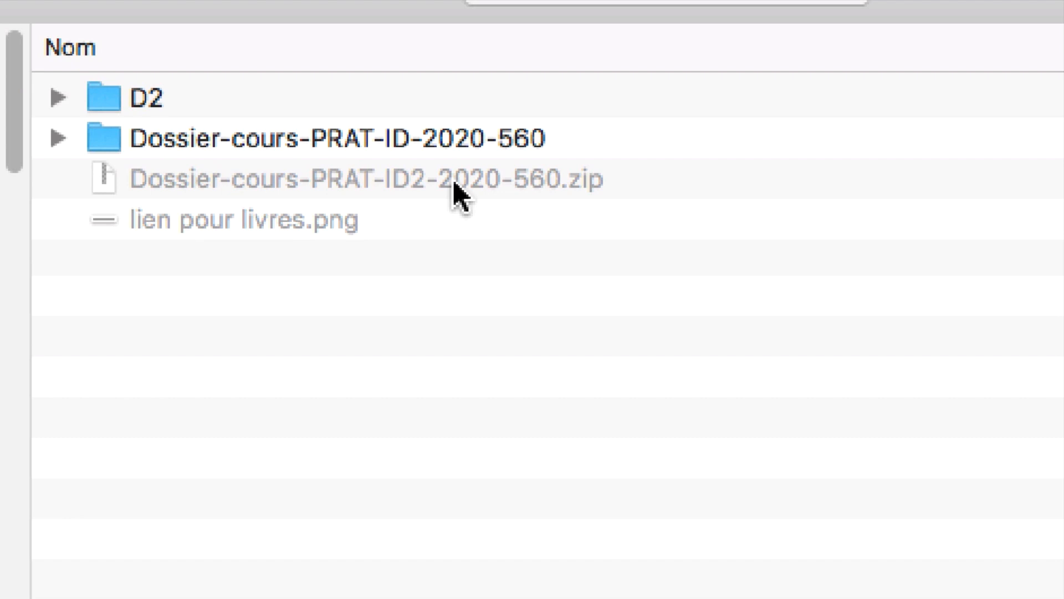
# Step: Open document-56.indd from the document-56-Folder inside the Dossier-cours-PRAT-ID-2020-560 folder
pyautogui.click(422, 172)
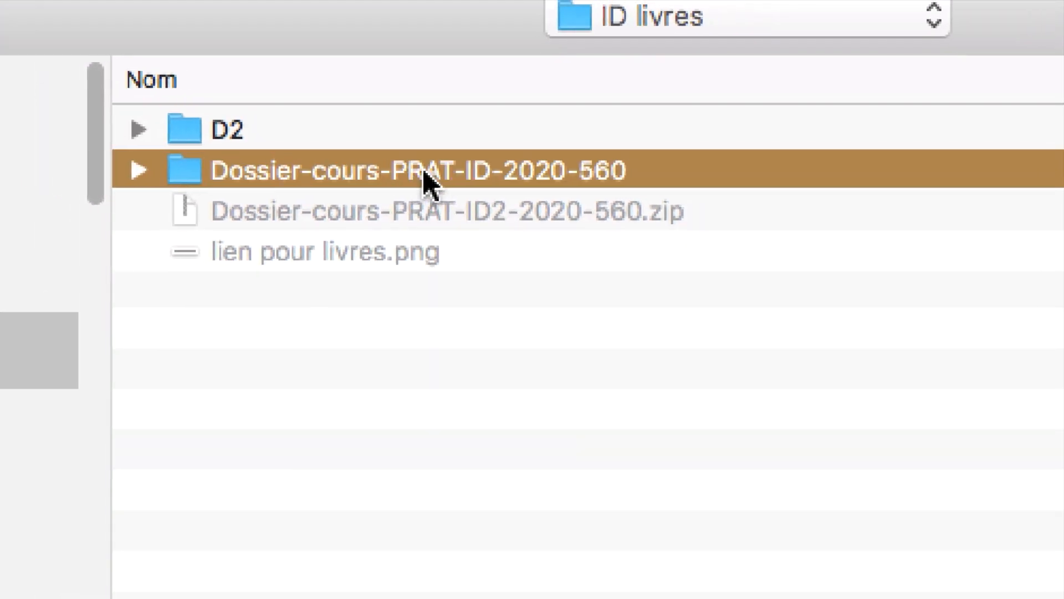
pyautogui.doubleClick(427, 176)
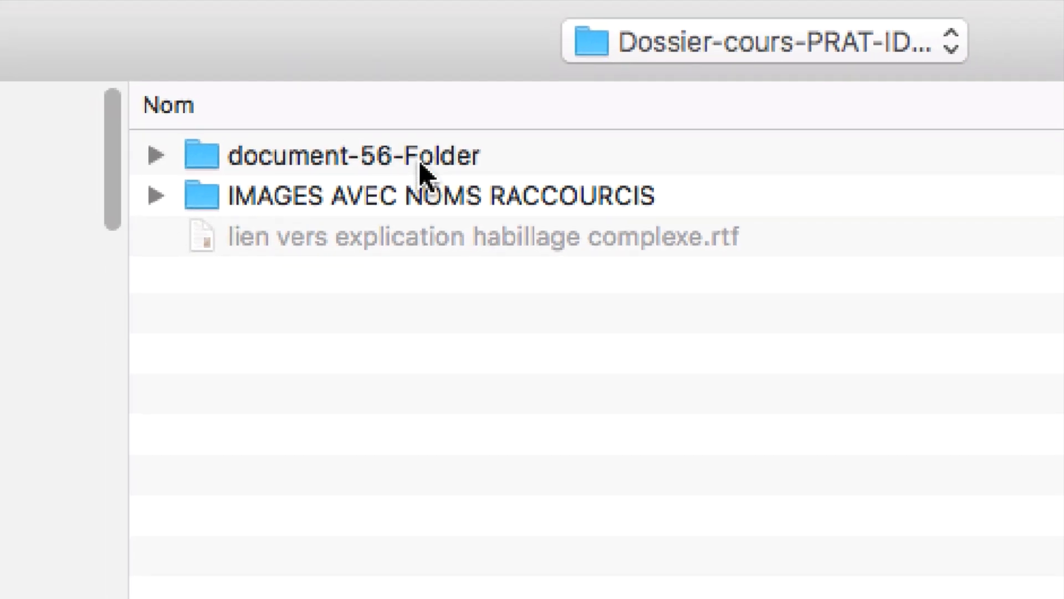
pyautogui.click(420, 163)
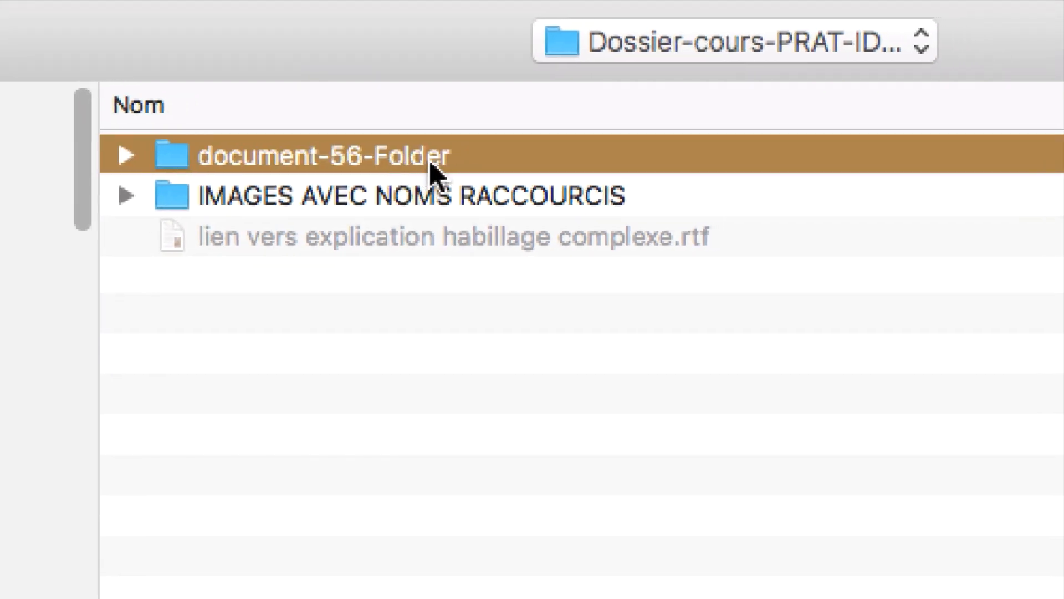
pyautogui.doubleClick(433, 173)
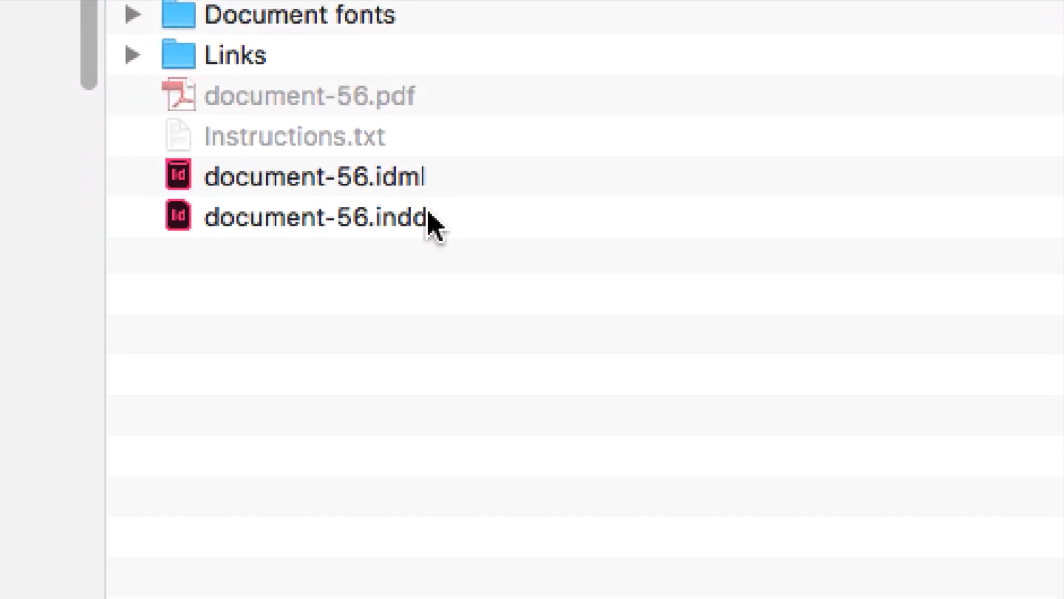
pyautogui.click(449, 370)
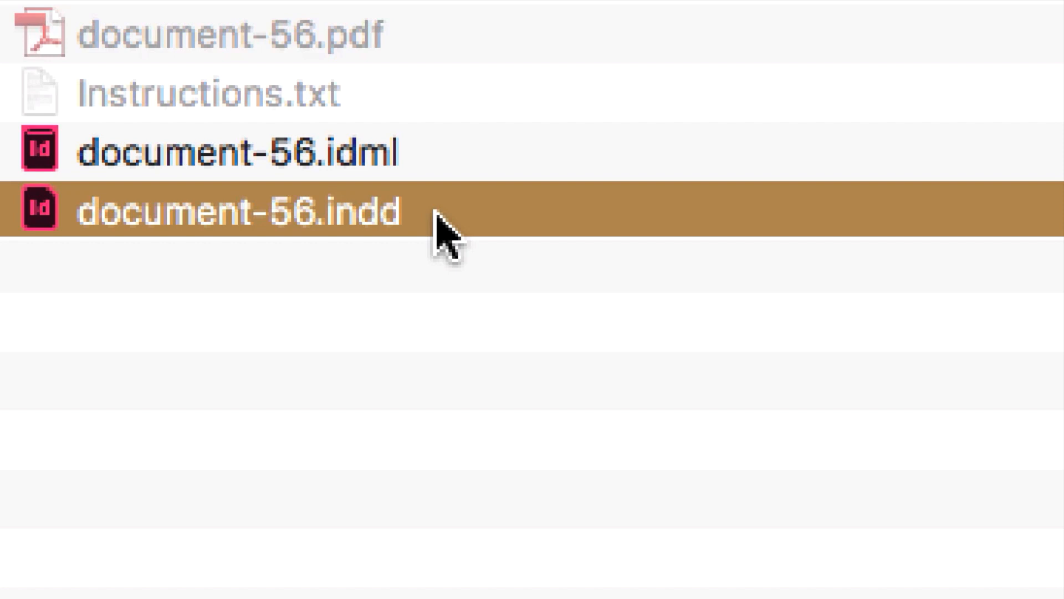
pyautogui.click(435, 169)
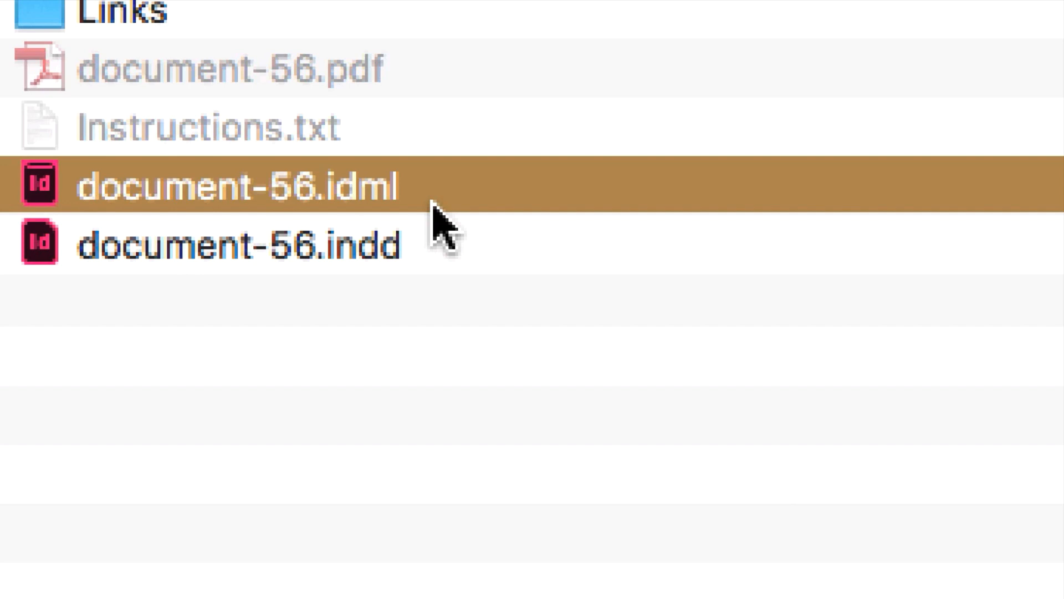
pyautogui.click(440, 241)
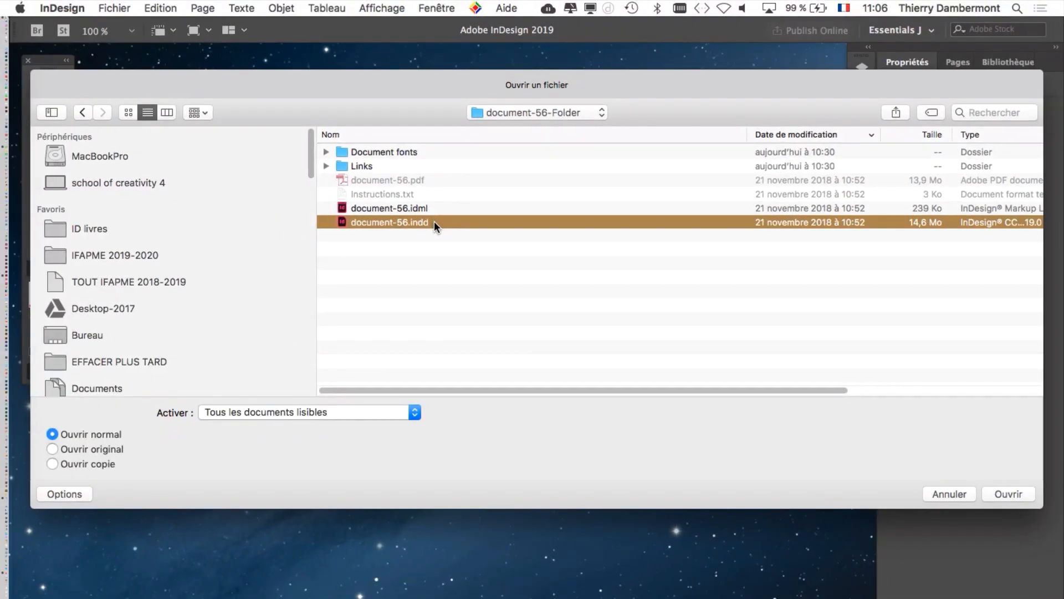
pyautogui.doubleClick(434, 222)
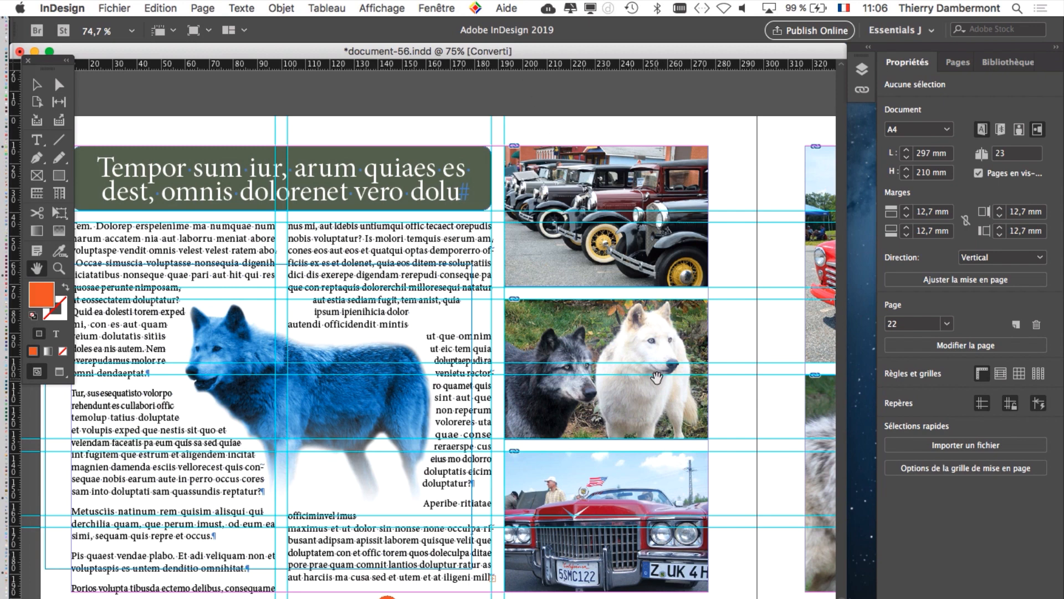
# Step: Widen the document window slightly and examine the spreads at several magnifications, especially pages 16-17
pyautogui.press('super+minus')
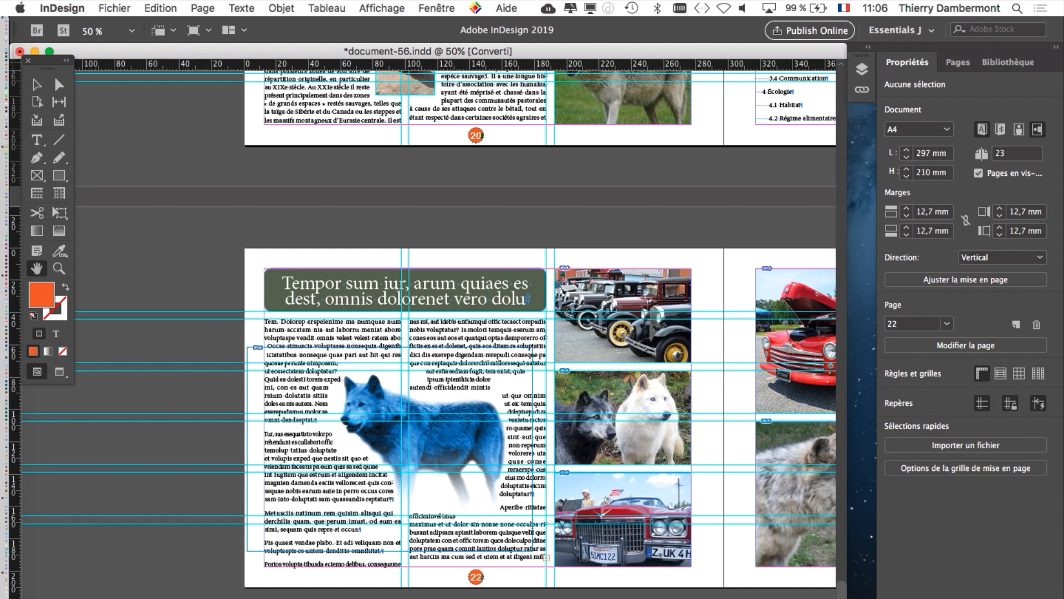
pyautogui.moveTo(847, 597); pyautogui.dragTo(870, 596)
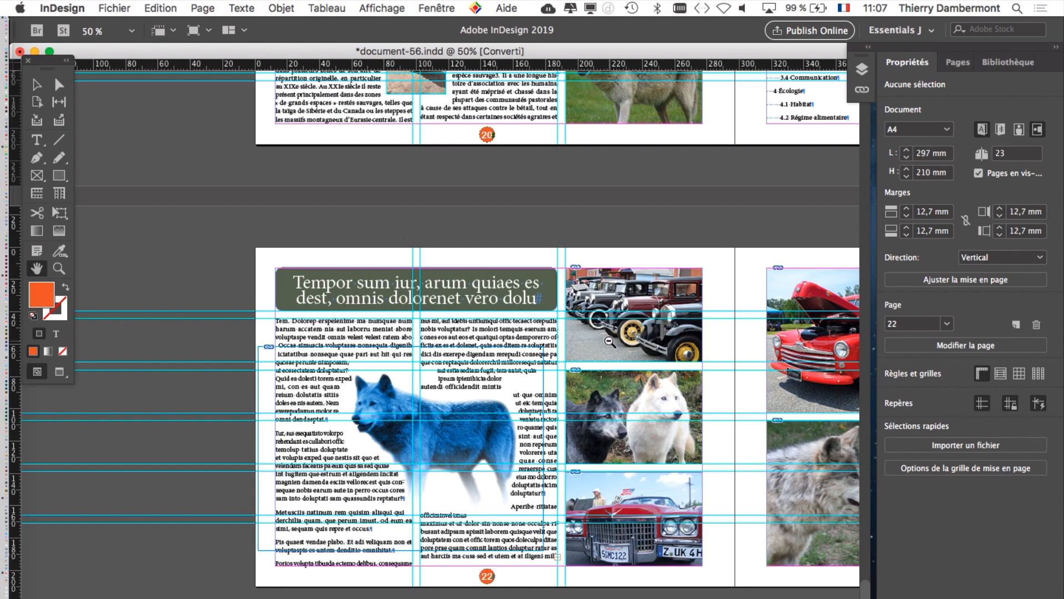
pyautogui.click(610, 357)
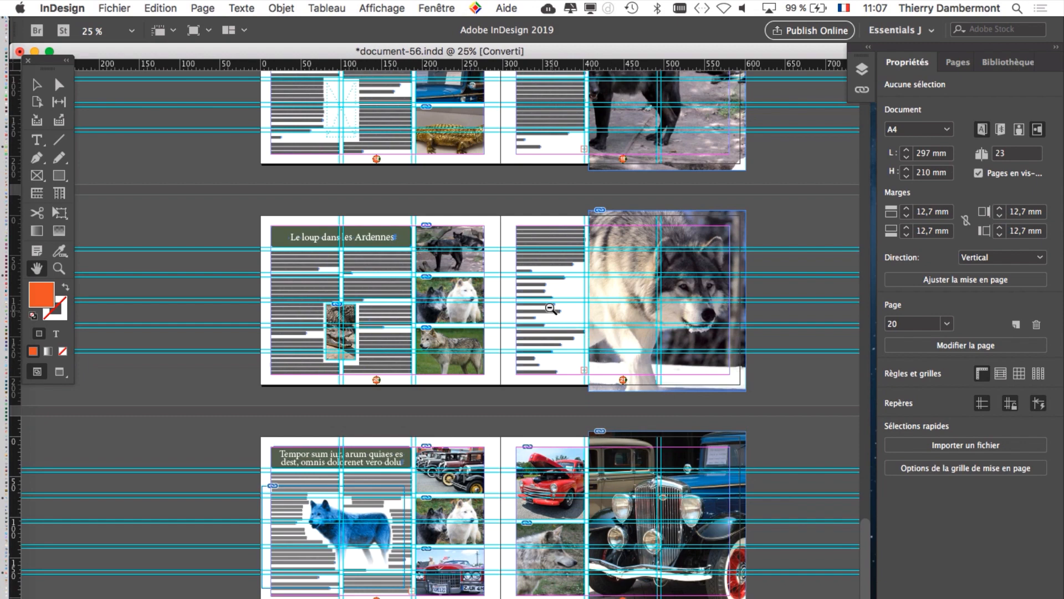
pyautogui.moveTo(541, 289); pyautogui.dragTo(540, 286)
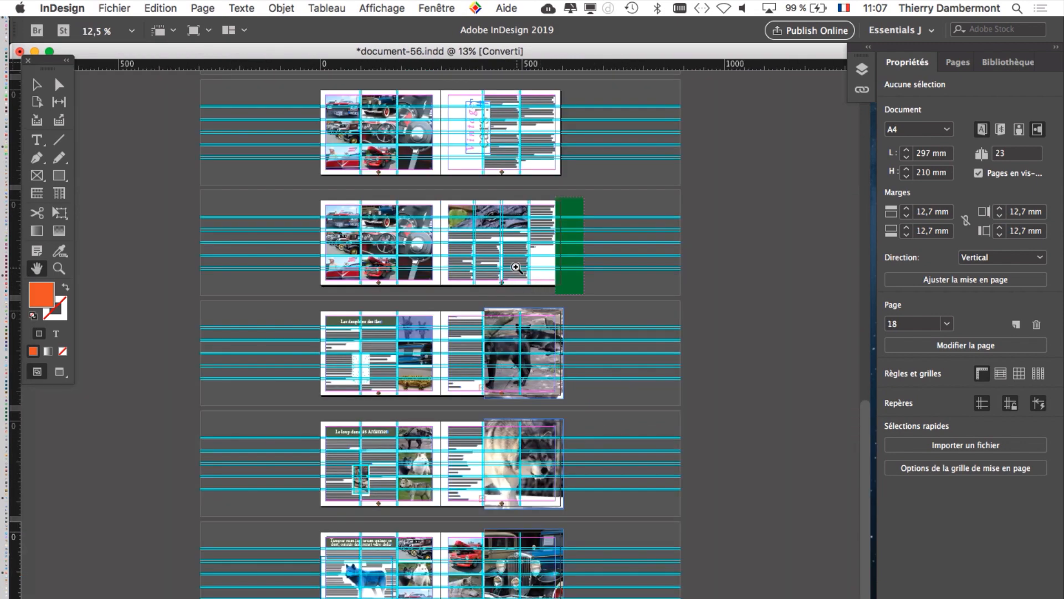
pyautogui.click(487, 246)
pyautogui.click(478, 351)
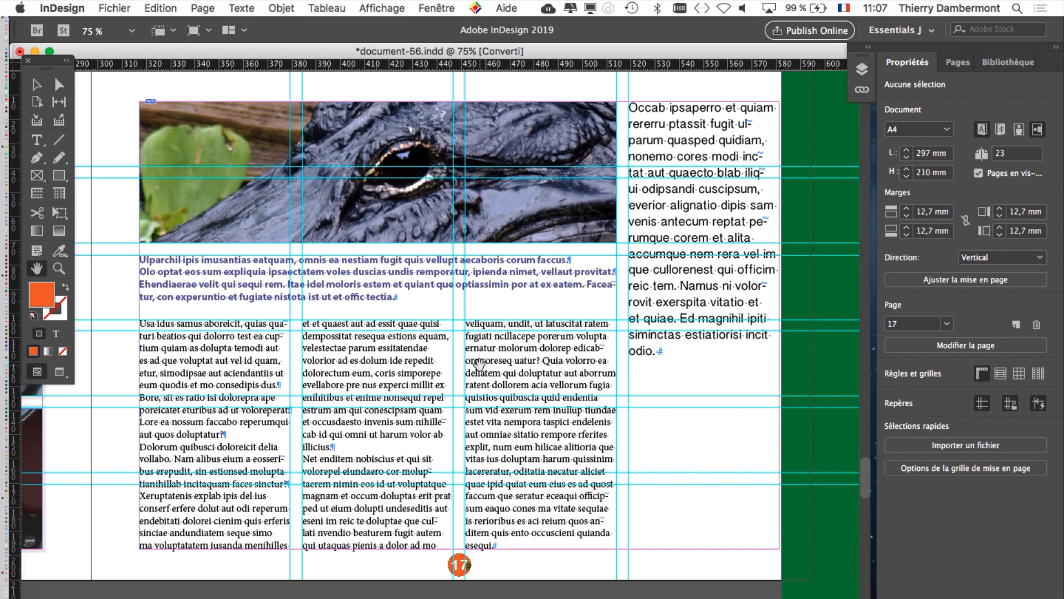
pyautogui.keyDown('alt'); pyautogui.click(479, 364); pyautogui.keyUp('alt')
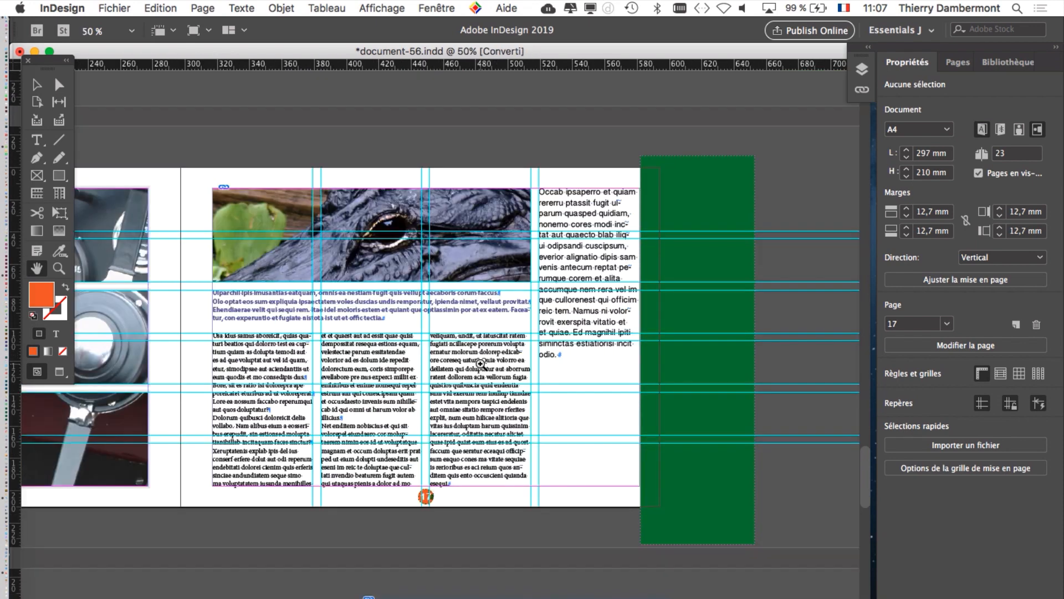
pyautogui.click(471, 357)
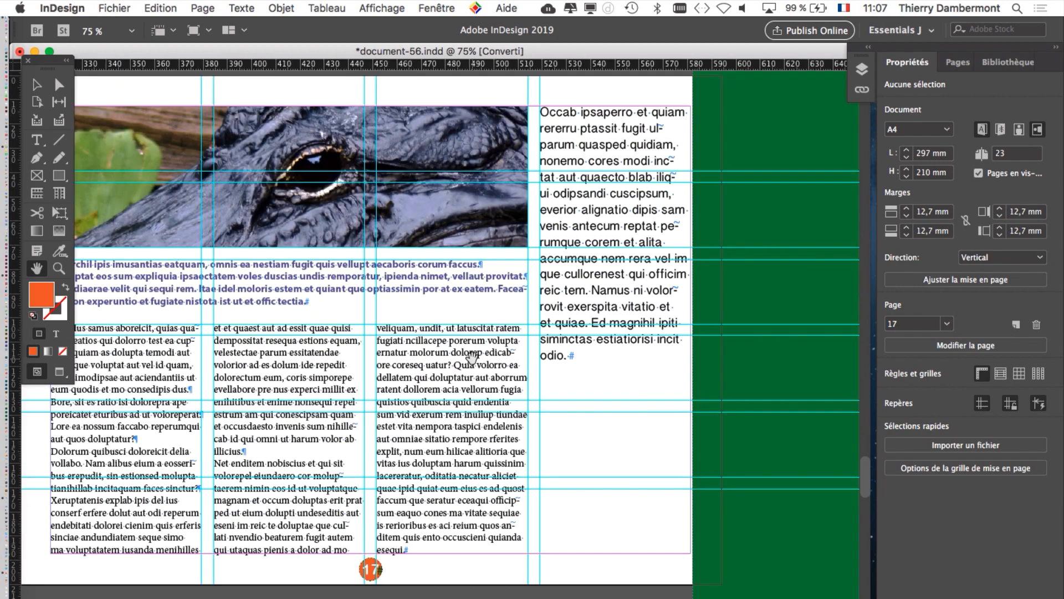
pyautogui.click(471, 358)
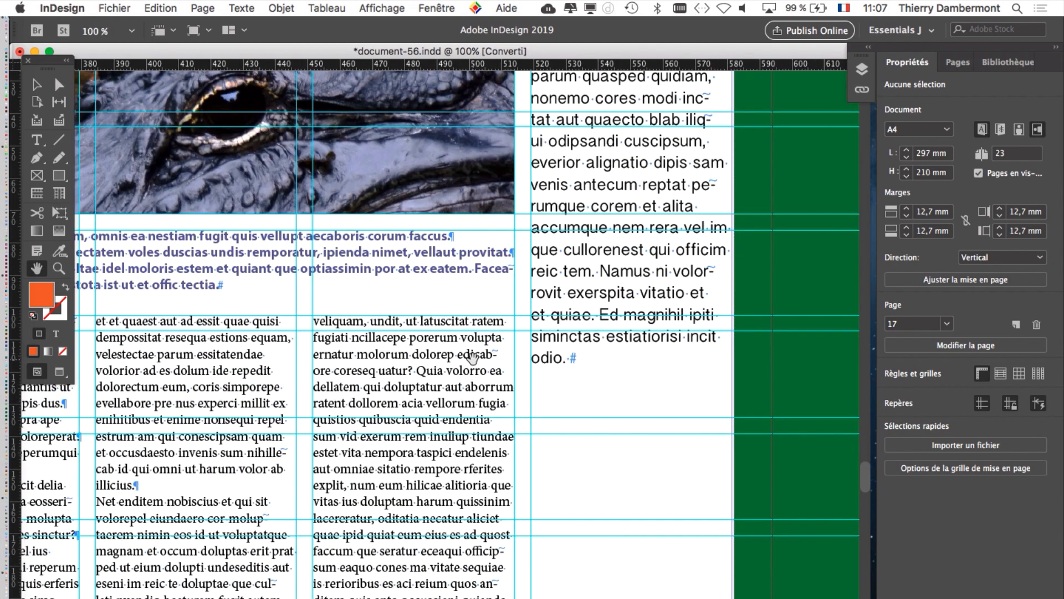
pyautogui.keyDown('alt'); pyautogui.click(474, 358); pyautogui.keyUp('alt')
pyautogui.keyDown('alt'); pyautogui.click(474, 358); pyautogui.keyUp('alt')
pyautogui.keyDown('alt'); pyautogui.click(475, 358); pyautogui.keyUp('alt')
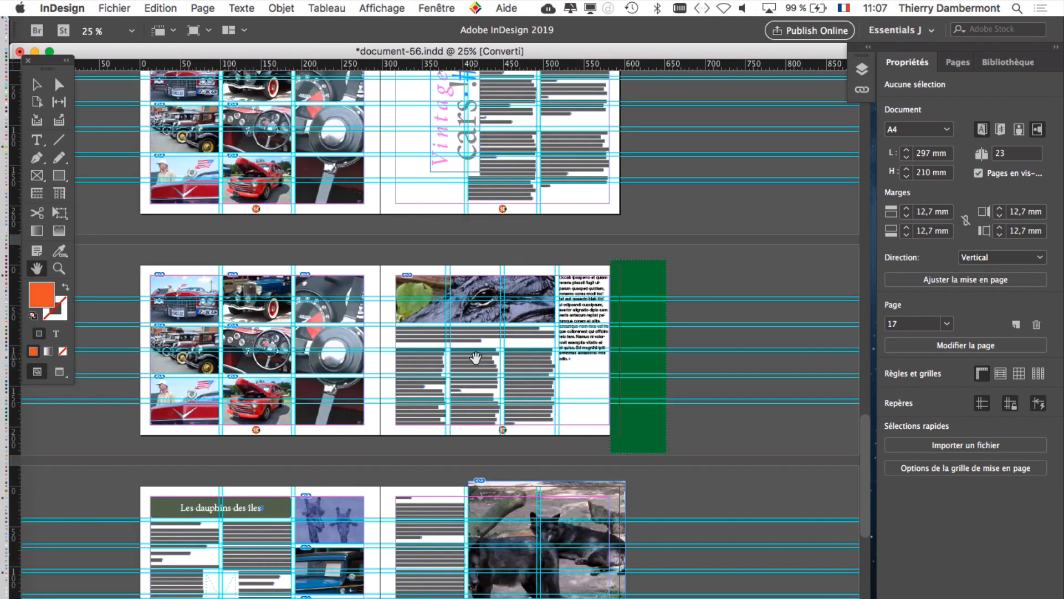
pyautogui.scroll(-1, 503, 351)
pyautogui.scroll(2, 503, 352)
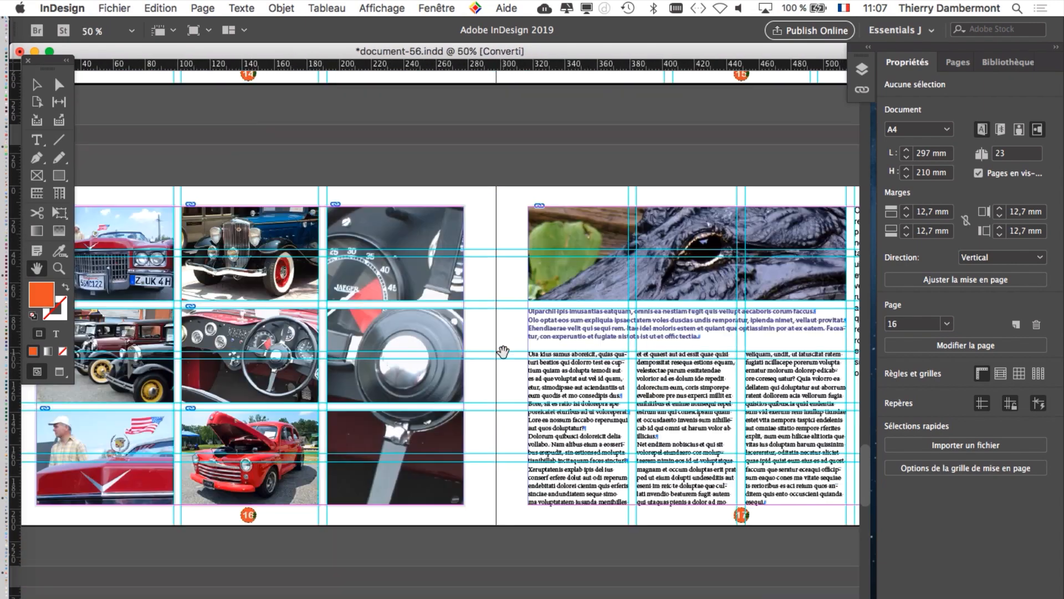
pyautogui.scroll(2, 503, 351)
pyautogui.scroll(-2, 502, 352)
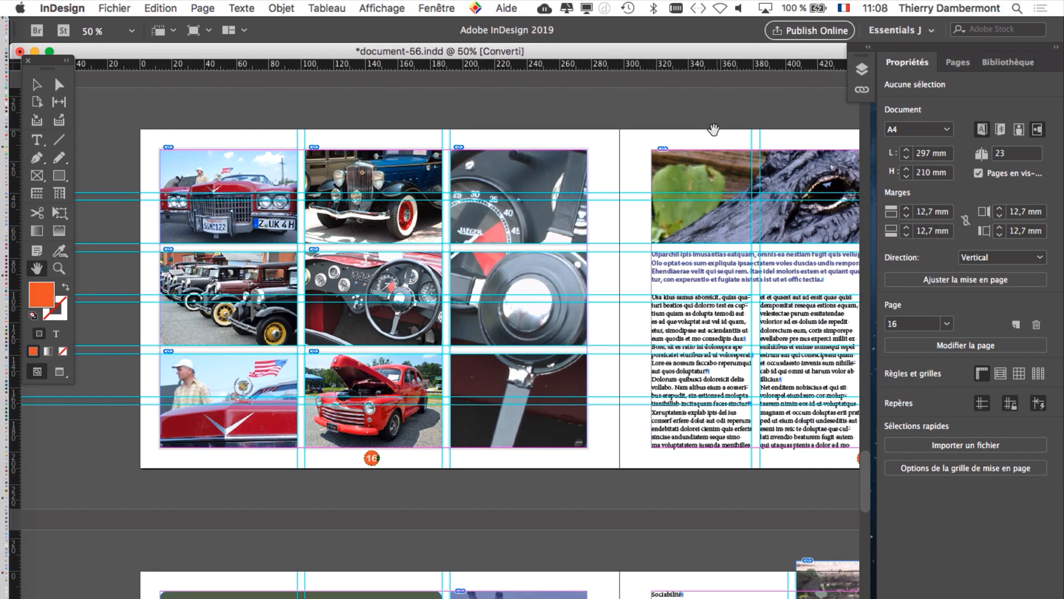
# Step: Move the floating tools panel slightly down and hide all panels except the tools
pyautogui.moveTo(66, 71); pyautogui.dragTo(54, 102)
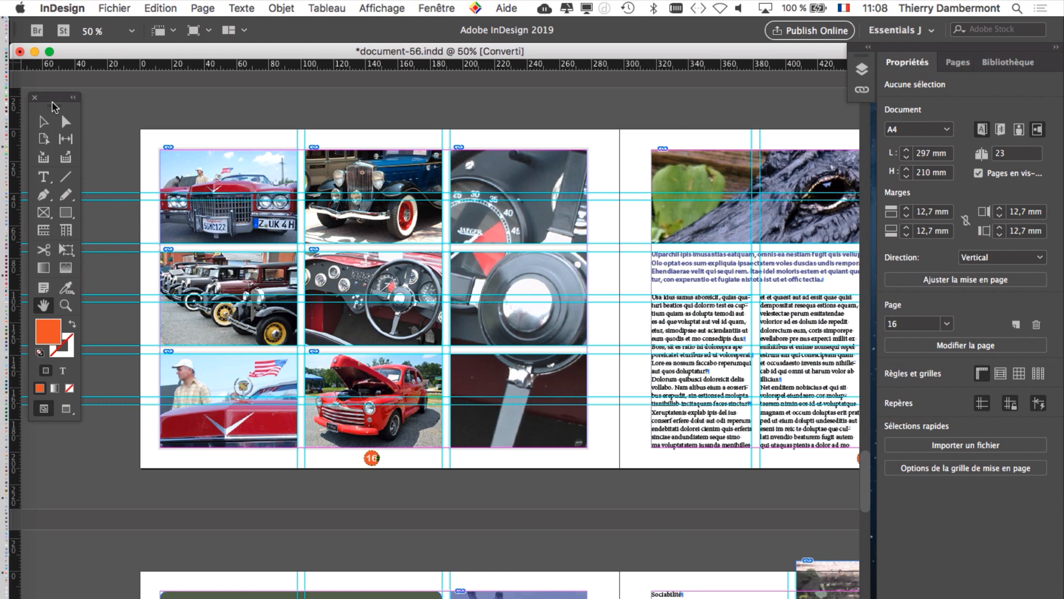
pyautogui.hotkey('shift', 'Tab')
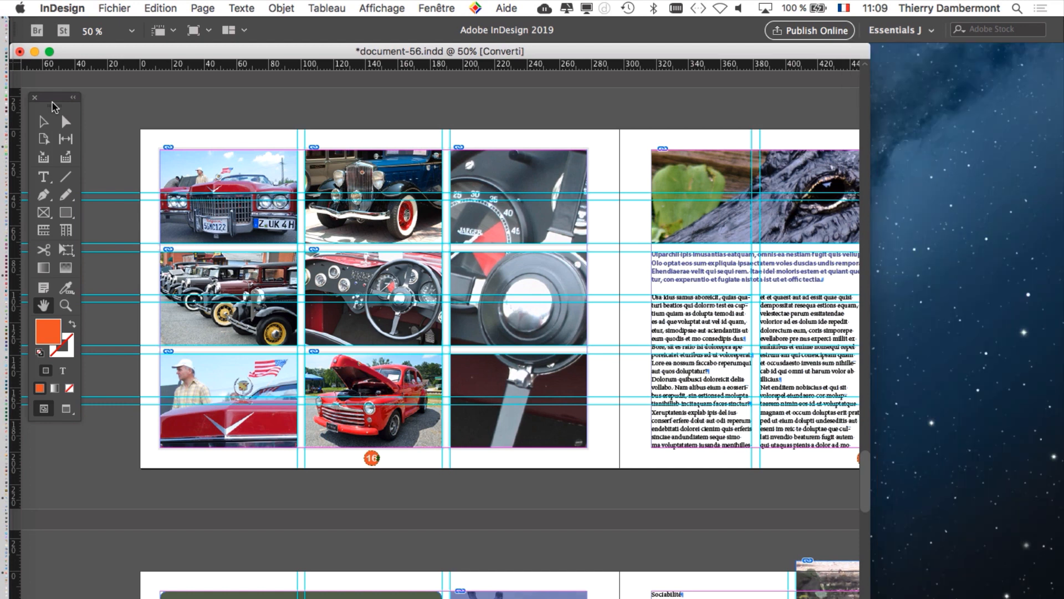
pyautogui.hotkey('shift', 'Tab')
pyautogui.hotkey('shift', 'Tab')
pyautogui.hotkey('shift', 'Tab')
pyautogui.hotkey('shift', 'Tab')
# Step: Show the Pages panel as a separate floating panel and collapse the remaining docked panels to icons
pyautogui.click(436, 8)
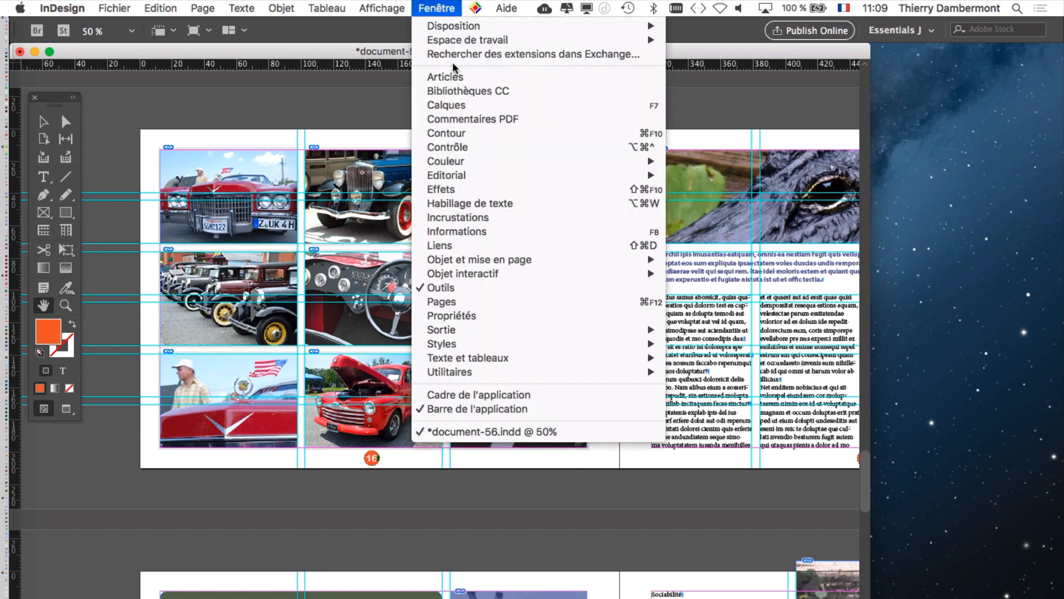
pyautogui.click(501, 304)
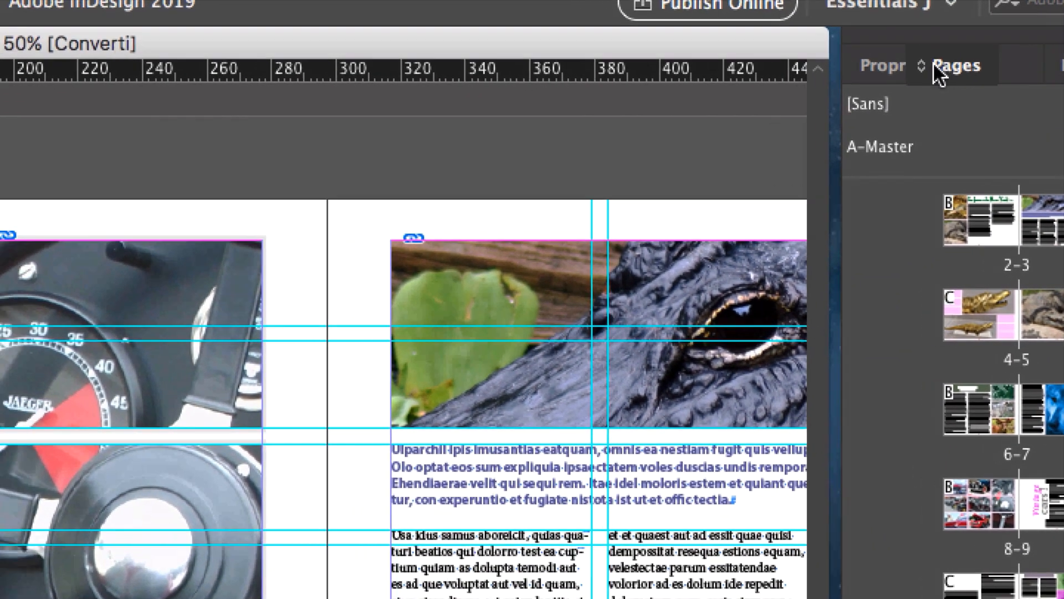
pyautogui.moveTo(935, 66); pyautogui.dragTo(645, 86)
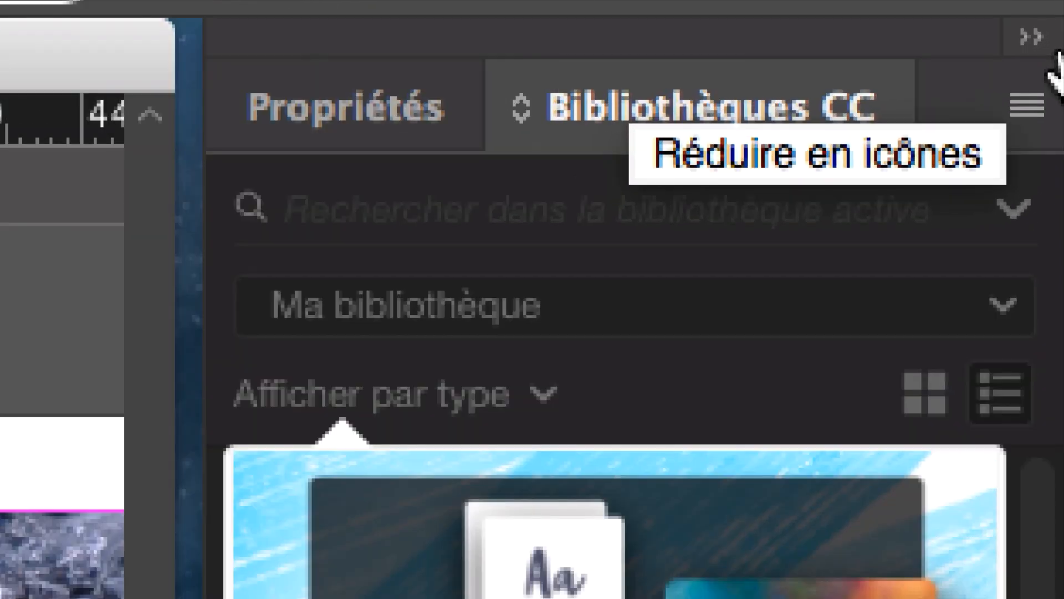
pyautogui.click(1049, 51)
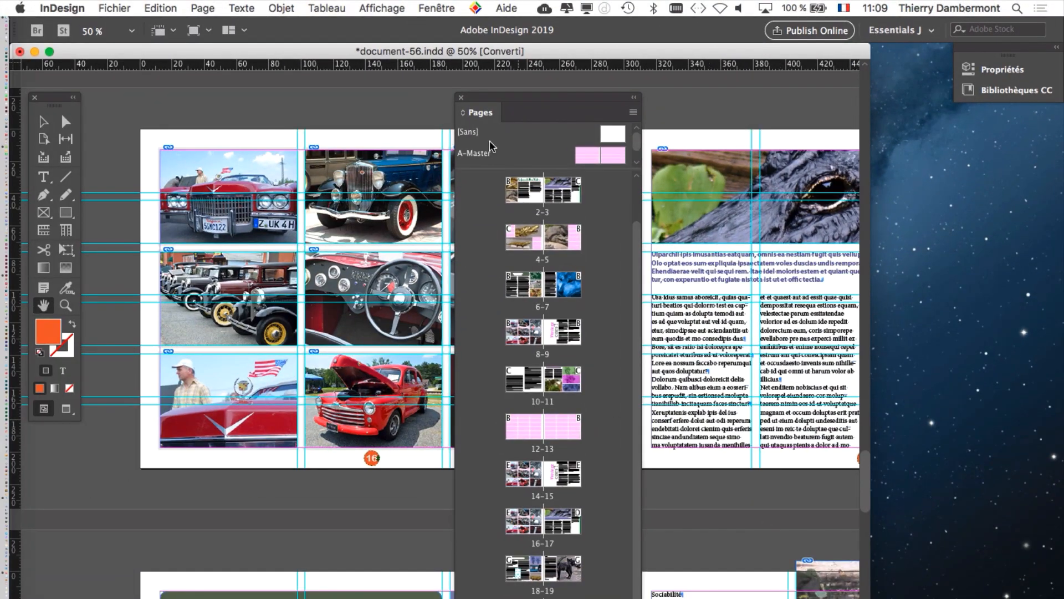
# Step: Reposition and widen the floating Pages panel, enlarging its master section to list A-Master through G-Master
pyautogui.moveTo(548, 101); pyautogui.dragTo(567, 37)
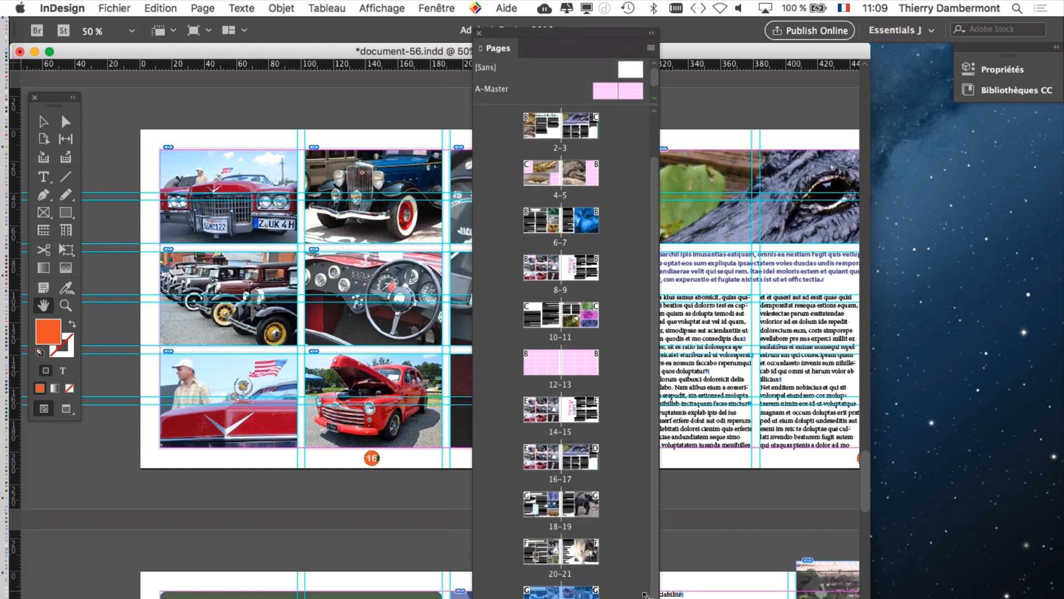
pyautogui.moveTo(657, 597); pyautogui.dragTo(965, 391)
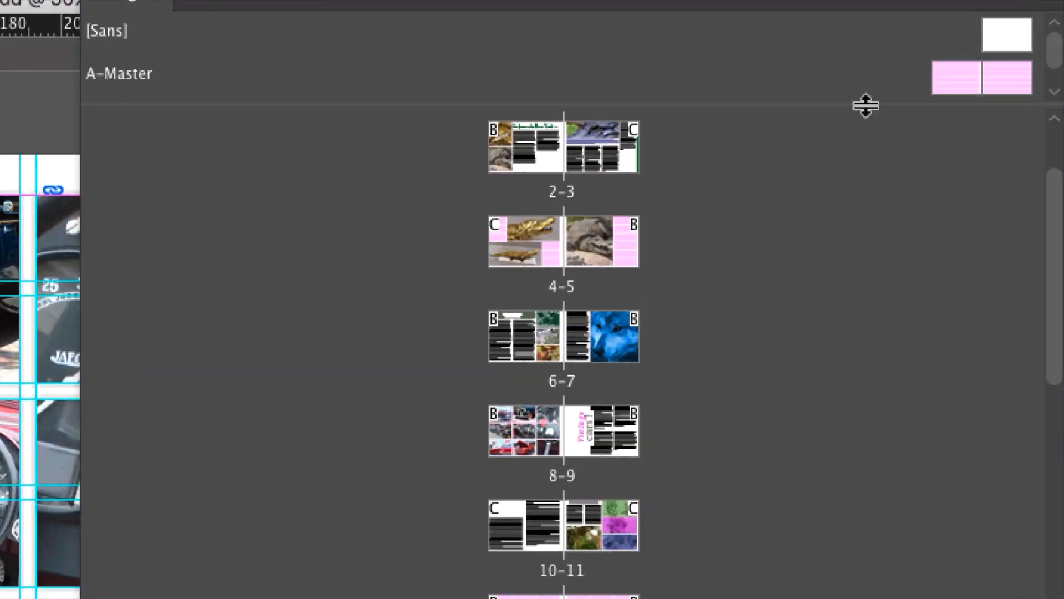
pyautogui.moveTo(864, 105); pyautogui.dragTo(874, 239)
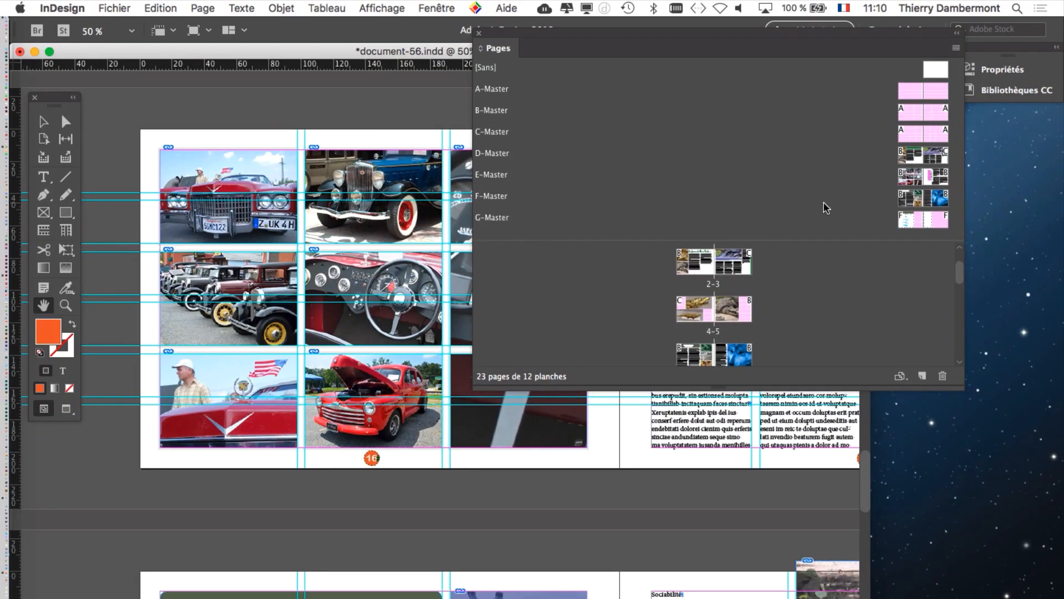
pyautogui.moveTo(759, 32); pyautogui.dragTo(706, 27)
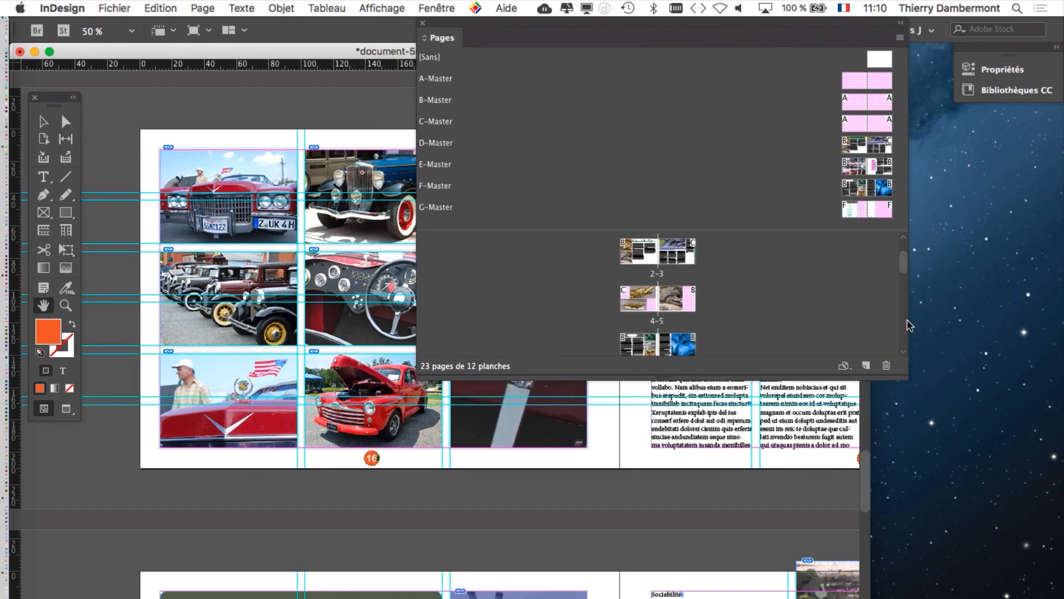
pyautogui.moveTo(904, 377); pyautogui.dragTo(1016, 487)
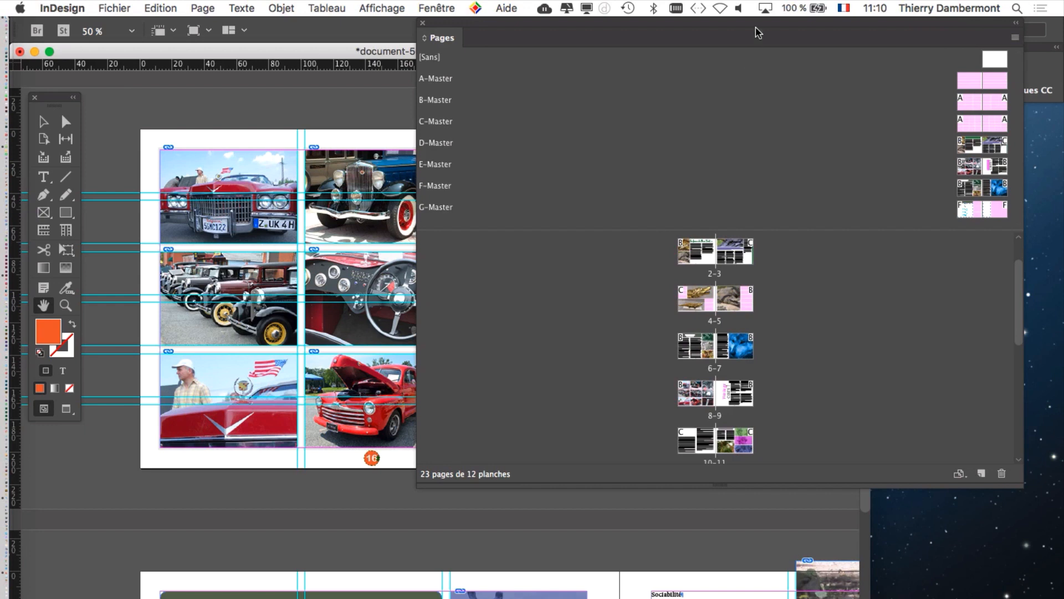
pyautogui.moveTo(643, 29); pyautogui.dragTo(528, 95)
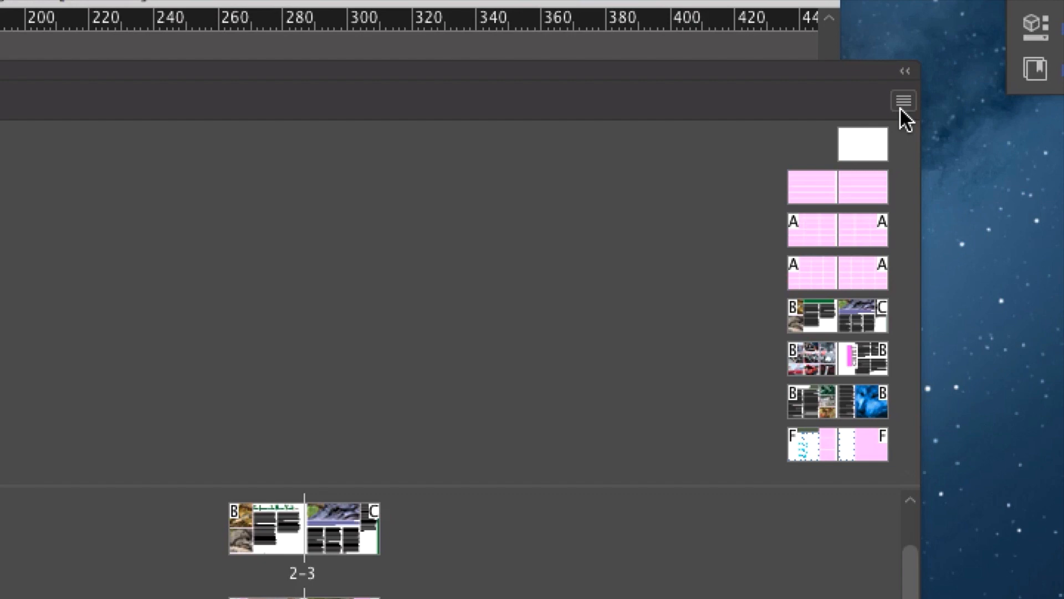
# Step: Open the Pages panel's display options and set both the page and the master thumbnail size to Jumbo
pyautogui.click(902, 108)
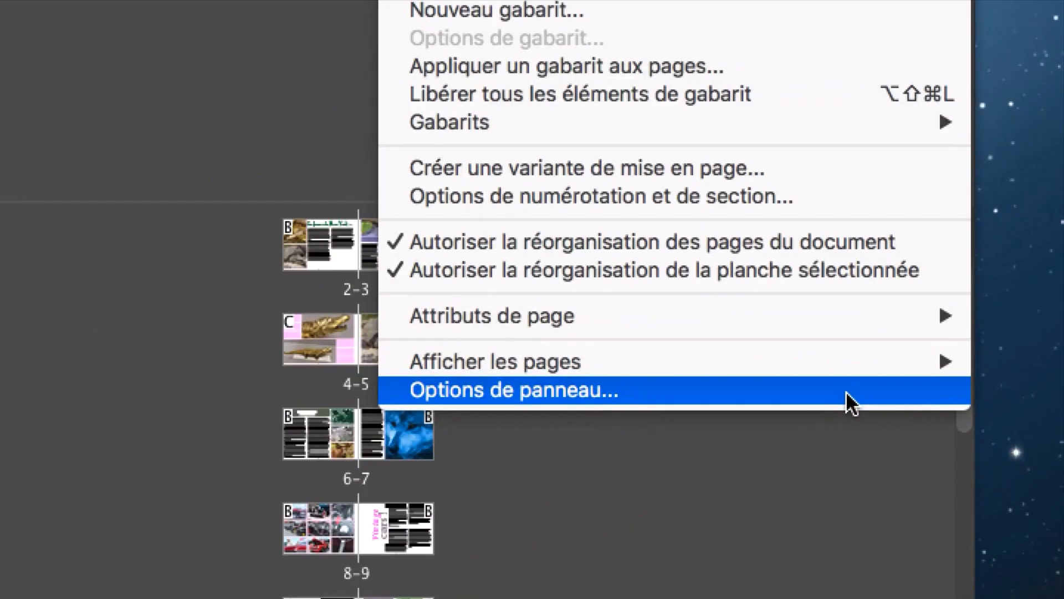
pyautogui.click(850, 390)
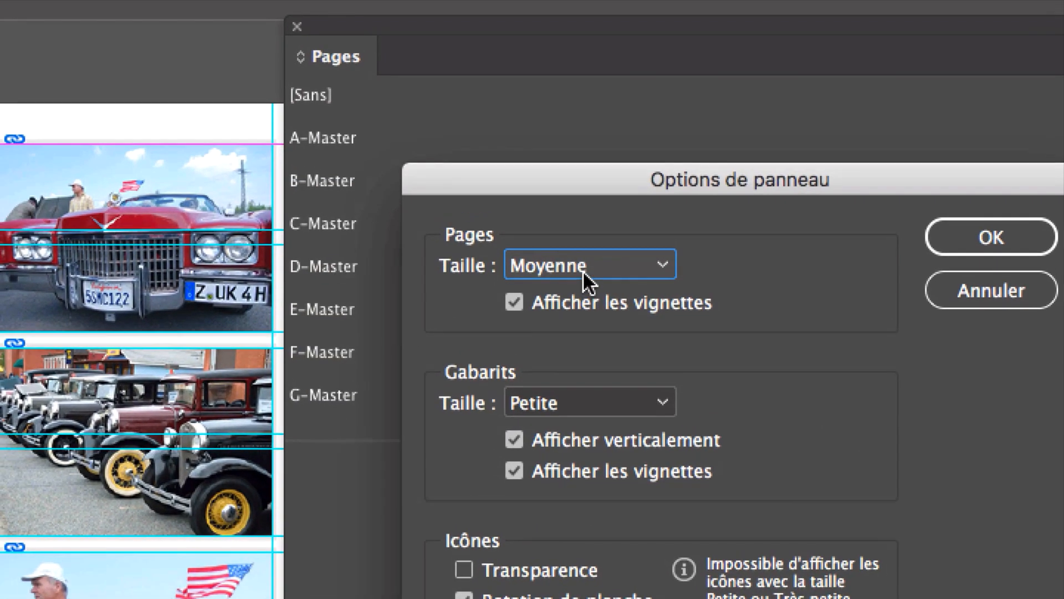
pyautogui.click(584, 270)
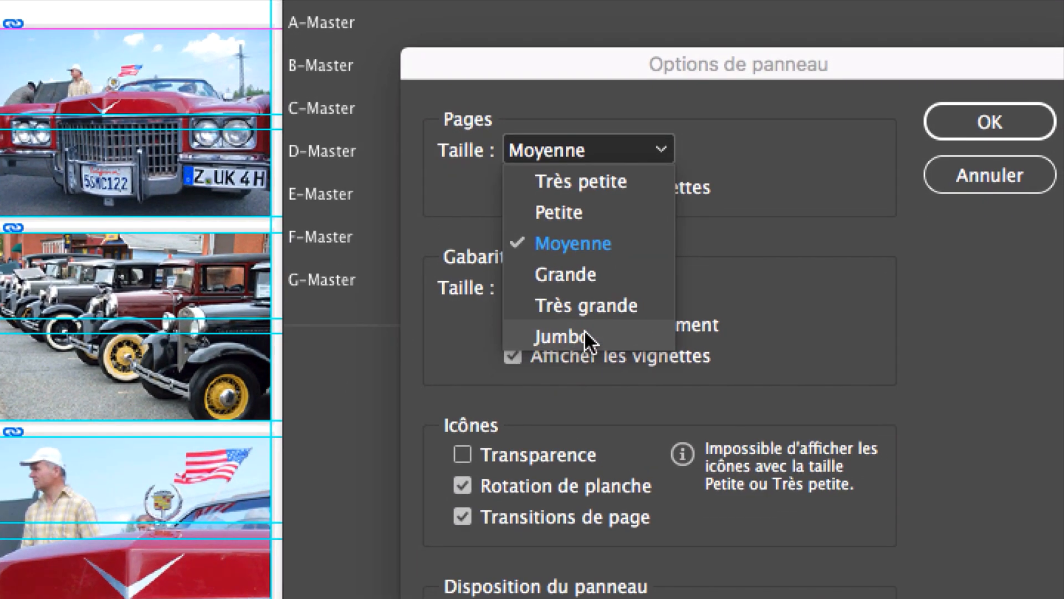
pyautogui.click(586, 458)
pyautogui.click(576, 293)
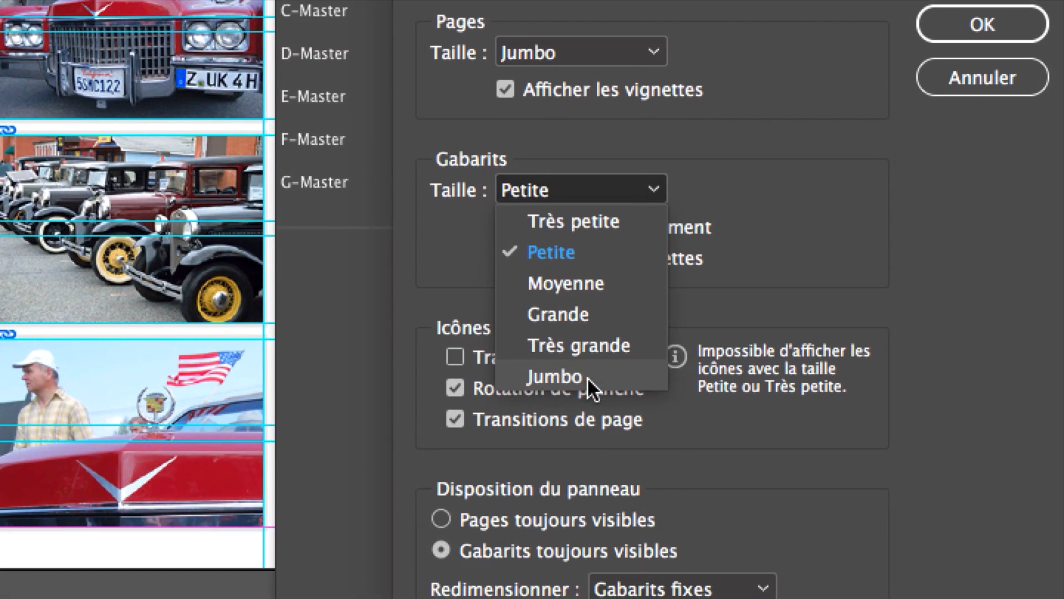
pyautogui.click(582, 394)
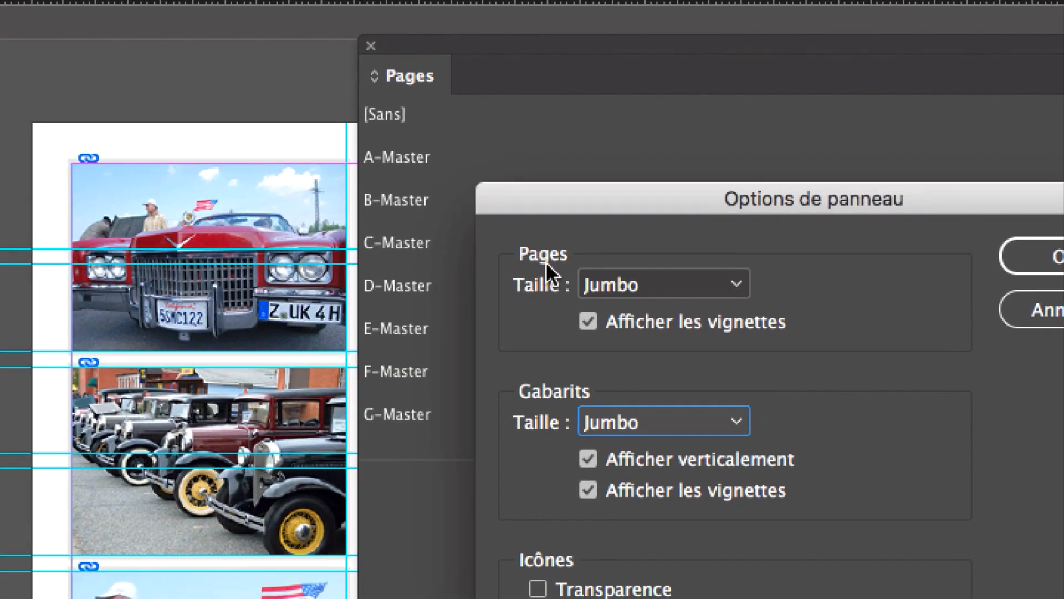
# Step: Move the panel options dialog aside, keep the masters at Jumbo, turn off their vertical display and apply the options
pyautogui.moveTo(503, 177); pyautogui.dragTo(523, 175)
pyautogui.moveTo(570, 238); pyautogui.dragTo(925, 259)
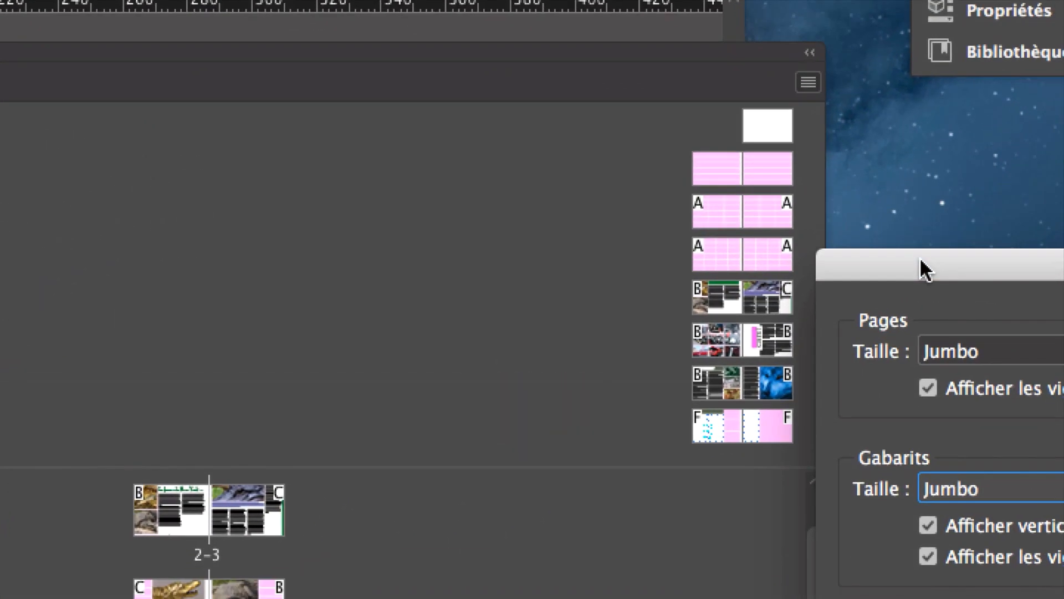
pyautogui.moveTo(920, 257); pyautogui.dragTo(906, 164)
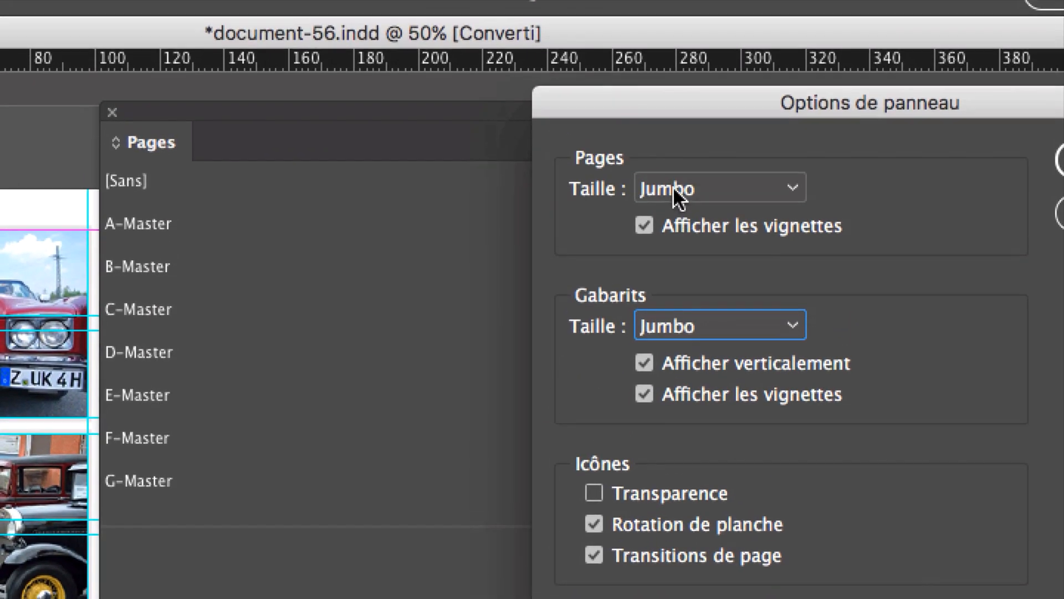
pyautogui.click(673, 185)
pyautogui.click(673, 188)
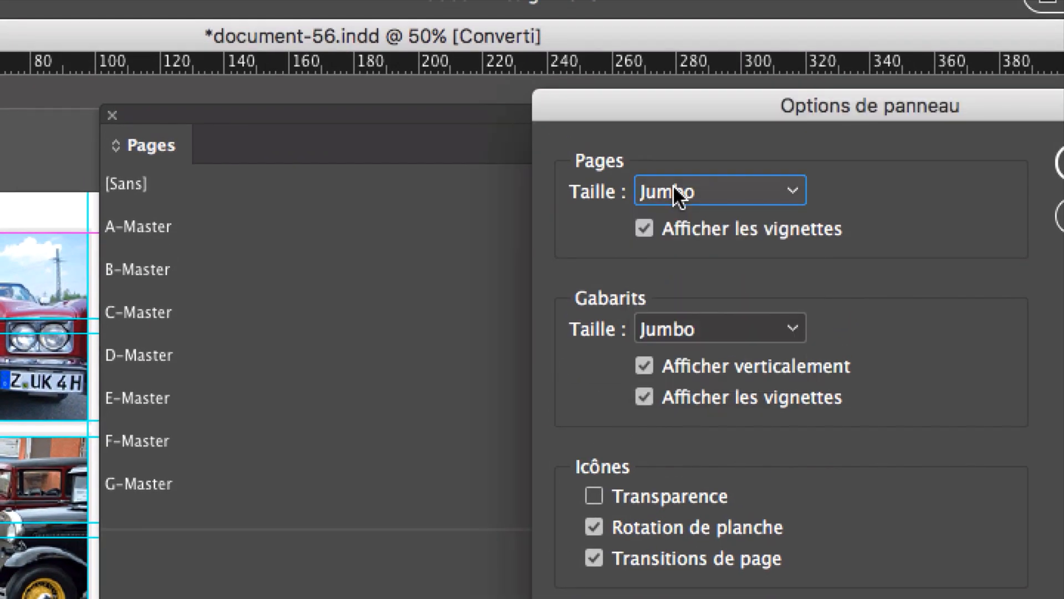
pyautogui.click(678, 329)
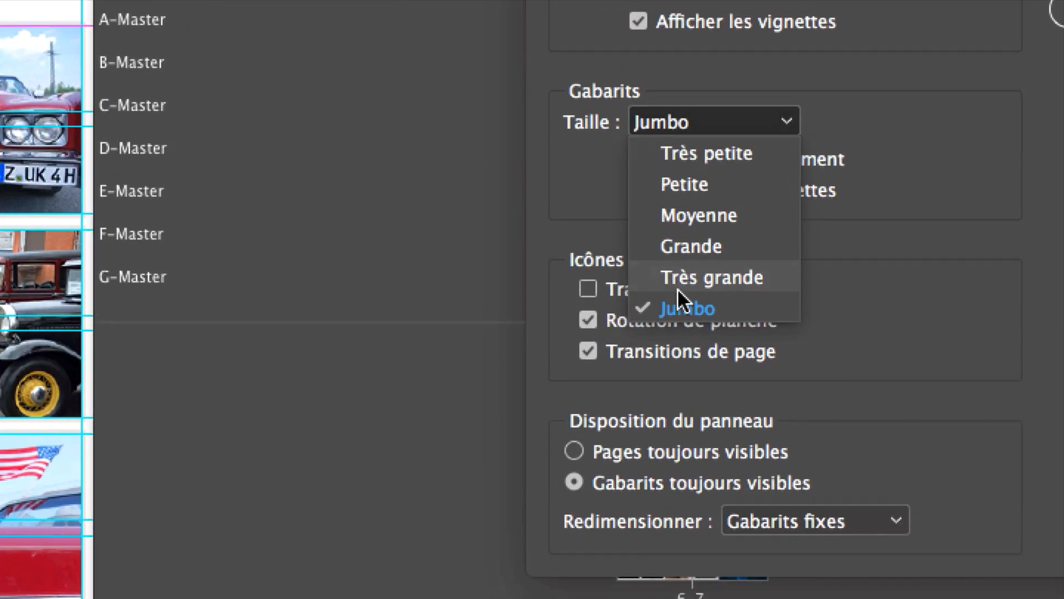
pyautogui.click(687, 419)
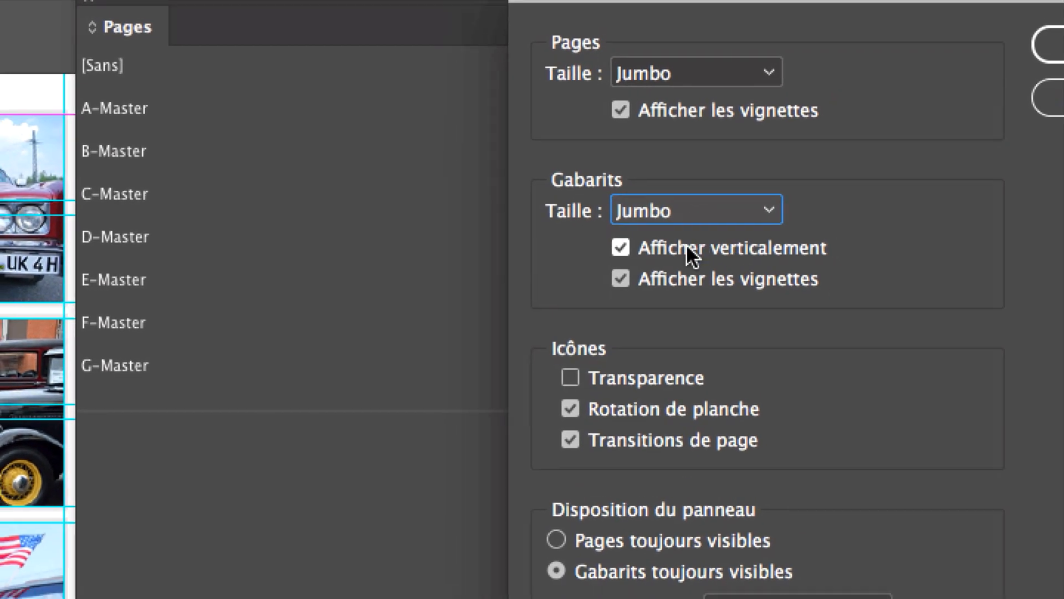
pyautogui.click(668, 275)
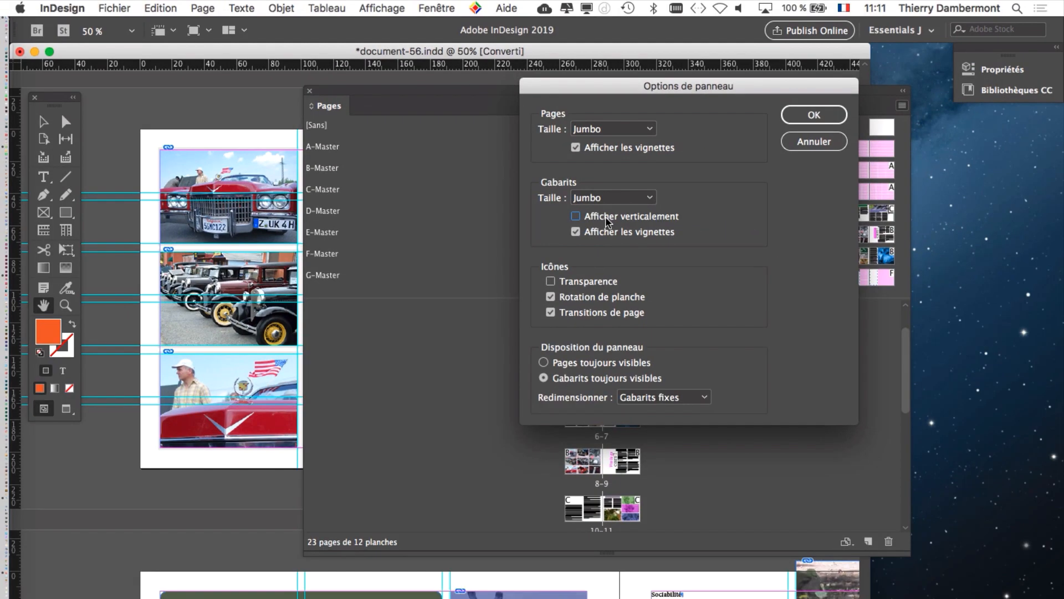
pyautogui.click(816, 116)
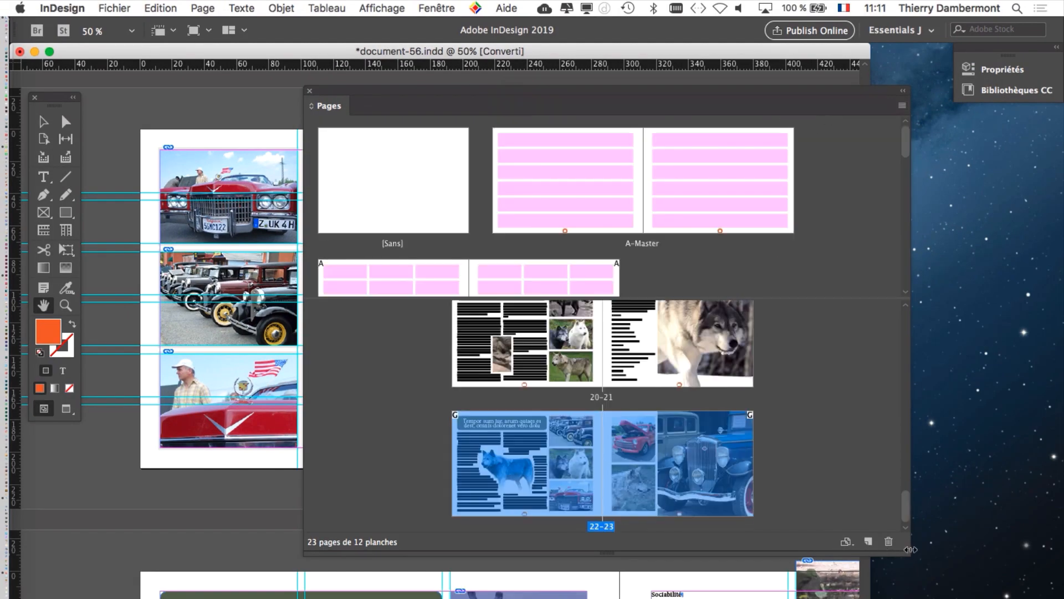
# Step: Widen the floating Pages panel and enlarge its master section so that B-Master and C-Master sit side by side
pyautogui.moveTo(906, 551); pyautogui.dragTo(945, 597)
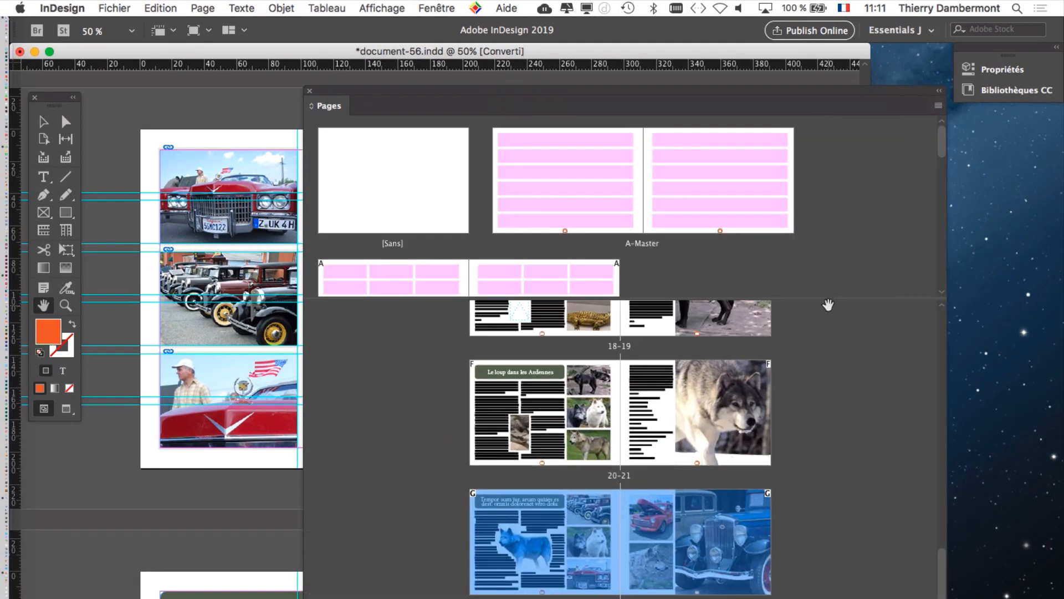
pyautogui.moveTo(830, 298); pyautogui.dragTo(834, 318)
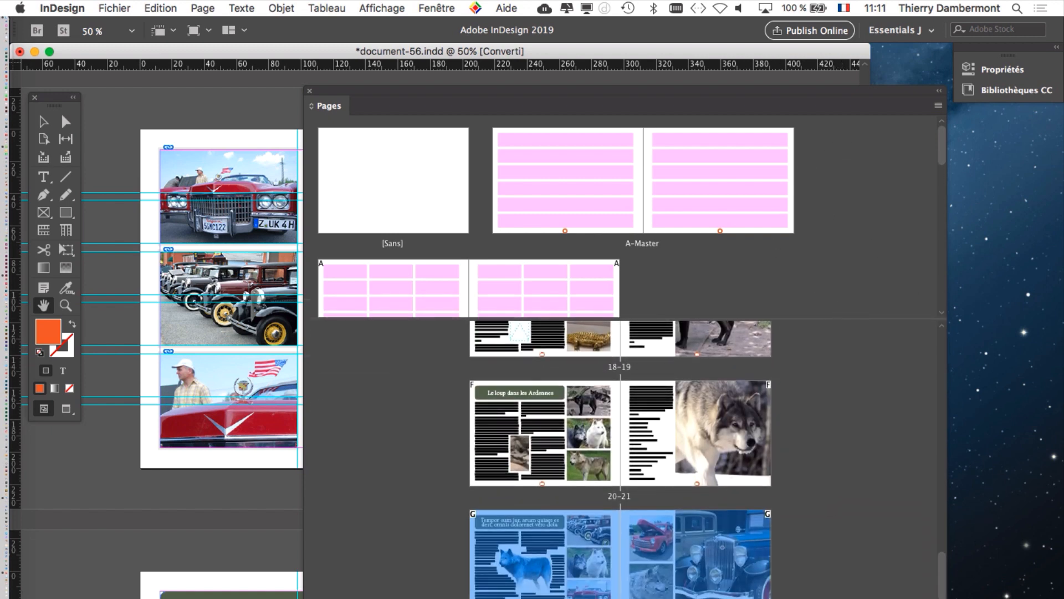
pyautogui.moveTo(944, 596); pyautogui.dragTo(988, 527)
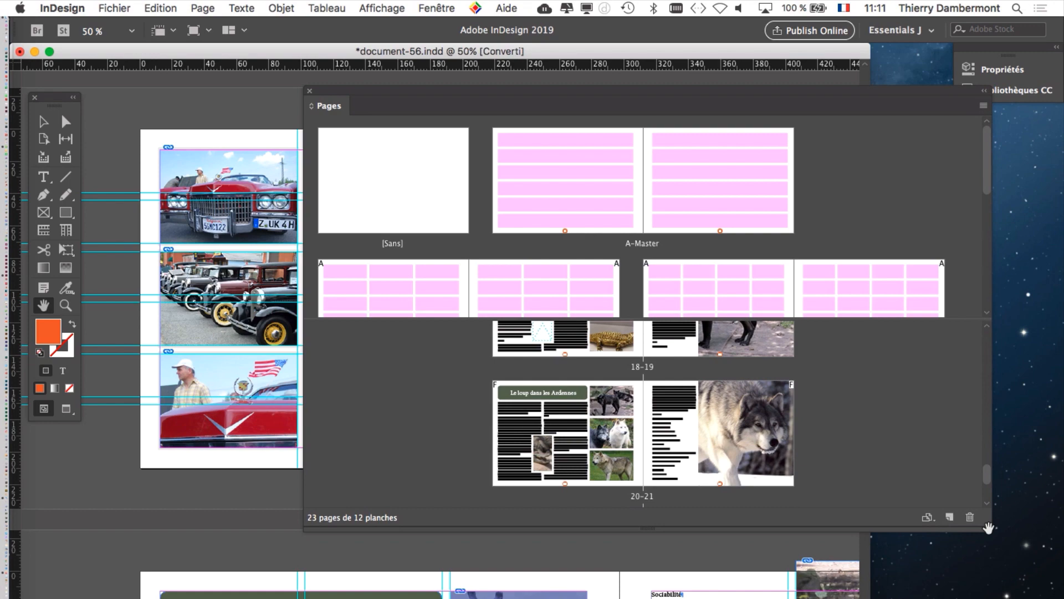
# Step: Reduce the page and master thumbnails to Très grande in the Pages panel options and apply
pyautogui.click(984, 106)
pyautogui.click(809, 393)
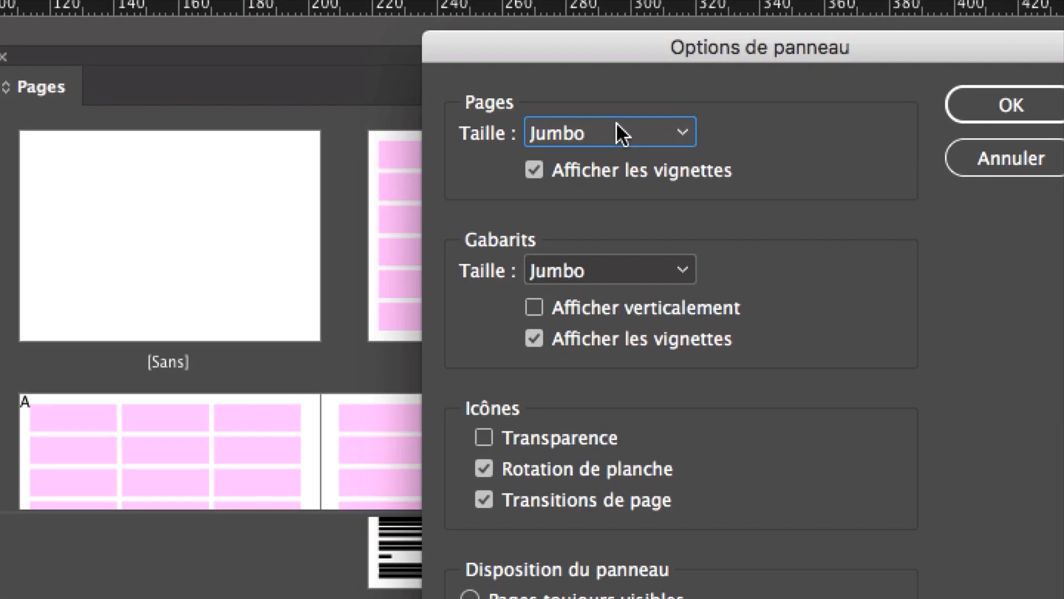
pyautogui.click(617, 129)
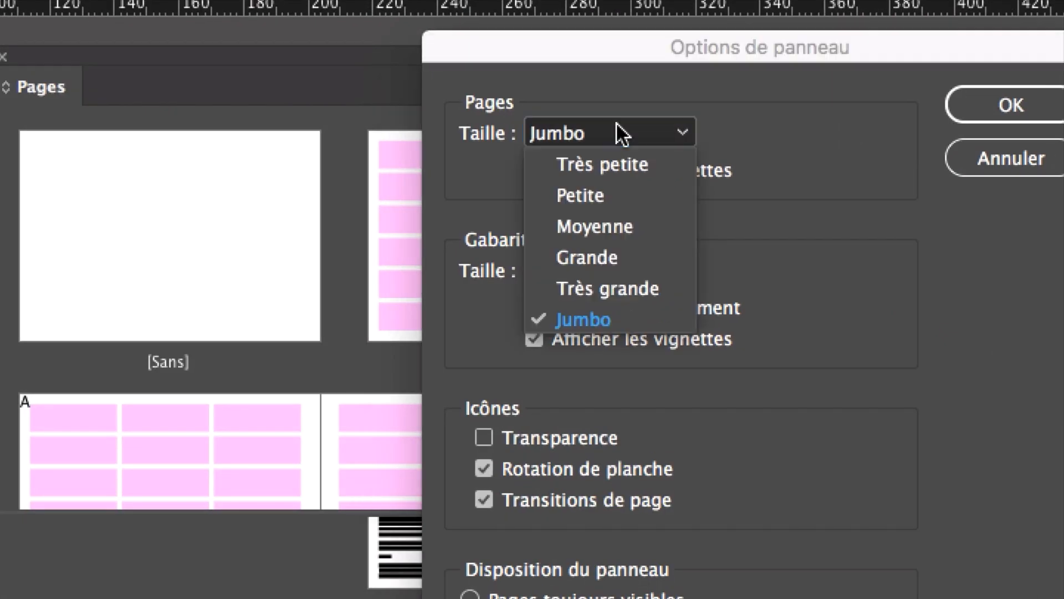
pyautogui.click(612, 208)
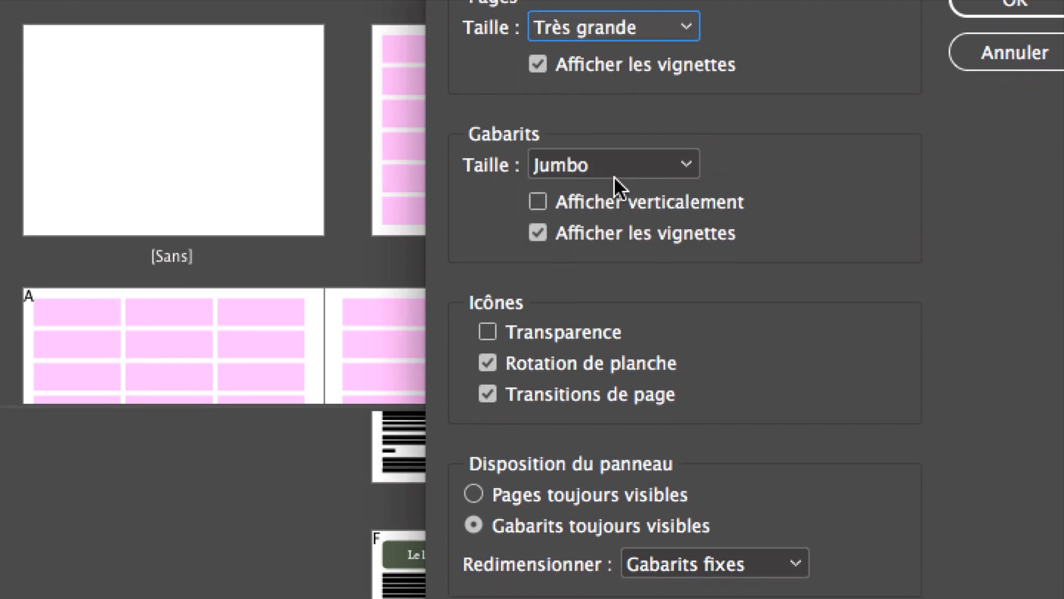
pyautogui.click(614, 191)
pyautogui.click(632, 335)
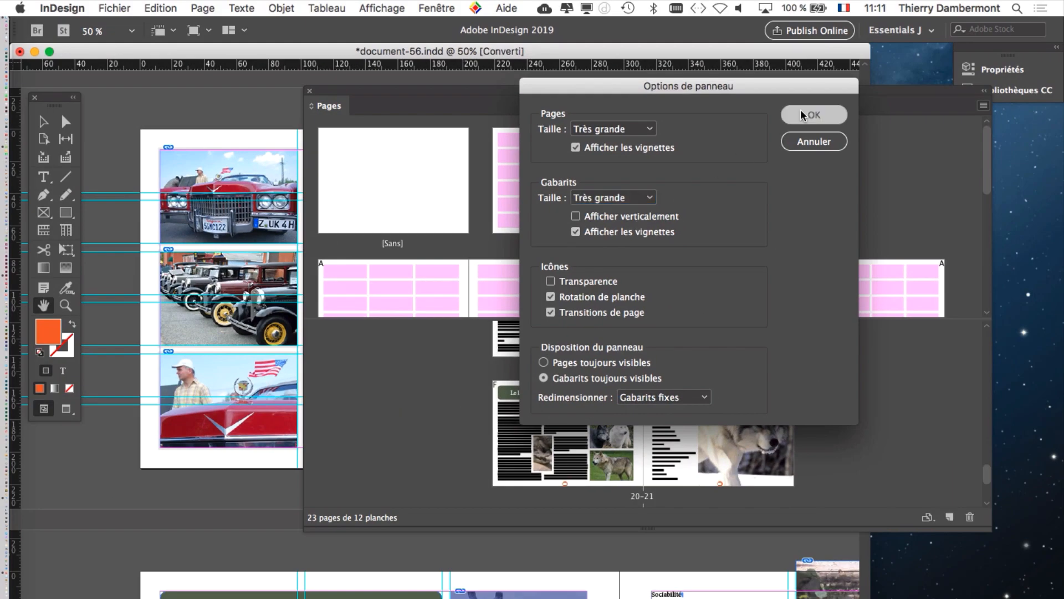
pyautogui.click(807, 113)
# Step: Resize the Pages panel and its master section to fit all masters in two rows, and move the panel left
pyautogui.moveTo(988, 530); pyautogui.dragTo(971, 596)
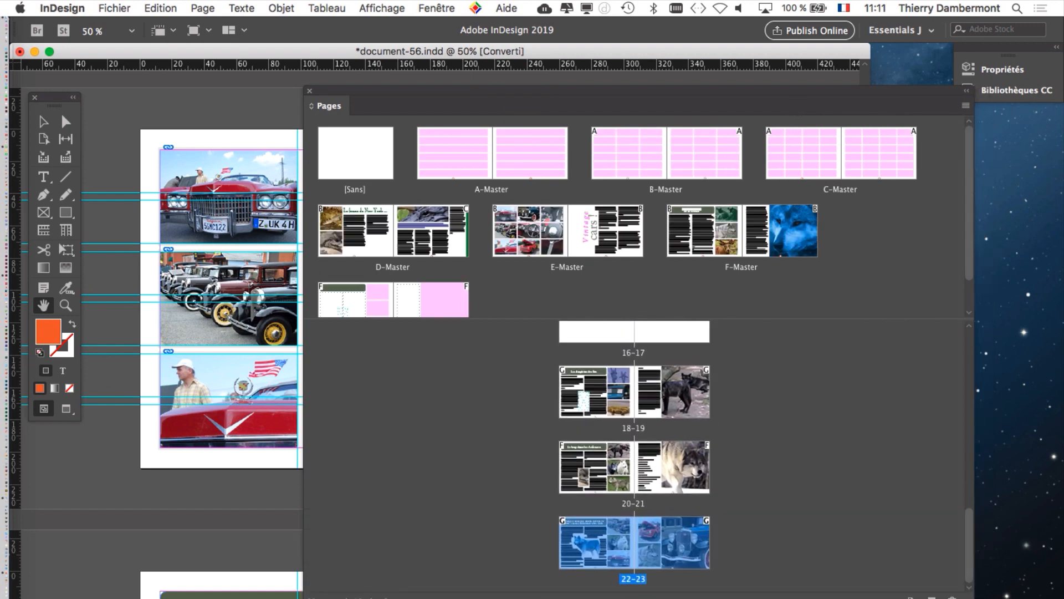
pyautogui.moveTo(829, 320); pyautogui.dragTo(829, 384)
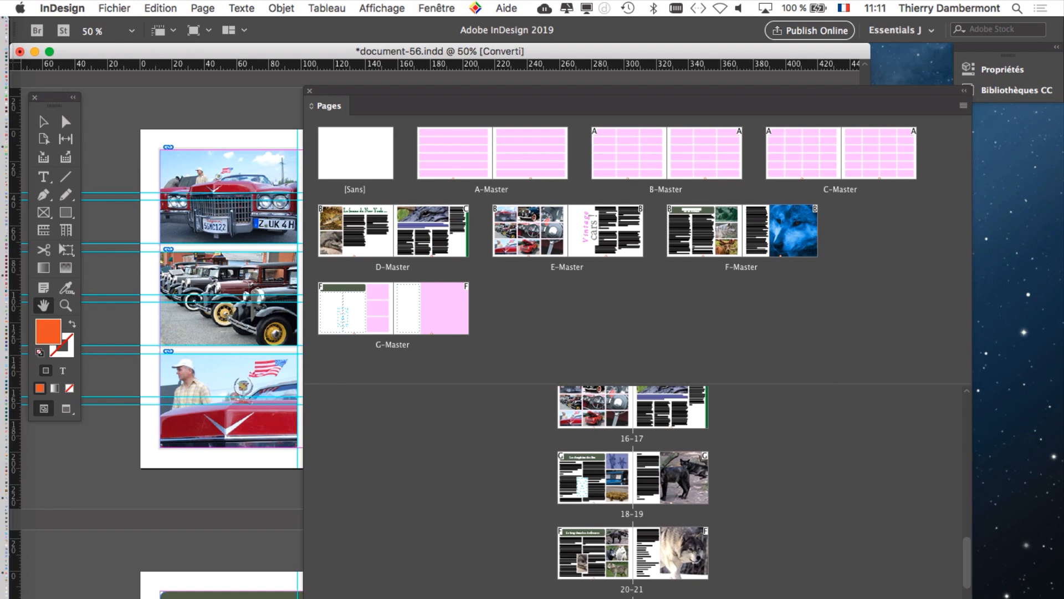
pyautogui.moveTo(971, 596); pyautogui.dragTo(1018, 509)
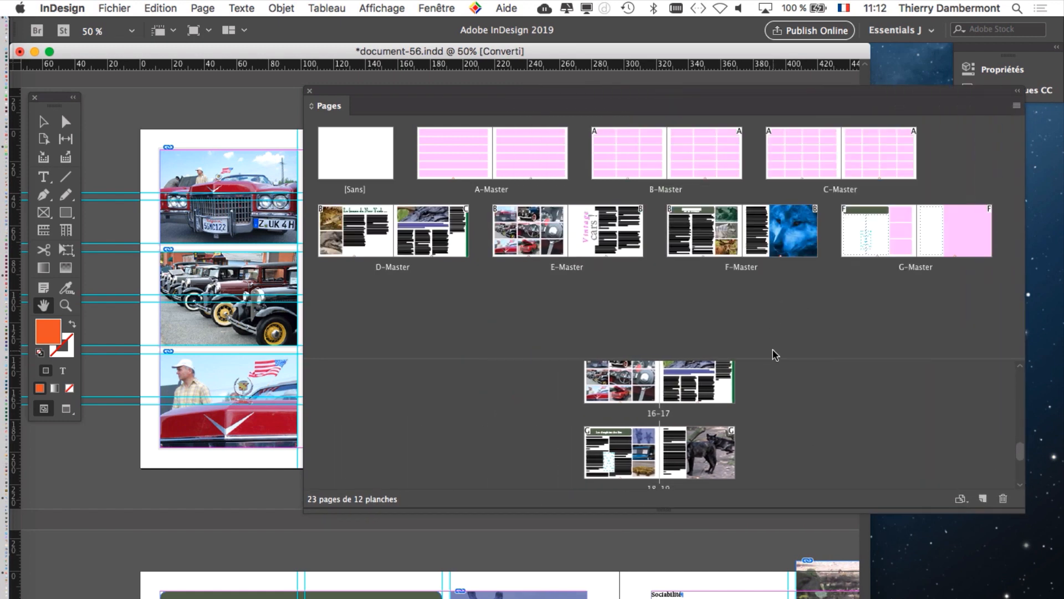
pyautogui.moveTo(774, 361); pyautogui.dragTo(776, 292)
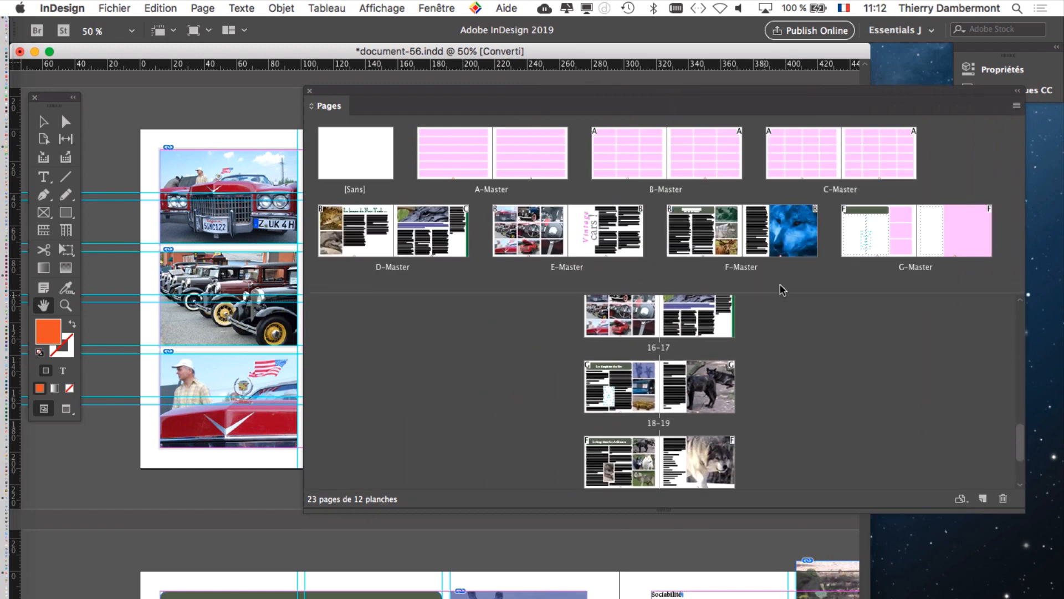
pyautogui.moveTo(945, 88); pyautogui.dragTo(817, 89)
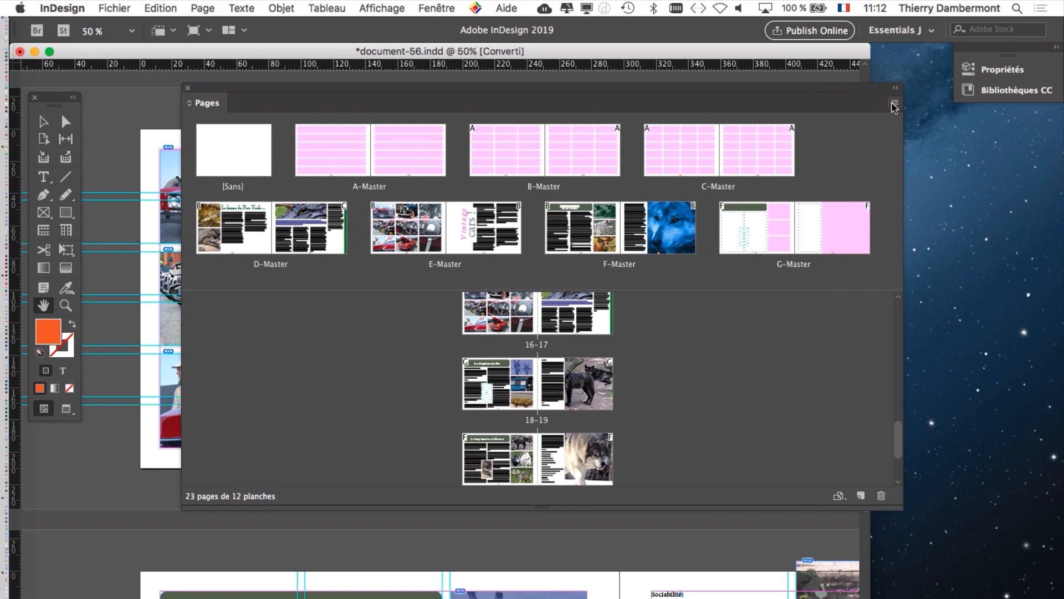
# Step: Display the pages horizontally and enlarge the Pages panel to fit every spread, shifting it slightly right
pyautogui.click(894, 103)
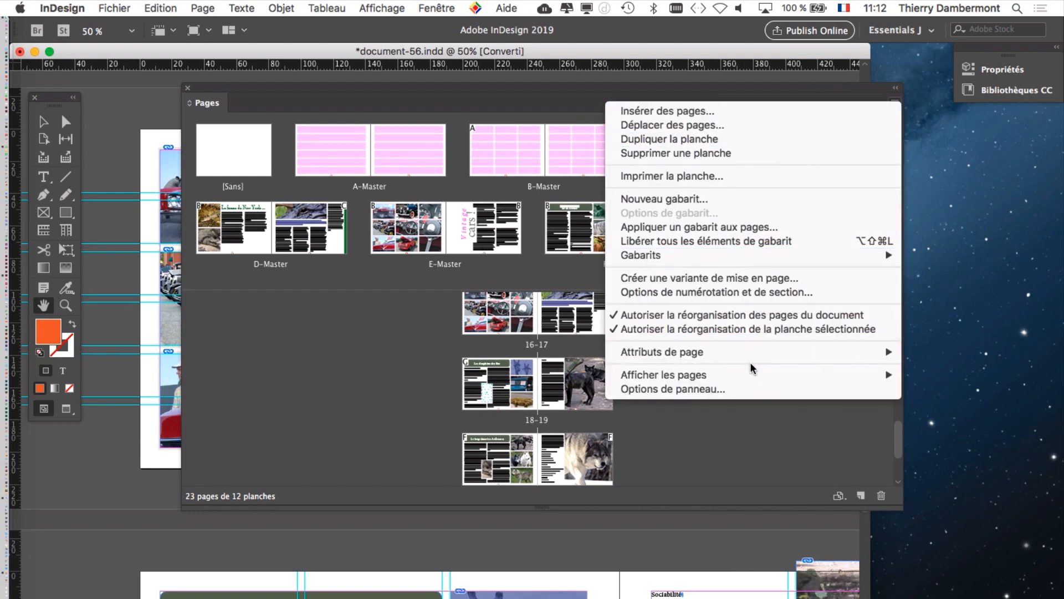
pyautogui.moveTo(749, 370)
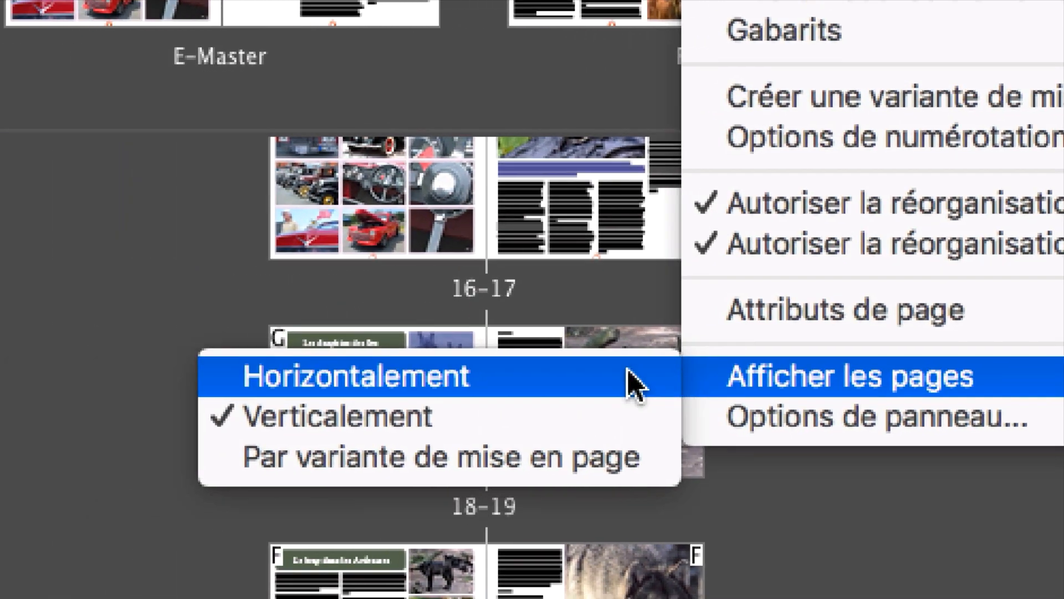
pyautogui.click(629, 382)
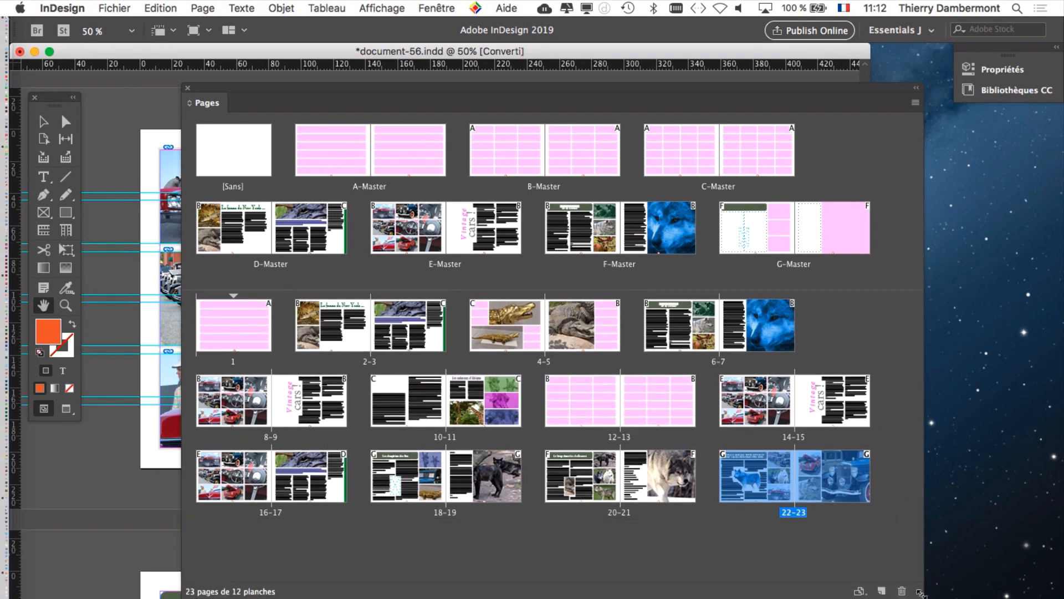
pyautogui.moveTo(899, 505); pyautogui.dragTo(992, 582)
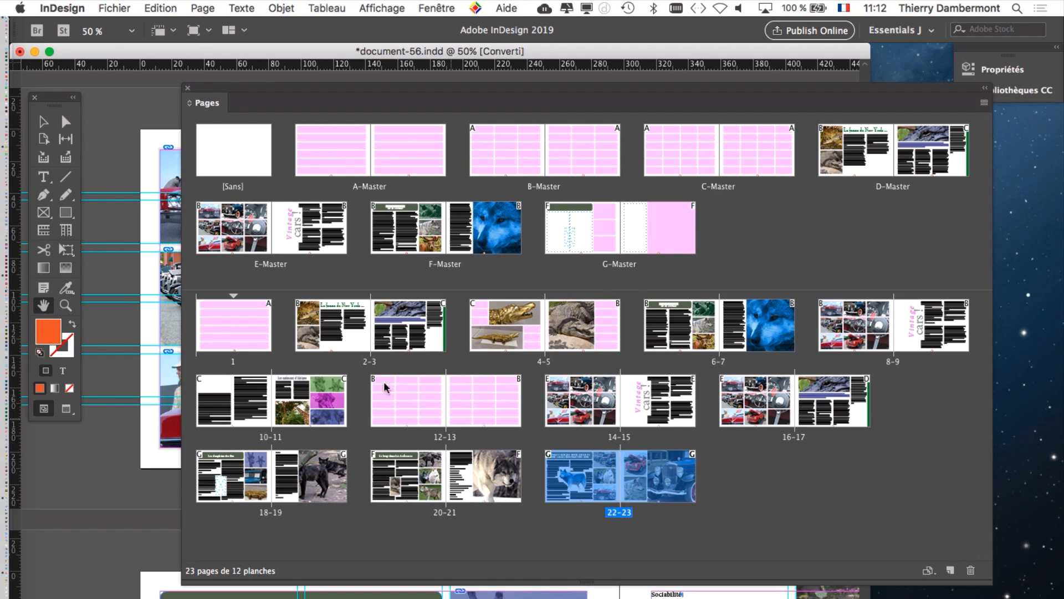
pyautogui.moveTo(252, 91); pyautogui.dragTo(265, 91)
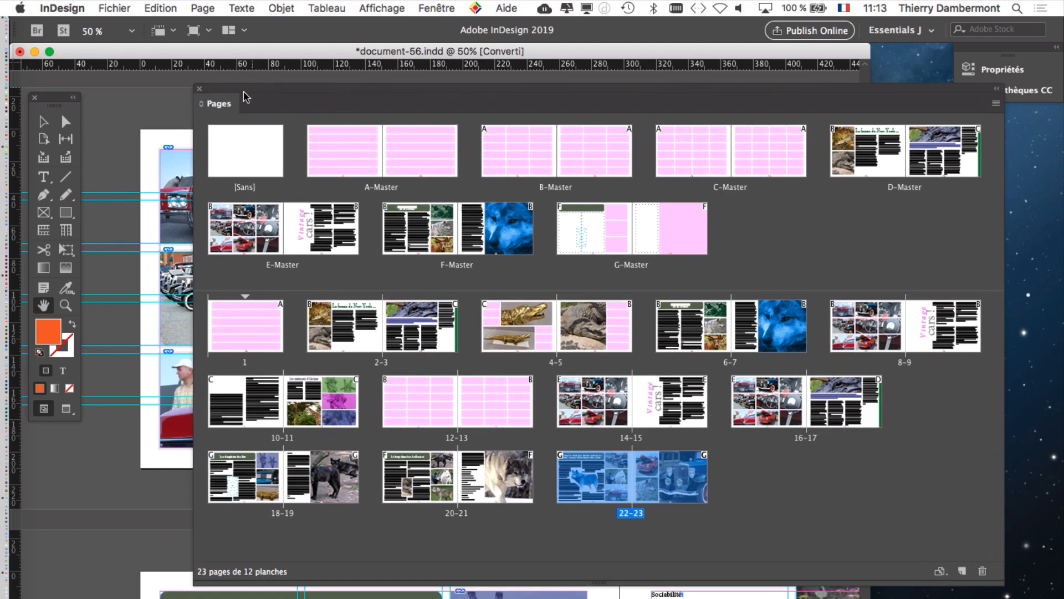
# Step: Collapse and re-expand the floating Pages panel, leave it collapsed to an icon, and move it beside the document window
pyautogui.doubleClick(247, 93)
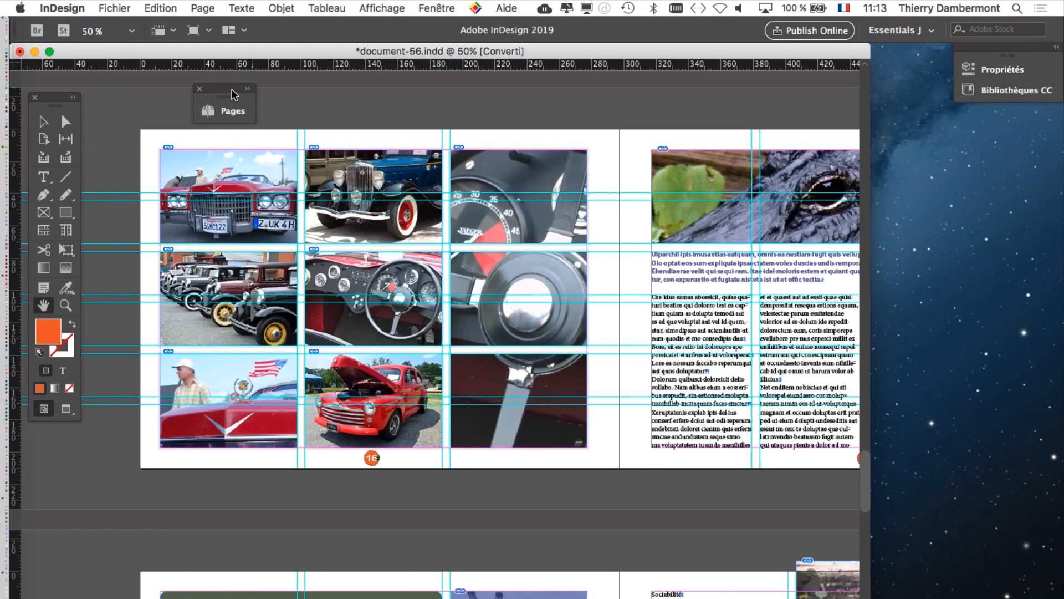
pyautogui.doubleClick(233, 93)
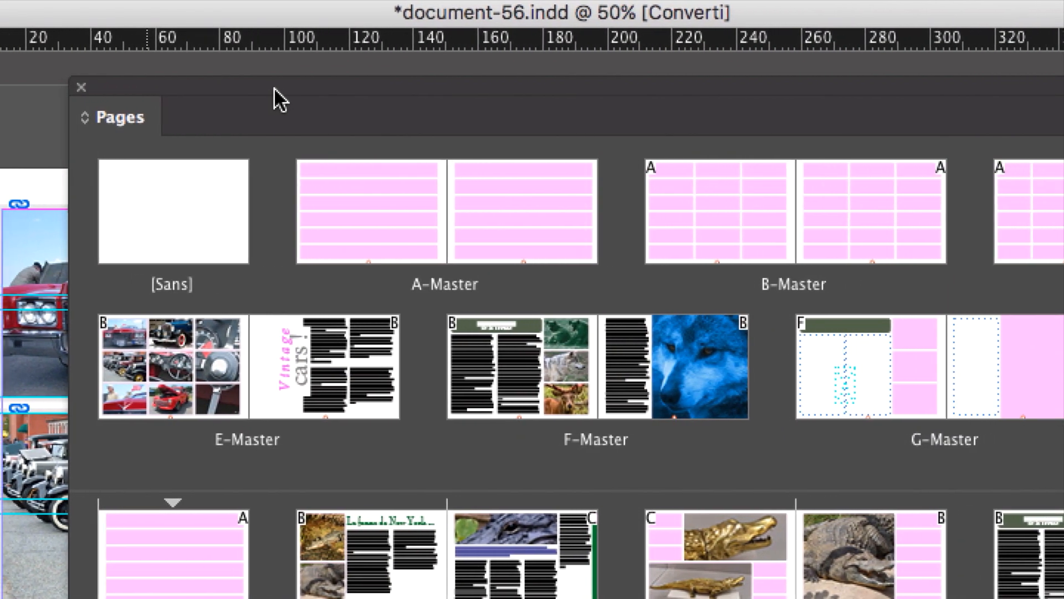
pyautogui.doubleClick(310, 88)
pyautogui.moveTo(154, 86); pyautogui.dragTo(766, 125)
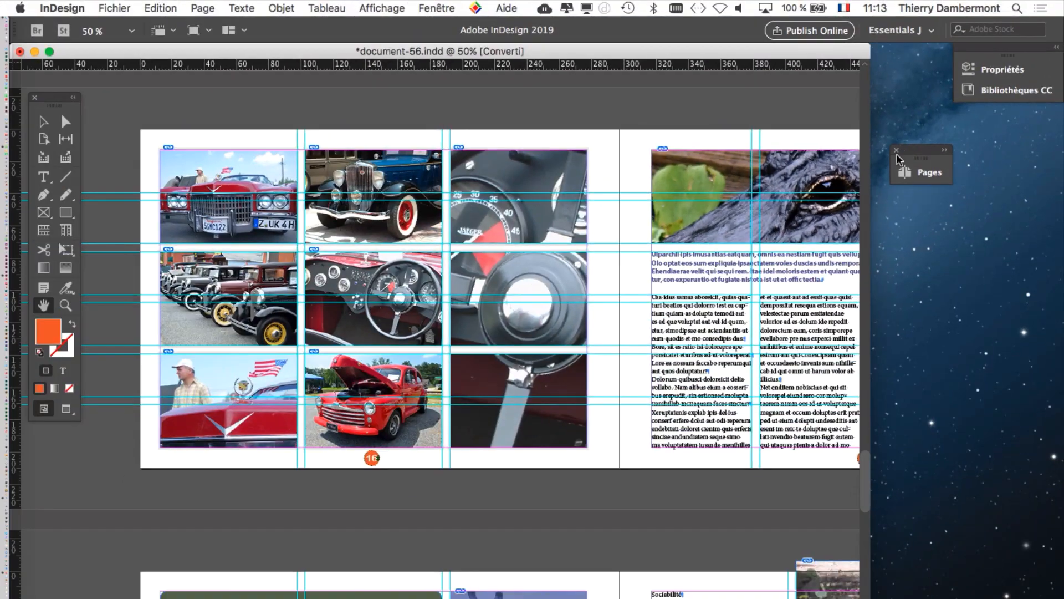
# Step: Go to page 1 at 25% magnification and examine its page number at 100%
pyautogui.press('super+minus')
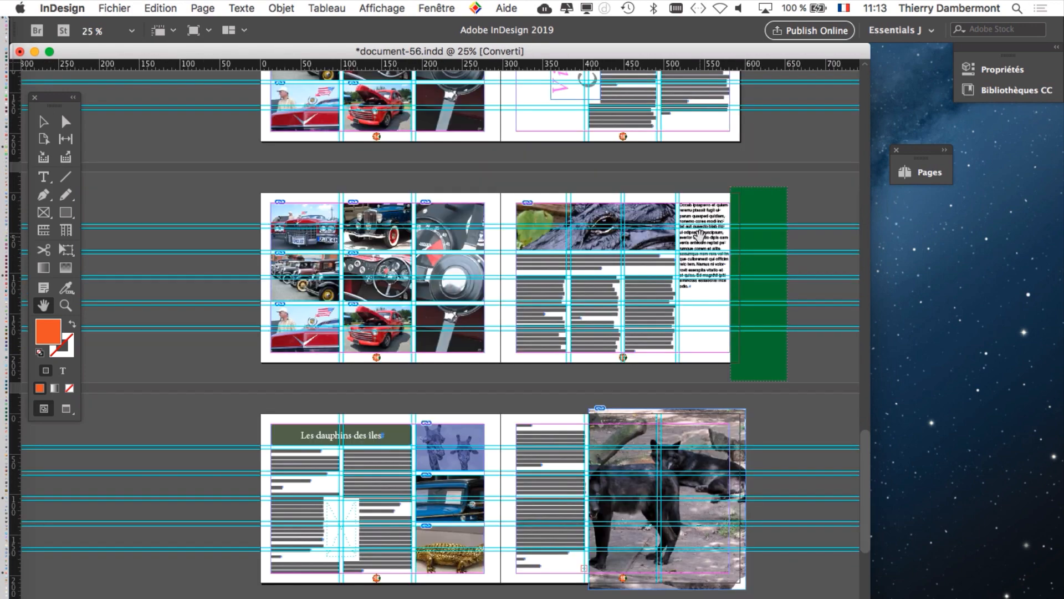
pyautogui.scroll(5, 720, 244)
pyautogui.scroll(10, 665, 189)
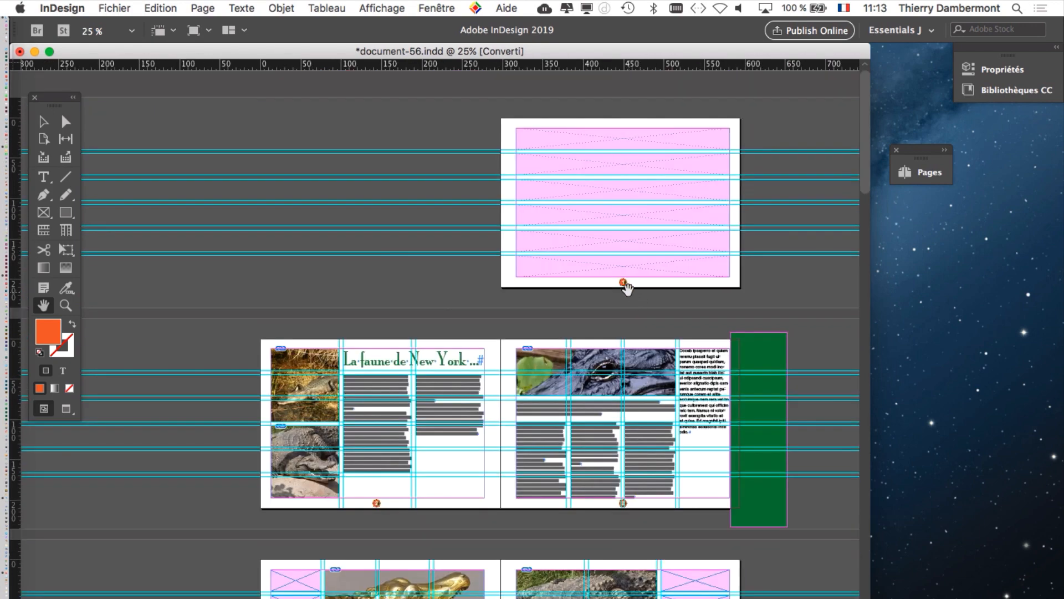
pyautogui.scroll(2, 627, 280)
pyautogui.scroll(1, 630, 280)
pyautogui.scroll(-5, 630, 281)
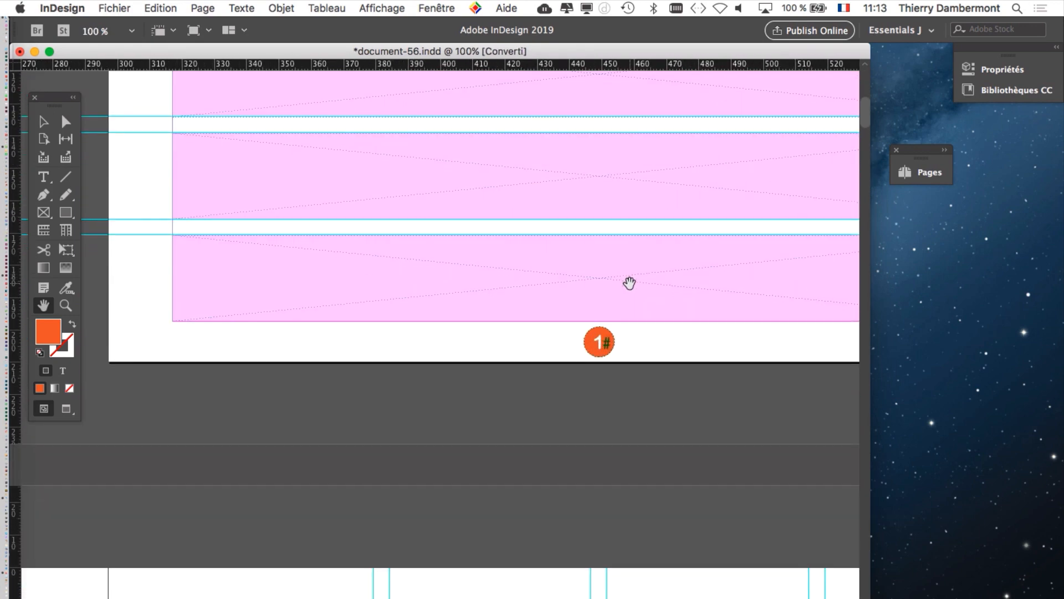
# Step: Examine page 3's number at 100% and bring the crocodile photo on page 5 into view, moving the Tools panel further inside the document window
pyautogui.scroll(-10, 629, 284)
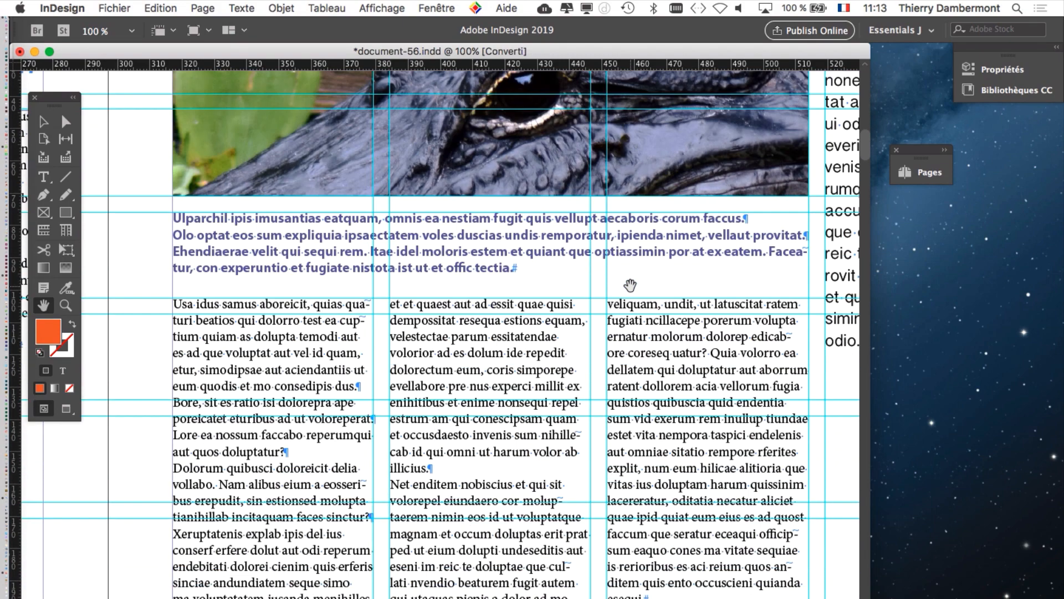
pyautogui.scroll(-5, 630, 284)
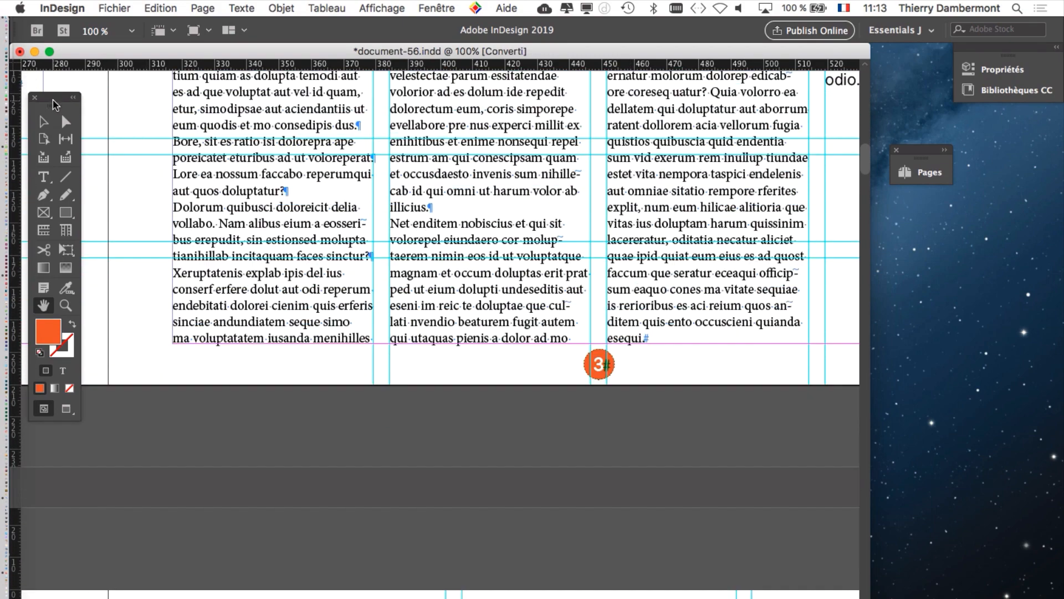
pyautogui.moveTo(53, 101); pyautogui.dragTo(95, 103)
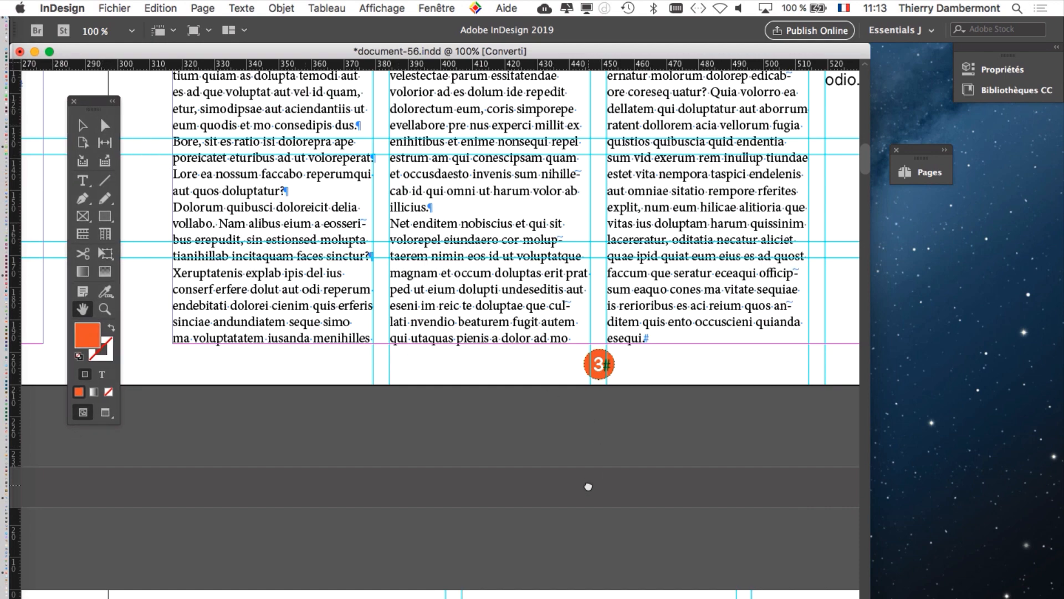
pyautogui.moveTo(589, 487); pyautogui.dragTo(514, 165)
pyautogui.moveTo(525, 429); pyautogui.dragTo(530, 300)
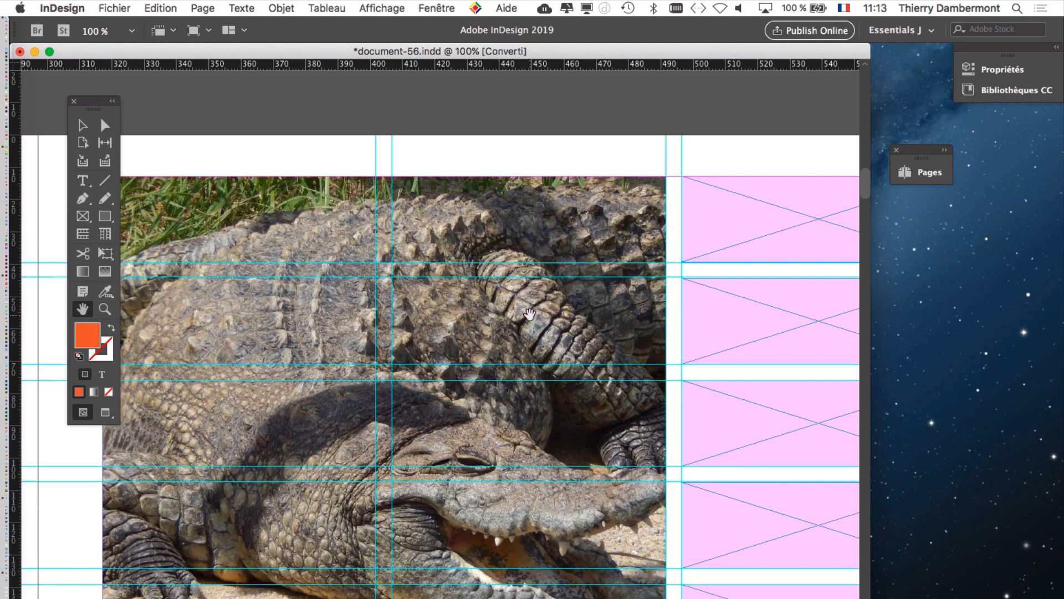
# Step: Reduce the magnification to 50%, examine the pages up to the blue wolf spread, and reposition the Tools panel slightly
pyautogui.press('super+minus')
pyautogui.press('super+minus')
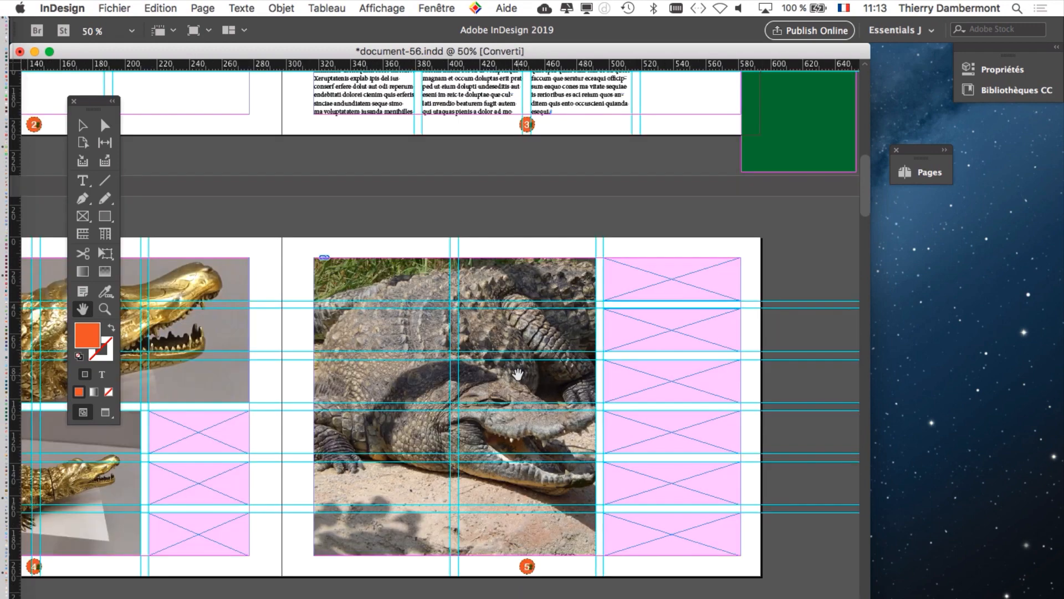
pyautogui.scroll(-5, 517, 376)
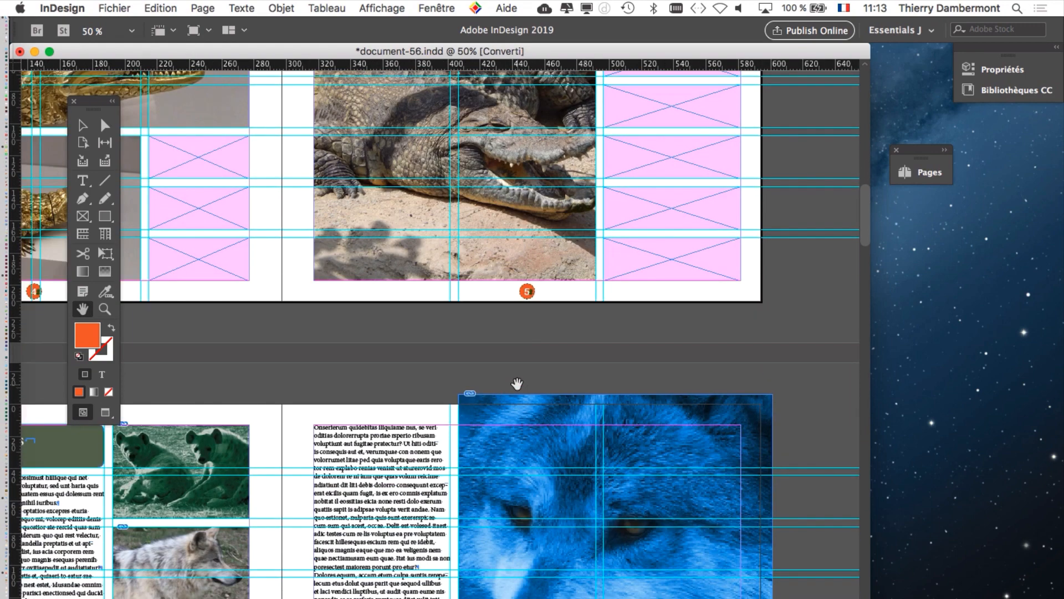
pyautogui.scroll(-5, 518, 384)
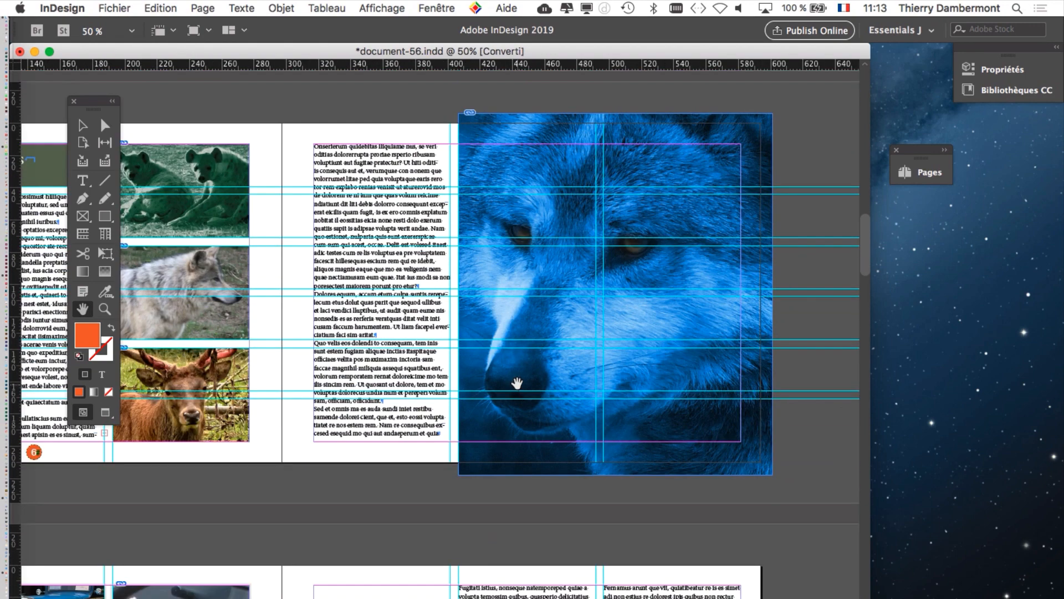
pyautogui.moveTo(98, 106); pyautogui.dragTo(117, 95)
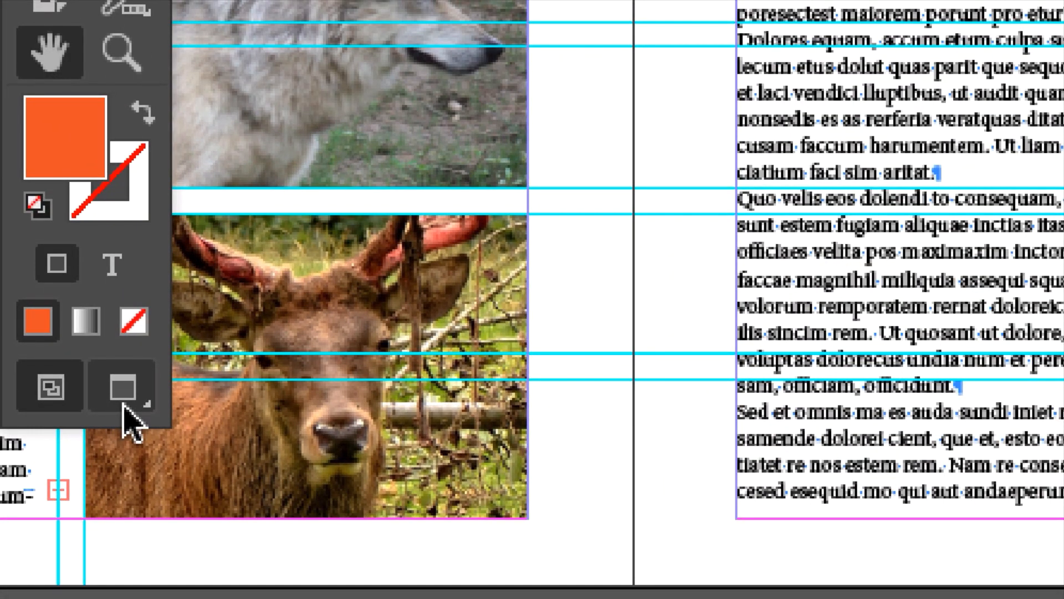
# Step: Switch repeatedly between Normal and Preview screen modes to compare the page 6 spread, finishing in Preview mode
pyautogui.click(123, 394)
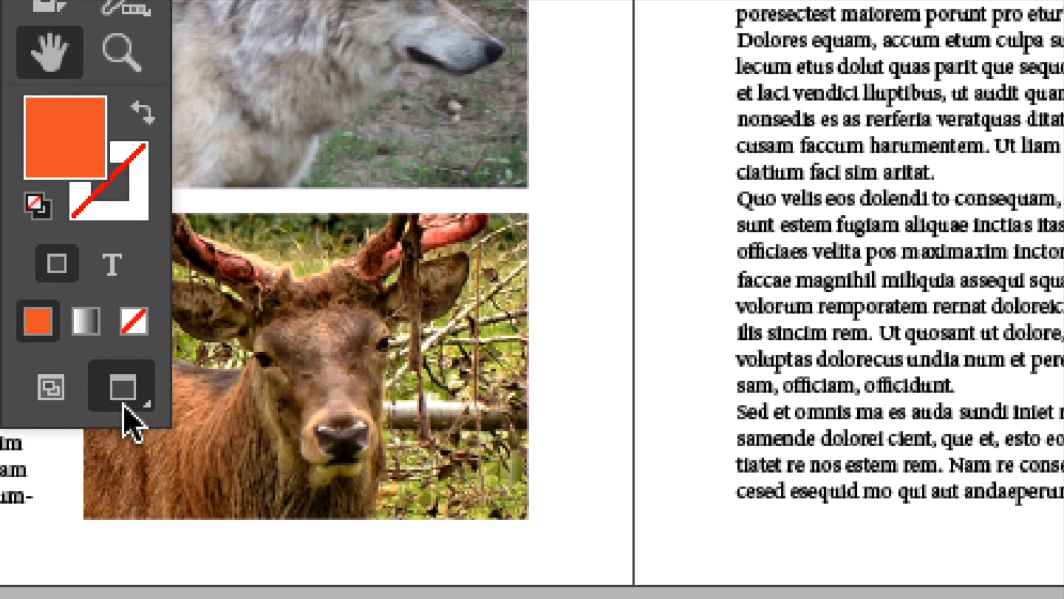
pyautogui.press('w')
pyautogui.press('w')
pyautogui.press('w')
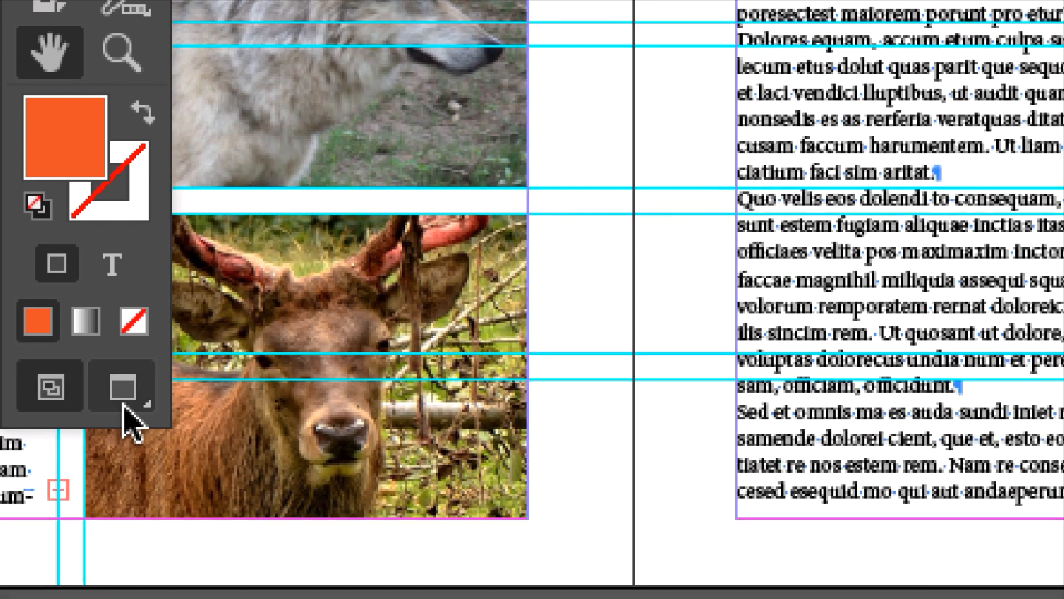
pyautogui.press('w')
pyautogui.press('w')
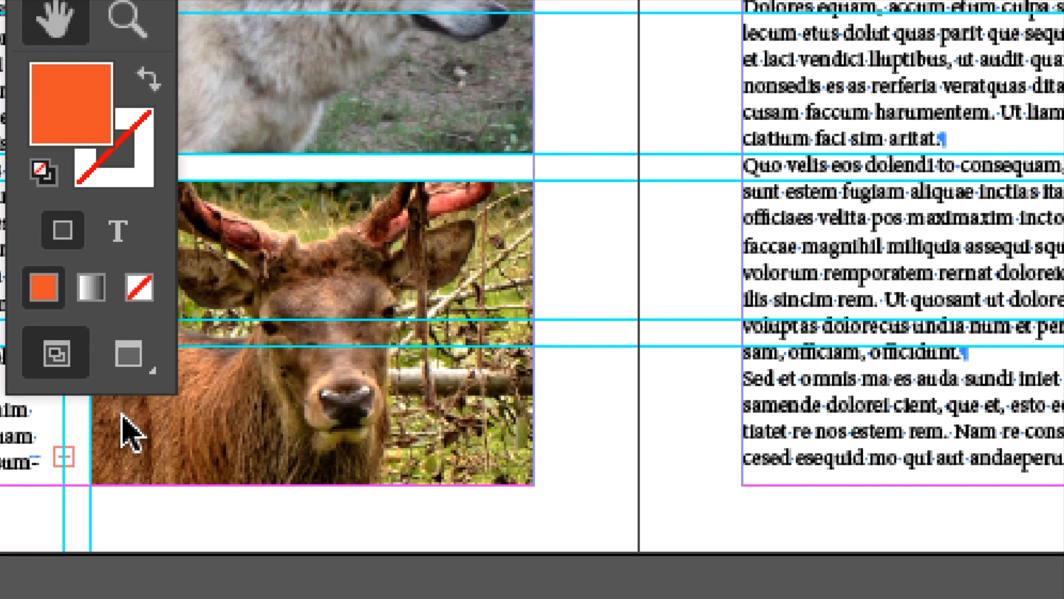
pyautogui.press('w')
pyautogui.press('w')
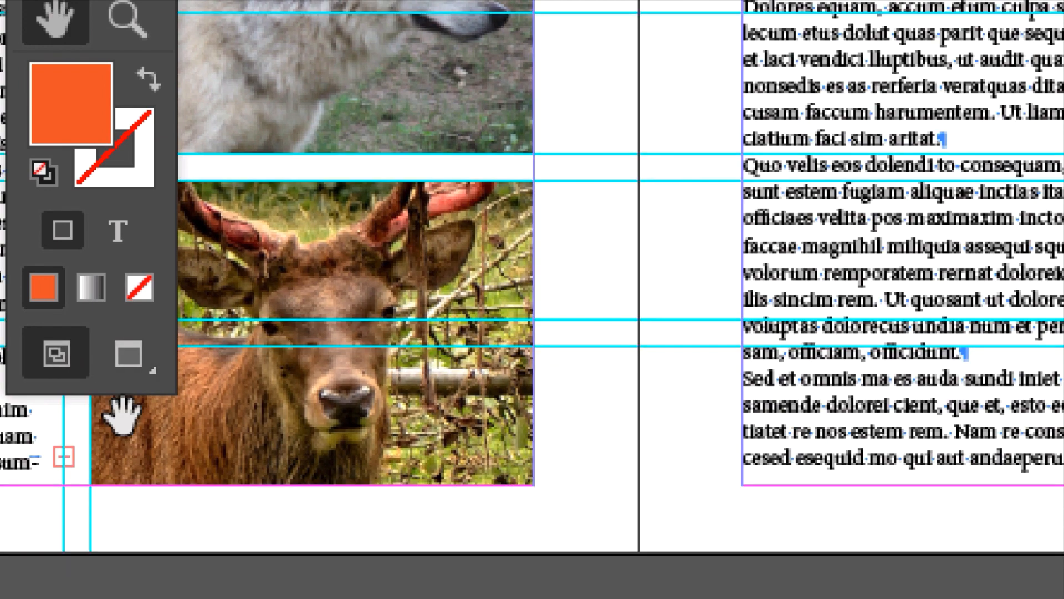
pyautogui.press('w')
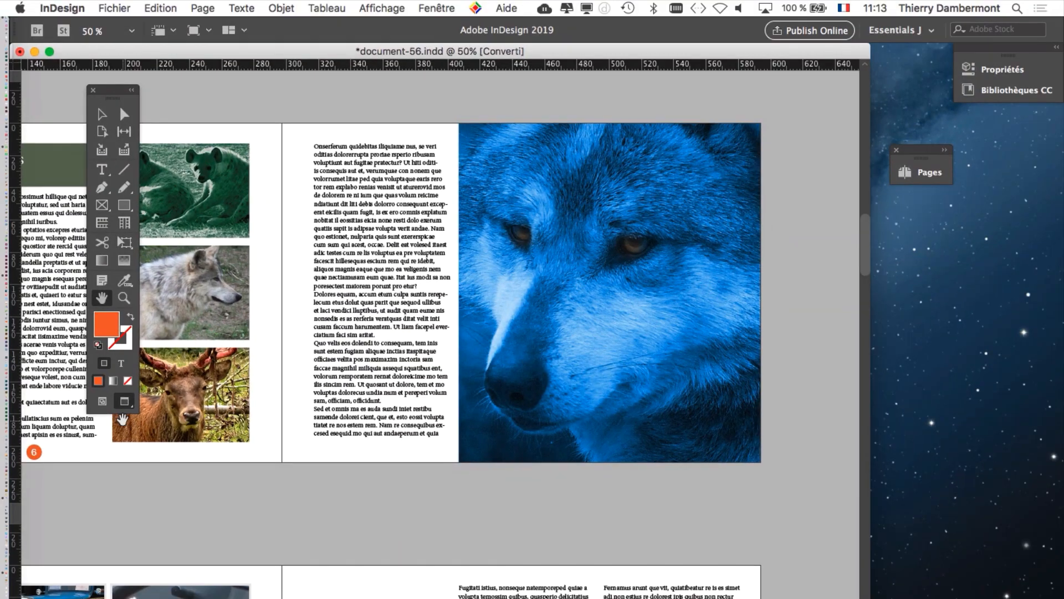
# Step: Examine the spreads through page 11 in Preview mode and compare page 9's number at 150%, finishing in Normal mode
pyautogui.scroll(-3, 446, 367)
pyautogui.scroll(-20, 446, 367)
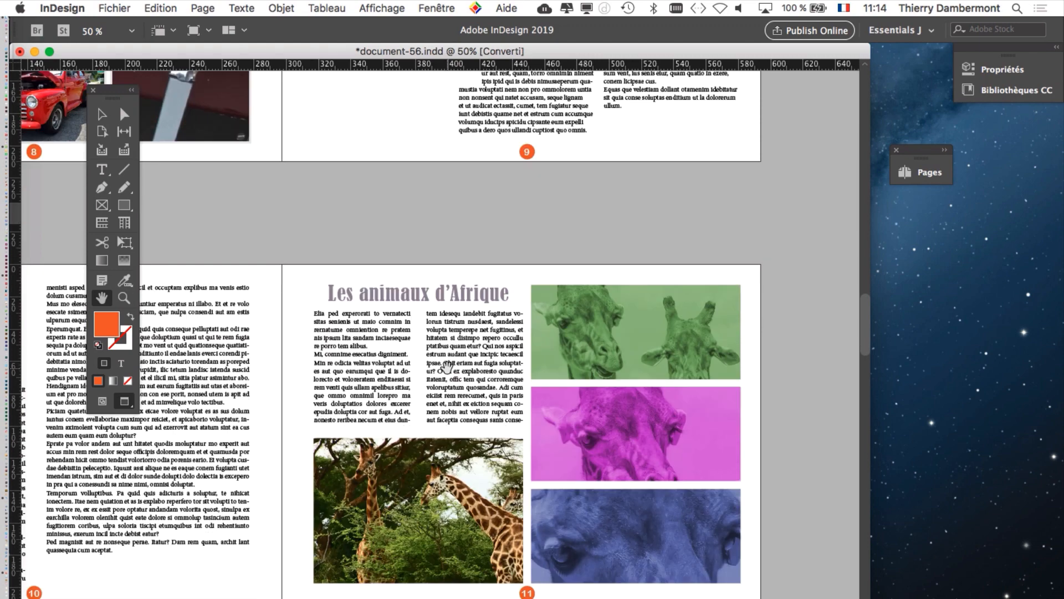
pyautogui.press('w')
pyautogui.press('w')
pyautogui.keyDown('alt'); pyautogui.scroll(5, 522, 143); pyautogui.keyUp('alt')
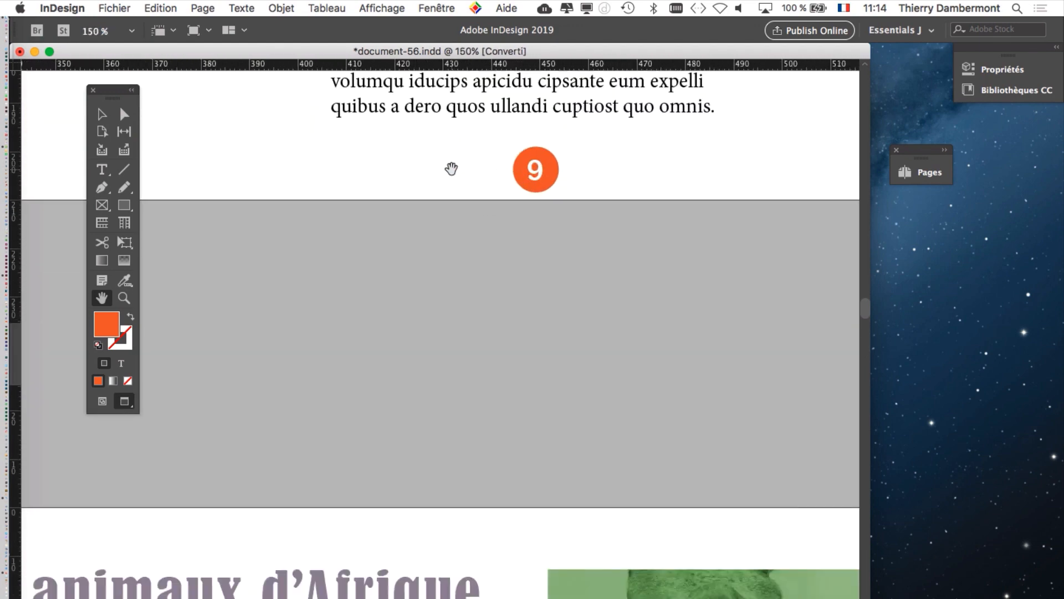
pyautogui.press('w')
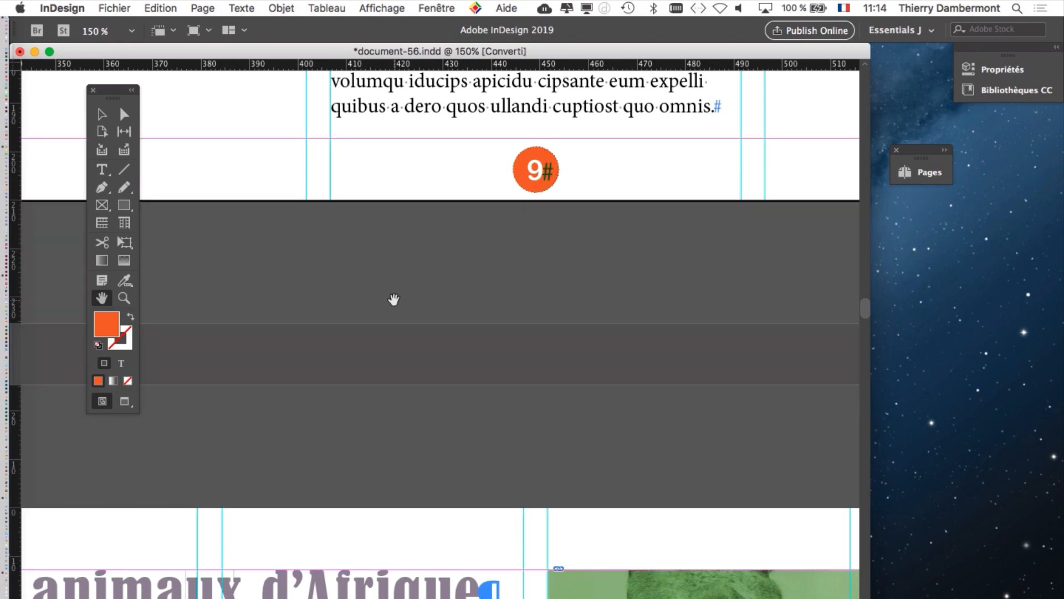
# Step: Examine the Vintage cars spread on pages 8 and 9, first at 75% and then at 50% magnification
pyautogui.keyDown('alt'); pyautogui.scroll(-3, 394, 299); pyautogui.keyUp('alt')
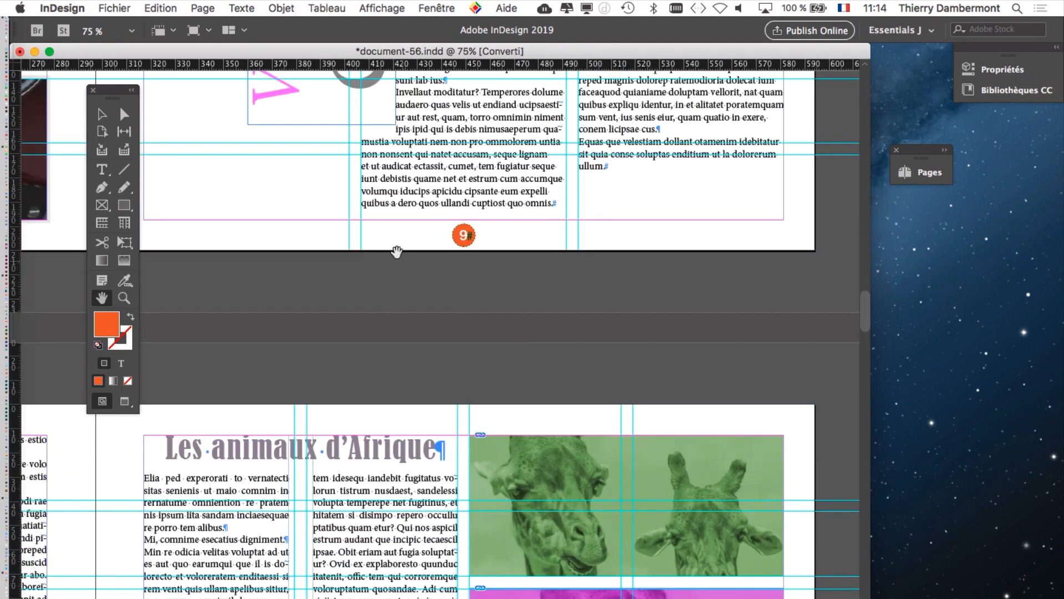
pyautogui.scroll(5, 397, 251)
pyautogui.hscroll(-3, 397, 252)
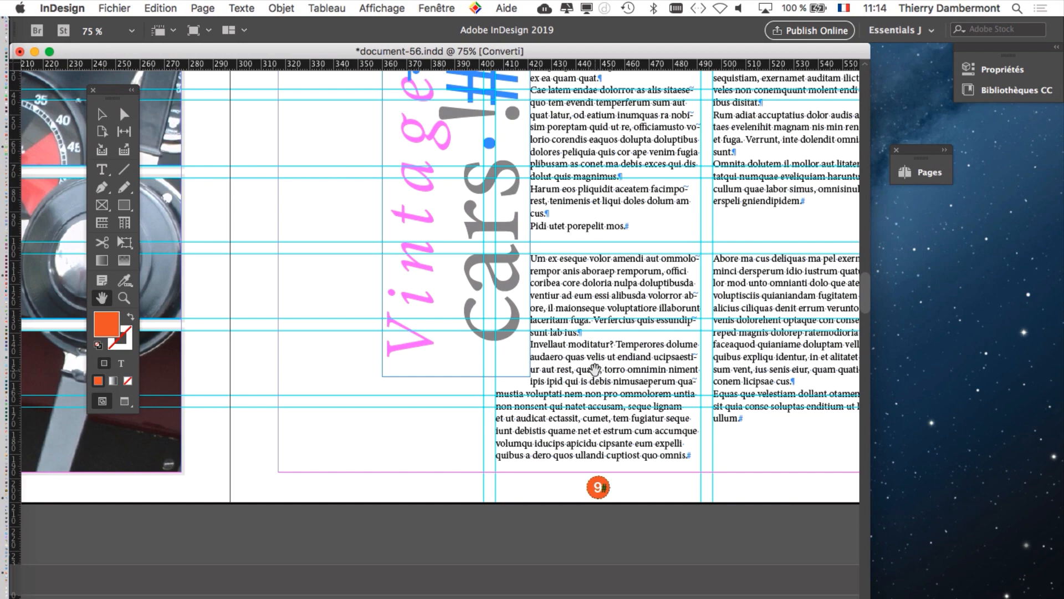
pyautogui.keyDown('alt'); pyautogui.scroll(-2, 588, 363); pyautogui.keyUp('alt')
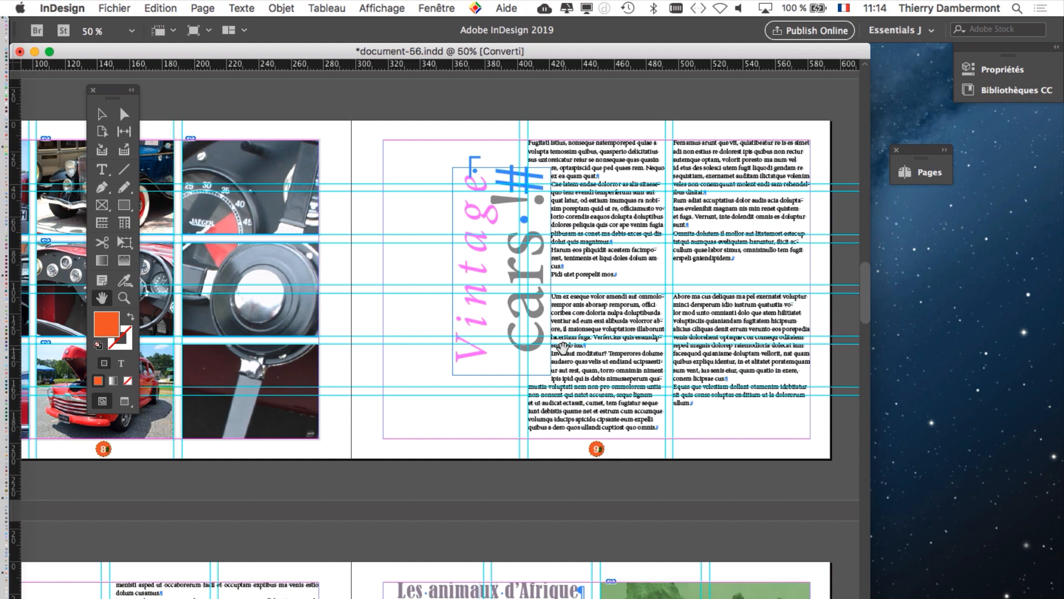
pyautogui.scroll(-10, 560, 354)
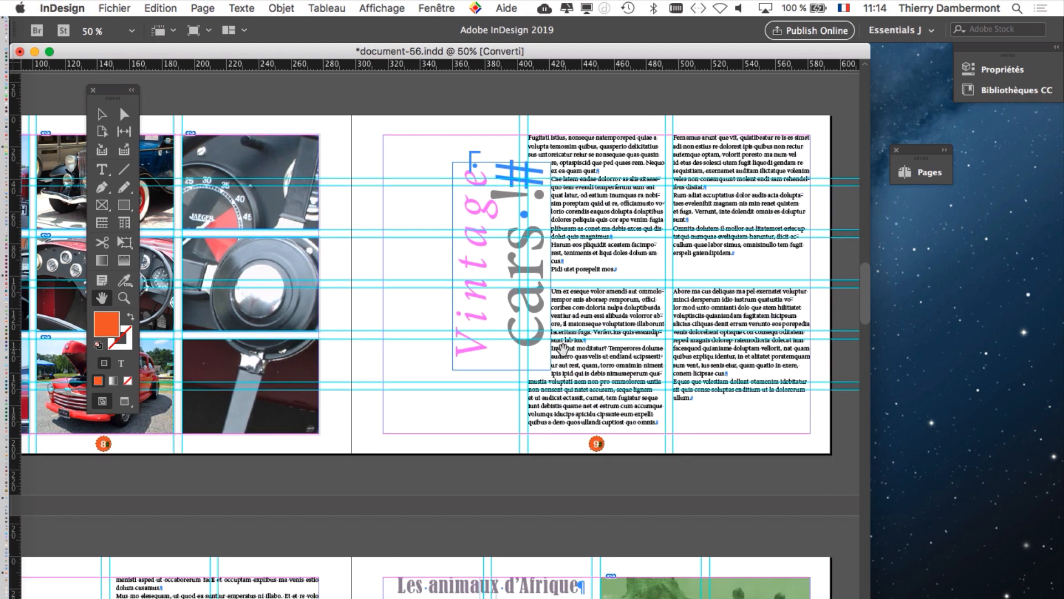
# Step: Examine the spreads and page numbers from page 10 through page 21, then return to pages 18 and 19
pyautogui.scroll(-15, 555, 369)
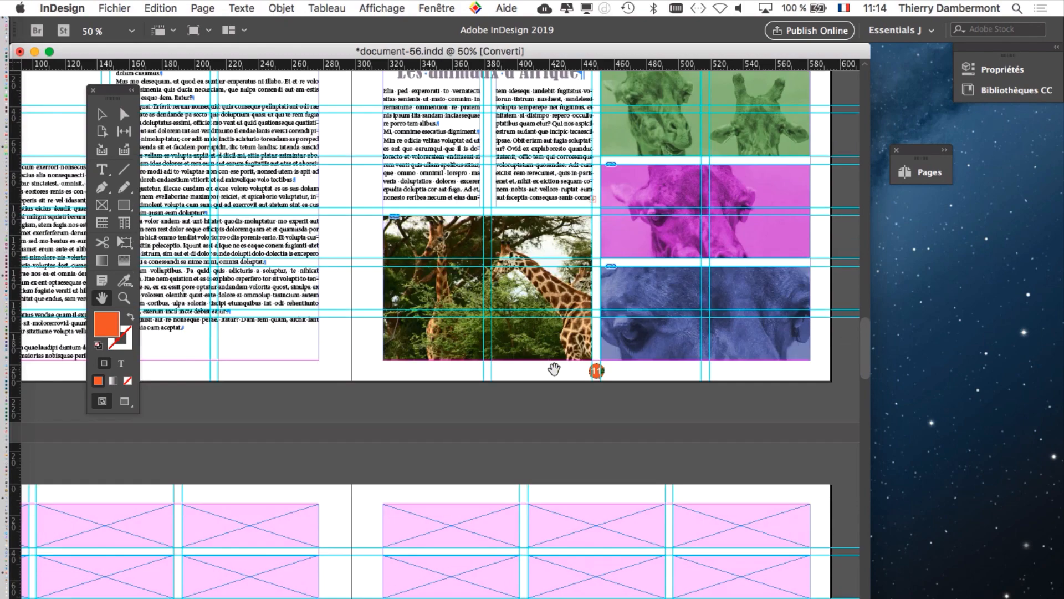
pyautogui.scroll(-15, 554, 369)
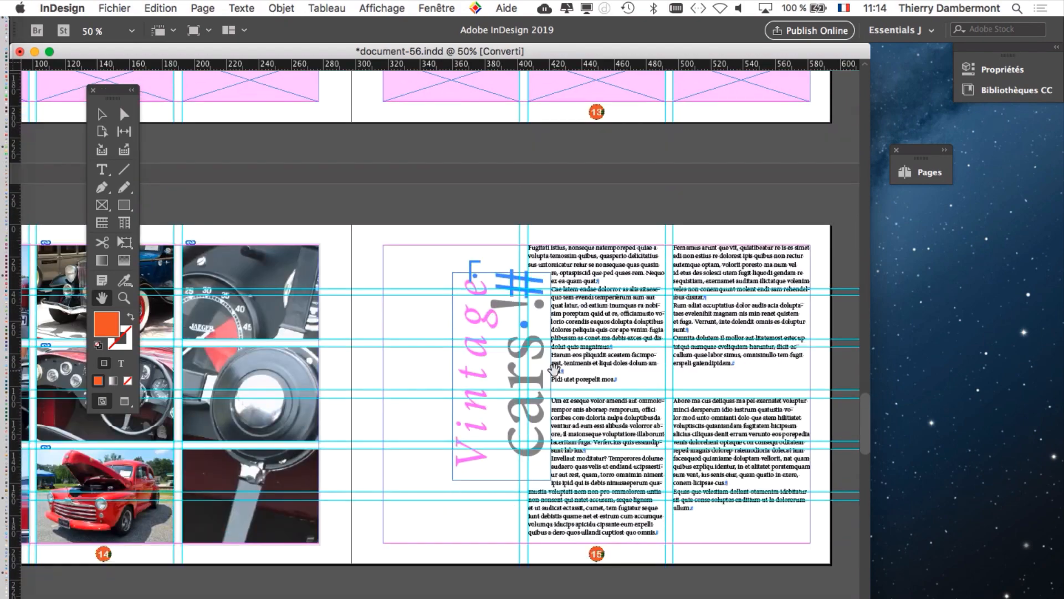
pyautogui.scroll(-6, 555, 370)
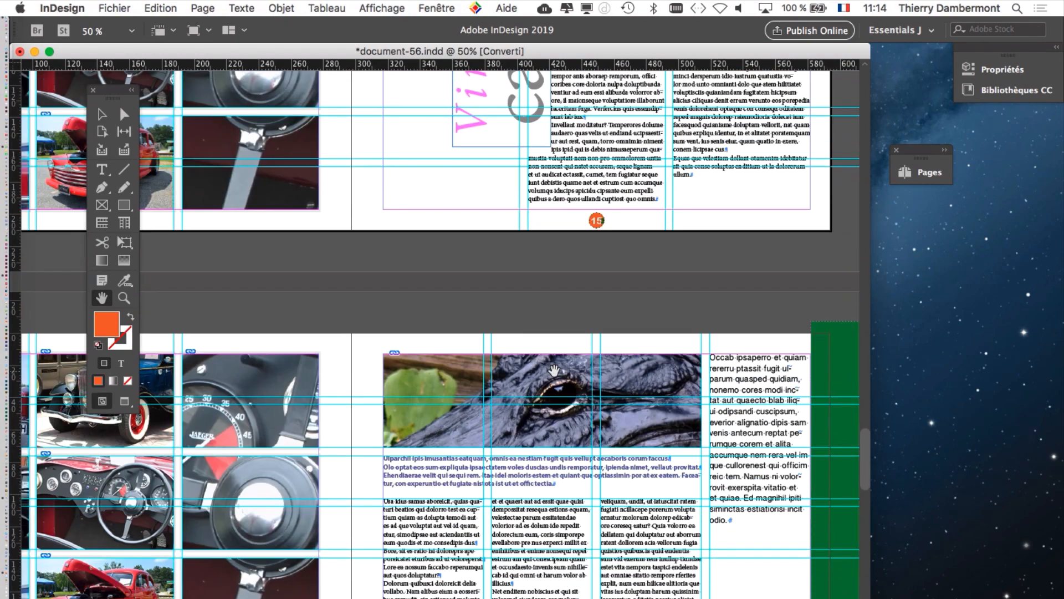
pyautogui.scroll(-7, 554, 369)
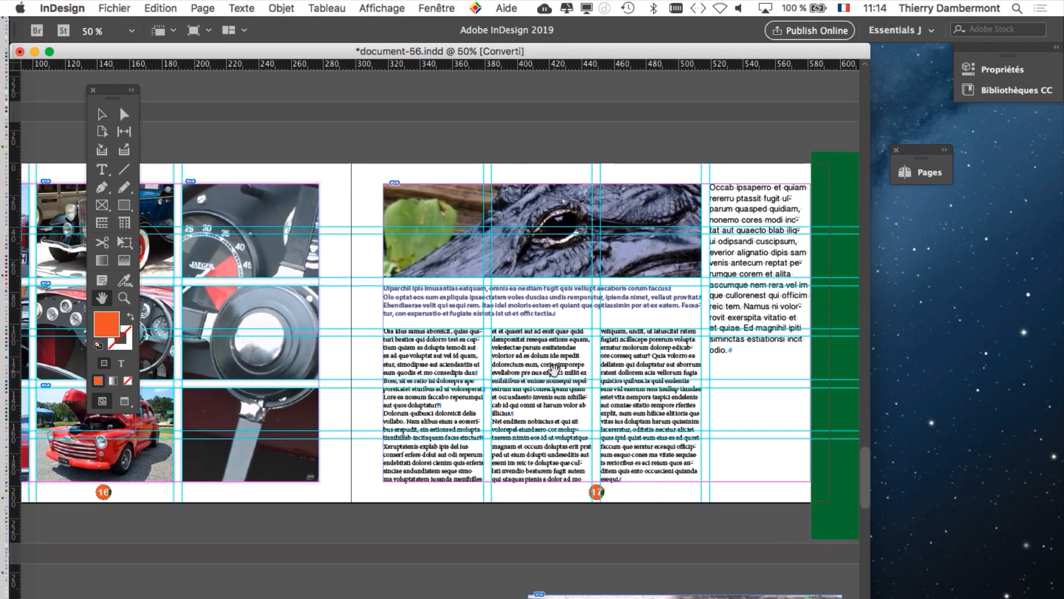
pyautogui.scroll(-5, 554, 370)
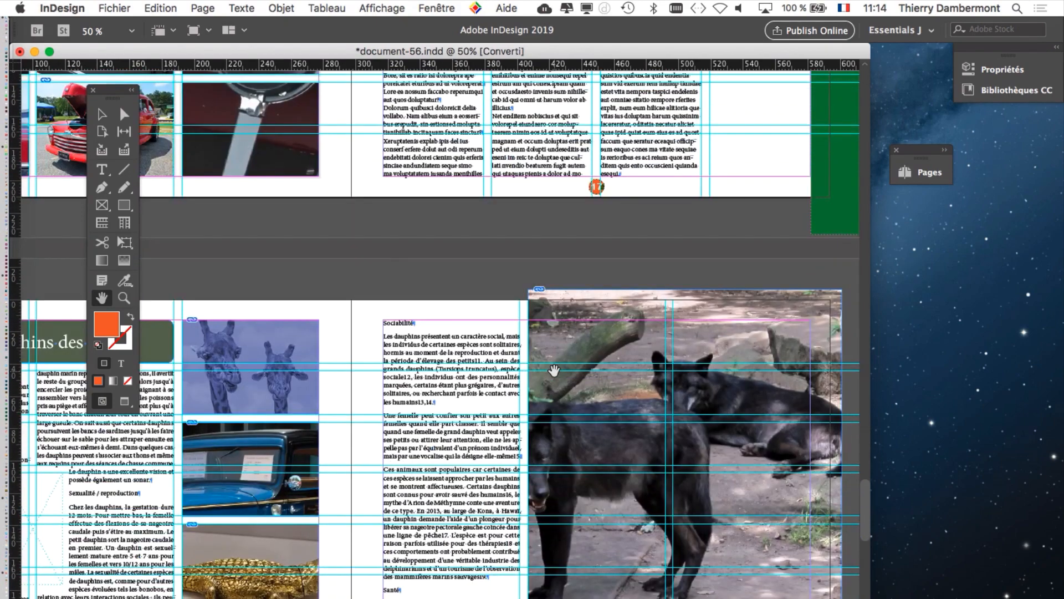
pyautogui.scroll(-6, 554, 370)
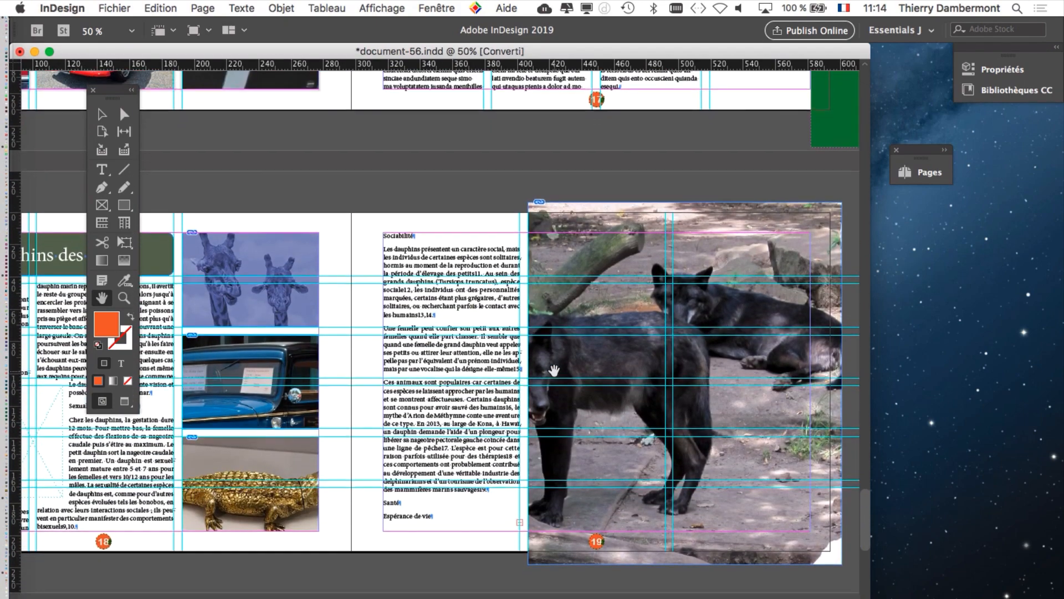
pyautogui.scroll(-4, 553, 370)
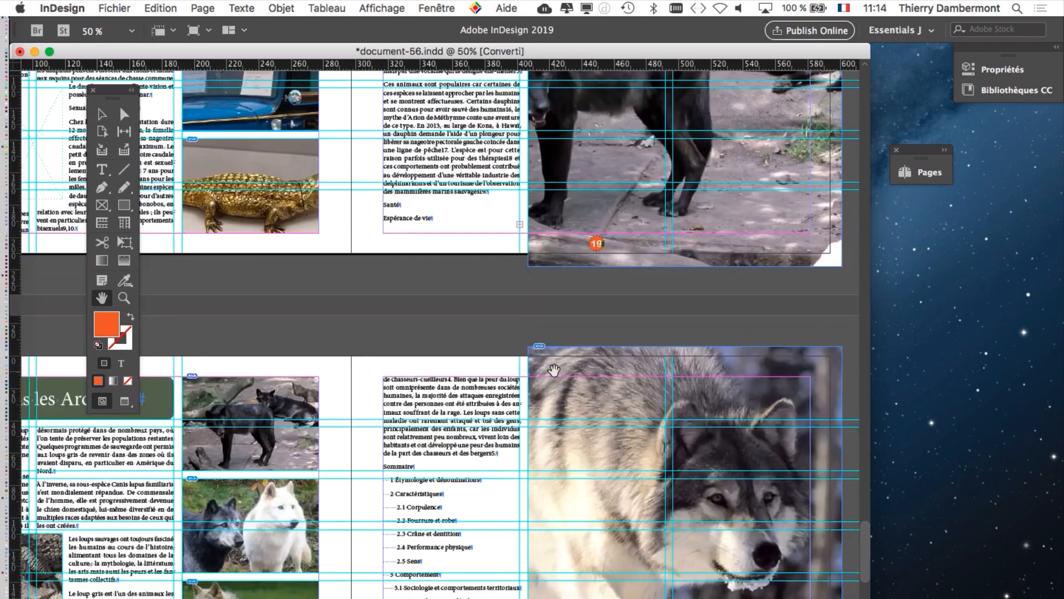
pyautogui.scroll(-1, 554, 370)
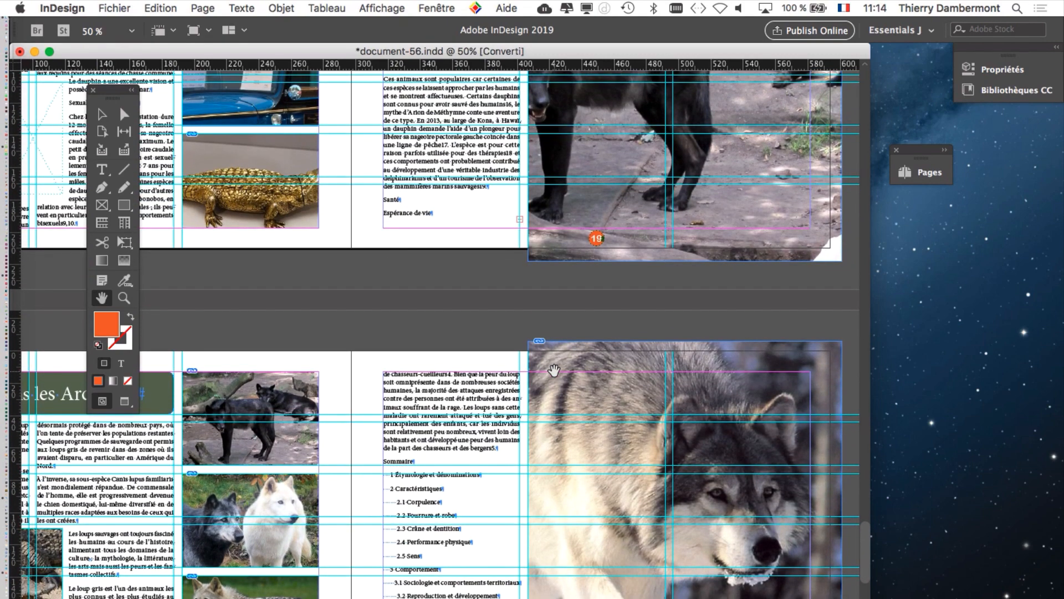
pyautogui.scroll(-2, 554, 370)
pyautogui.scroll(10, 553, 370)
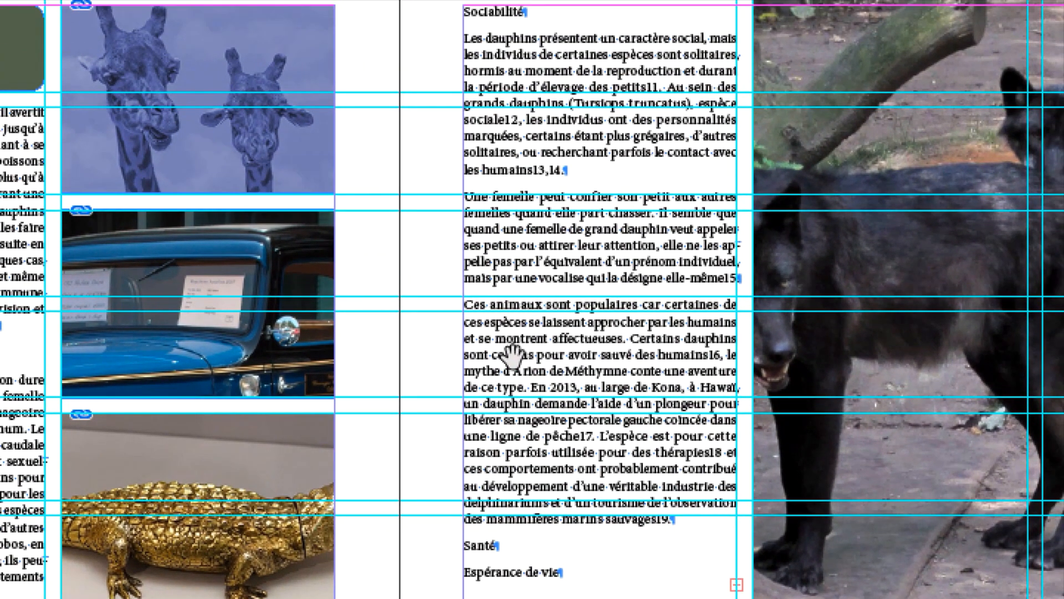
# Step: Review the spreads from page 18 to the vintage car spread after page 21, and go back to pages 18 and 19
pyautogui.scroll(-3, 434, 386)
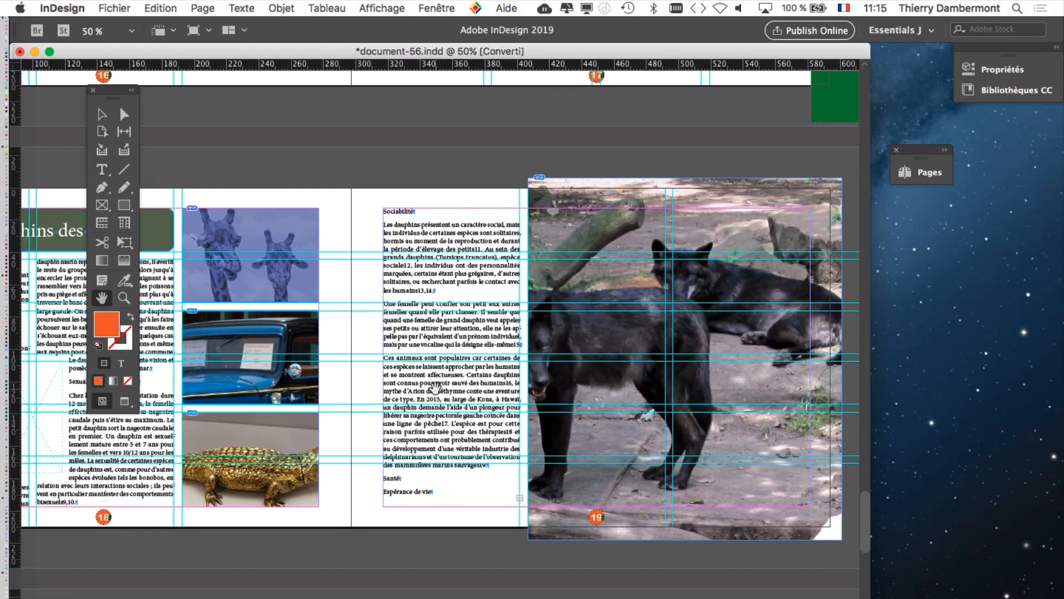
pyautogui.scroll(-10, 435, 386)
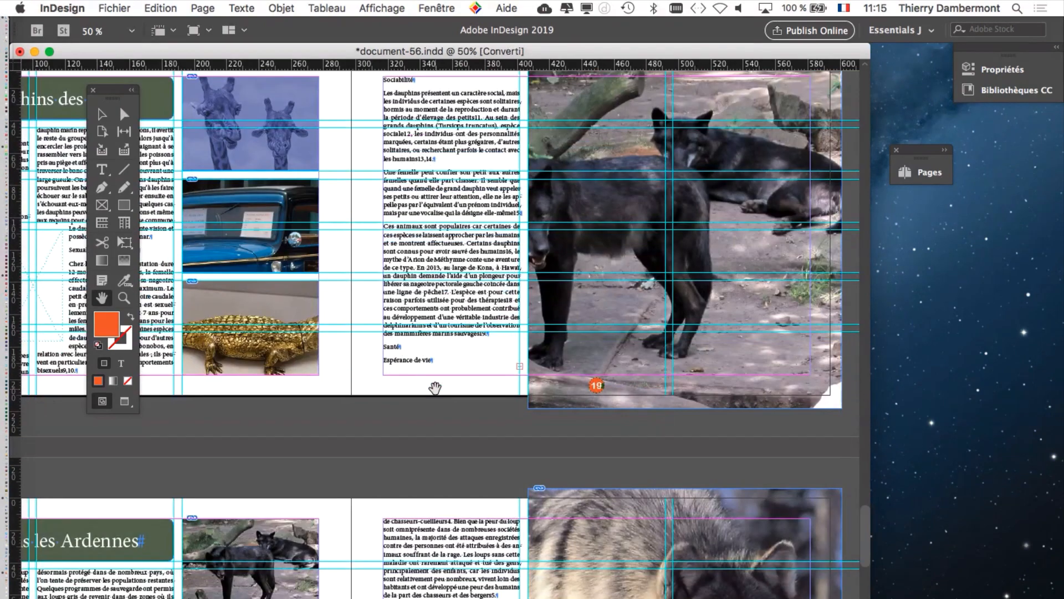
pyautogui.scroll(-1, 436, 387)
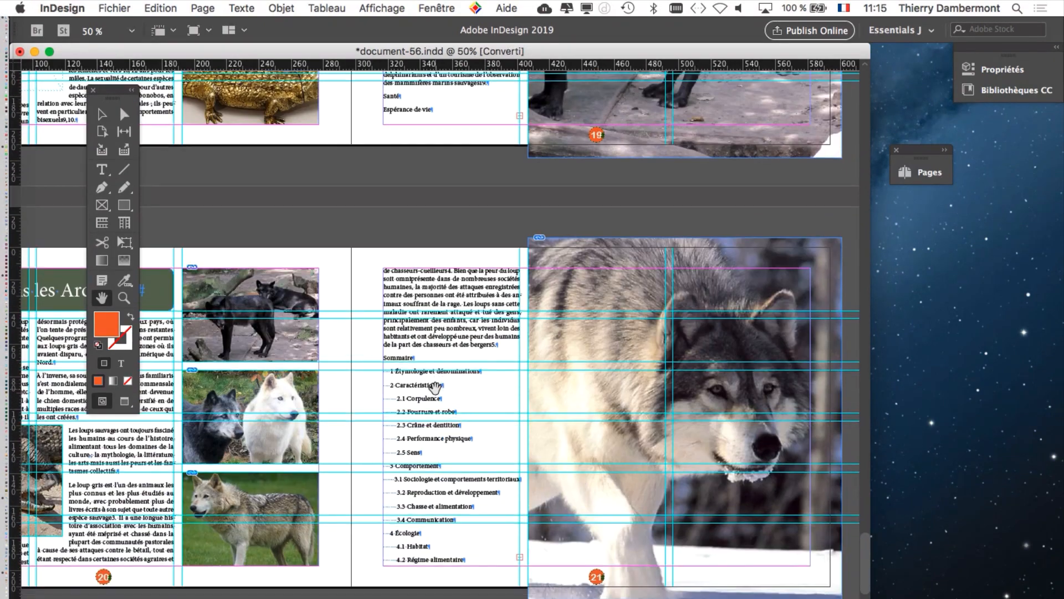
pyautogui.scroll(-8, 436, 387)
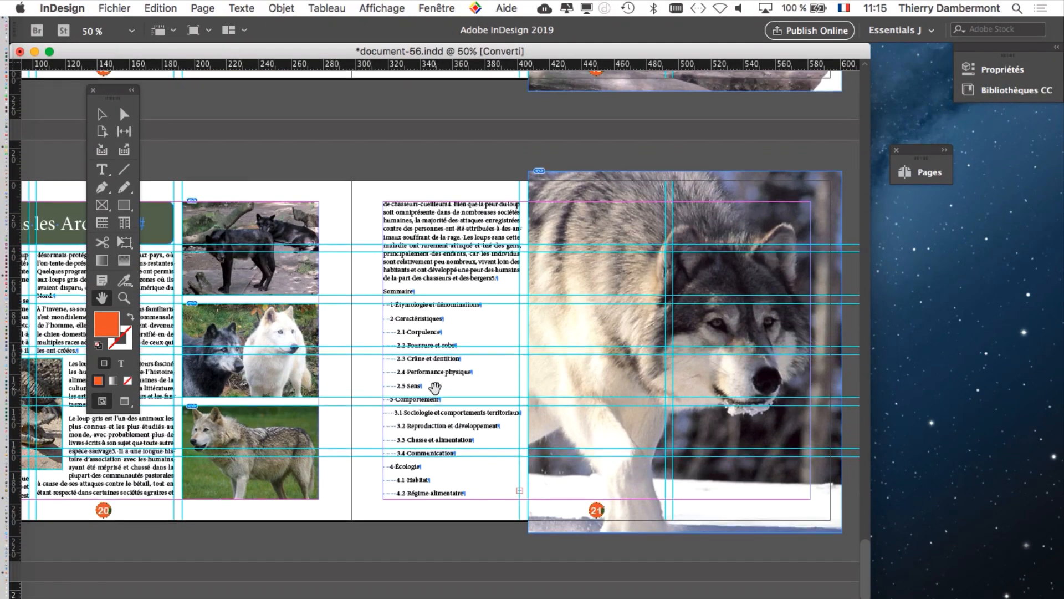
pyautogui.scroll(-5, 435, 388)
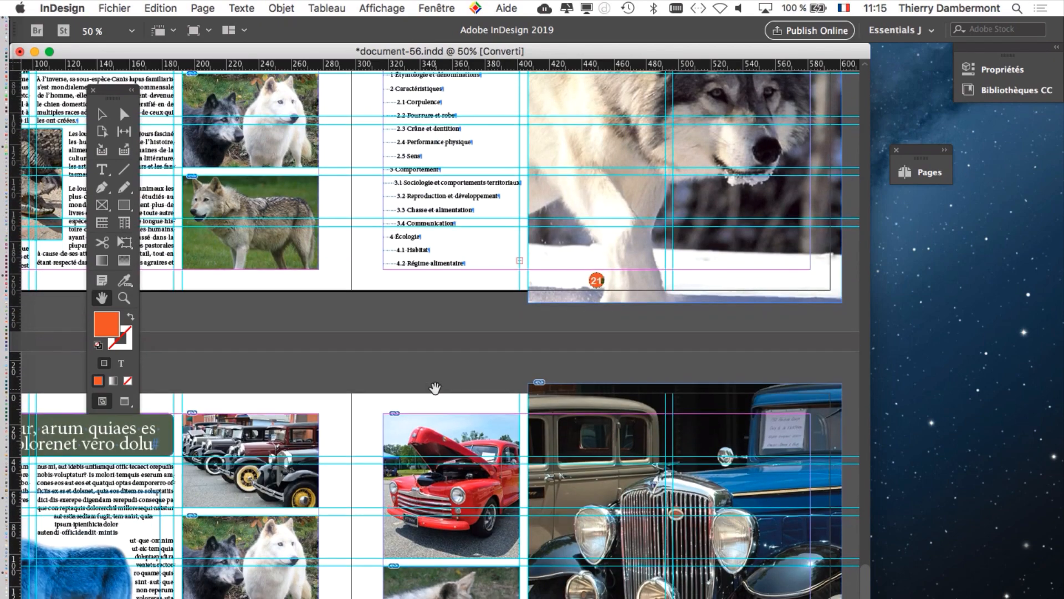
pyautogui.scroll(20, 435, 388)
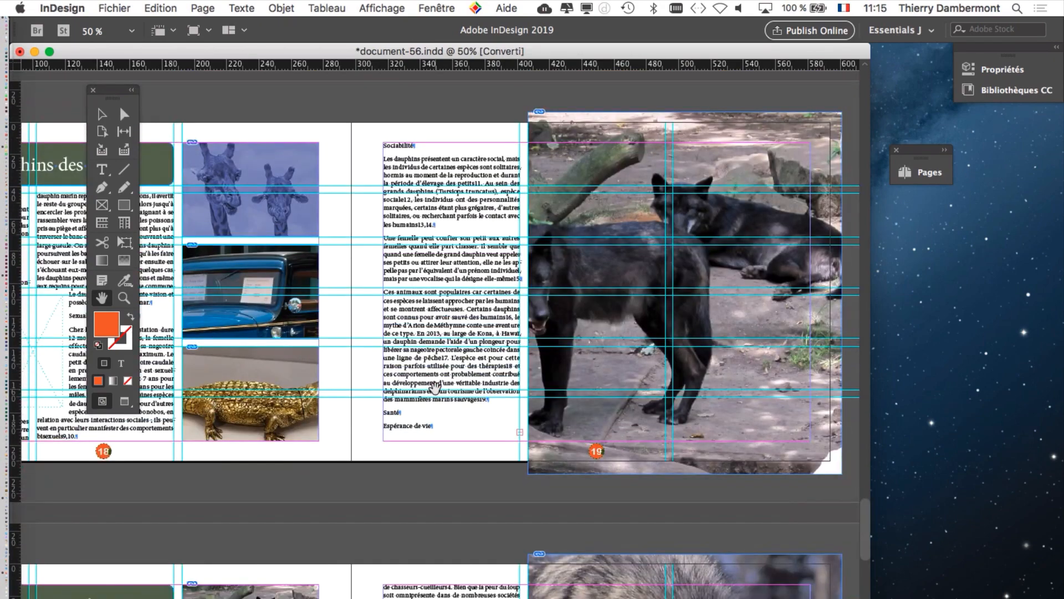
# Step: Examine the spreads on pages 18 to 21 and return to the dolphin article on pages 18 and 19
pyautogui.scroll(-7, 435, 386)
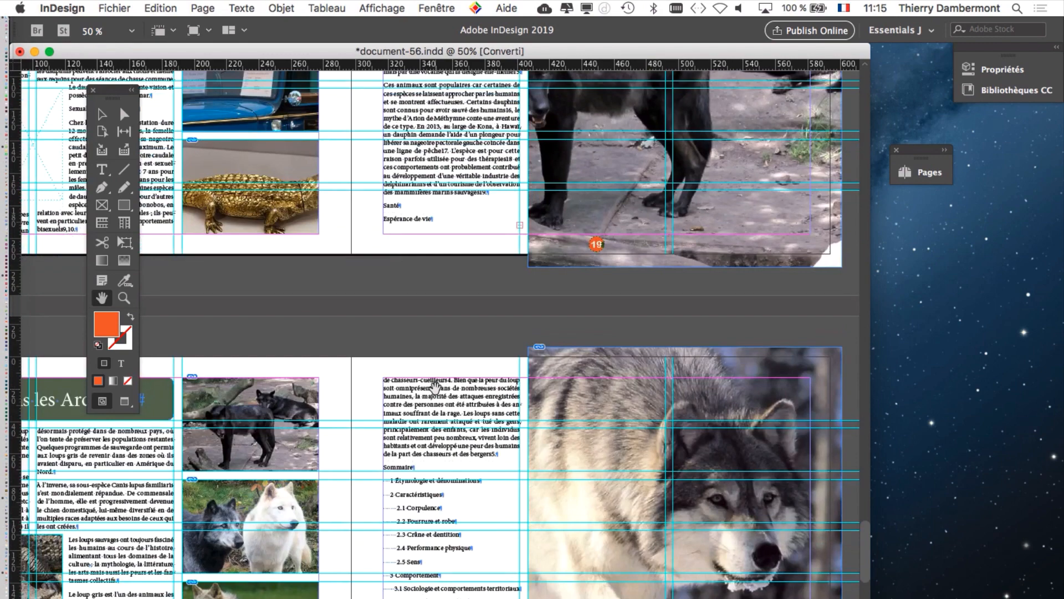
pyautogui.scroll(-4, 435, 387)
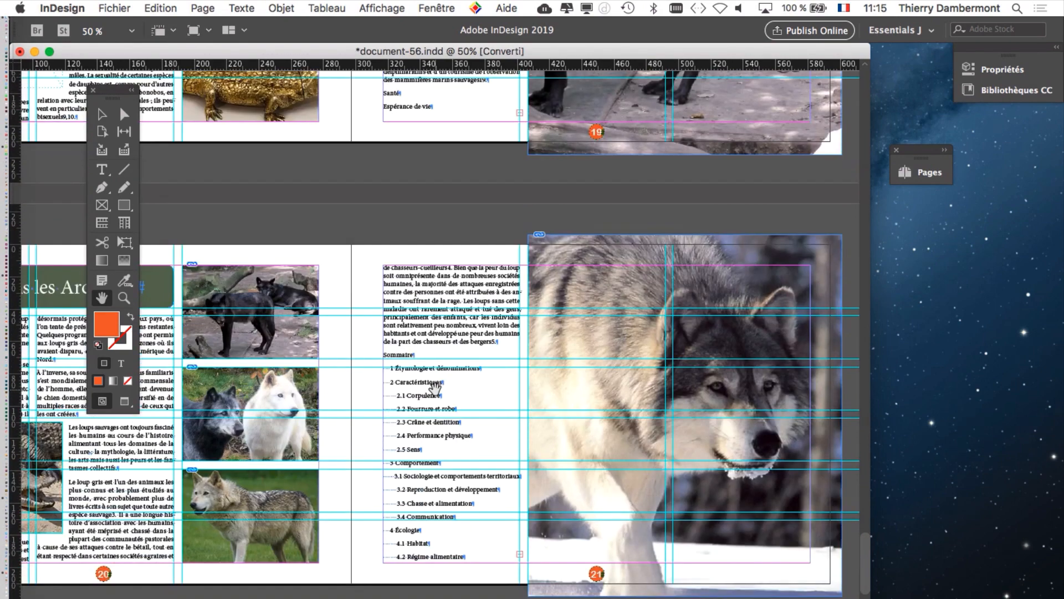
pyautogui.scroll(-4, 435, 388)
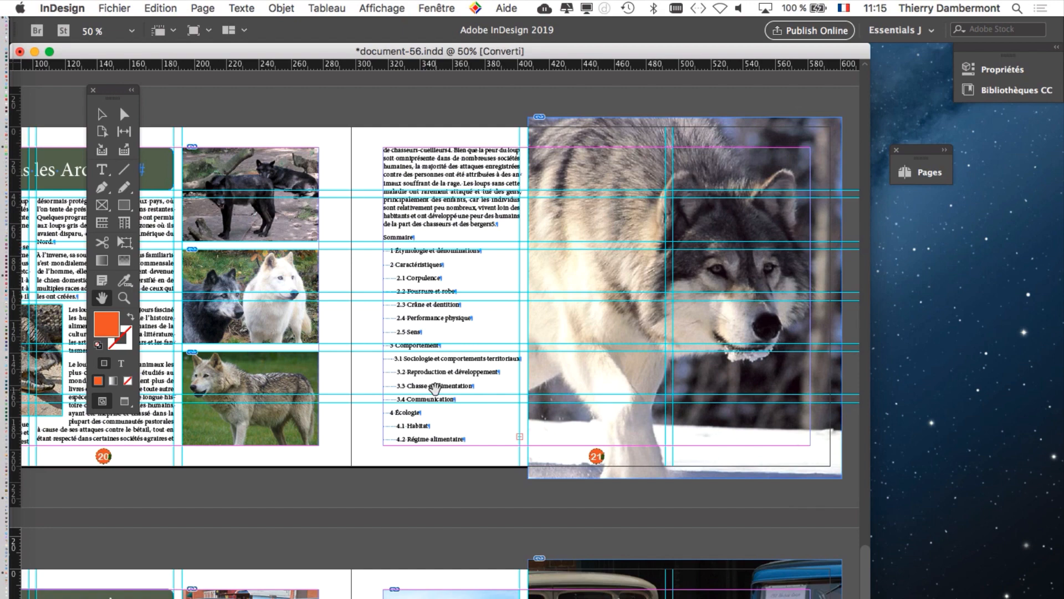
pyautogui.scroll(5, 489, 242)
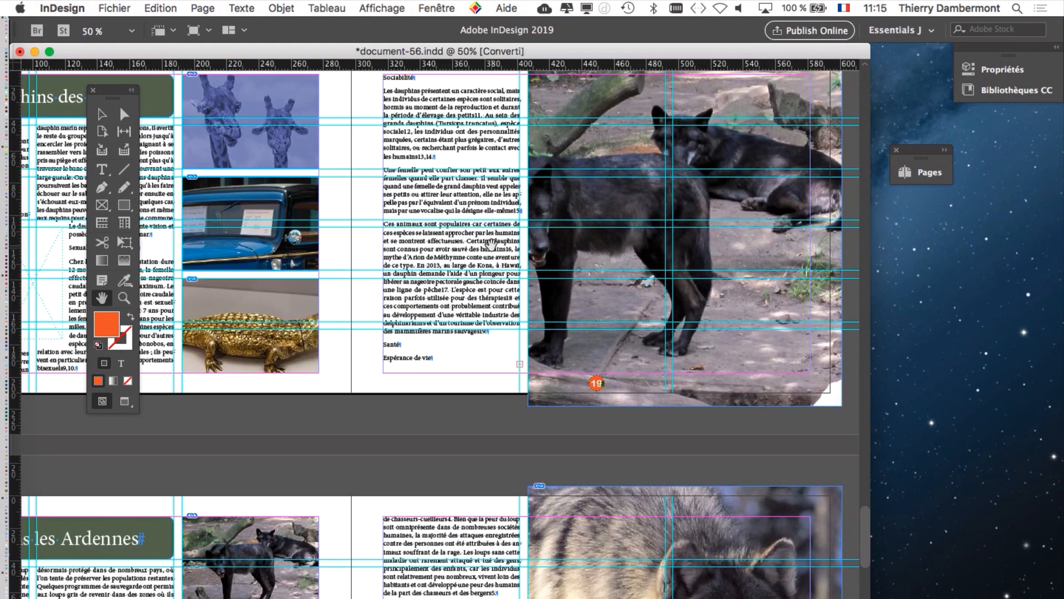
pyautogui.moveTo(398, 333); pyautogui.dragTo(658, 342)
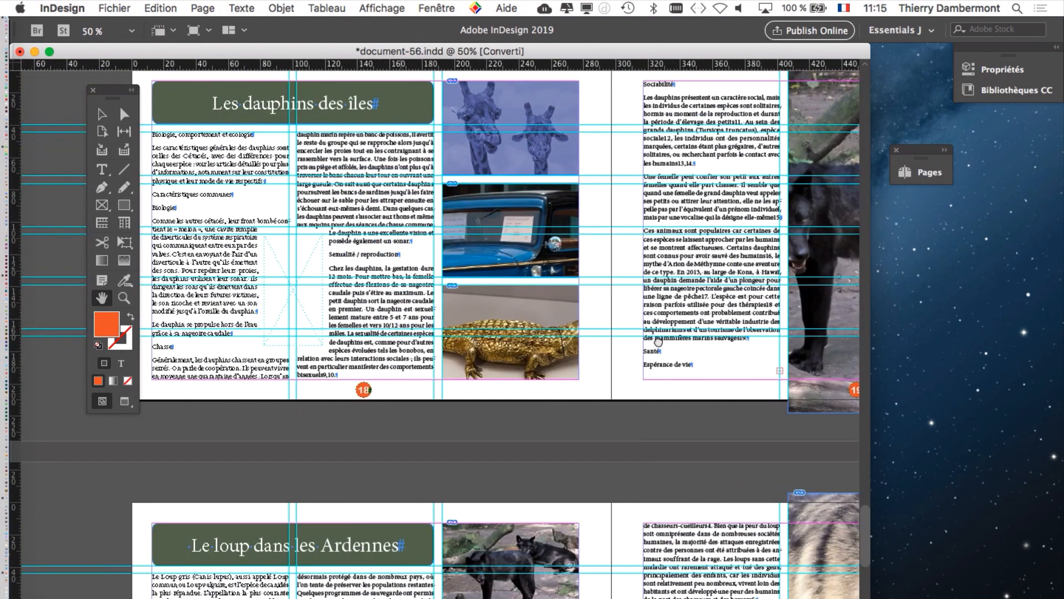
# Step: Widen the document window across the screen and shorten it until its page-number status bar is visible
pyautogui.moveTo(871, 343); pyautogui.dragTo(1059, 344)
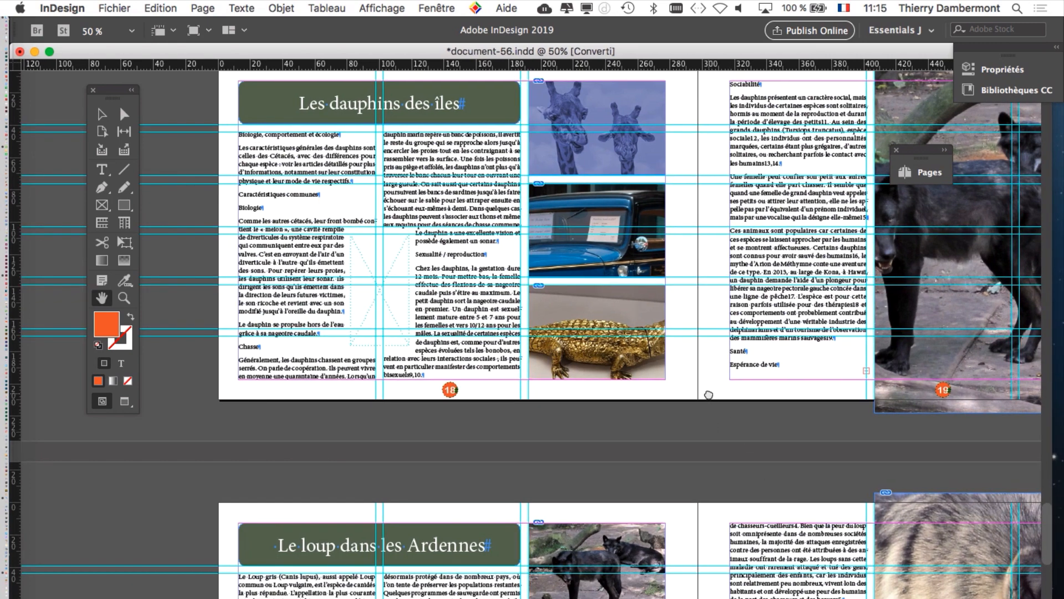
pyautogui.moveTo(694, 433); pyautogui.dragTo(523, 442)
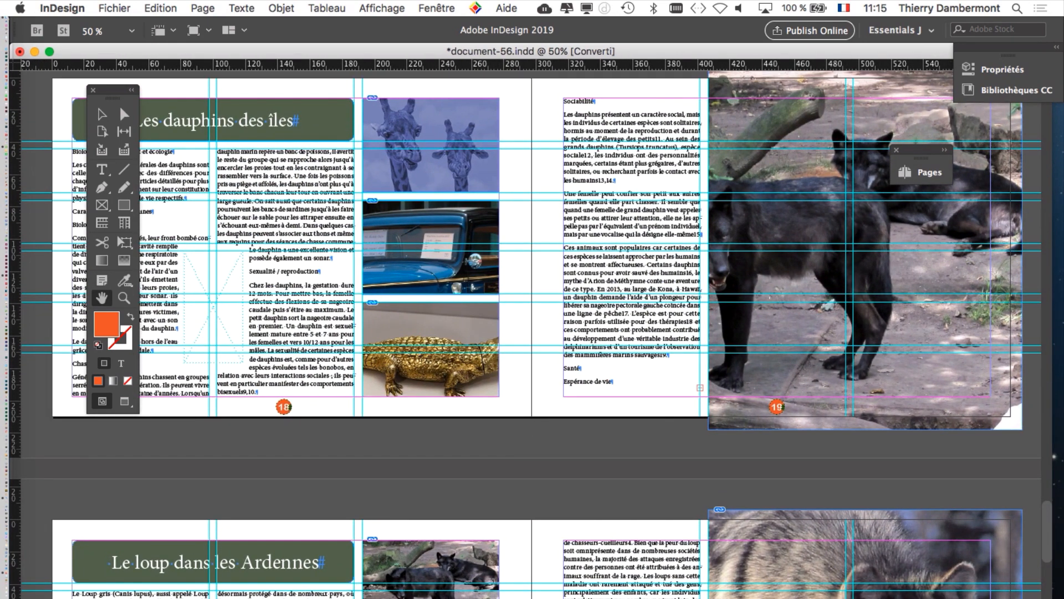
pyautogui.moveTo(1052, 598); pyautogui.dragTo(1063, 529)
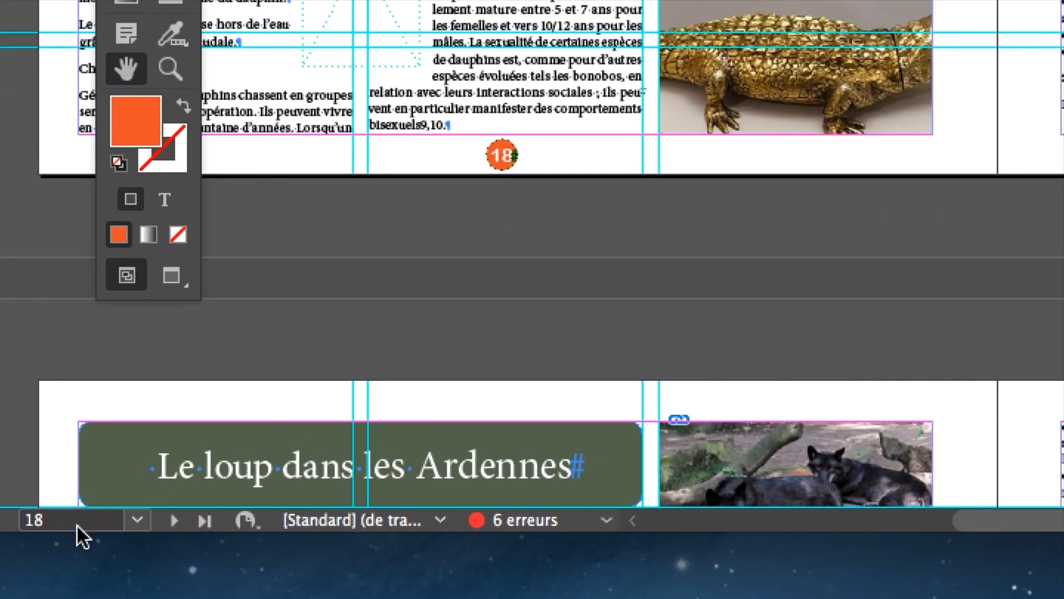
# Step: Go to page 19 by entering its number, and return to page 18 by picking it from the page list
pyautogui.click(78, 525)
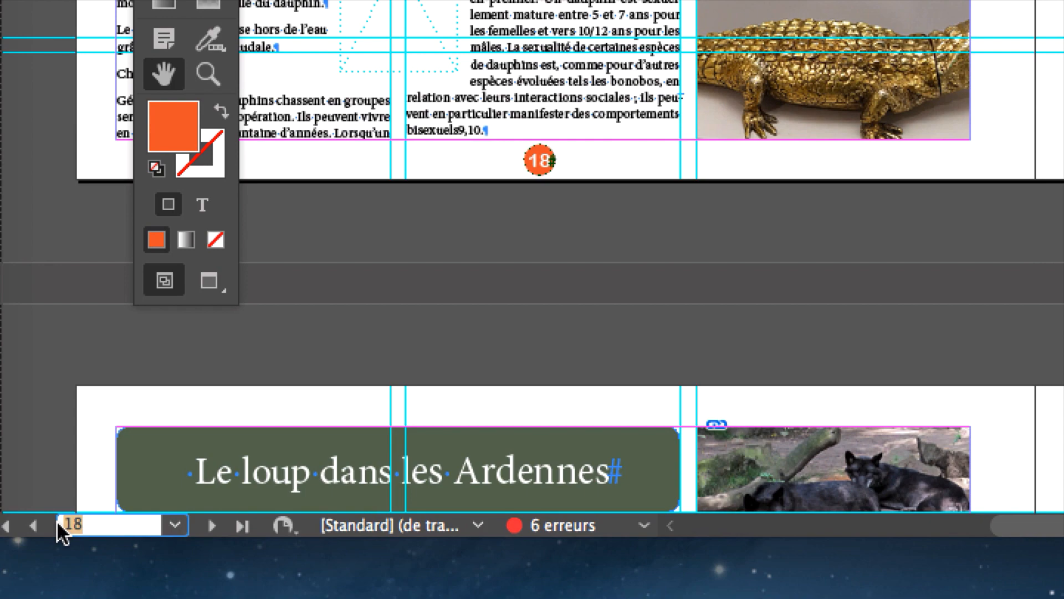
pyautogui.write('19')
pyautogui.press('Return')
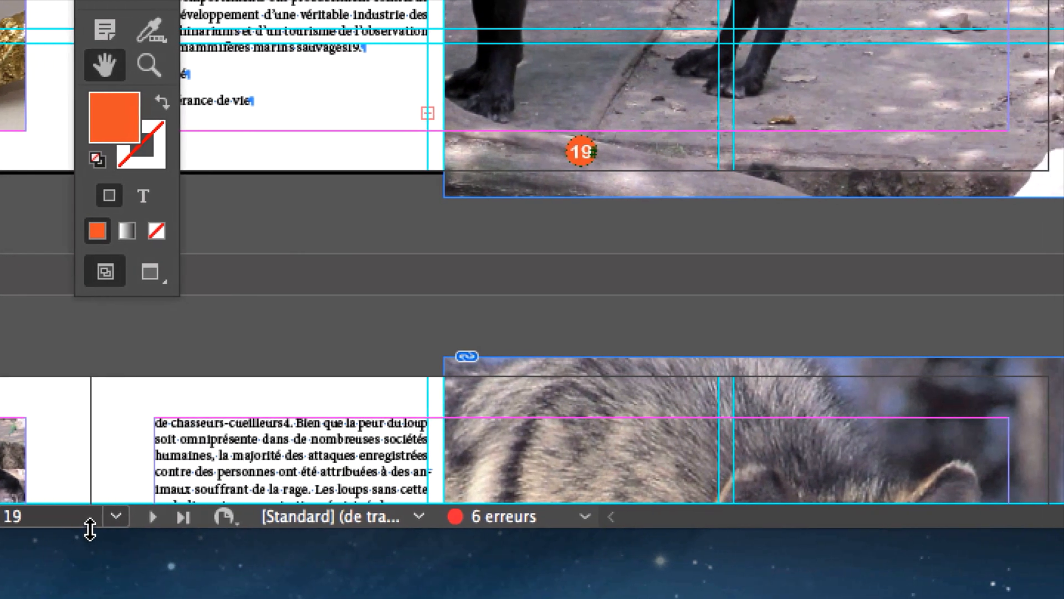
pyautogui.click(175, 525)
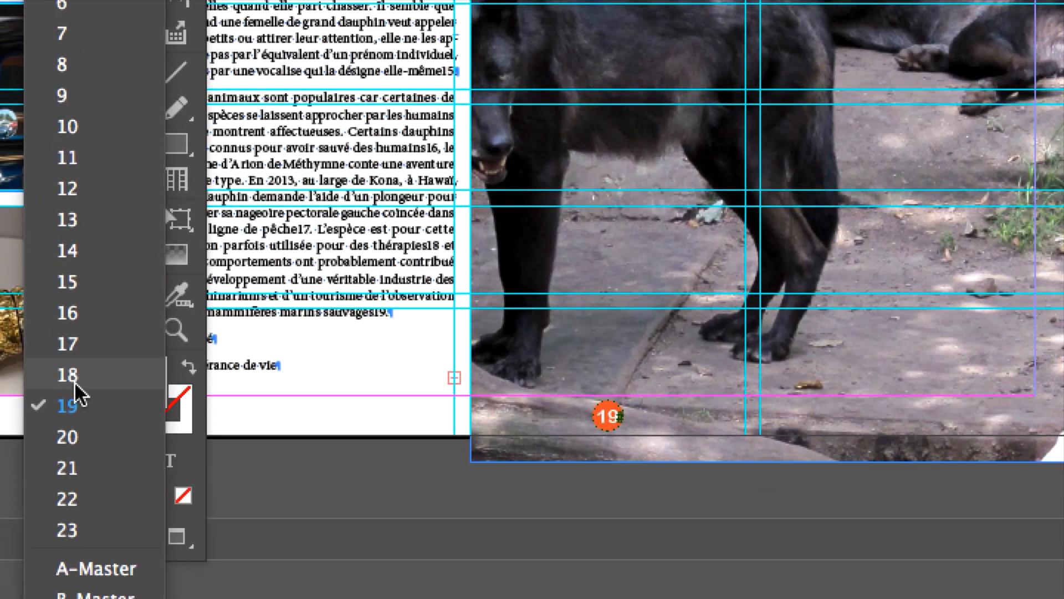
pyautogui.click(74, 380)
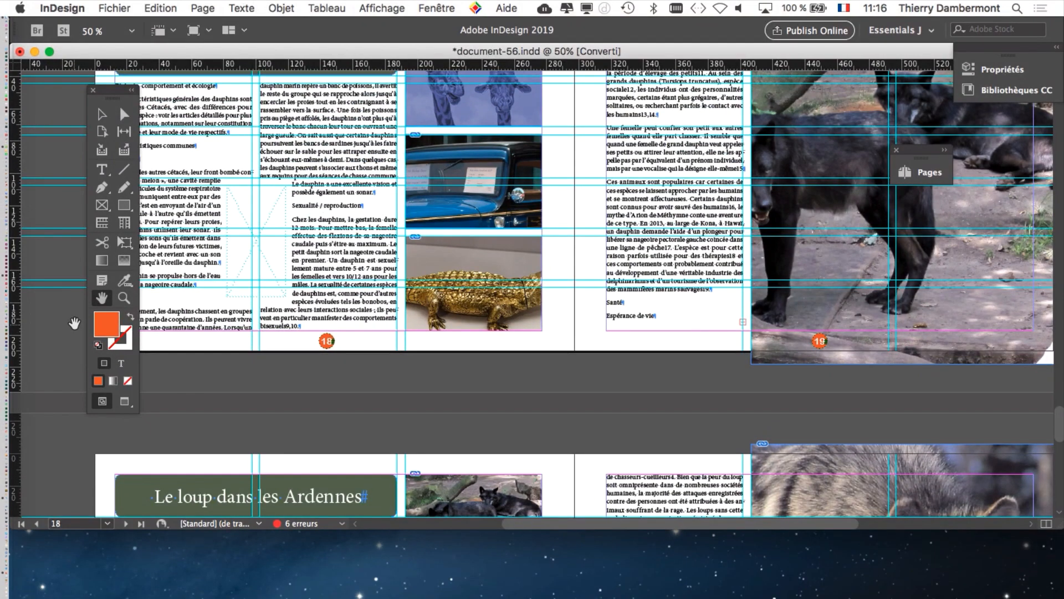
# Step: Park the collapsed Pages panel in the screen's lower-left corner and extend the document window back down to full height
pyautogui.click(918, 155)
pyautogui.moveTo(918, 156); pyautogui.dragTo(29, 578)
pyautogui.doubleClick(345, 98)
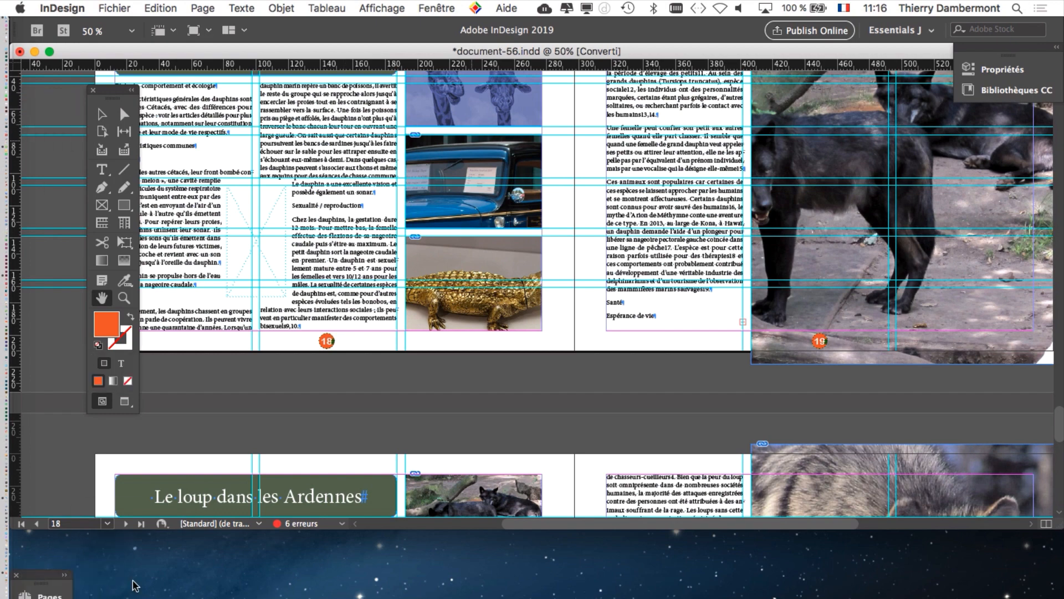
pyautogui.moveTo(1054, 526); pyautogui.dragTo(1052, 598)
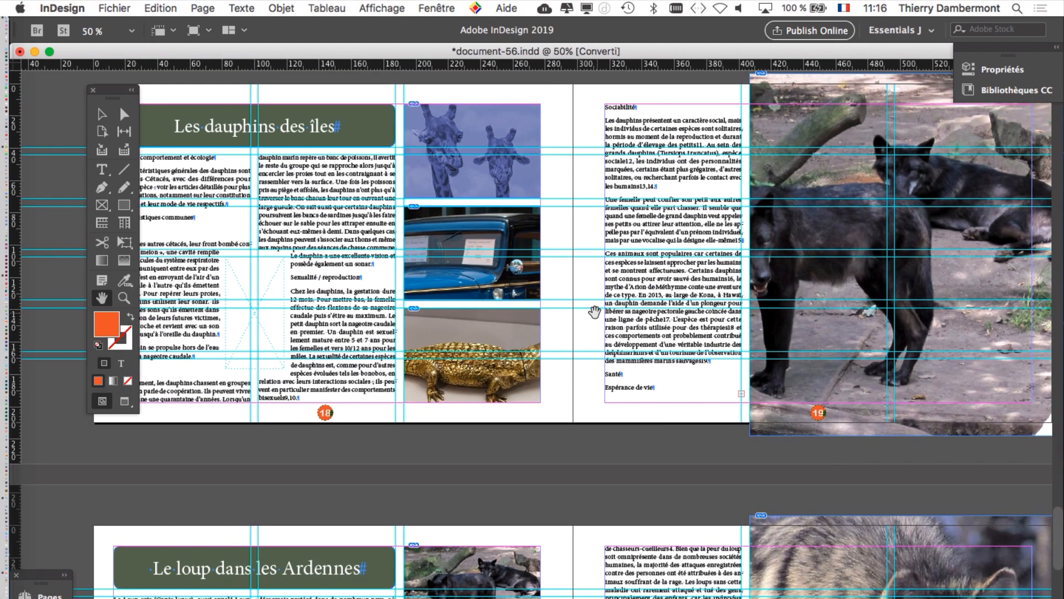
# Step: Display the spread on pages 18 and 19 in Preview mode and activate the Selection tool
pyautogui.moveTo(594, 311); pyautogui.dragTo(462, 364)
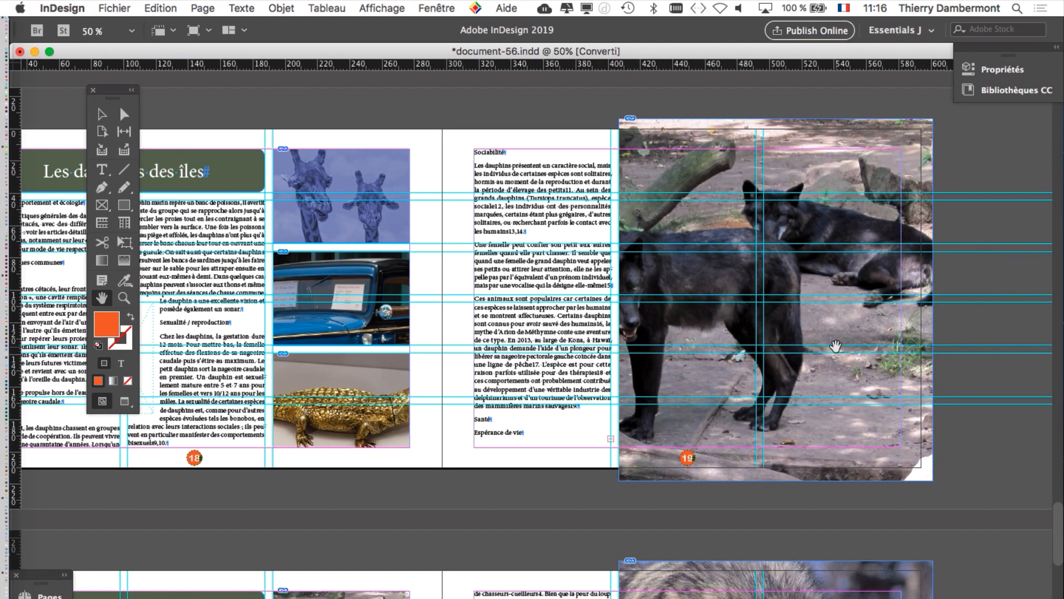
pyautogui.click(125, 401)
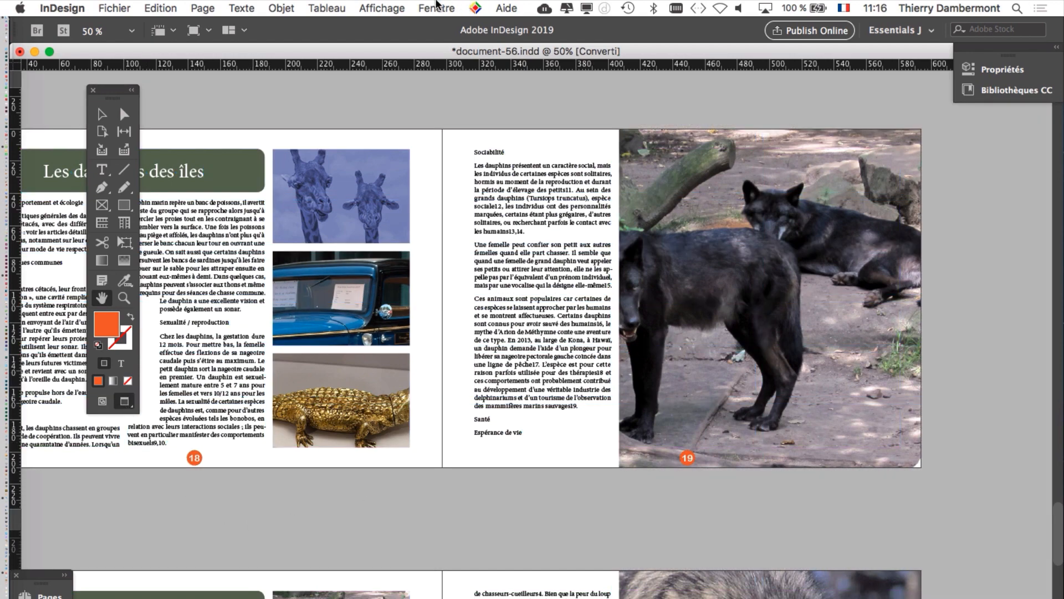
pyautogui.click(105, 116)
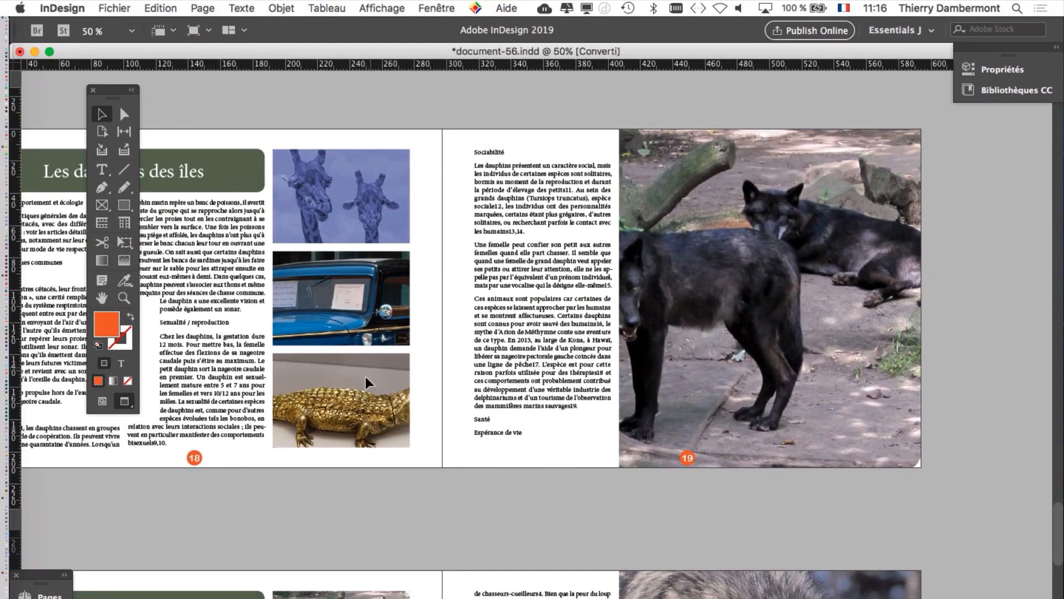
# Step: Open the Layers (Calques) panel as a separate floating panel and shrink it to a compact size over the wolf picture
pyautogui.click(438, 8)
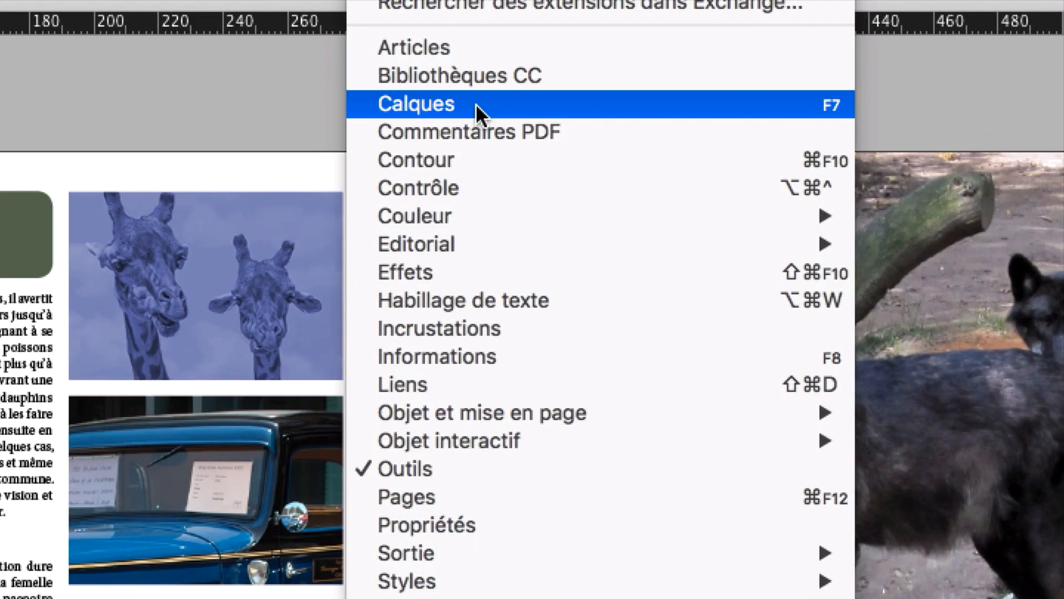
pyautogui.click(477, 105)
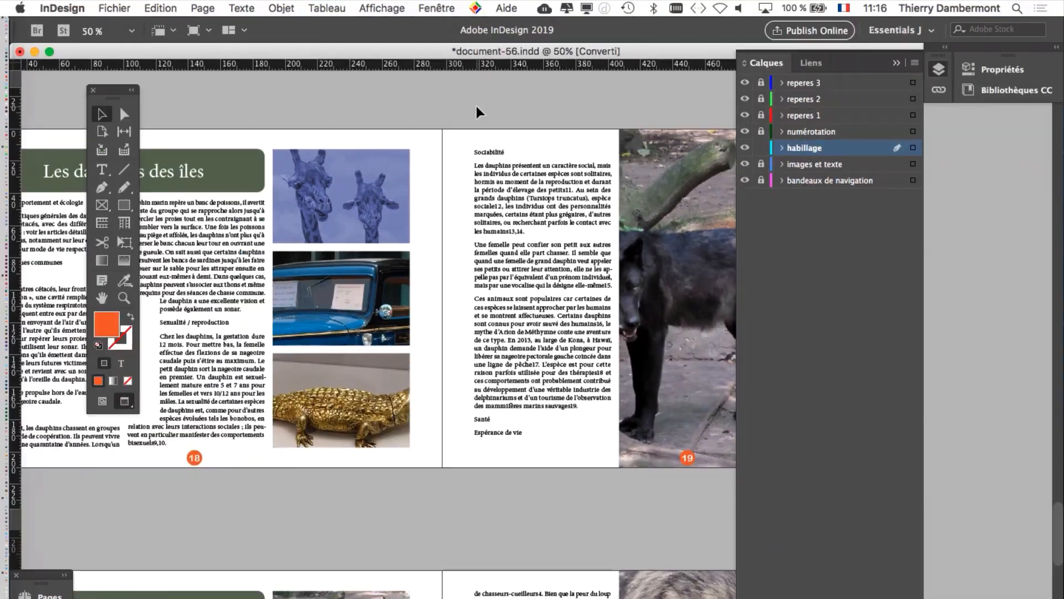
pyautogui.moveTo(782, 63); pyautogui.dragTo(477, 109)
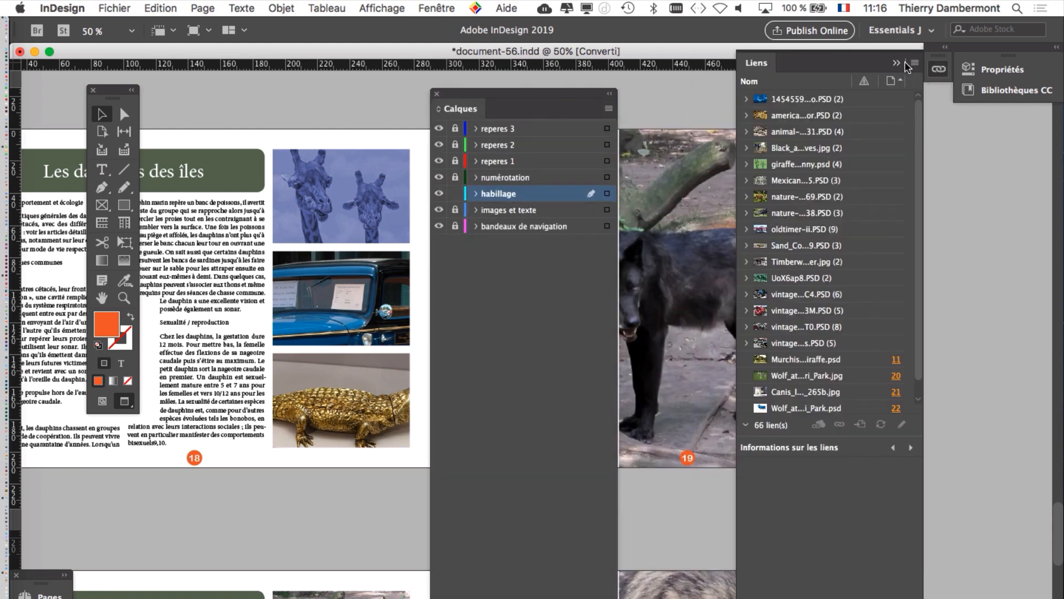
pyautogui.click(897, 62)
pyautogui.moveTo(551, 100); pyautogui.dragTo(779, 29)
pyautogui.moveTo(843, 598); pyautogui.dragTo(1011, 235)
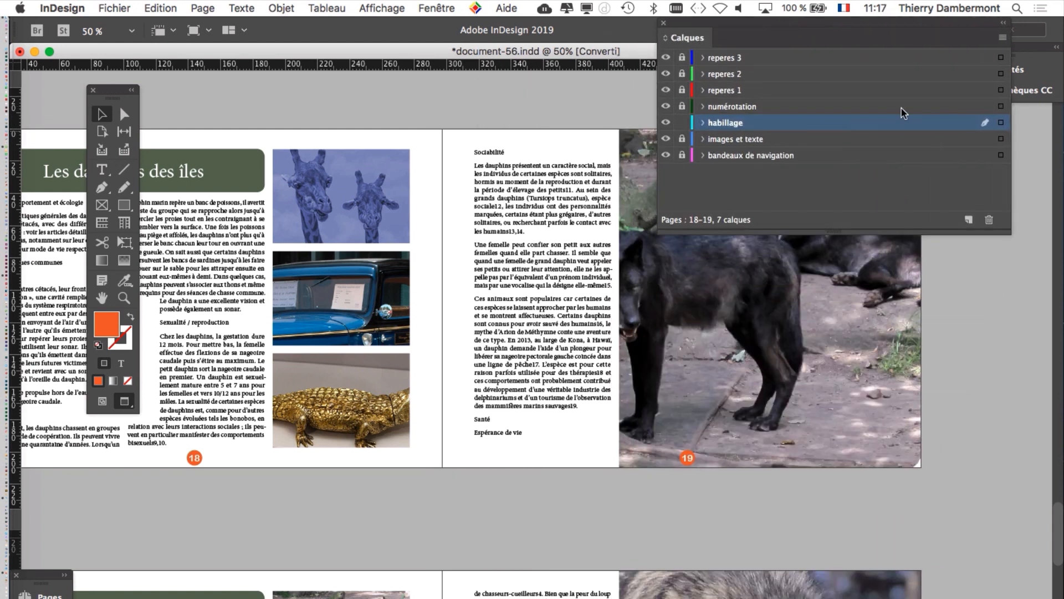
pyautogui.moveTo(815, 28); pyautogui.dragTo(826, 283)
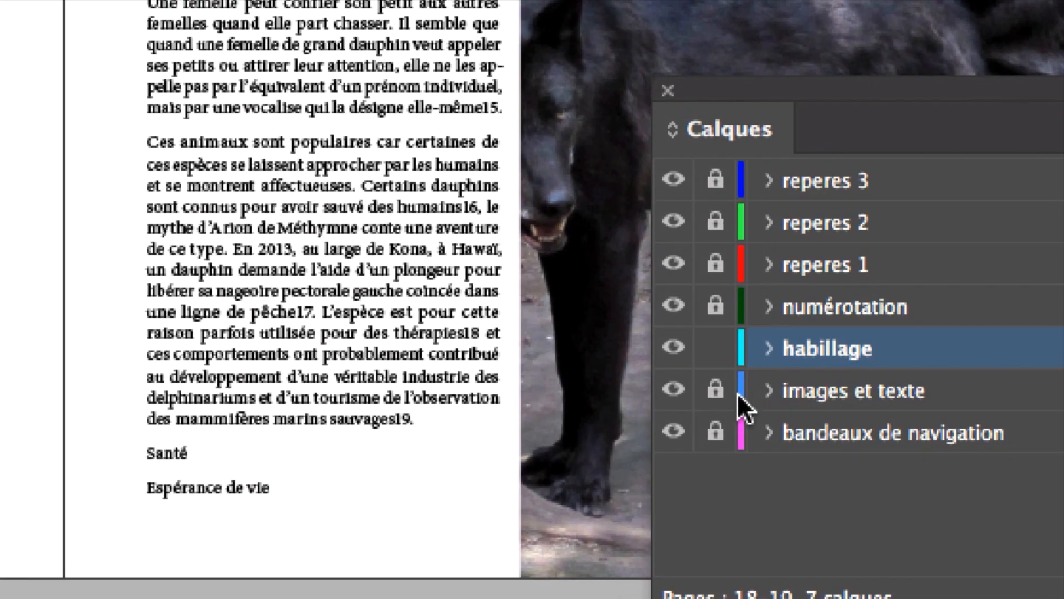
# Step: Make "images et texte" the only unlocked layer by unlocking it and locking "habillage", and select the crocodile picture on page 18
pyautogui.click(732, 395)
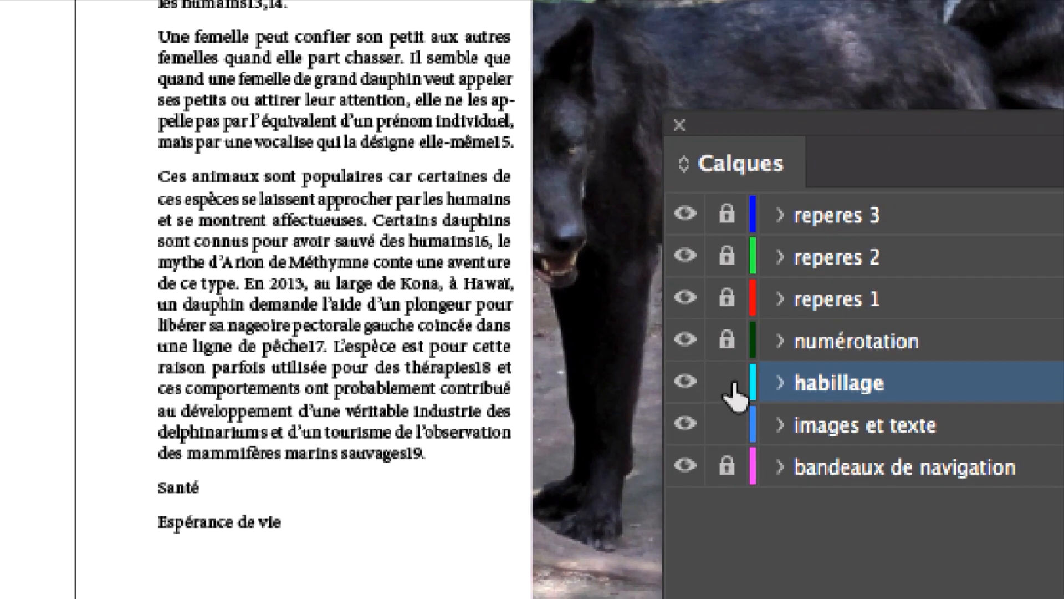
pyautogui.click(732, 348)
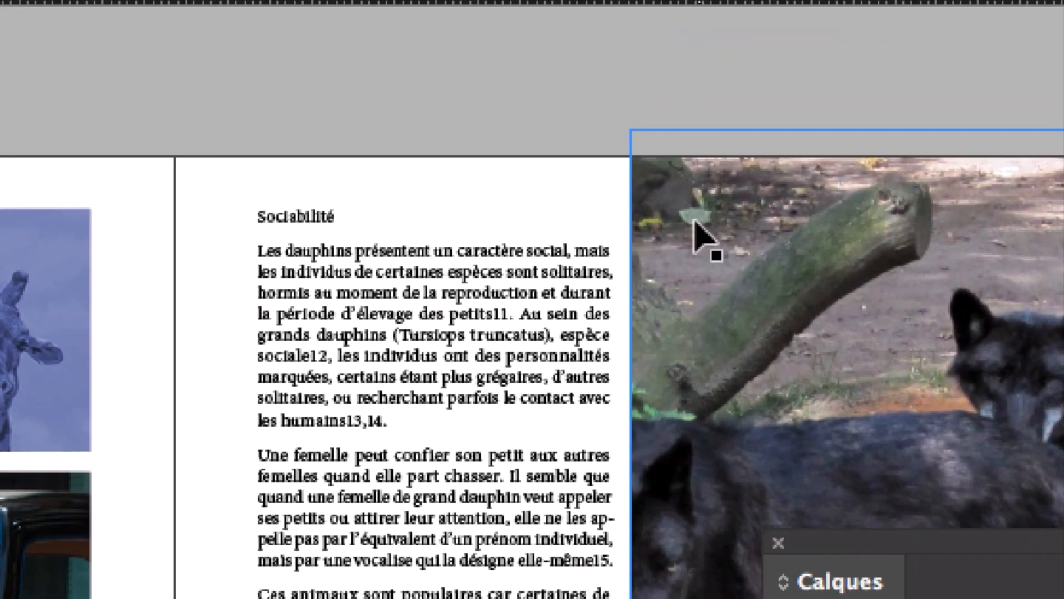
pyautogui.click(694, 220)
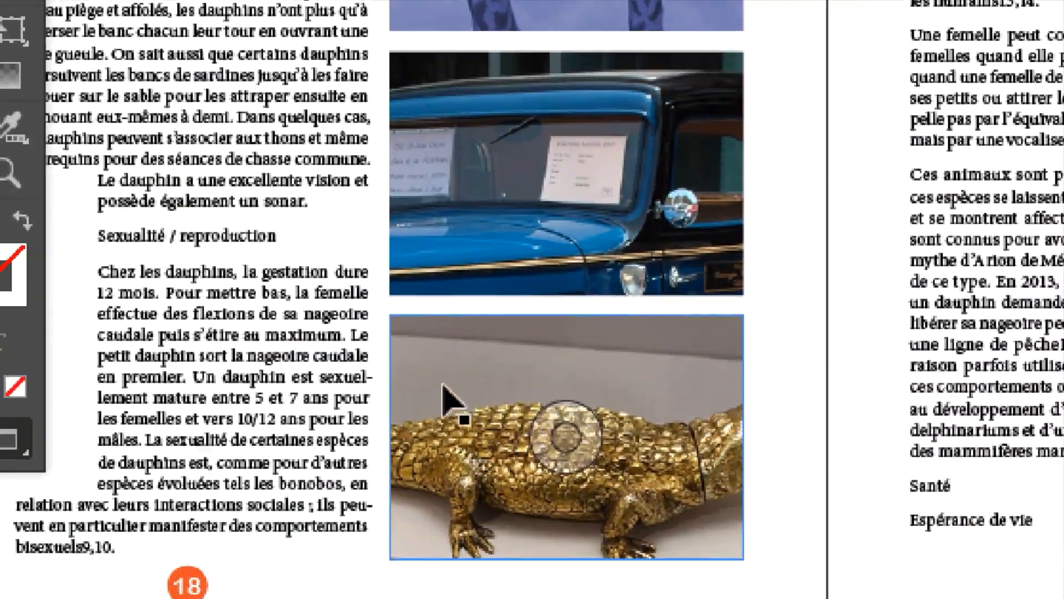
pyautogui.click(444, 389)
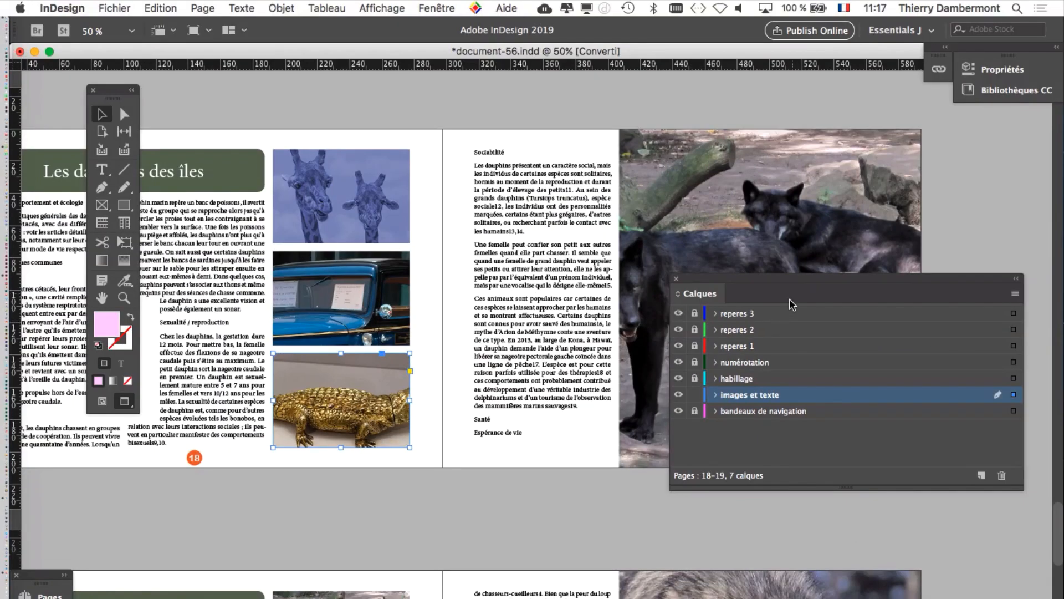
# Step: Make the floating Layers panel narrower and taller, and park it at the screen's lower edge, clear of the spread
pyautogui.moveTo(787, 273); pyautogui.dragTo(741, 275)
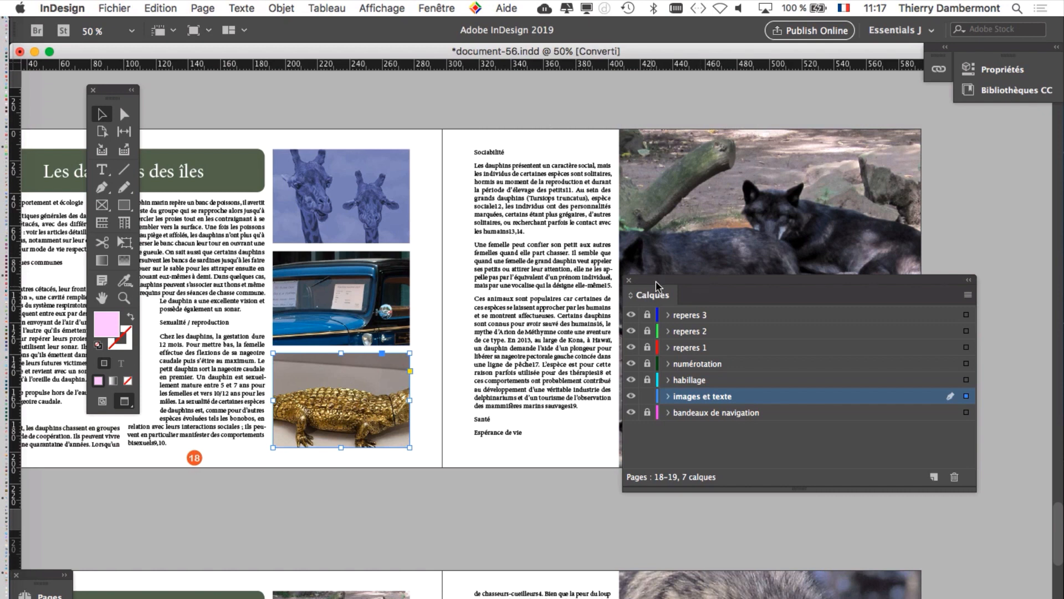
pyautogui.moveTo(655, 285); pyautogui.dragTo(583, 104)
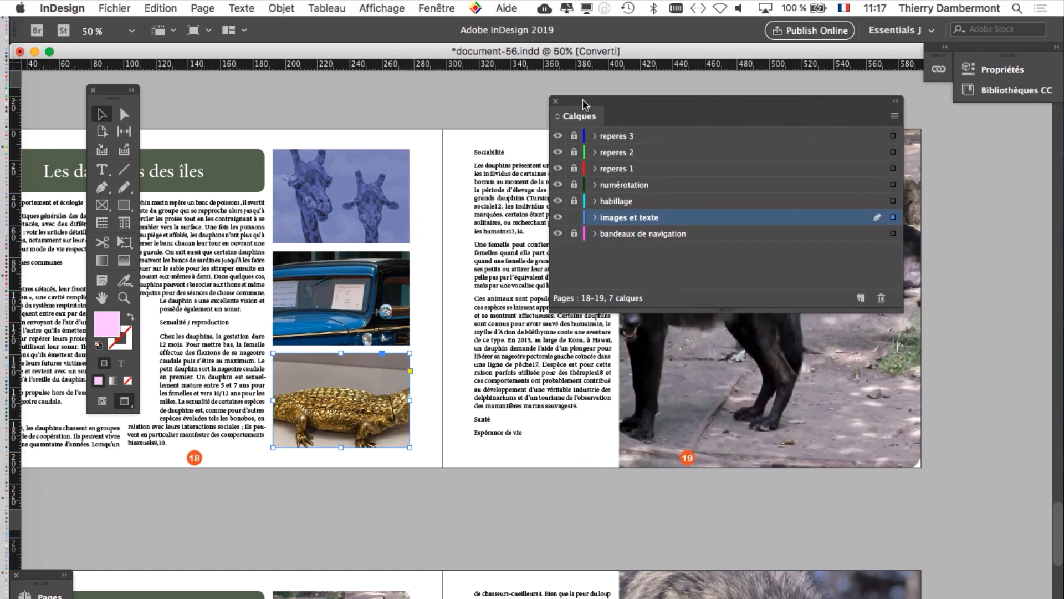
pyautogui.moveTo(902, 312); pyautogui.dragTo(809, 370)
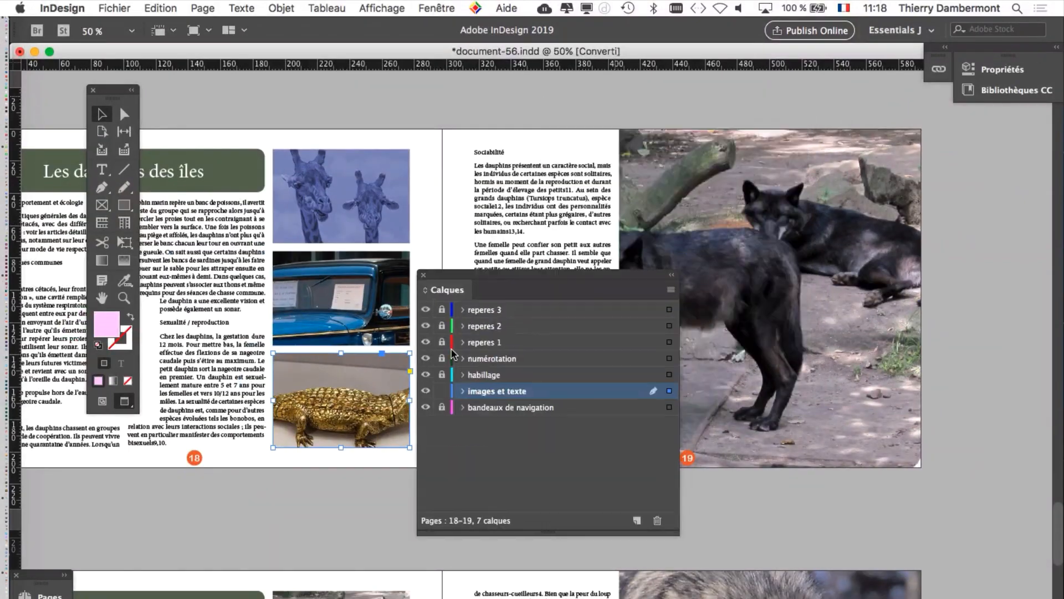
pyautogui.moveTo(482, 274); pyautogui.dragTo(337, 552)
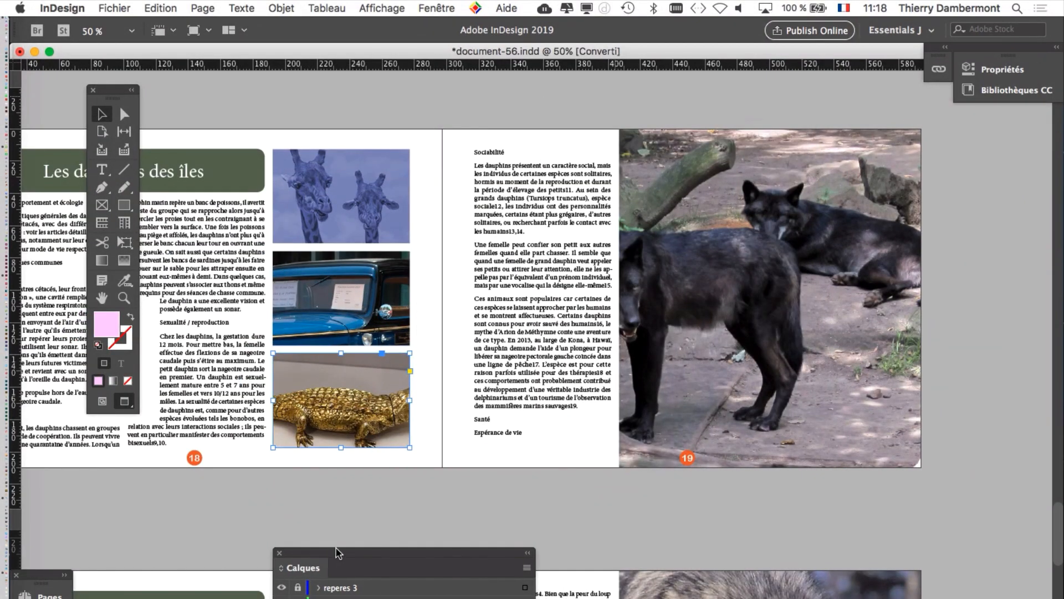
# Step: Reposition the crocodile image inside its frame on page 18 so that its whole head falls within the frame
pyautogui.scroll(2, 309, 405)
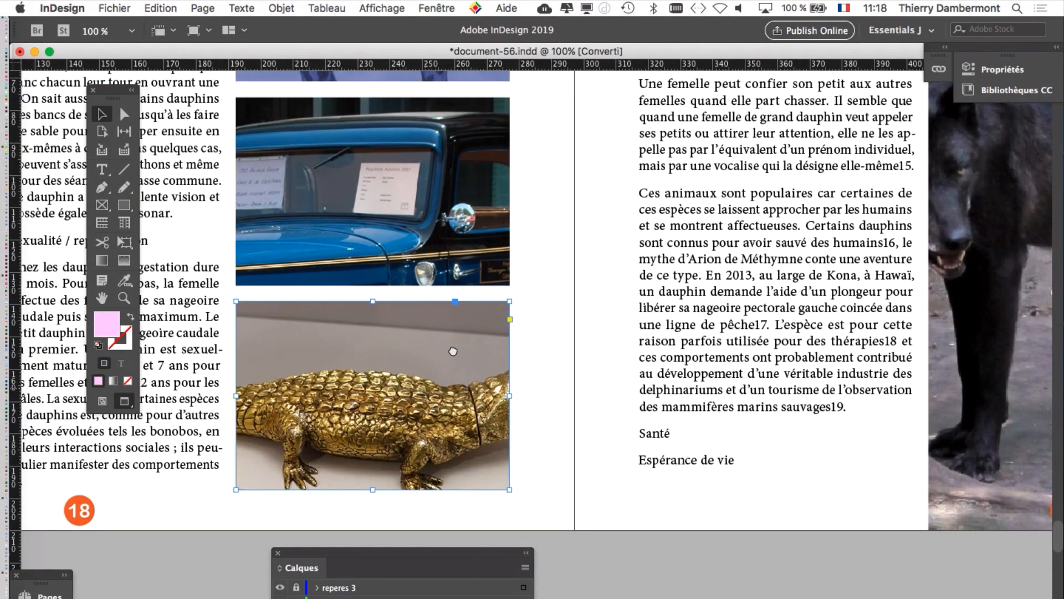
pyautogui.scroll(-3, 455, 277)
pyautogui.hscroll(-2, 455, 277)
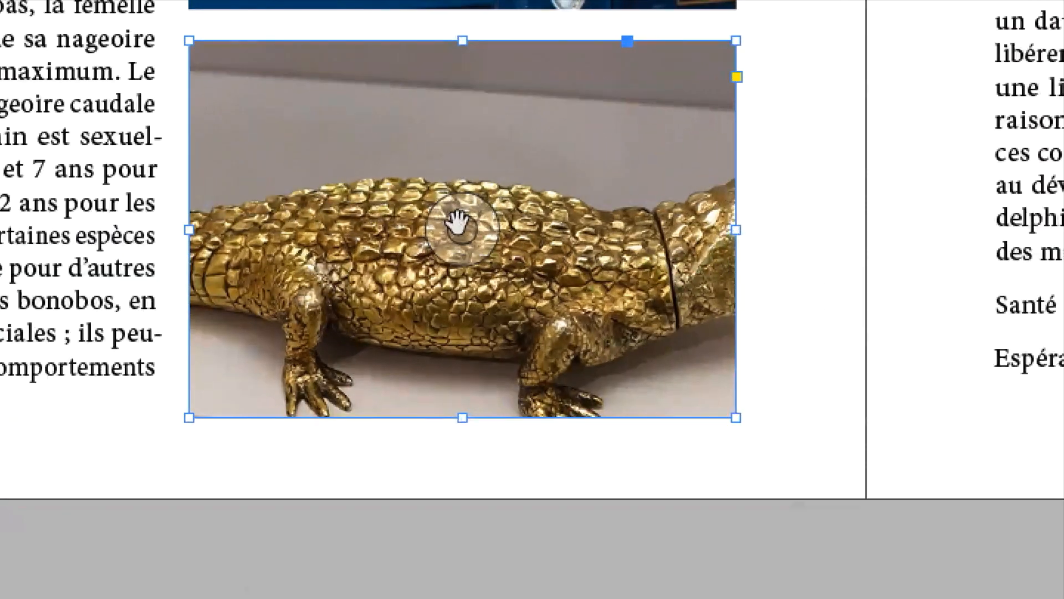
pyautogui.click(456, 216)
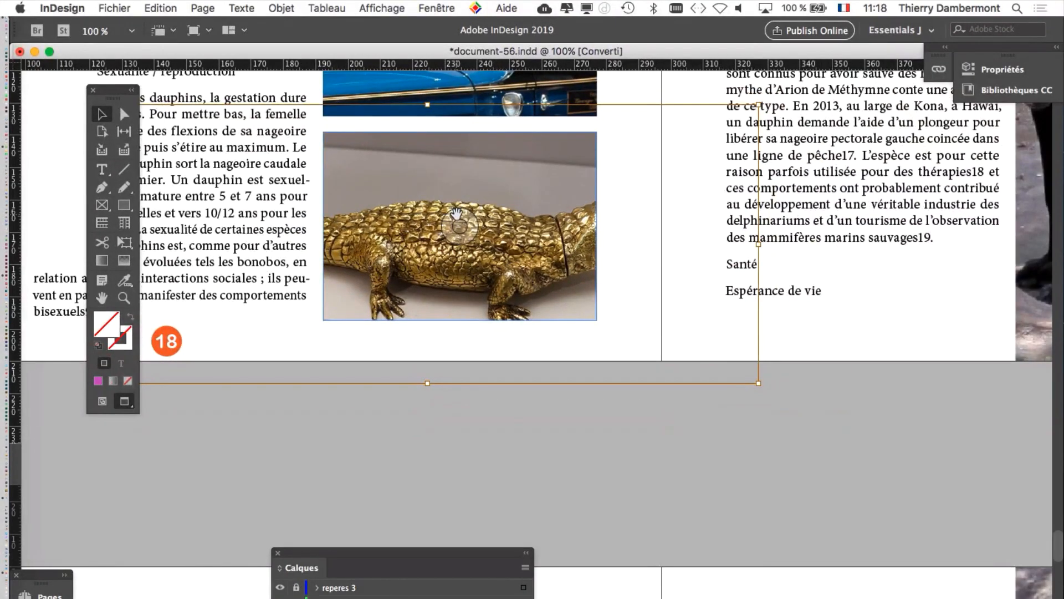
pyautogui.scroll(-1, 456, 213)
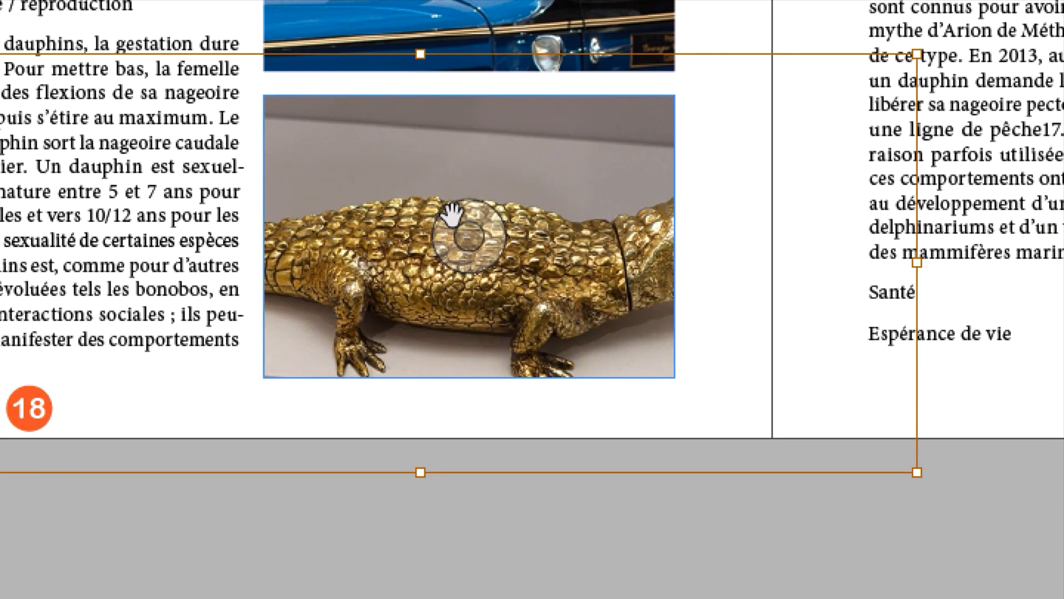
pyautogui.moveTo(453, 214); pyautogui.dragTo(341, 228)
pyautogui.moveTo(413, 217); pyautogui.dragTo(370, 179)
pyautogui.moveTo(400, 214); pyautogui.dragTo(407, 209)
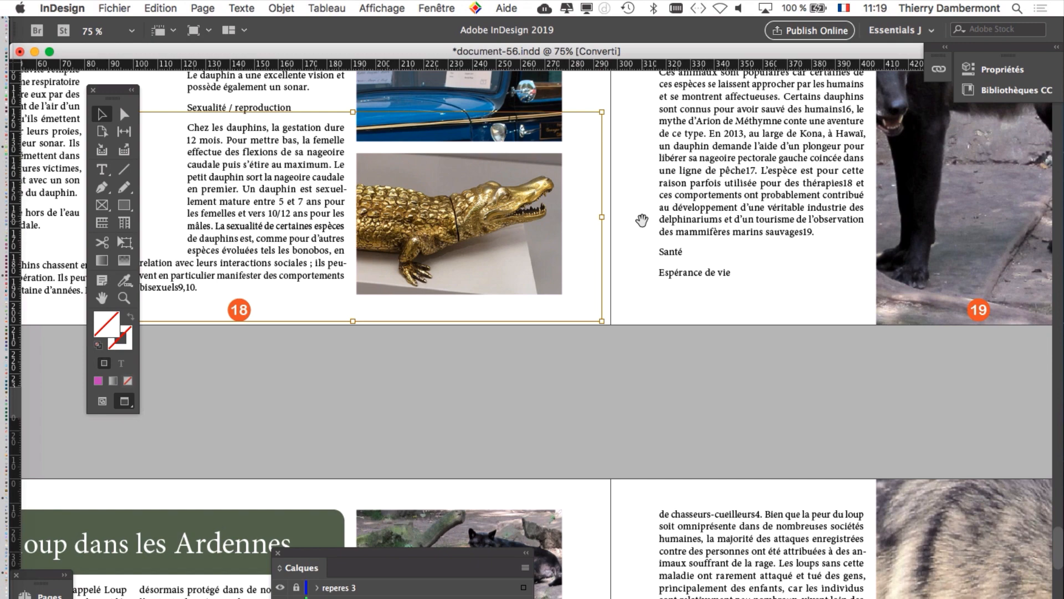
# Step: Bring the page 18–19 spread into view at 50% zoom and move the floating Layers panel farther below it
pyautogui.moveTo(642, 221); pyautogui.dragTo(286, 455)
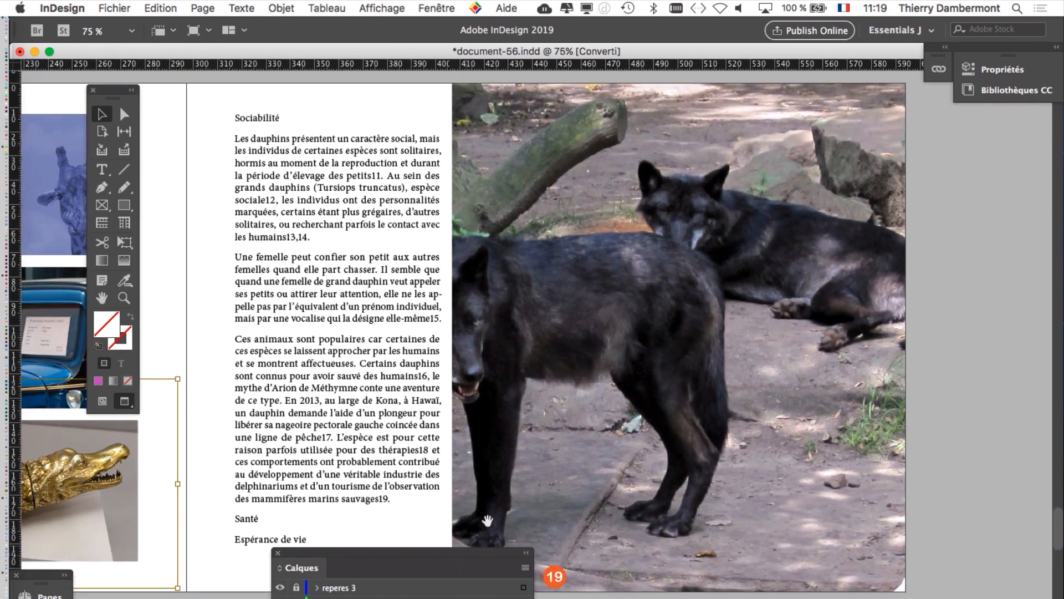
pyautogui.moveTo(486, 411); pyautogui.dragTo(526, 417)
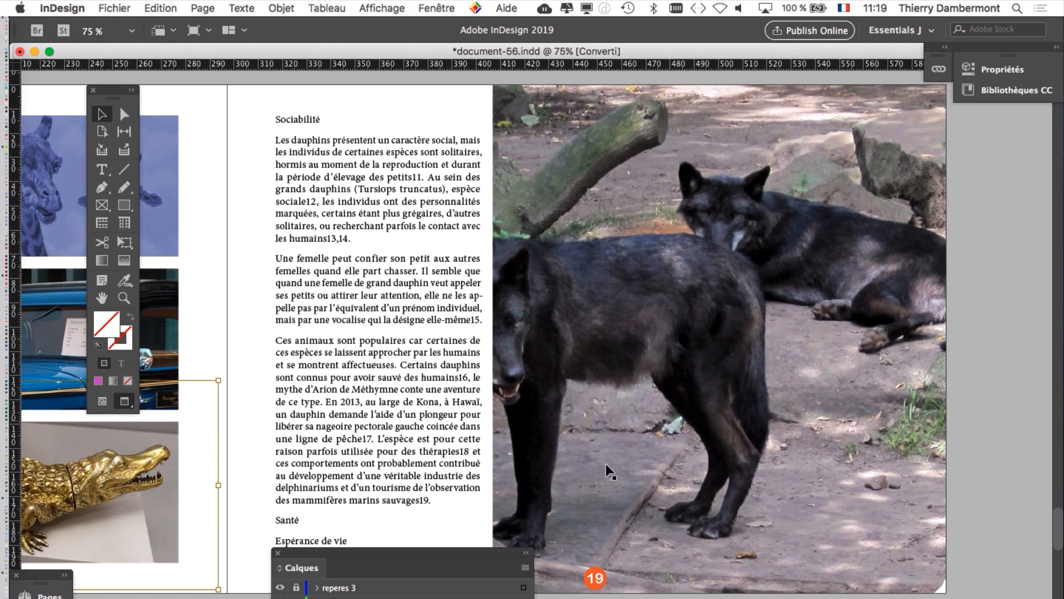
pyautogui.moveTo(739, 381)
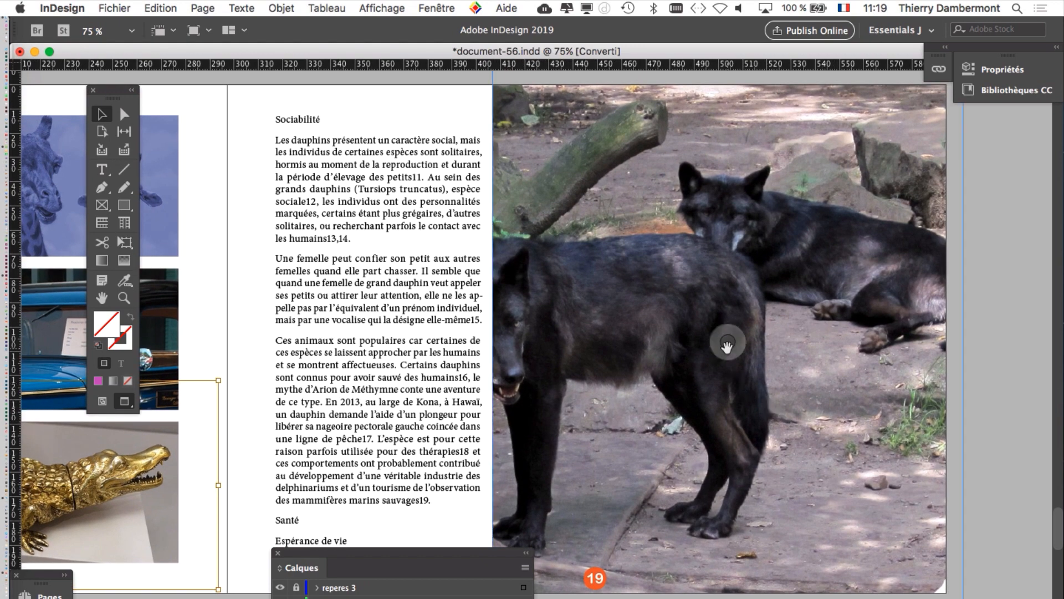
pyautogui.scroll(-1, 727, 347)
pyautogui.moveTo(511, 557); pyautogui.dragTo(393, 548)
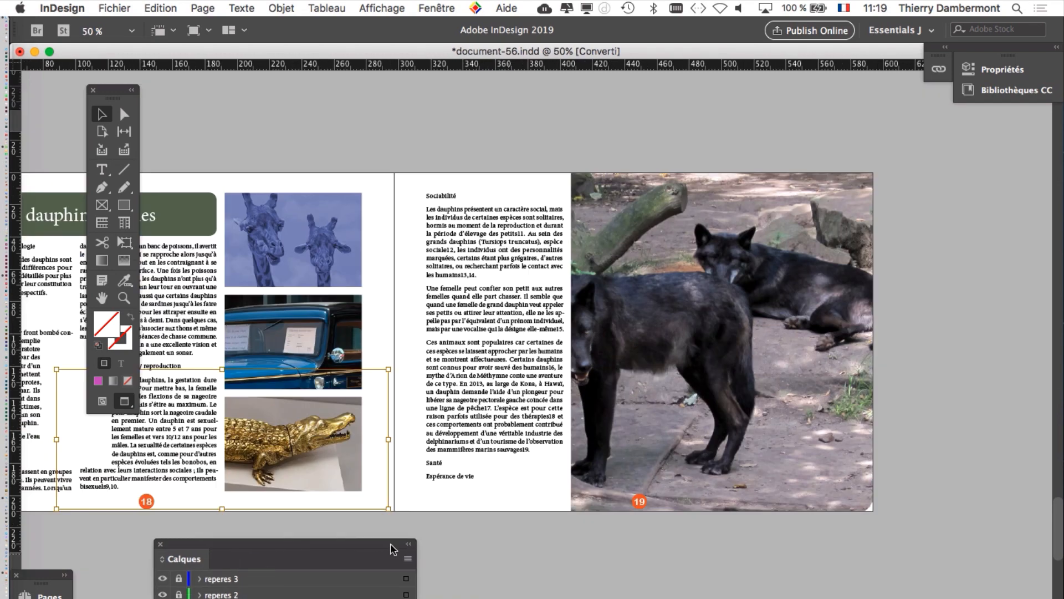
# Step: Reposition the wolf image inside its frame on page 19 so that the standing wolf's head and body fall entirely within it
pyautogui.moveTo(652, 400)
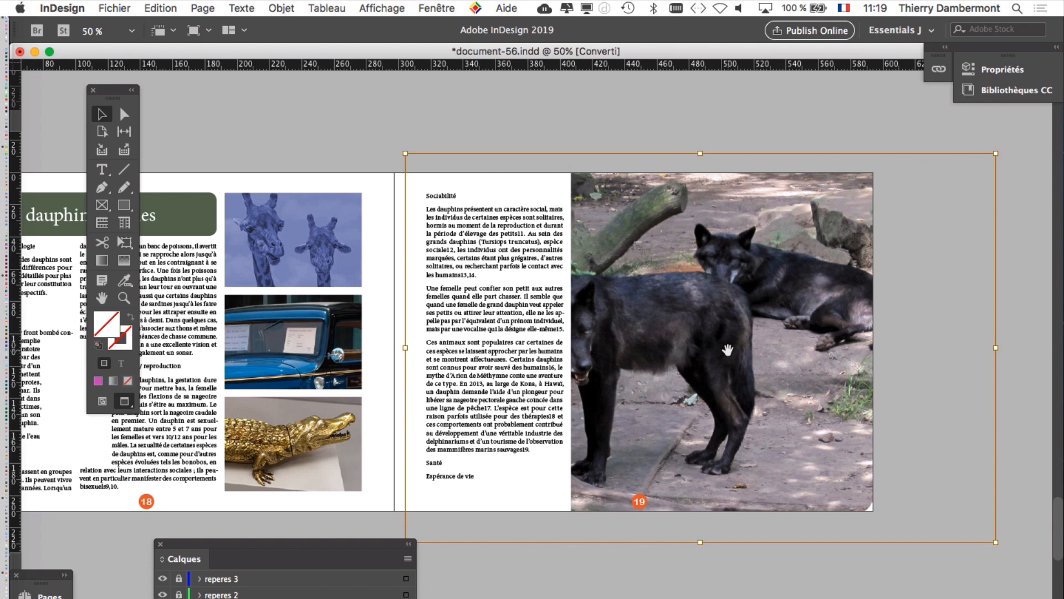
pyautogui.click(677, 166)
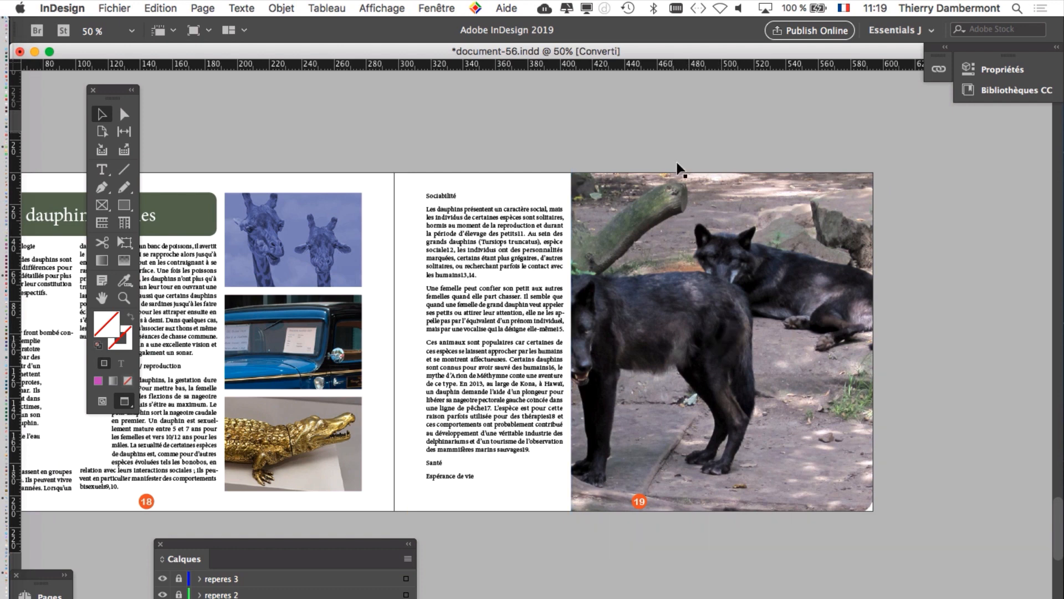
pyautogui.click(731, 330)
pyautogui.click(728, 343)
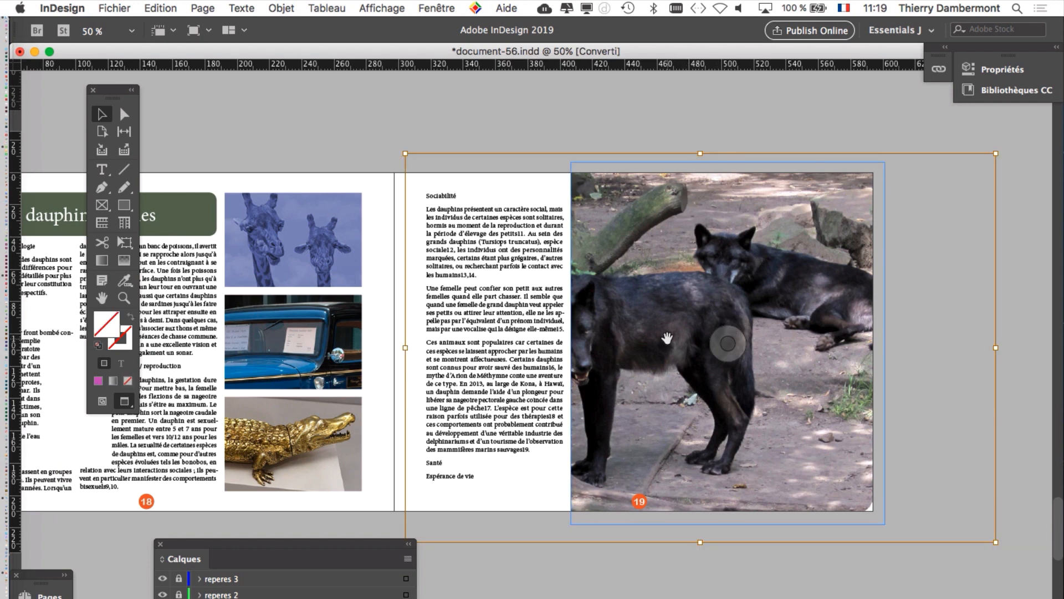
pyautogui.moveTo(667, 337); pyautogui.dragTo(733, 332)
pyautogui.click(239, 143)
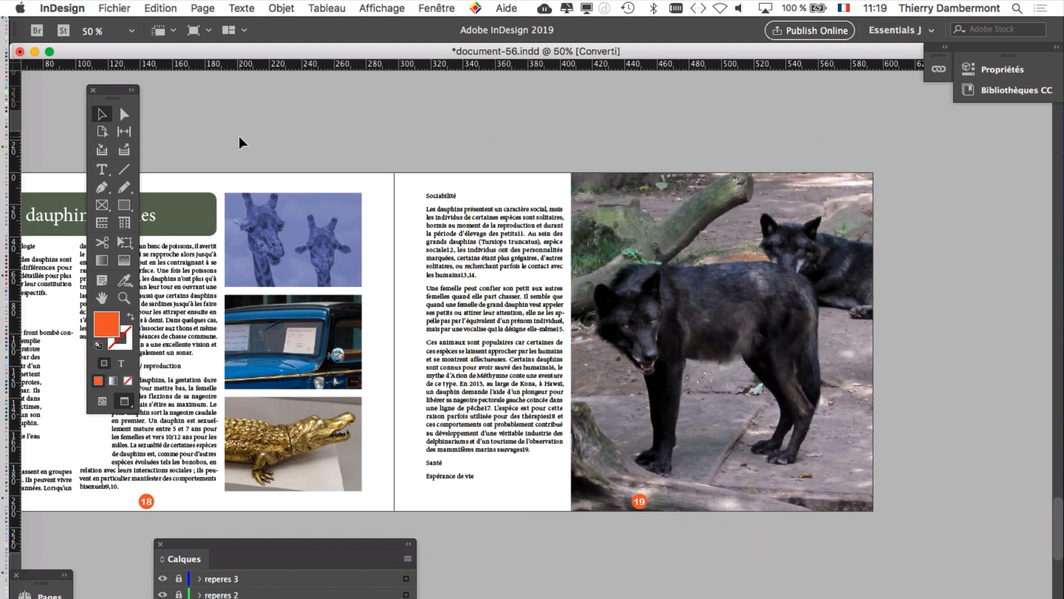
# Step: Look through the document's other spreads, from page 8 through the pages after 21, and return to pages 18–19
pyautogui.keyDown('alt'); pyautogui.keyDown('super'); pyautogui.click(289, 238); pyautogui.keyUp('super'); pyautogui.keyUp('alt')
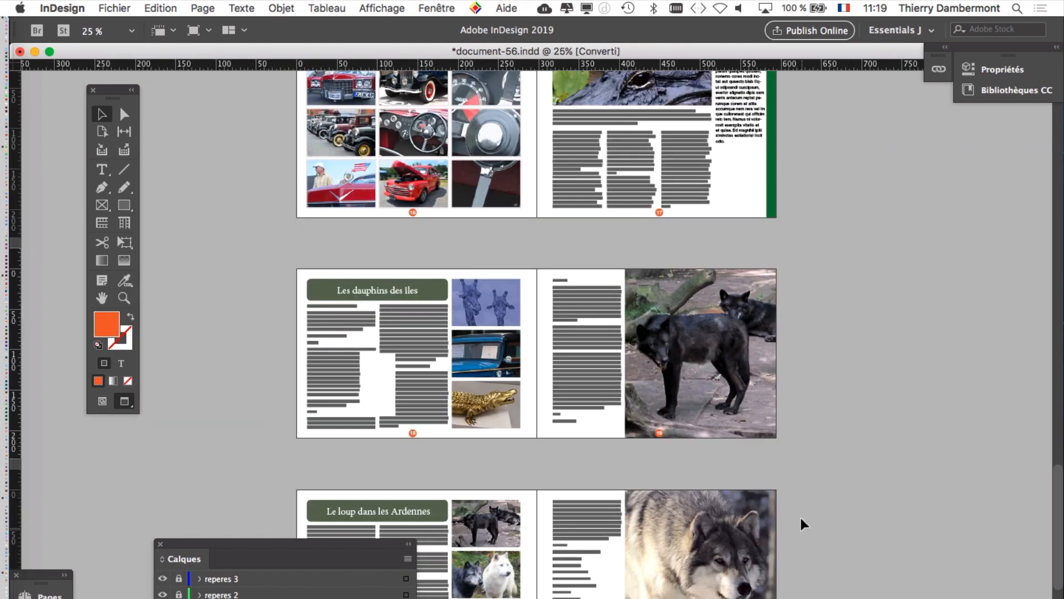
pyautogui.keyDown('super'); pyautogui.click(527, 409); pyautogui.keyUp('super')
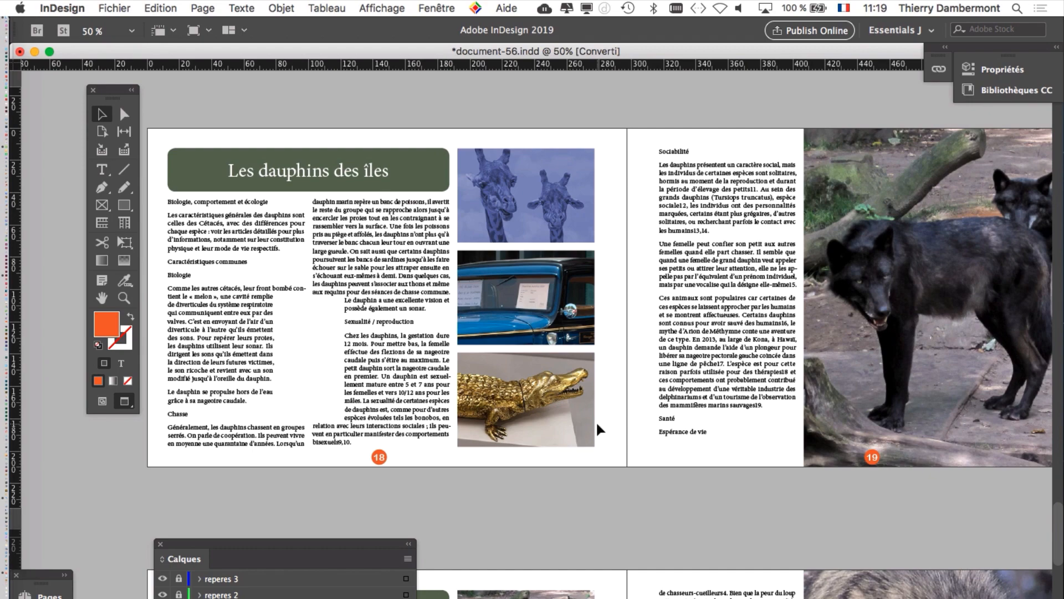
pyautogui.scroll(-10, 726, 454)
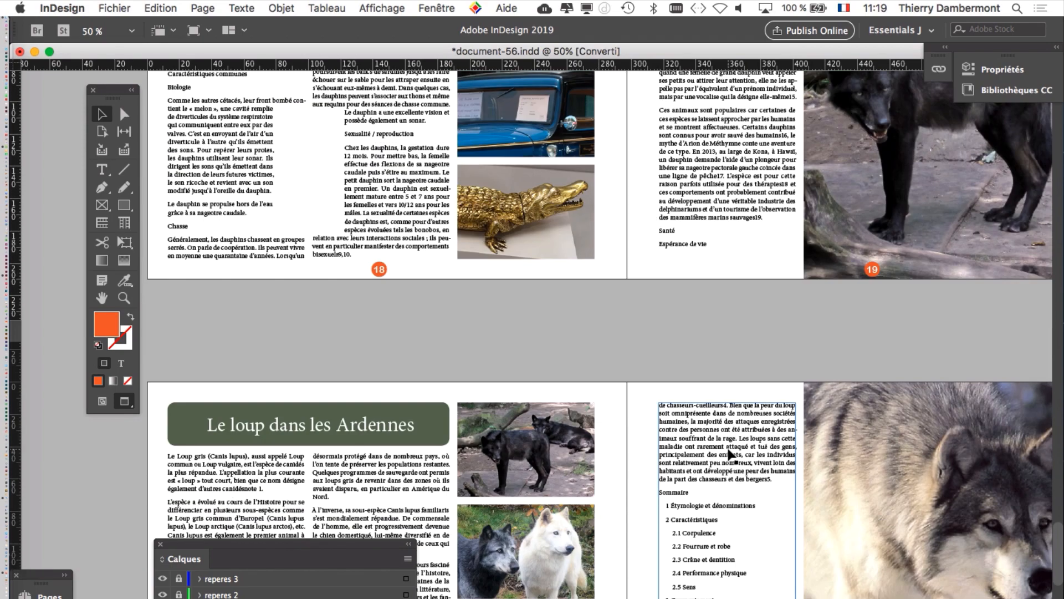
pyautogui.scroll(-5, 727, 454)
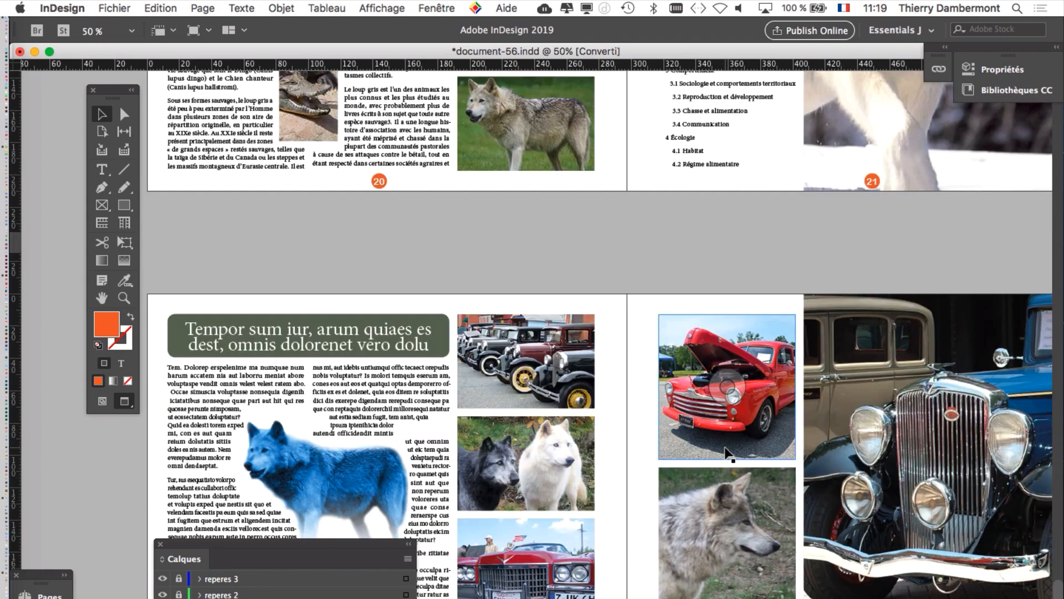
pyautogui.scroll(20, 726, 453)
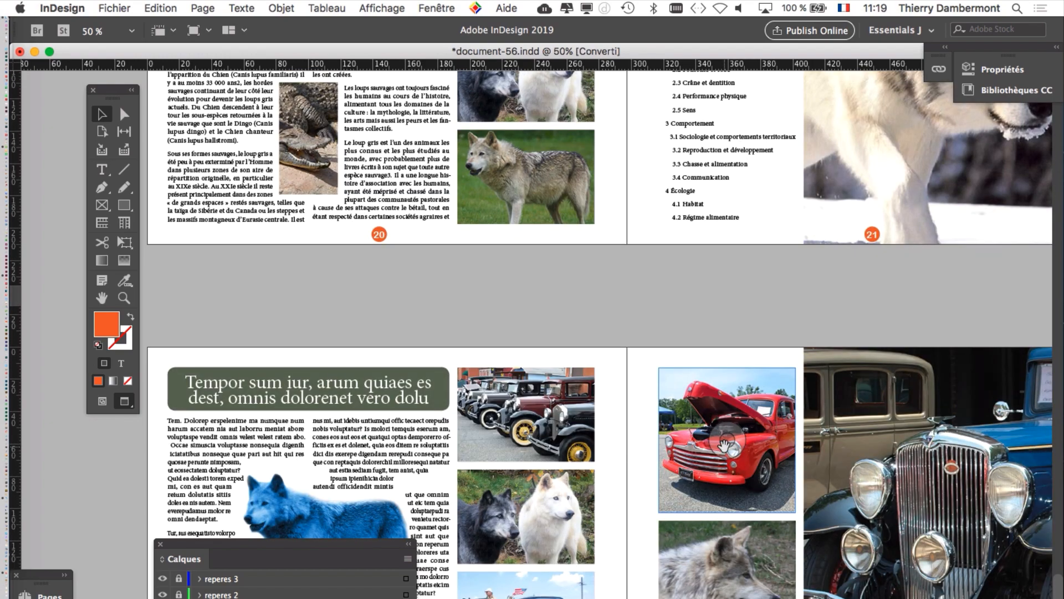
pyautogui.scroll(10, 726, 452)
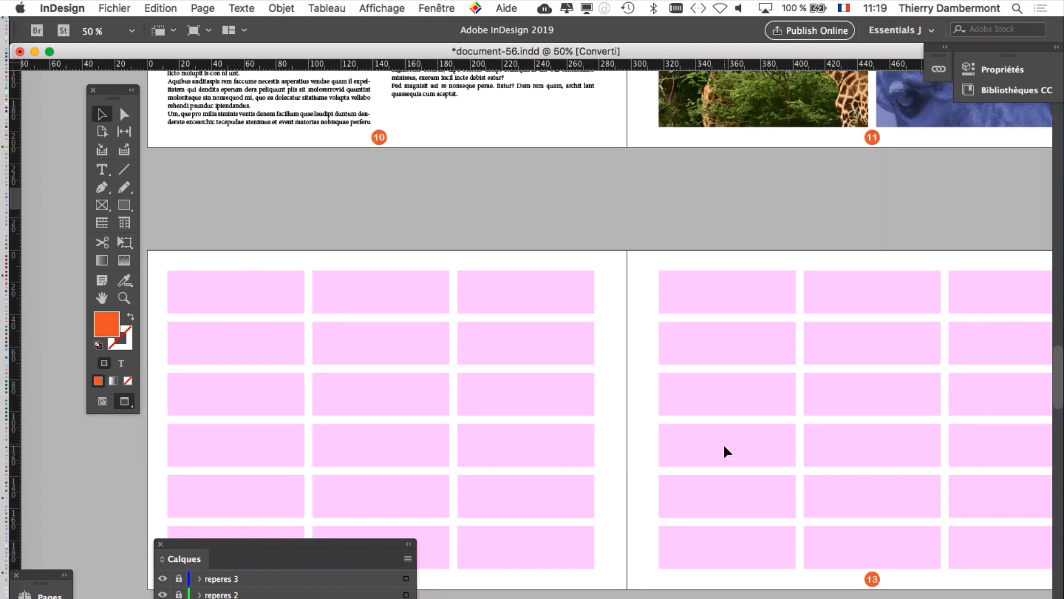
pyautogui.scroll(8, 726, 452)
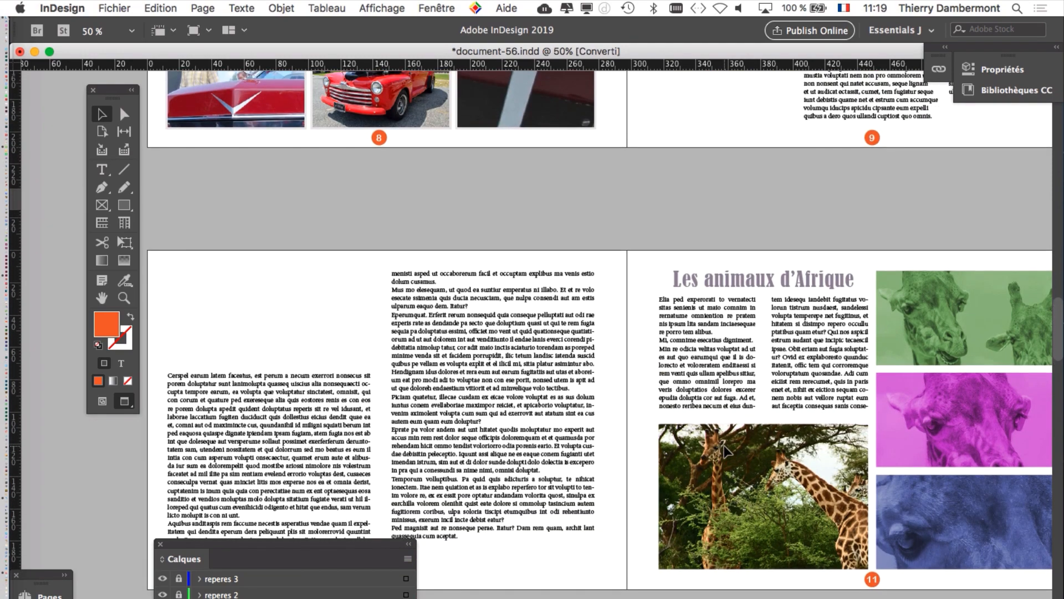
pyautogui.scroll(-20, 726, 452)
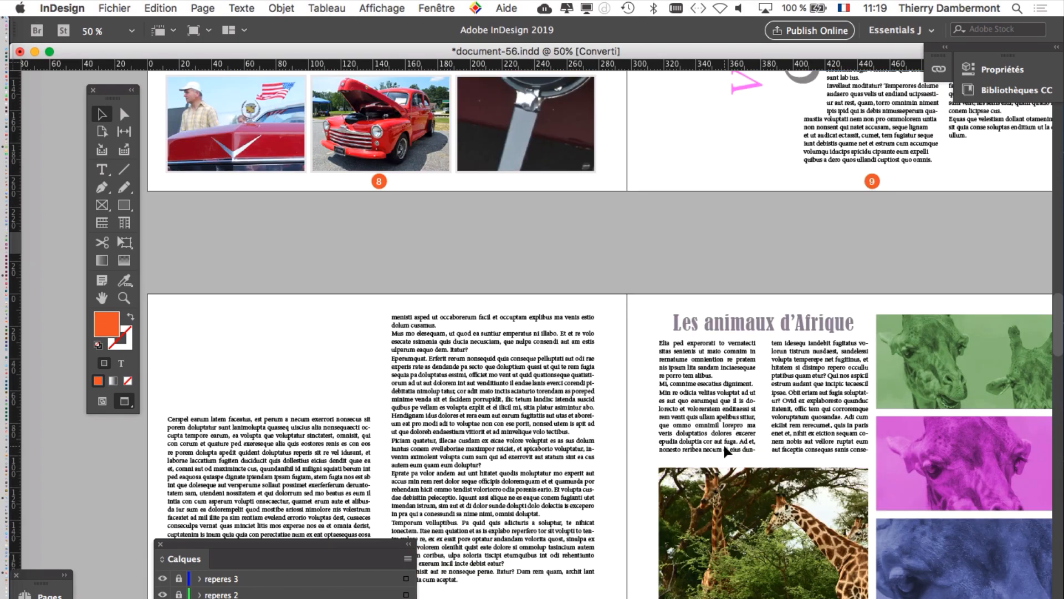
pyautogui.scroll(-10, 726, 452)
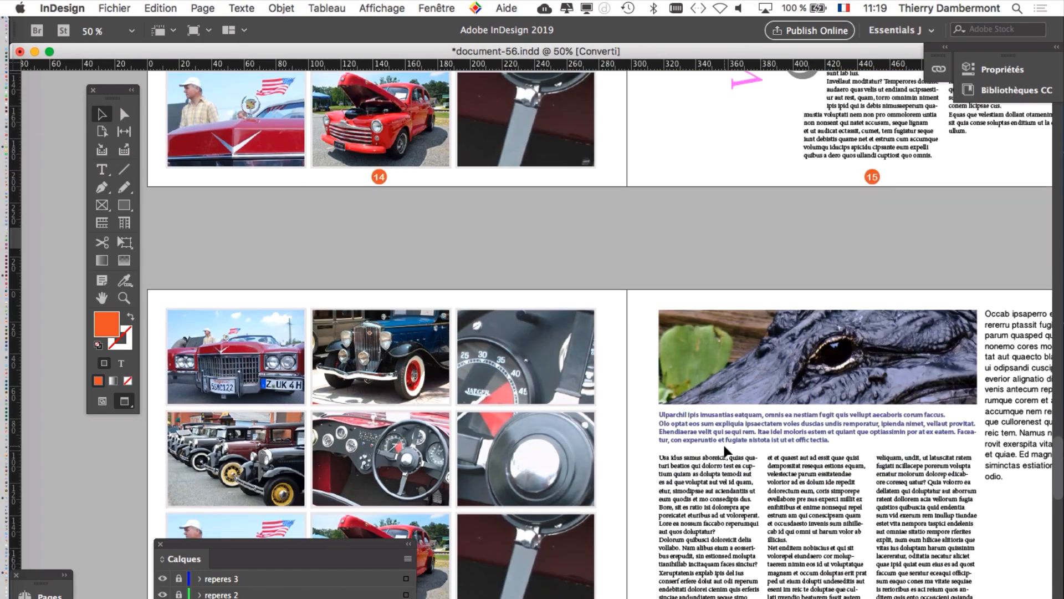
pyautogui.scroll(-5, 728, 452)
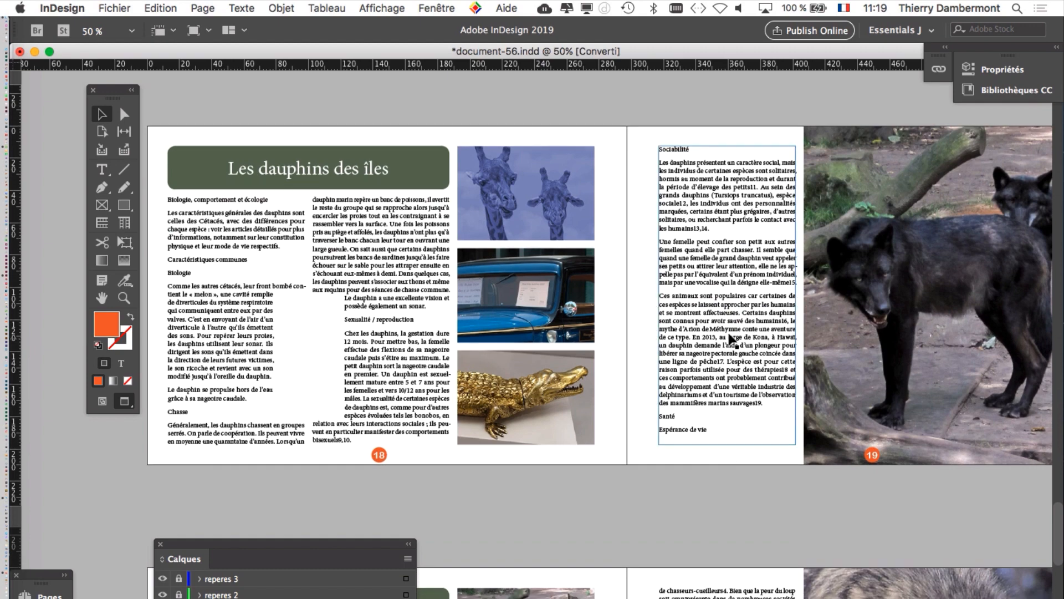
pyautogui.moveTo(583, 328); pyautogui.dragTo(442, 316)
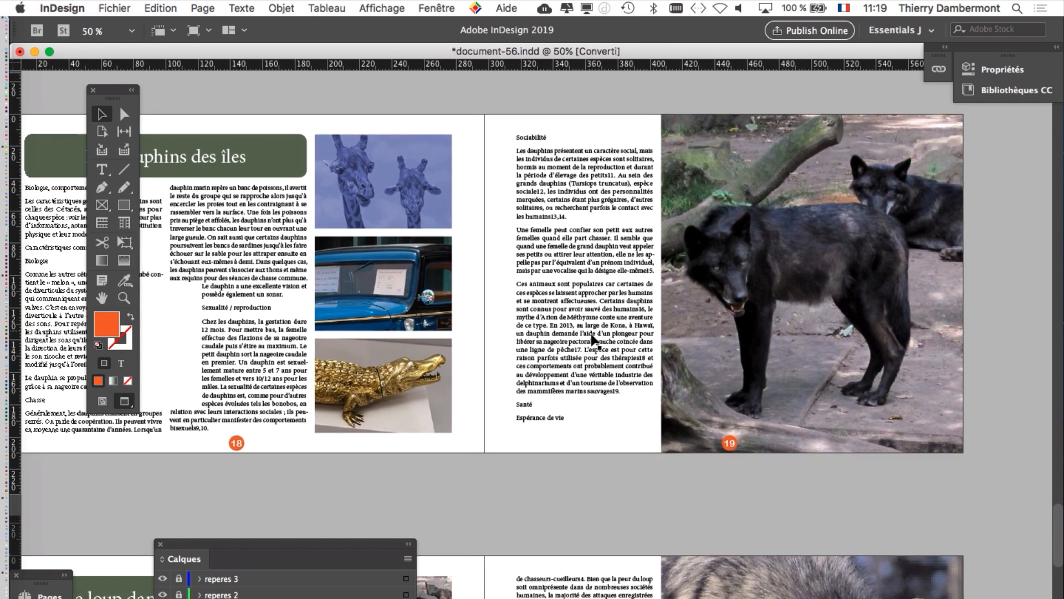
pyautogui.press('super+minus')
pyautogui.press('super+equal')
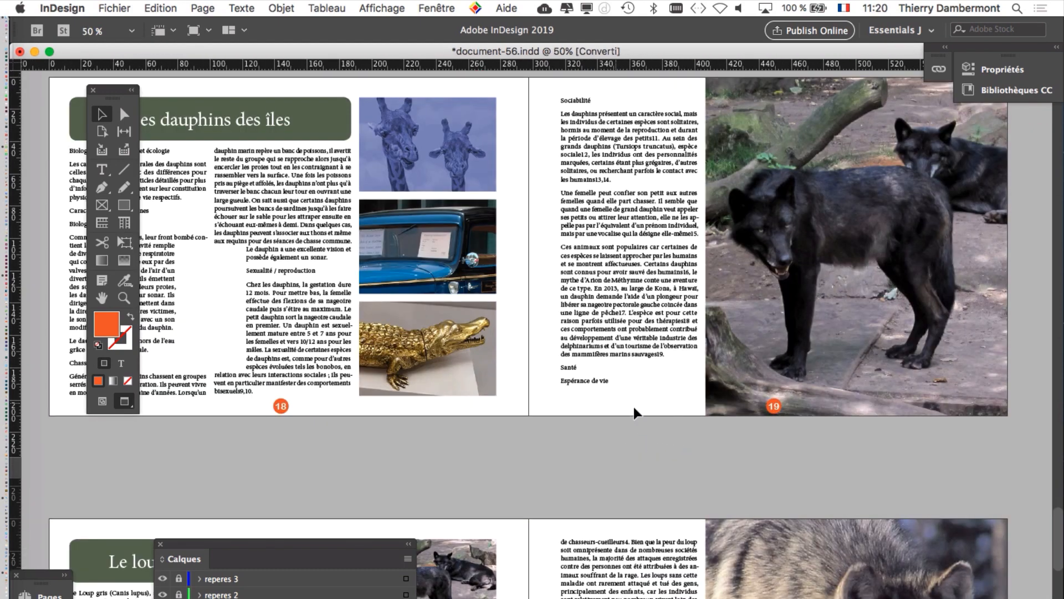
pyautogui.moveTo(620, 397); pyautogui.dragTo(598, 406)
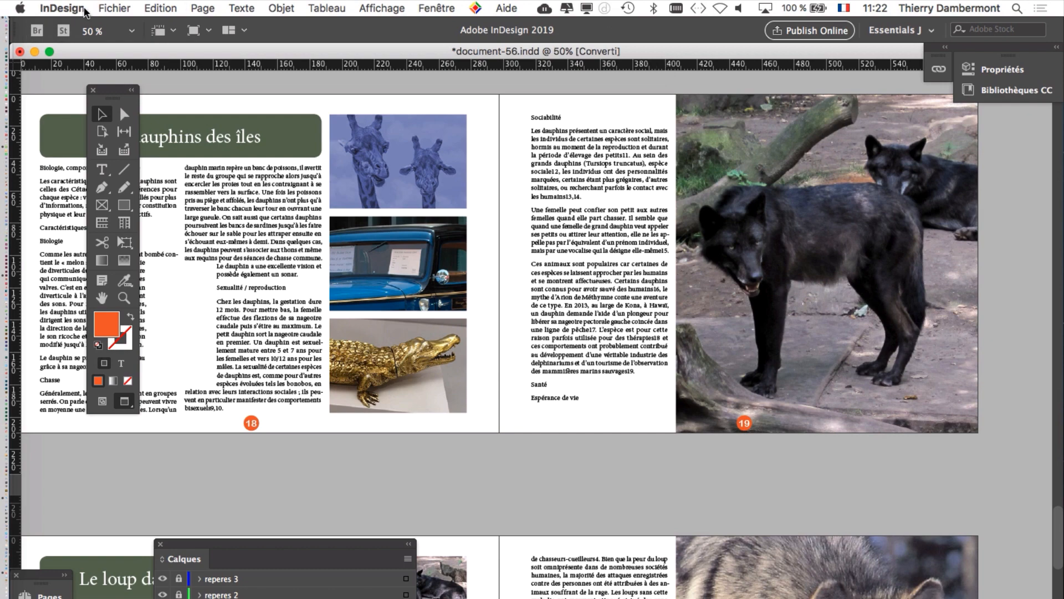
# Step: Start a Save As of the document and choose document-56-Folder inside Dossier-cours-PRAT-ID-2020-560 as the destination
pyautogui.click(115, 7)
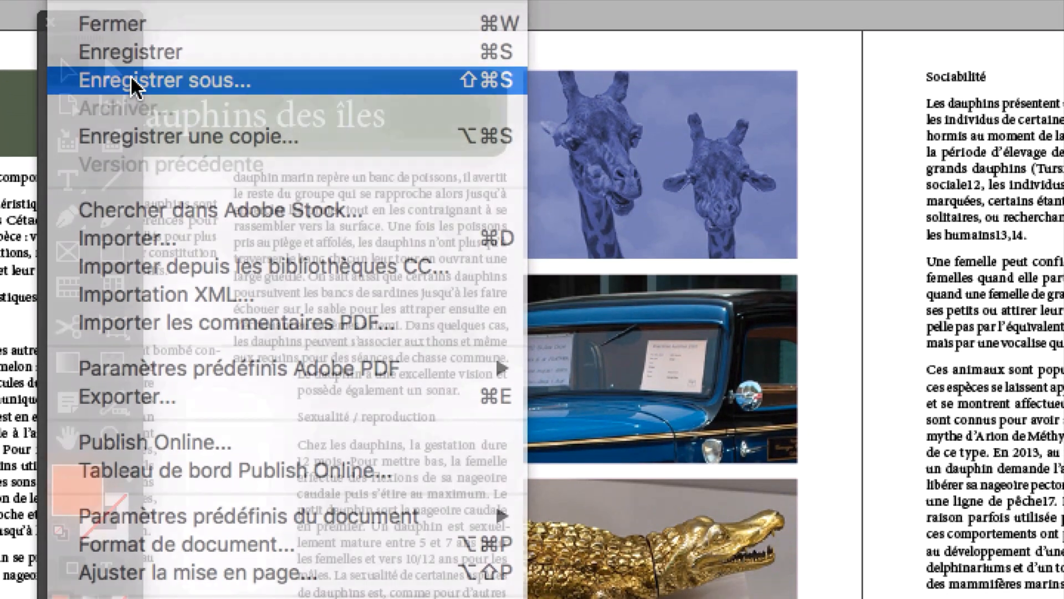
pyautogui.click(133, 83)
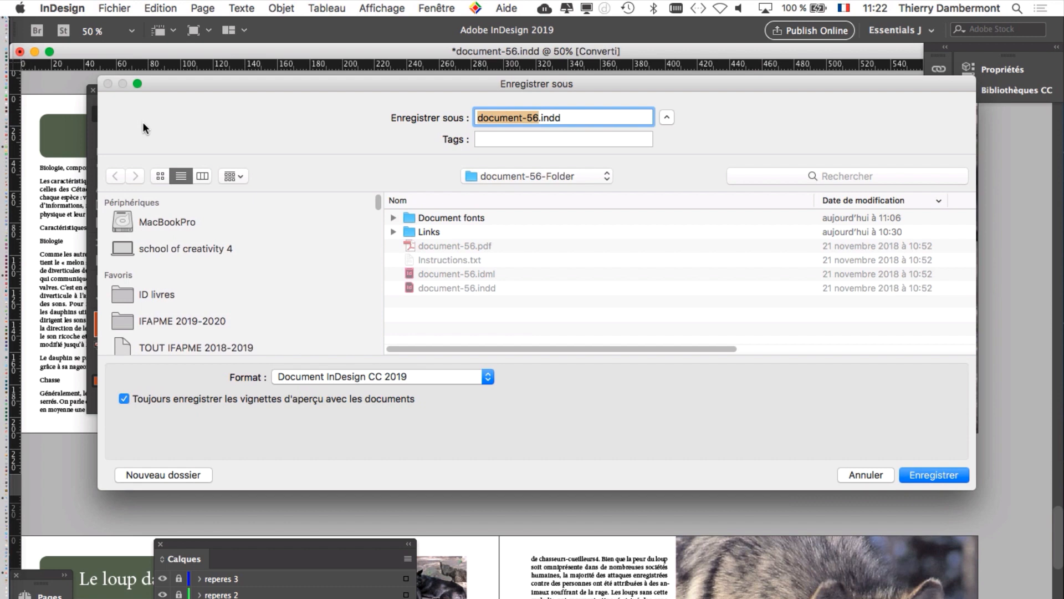
pyautogui.click(176, 294)
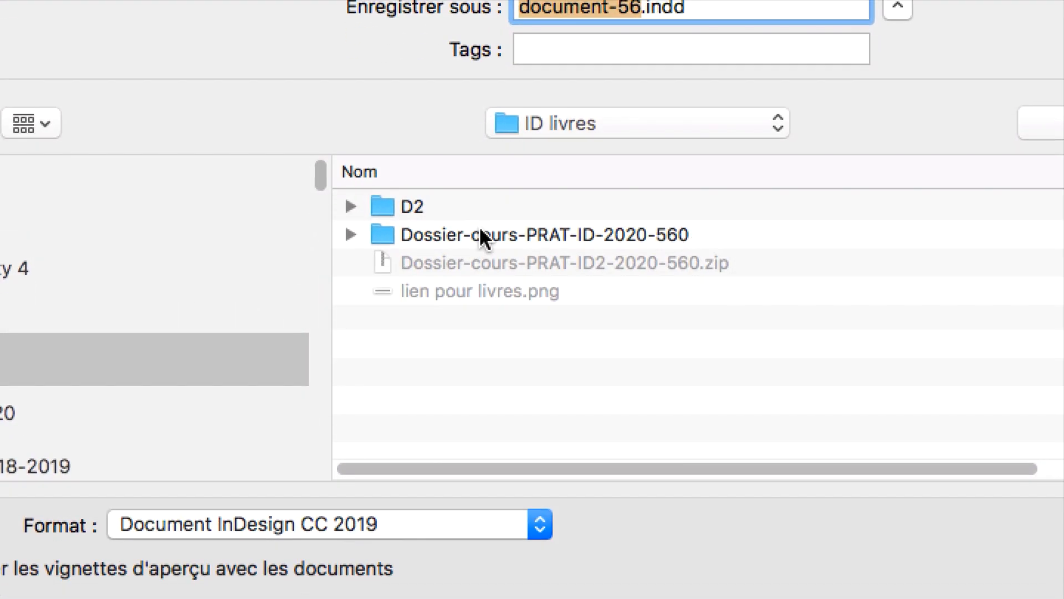
pyautogui.click(482, 232)
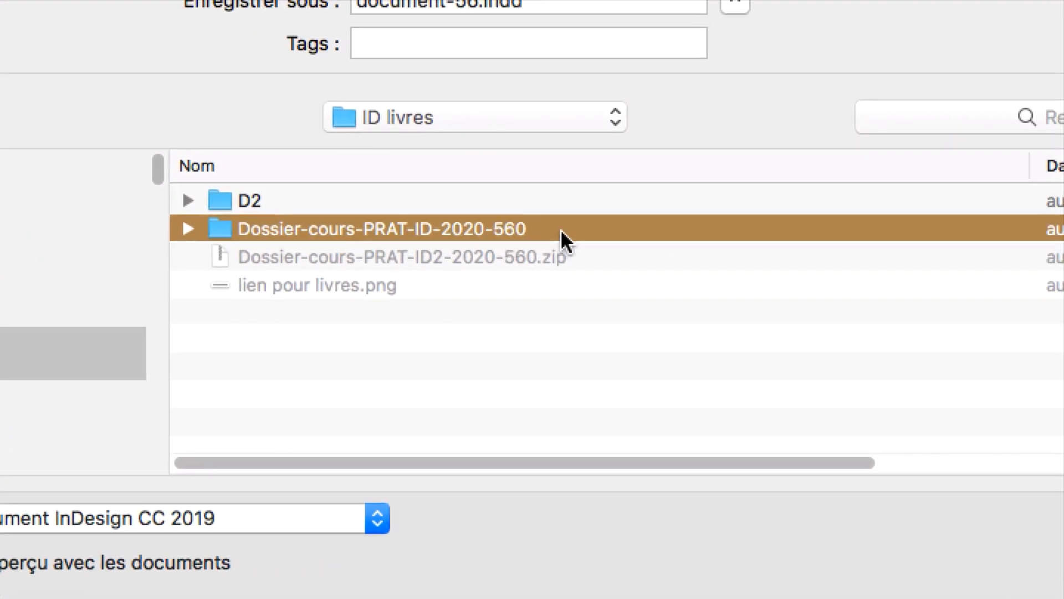
pyautogui.doubleClick(561, 228)
pyautogui.doubleClick(459, 201)
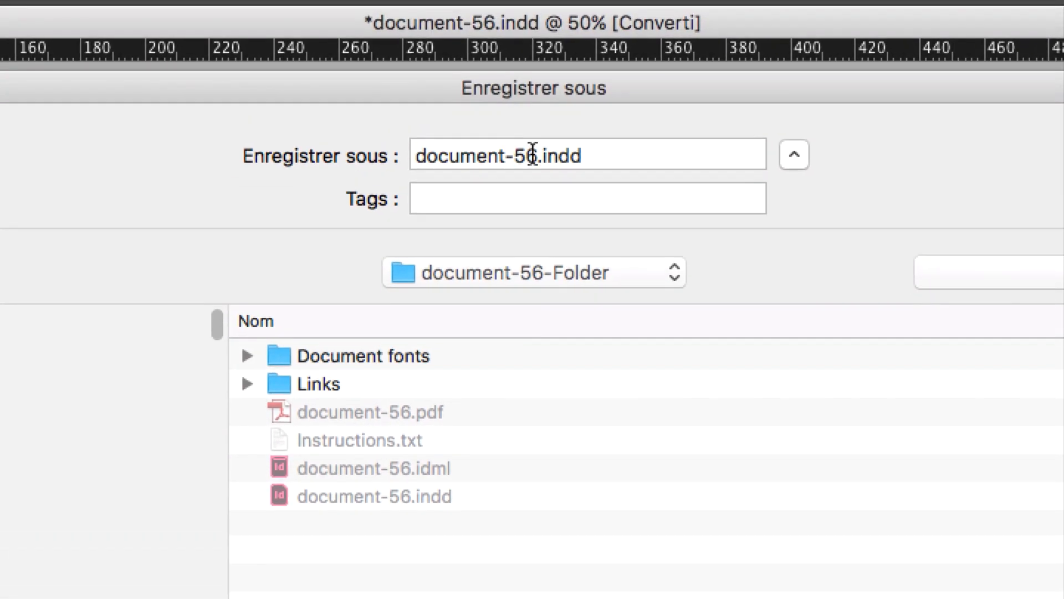
# Step: Name the new version document-101.indd and save it
pyautogui.click(544, 19)
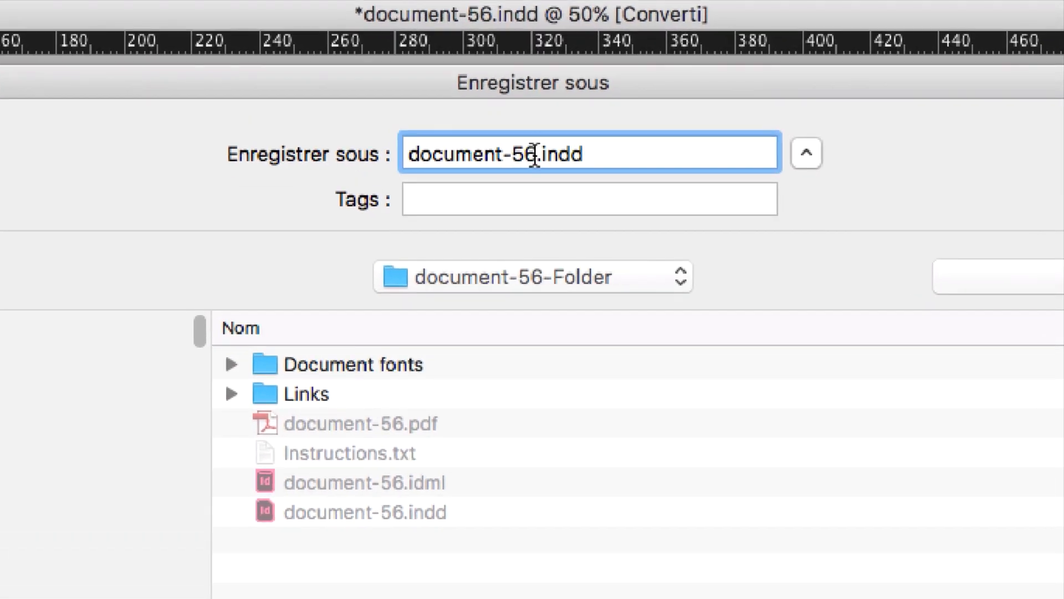
pyautogui.moveTo(534, 156); pyautogui.dragTo(515, 154)
pyautogui.write('101')
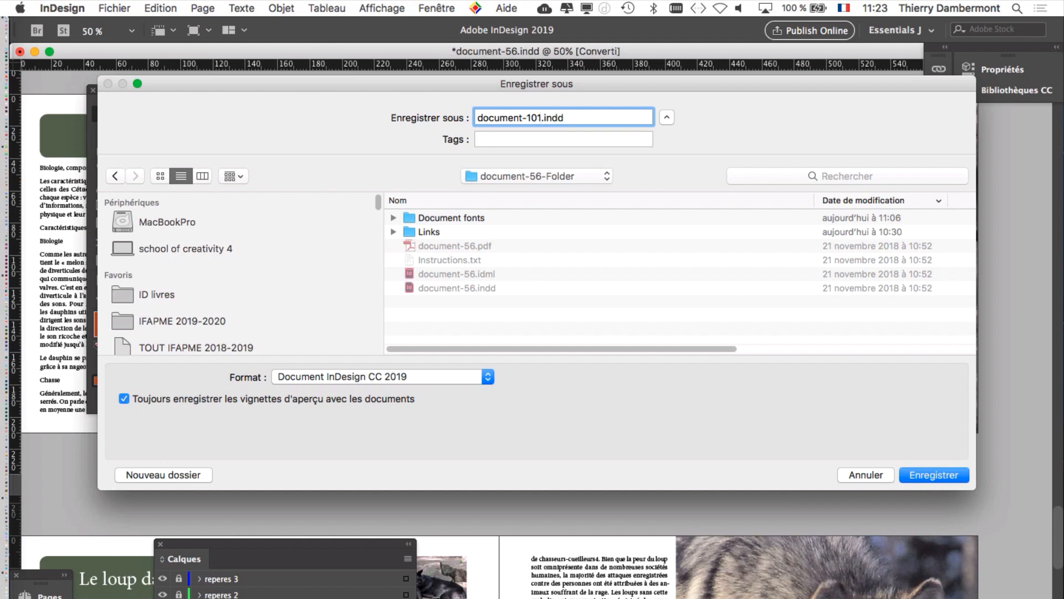
pyautogui.press('Return')
pyautogui.click(832, 265)
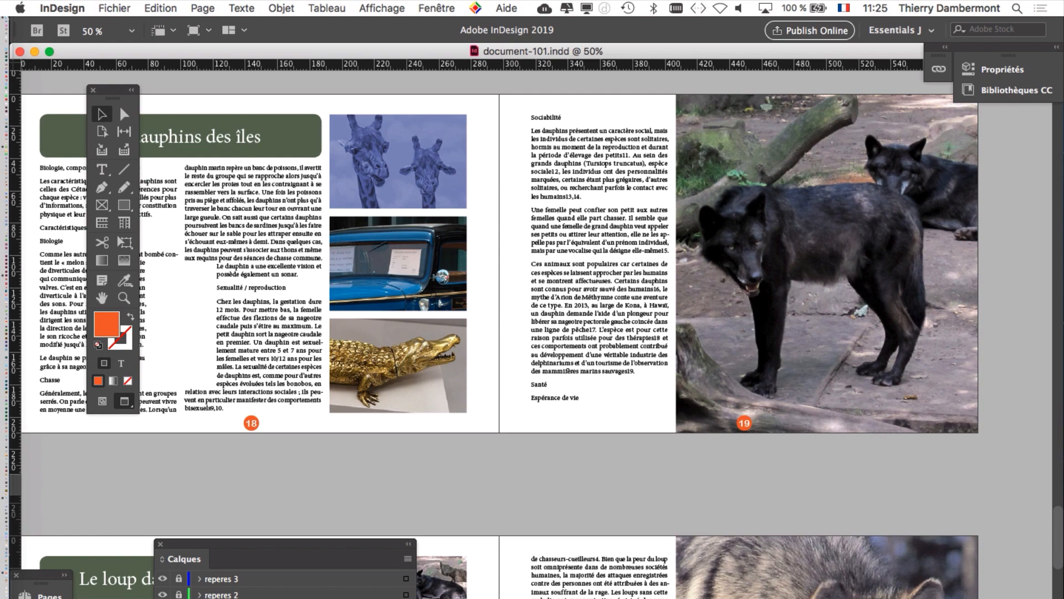
# Step: Start packaging document-101.indd and choose the ID livres folder as the destination for Dossier document-101
pyautogui.click(108, 7)
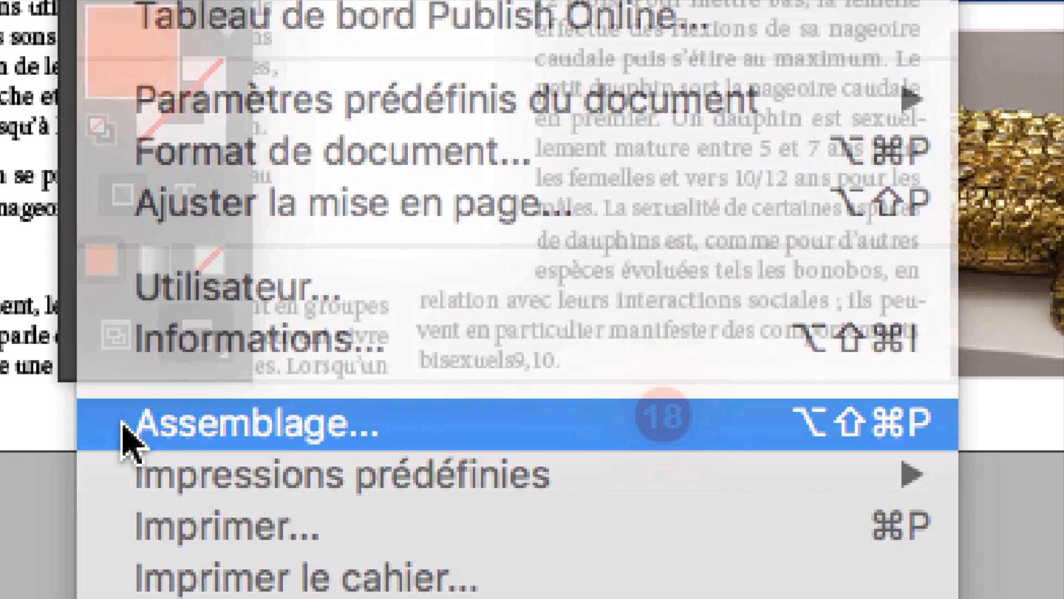
pyautogui.click(122, 422)
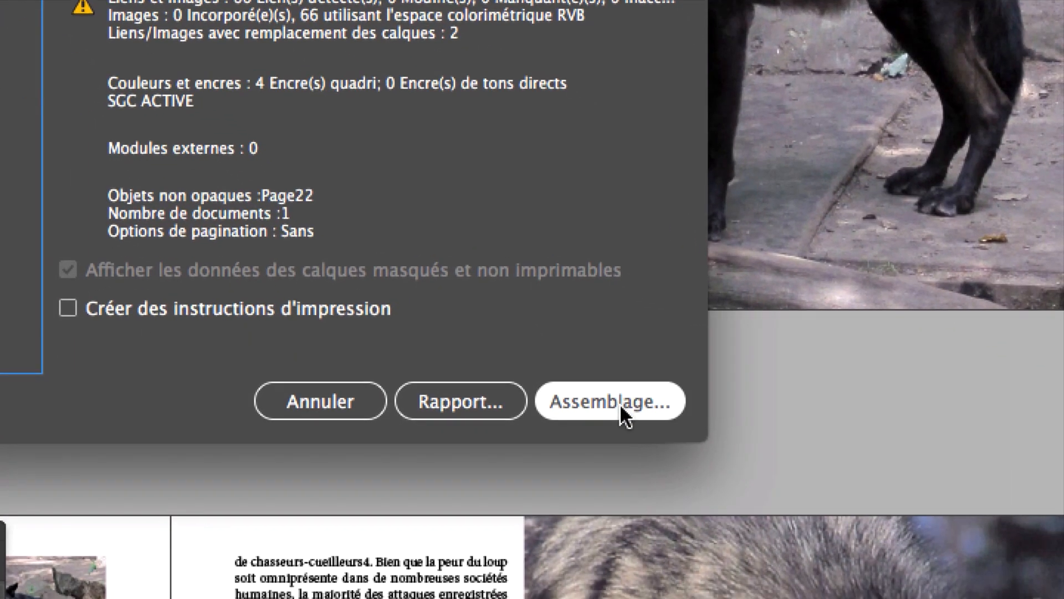
pyautogui.click(619, 404)
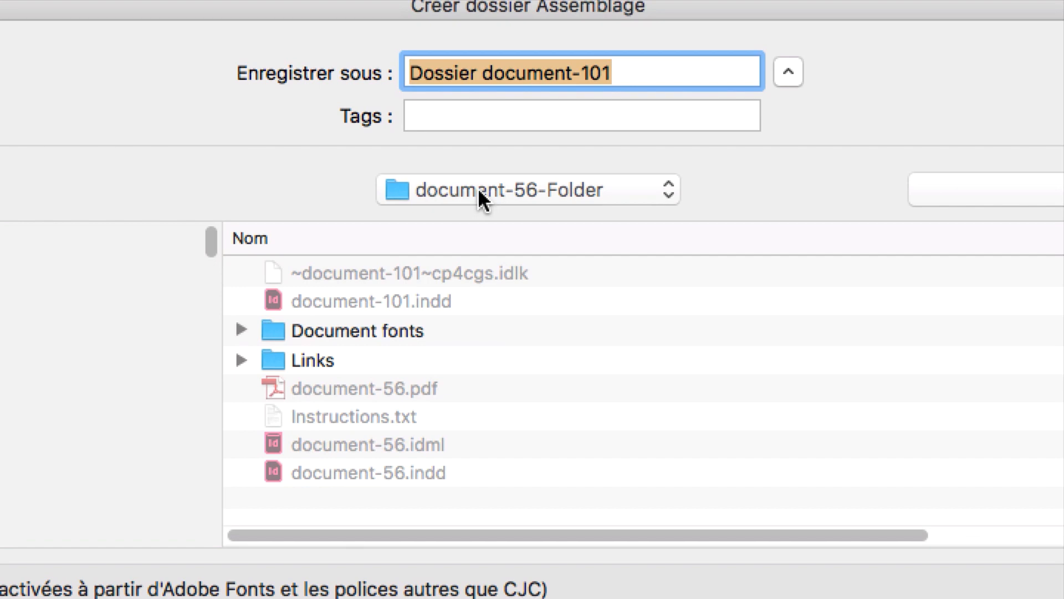
pyautogui.click(478, 189)
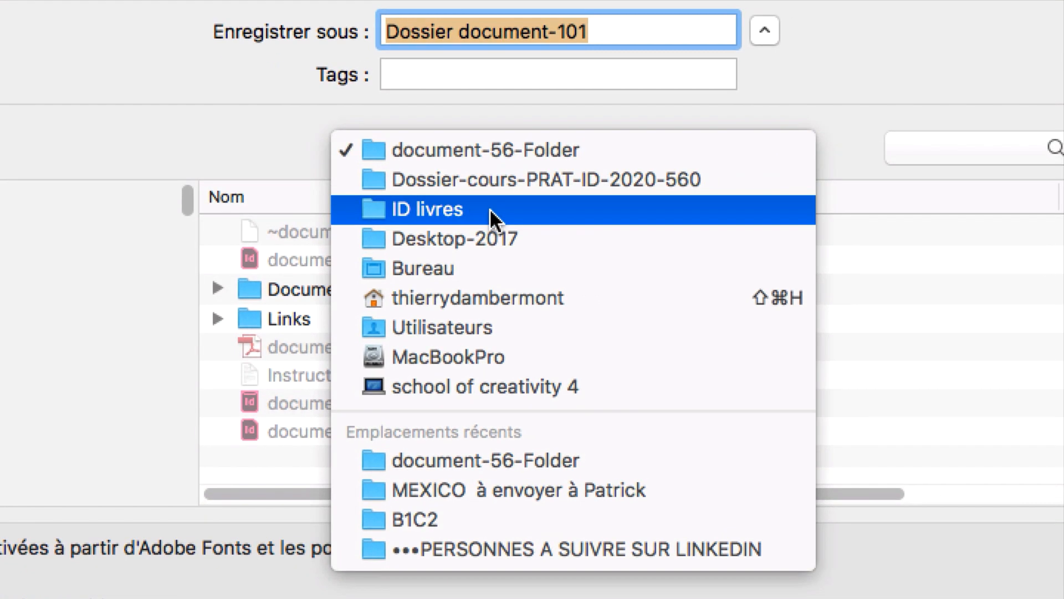
pyautogui.click(480, 250)
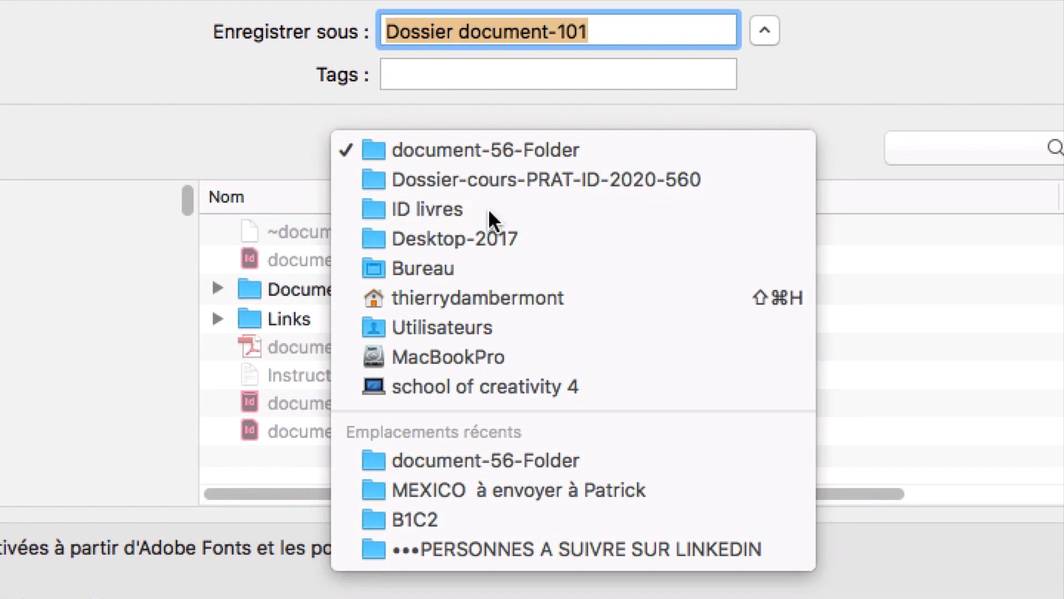
pyautogui.click(475, 191)
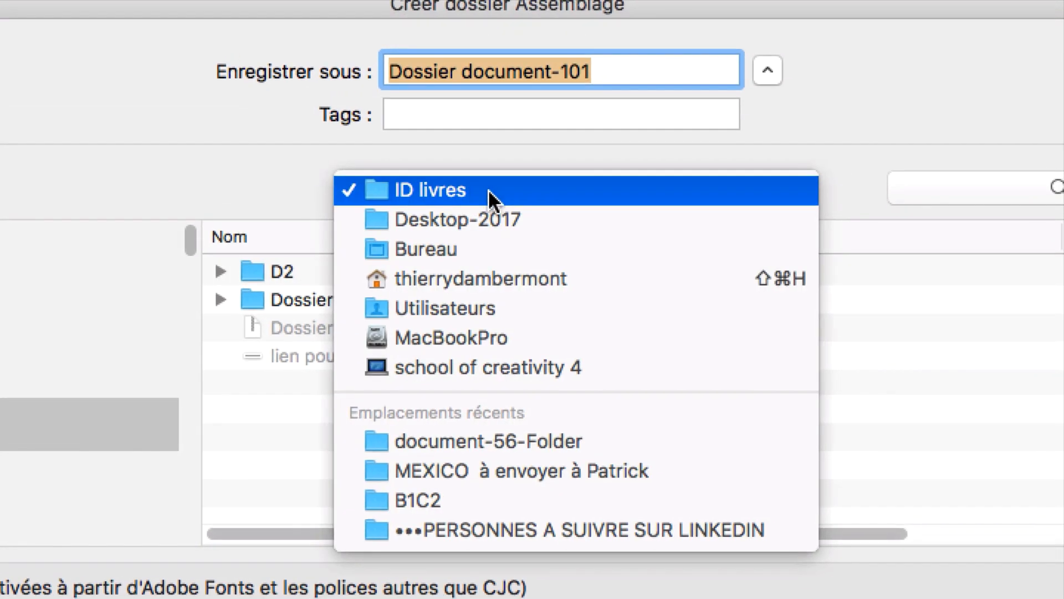
pyautogui.click(488, 189)
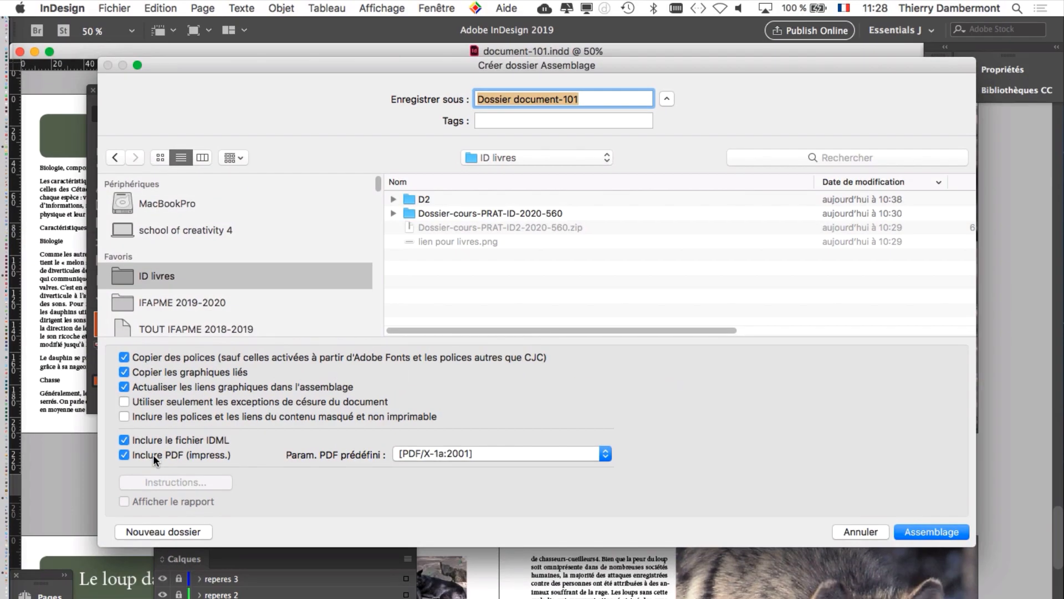
# Step: Create the package with fonts, linked graphics, an IDML file and a [PDF/X-1a:2001] PDF, accept the warnings, and dismiss the PDF comments tip
pyautogui.moveTo(974, 546); pyautogui.dragTo(721, 522)
pyautogui.moveTo(611, 66); pyautogui.dragTo(760, 102)
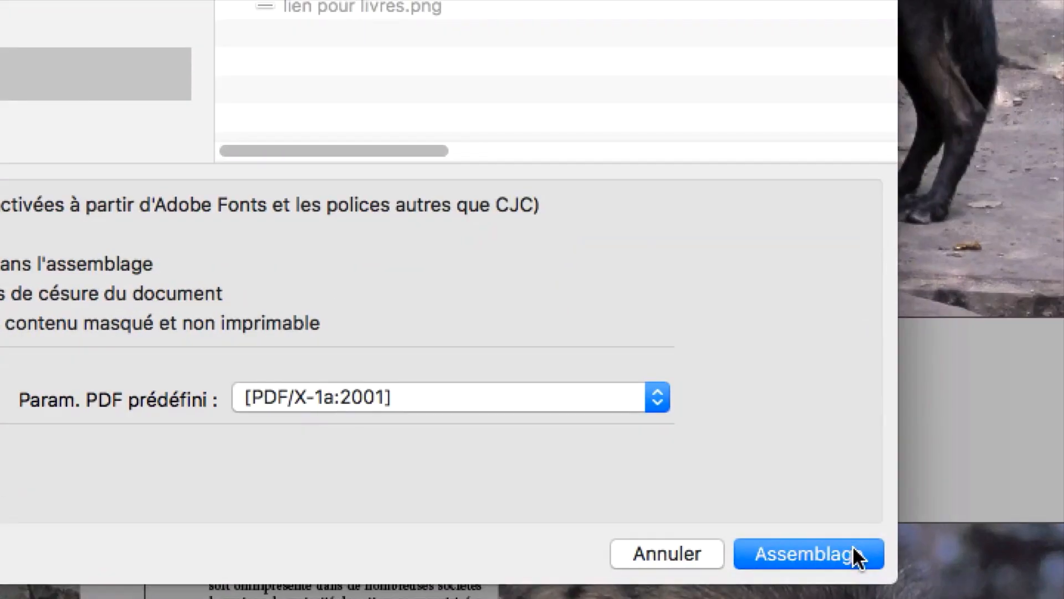
pyautogui.click(856, 554)
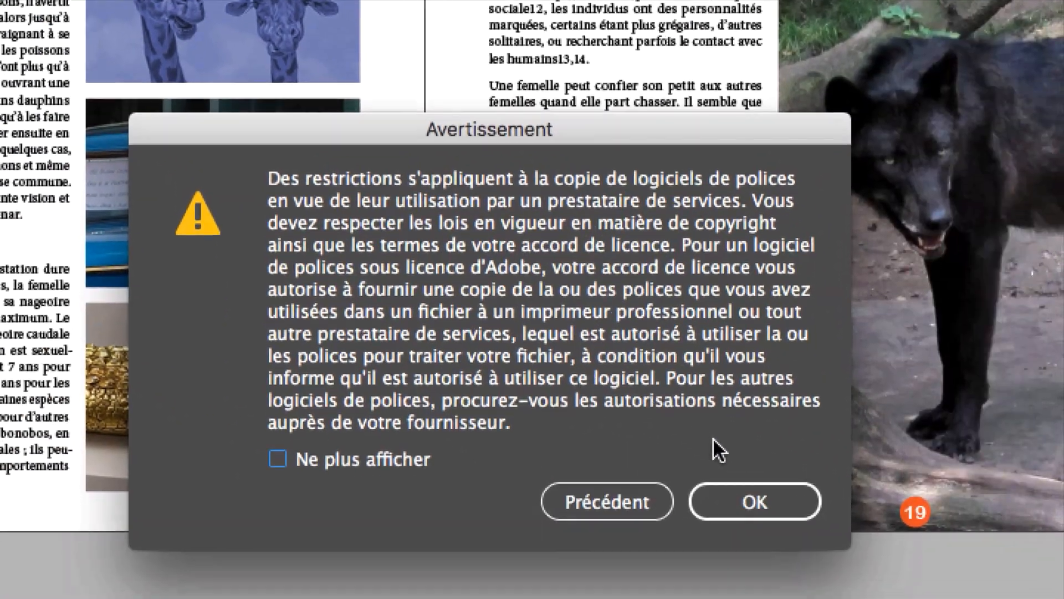
pyautogui.click(698, 465)
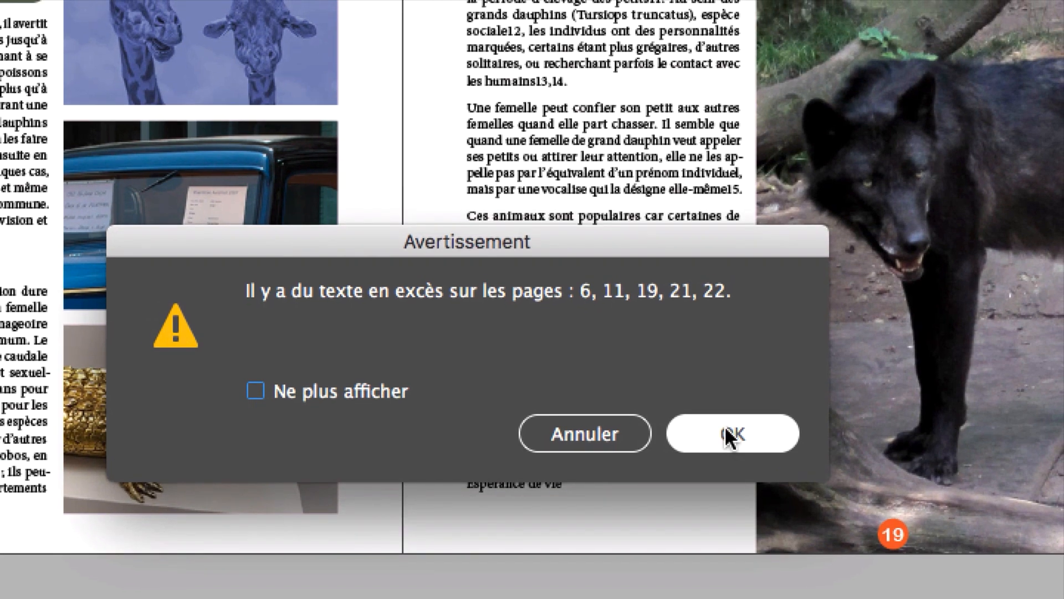
pyautogui.click(725, 427)
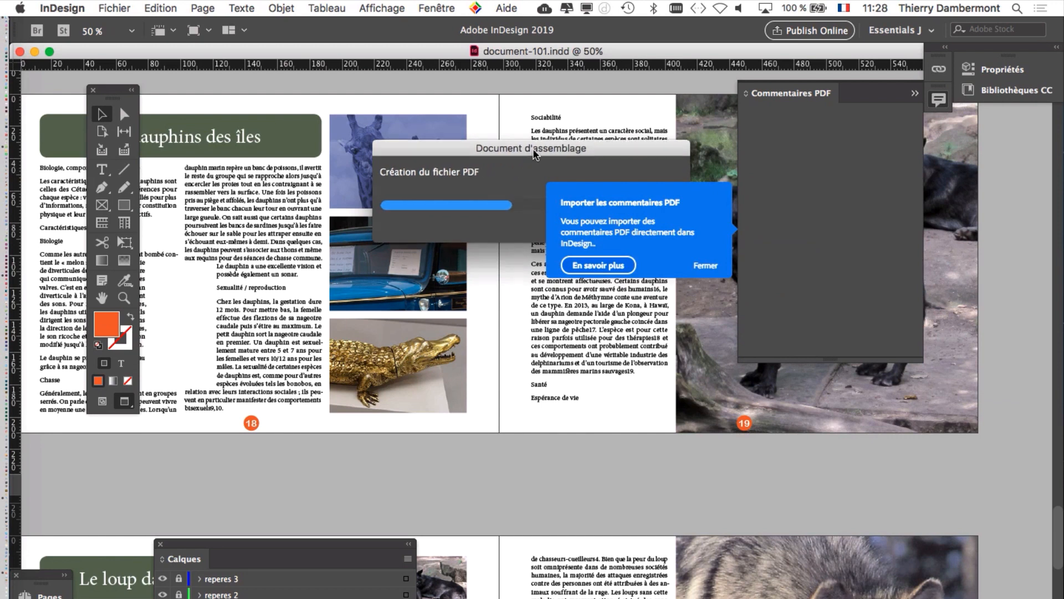
pyautogui.moveTo(375, 143); pyautogui.dragTo(376, 139)
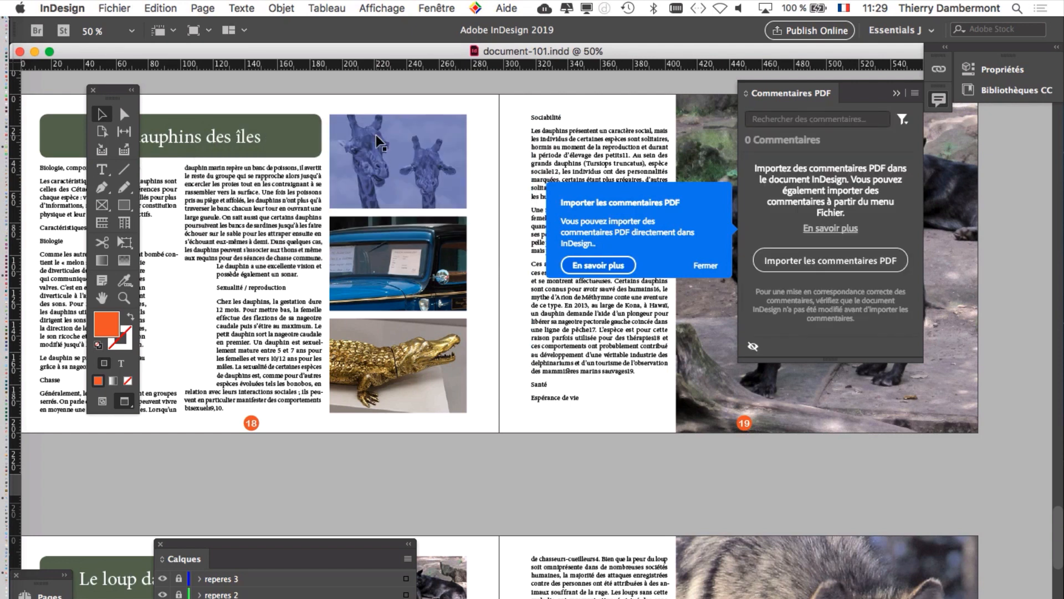
pyautogui.click(705, 265)
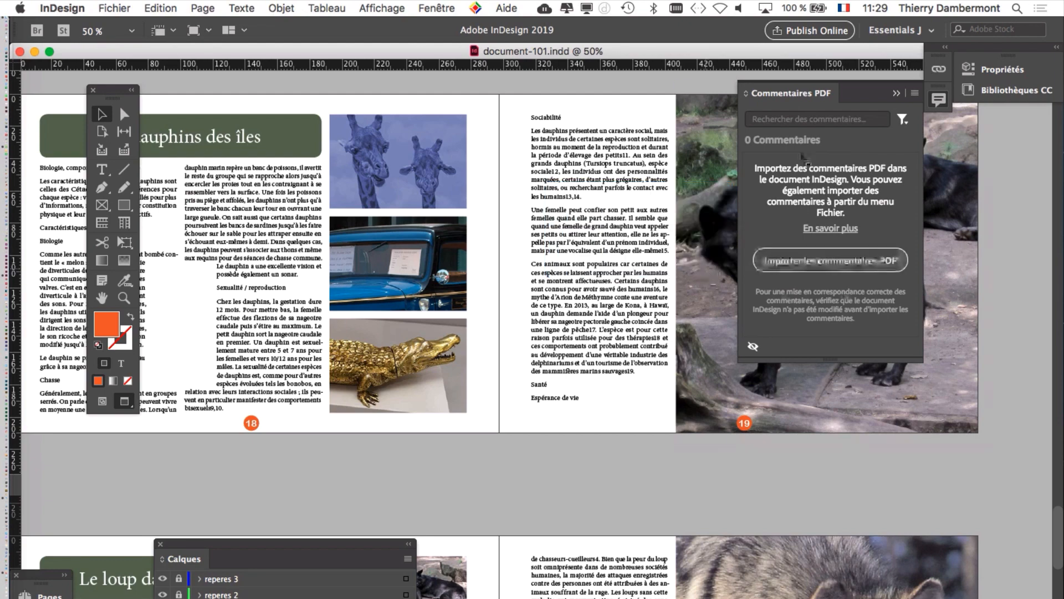
# Step: Switch to Finder and open the Dossier document-101 package folder inside ID livres
pyautogui.press('super+Tab')
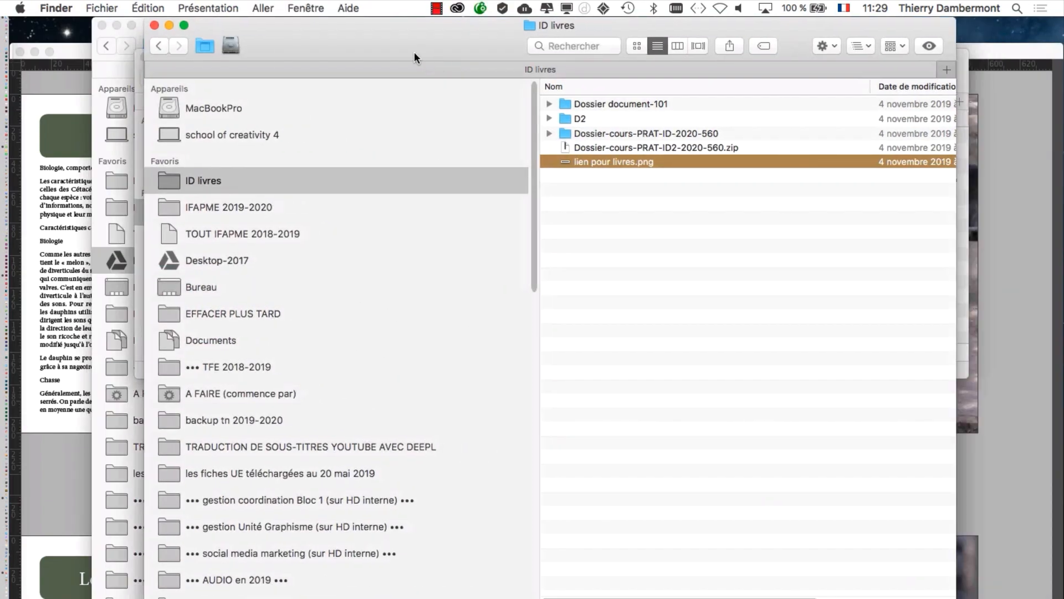
pyautogui.moveTo(414, 52); pyautogui.dragTo(327, 45)
pyautogui.moveTo(869, 216); pyautogui.dragTo(1015, 216)
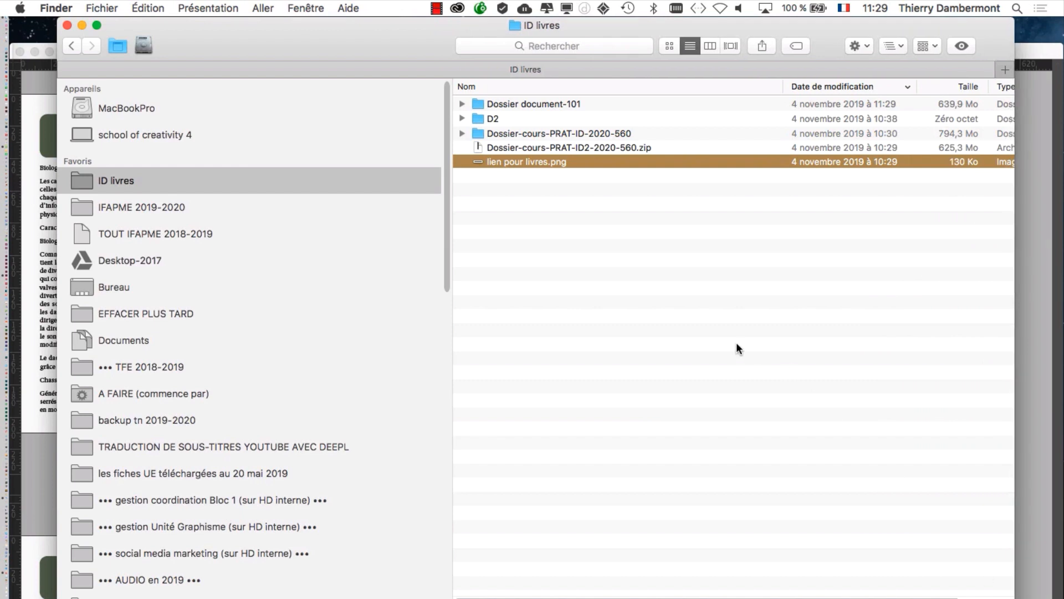
pyautogui.click(590, 273)
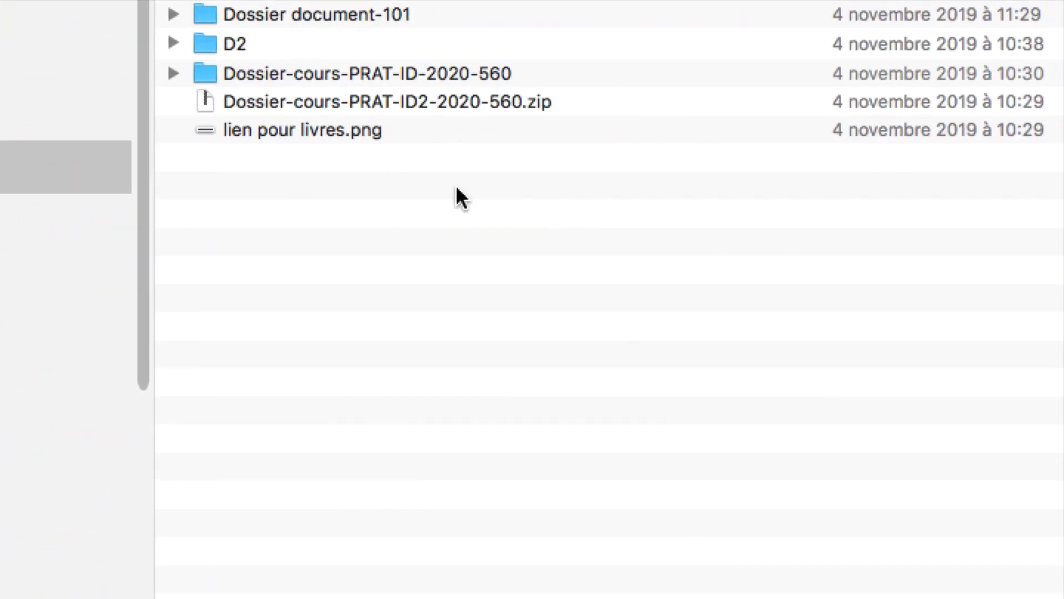
pyautogui.click(432, 16)
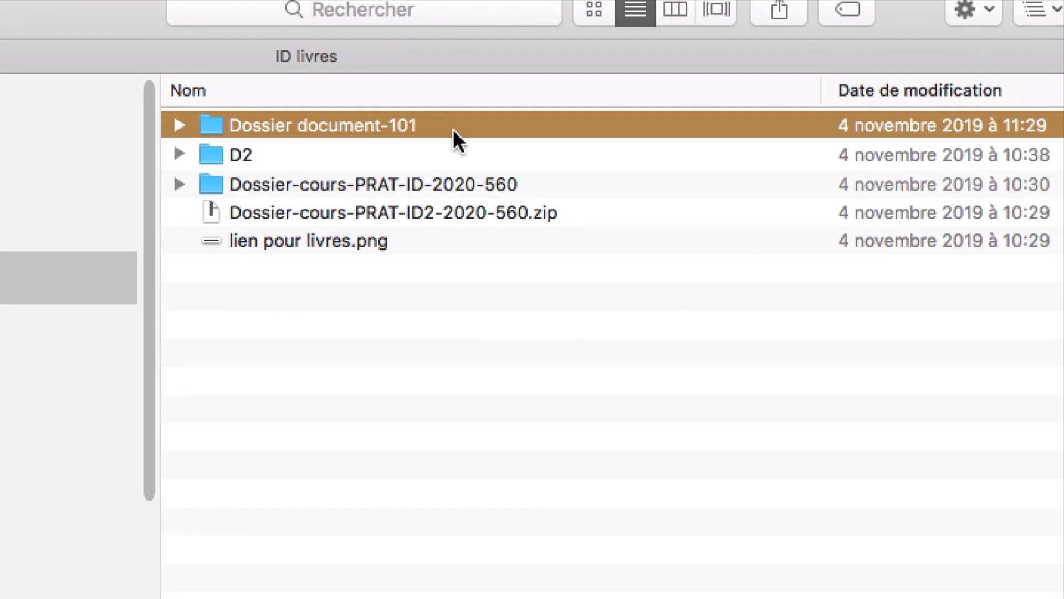
pyautogui.doubleClick(453, 127)
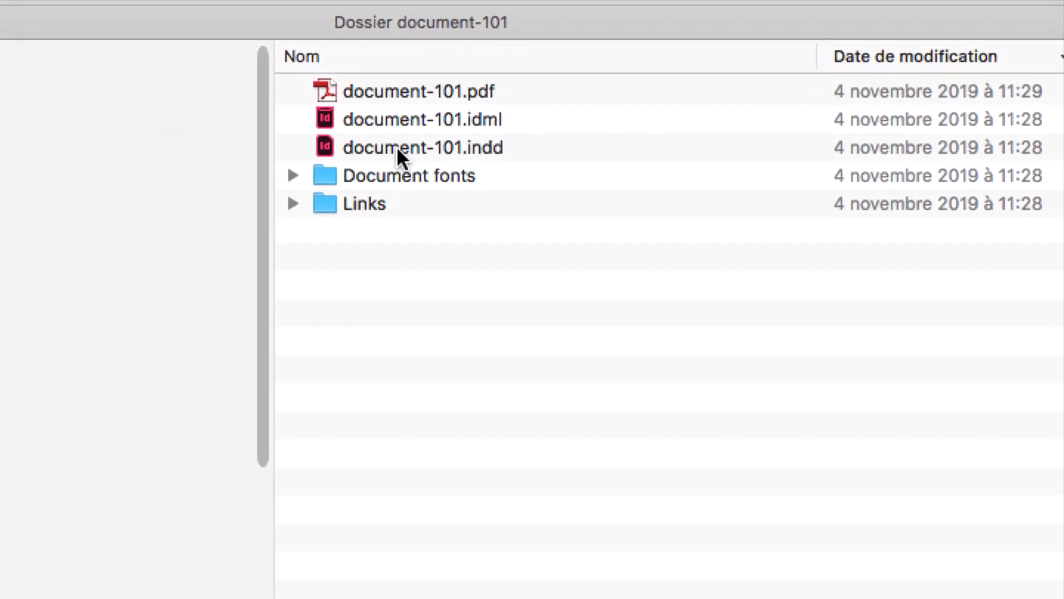
# Step: Examine the packaged InDesign document and the contents of the Links and Document fonts folders
pyautogui.click(397, 145)
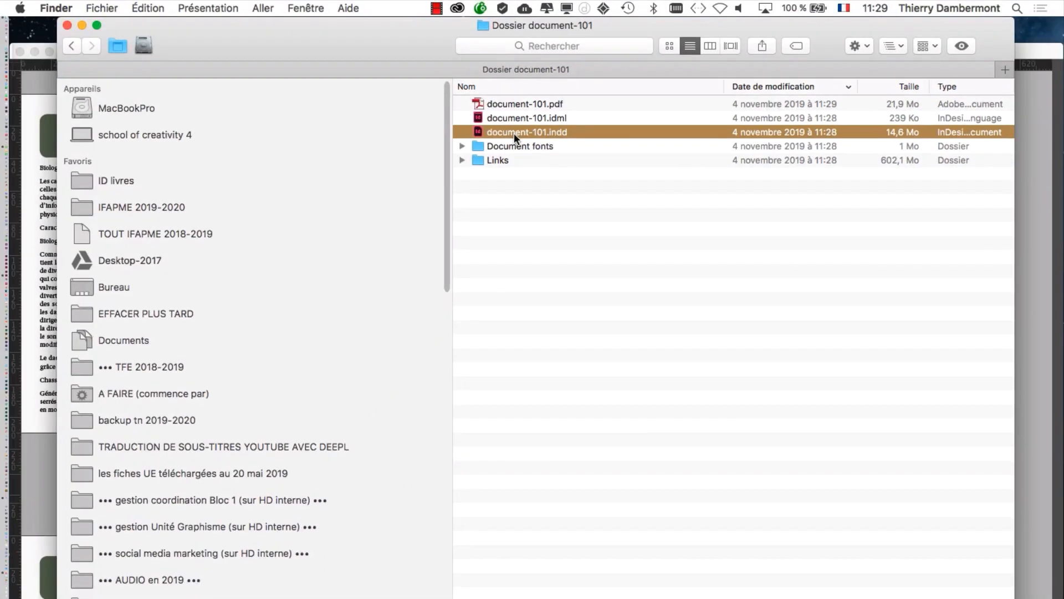
pyautogui.click(563, 267)
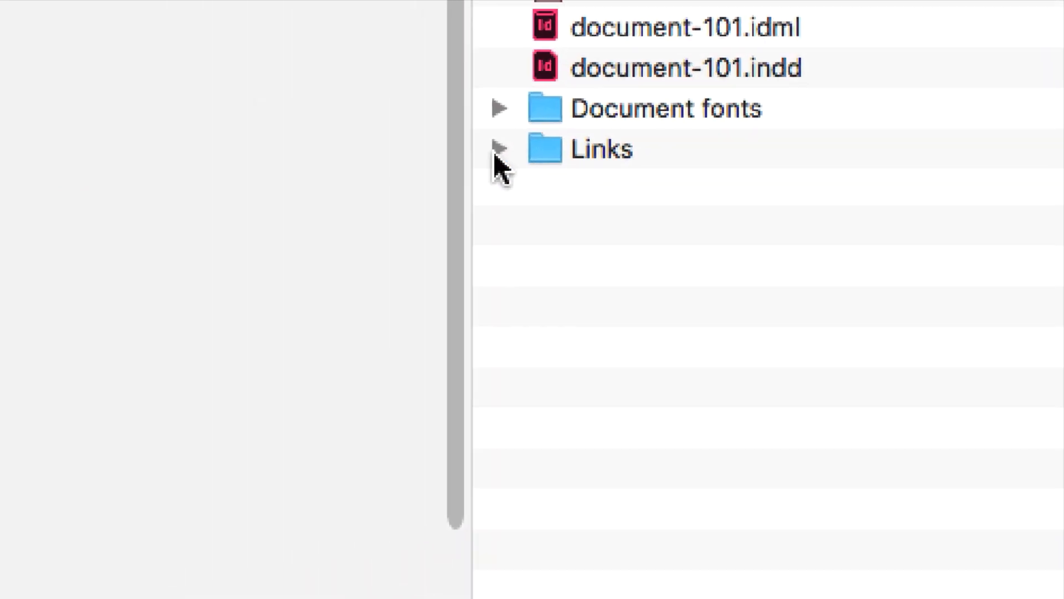
pyautogui.click(222, 210)
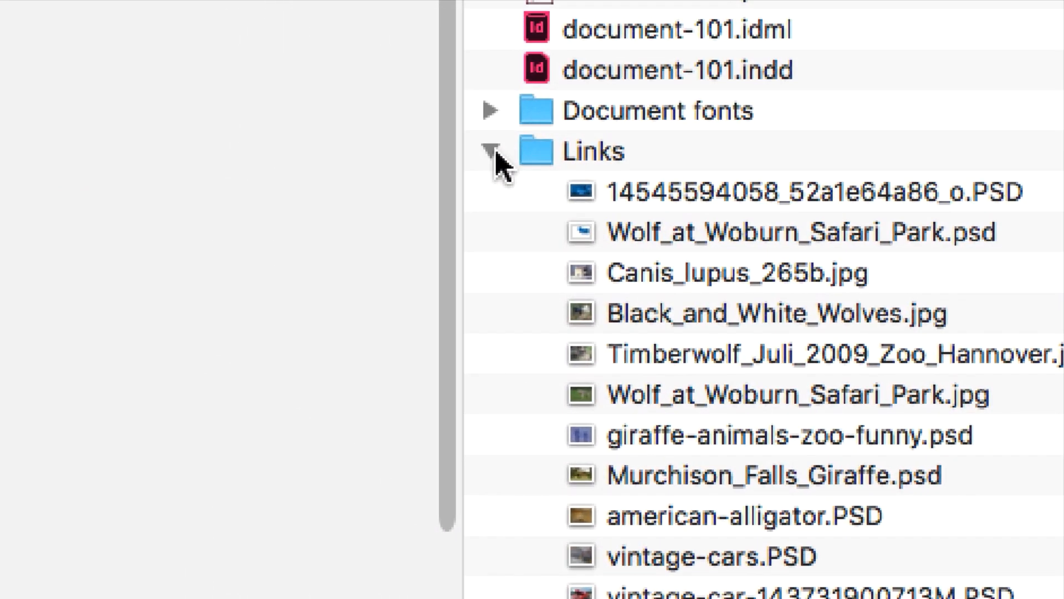
pyautogui.click(428, 86)
pyautogui.click(427, 44)
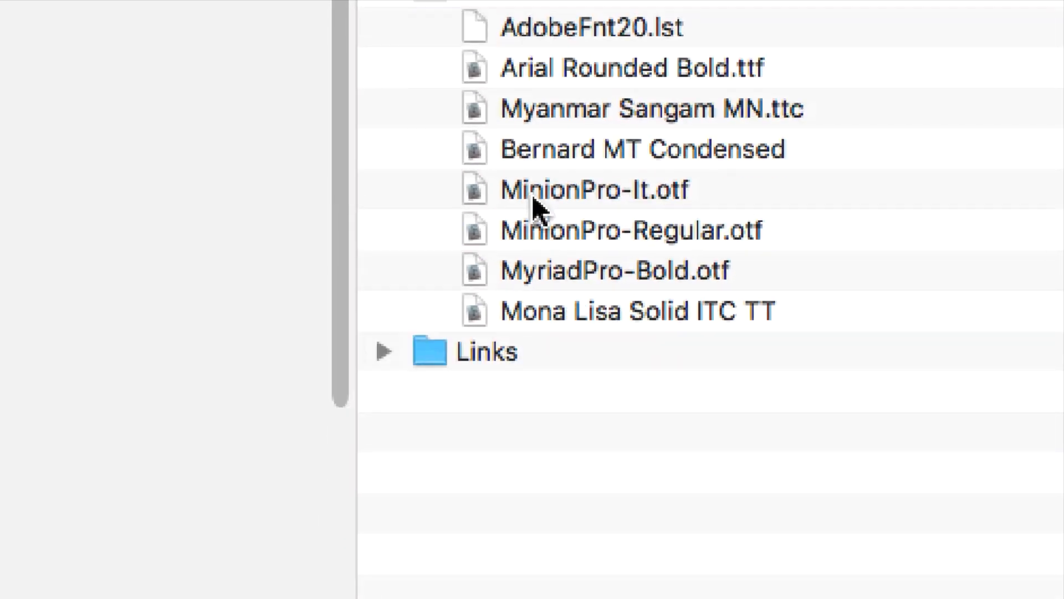
pyautogui.click(478, 139)
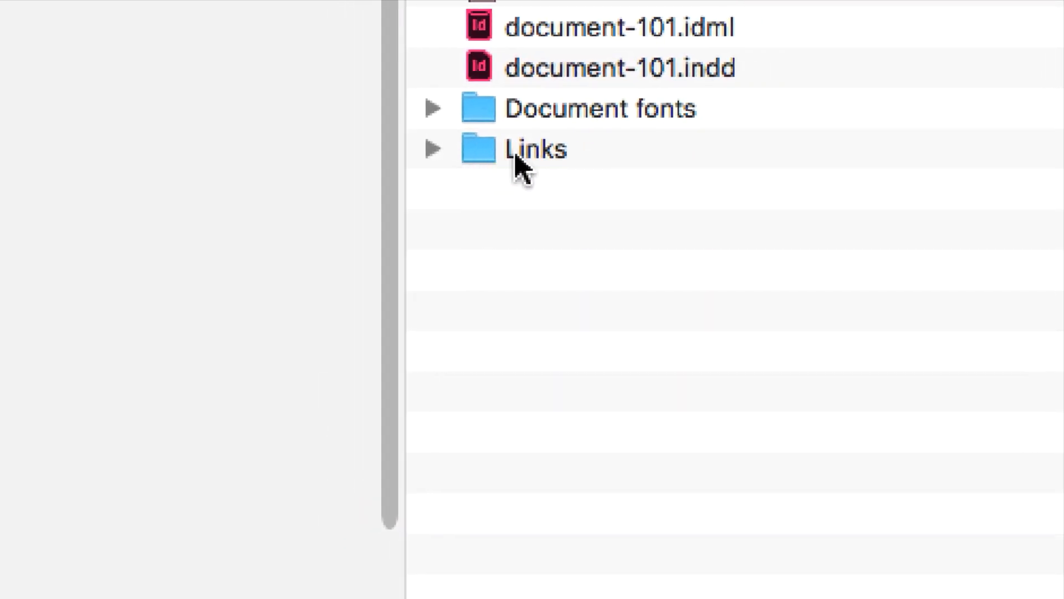
pyautogui.click(490, 180)
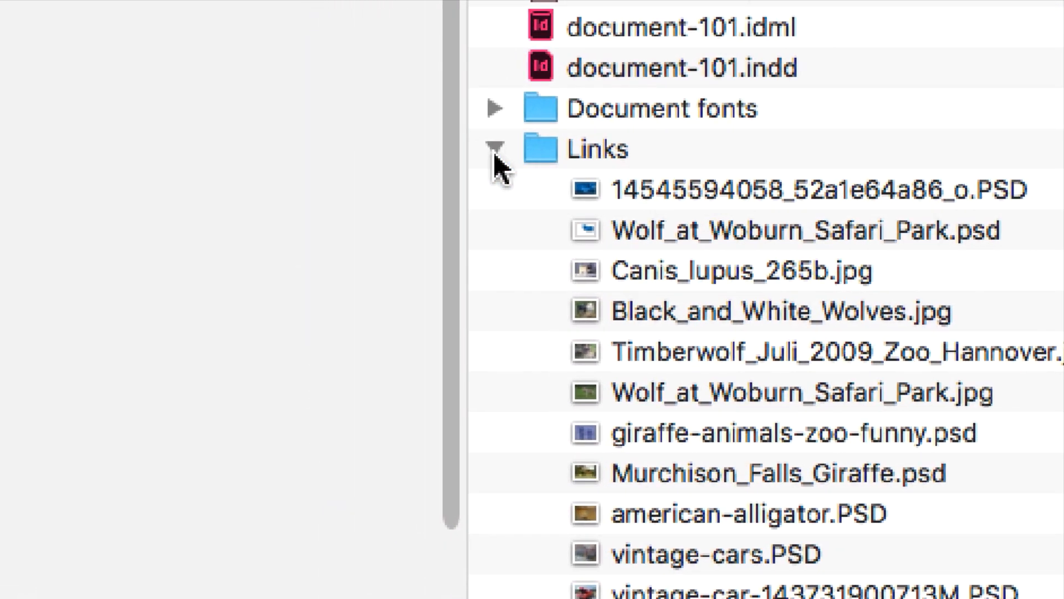
pyautogui.click(469, 157)
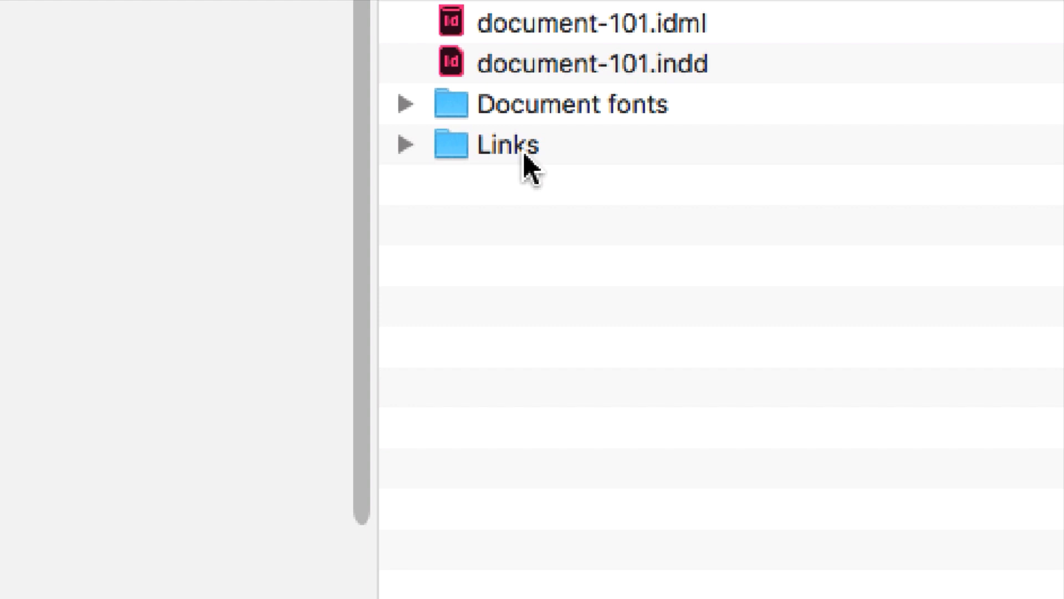
pyautogui.click(406, 104)
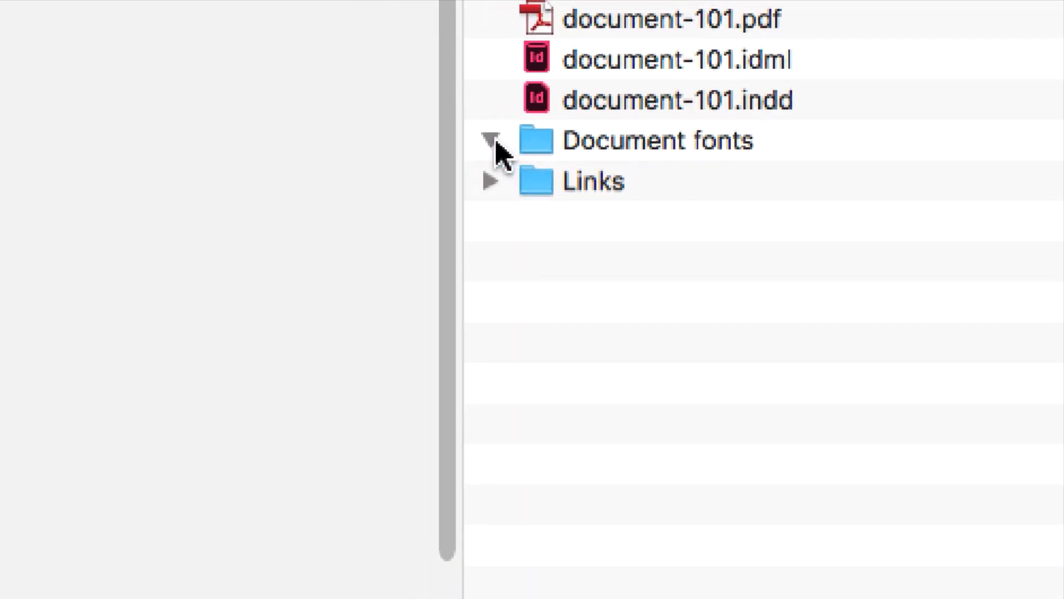
pyautogui.click(534, 180)
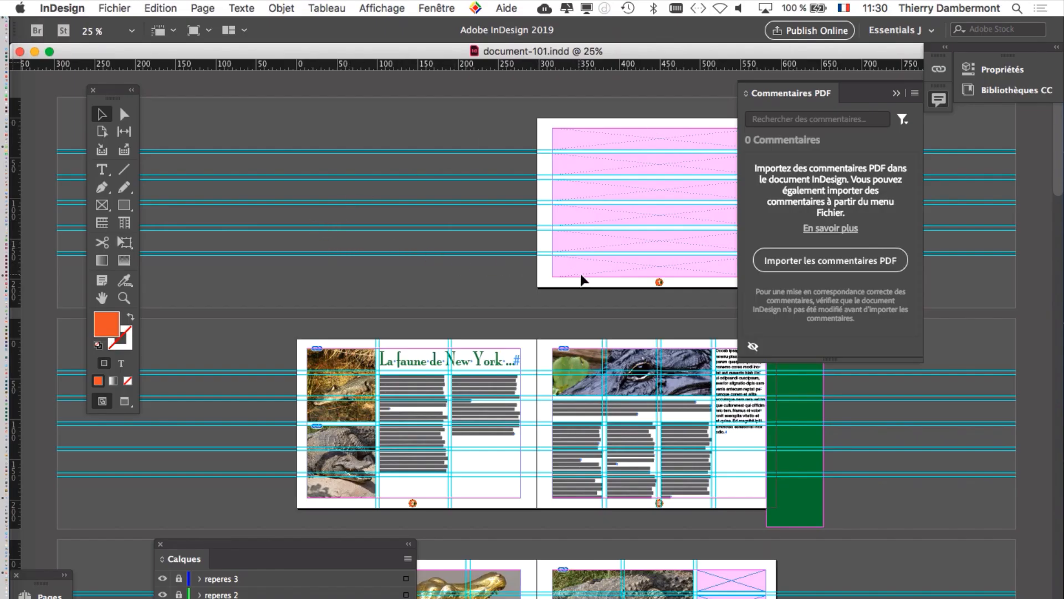
# Step: Back in InDesign, collapse the PDF comments panel covering pages 1 to 3 of document-101.indd
pyautogui.keyDown('super'); pyautogui.click(671, 292); pyautogui.keyUp('super')
pyautogui.keyDown('super'); pyautogui.click(671, 292); pyautogui.keyUp('super')
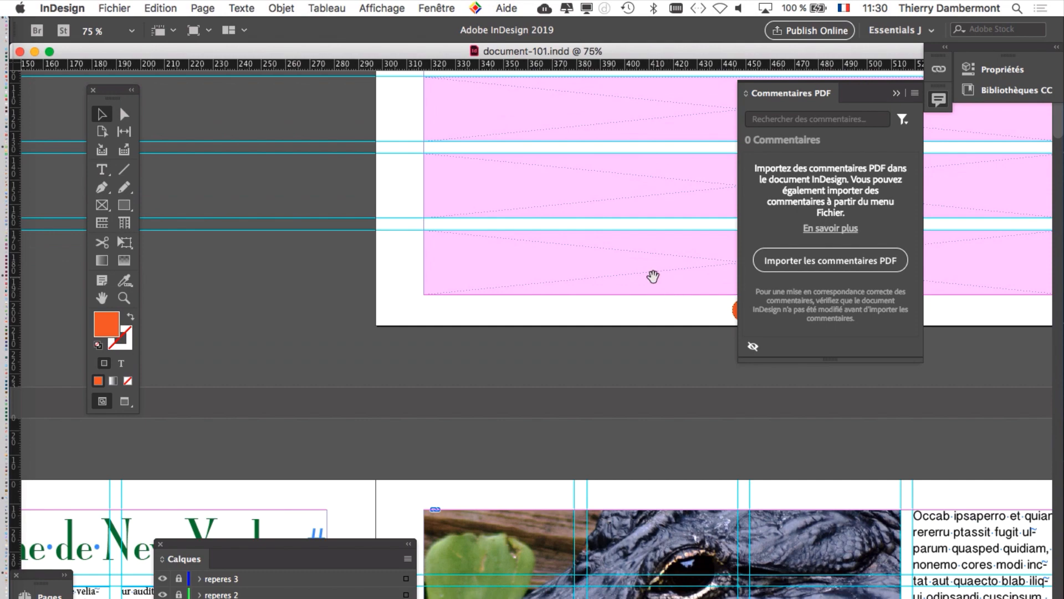
pyautogui.moveTo(653, 276); pyautogui.dragTo(281, 159)
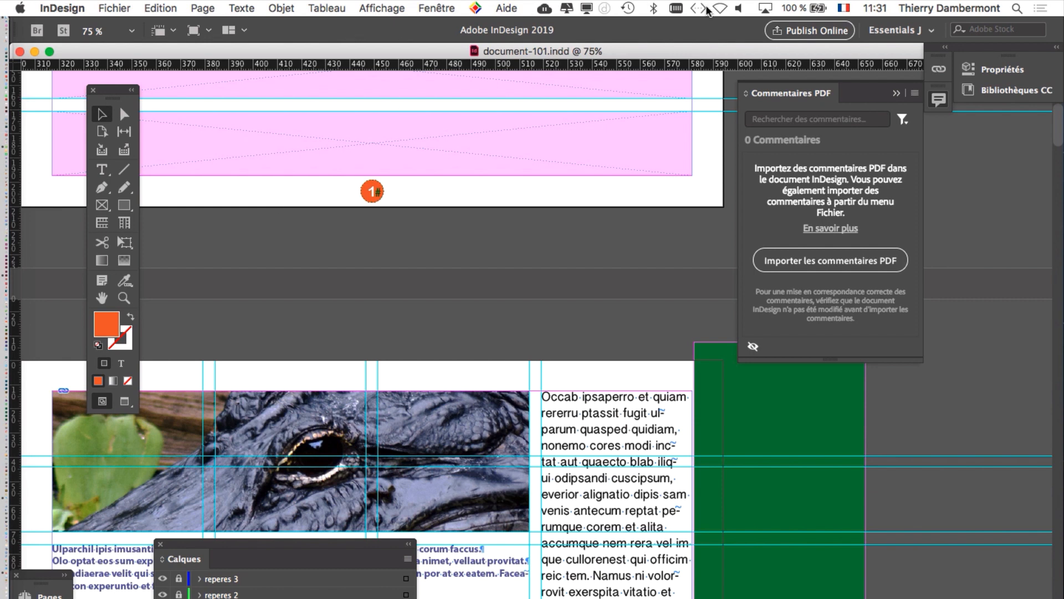
pyautogui.click(897, 93)
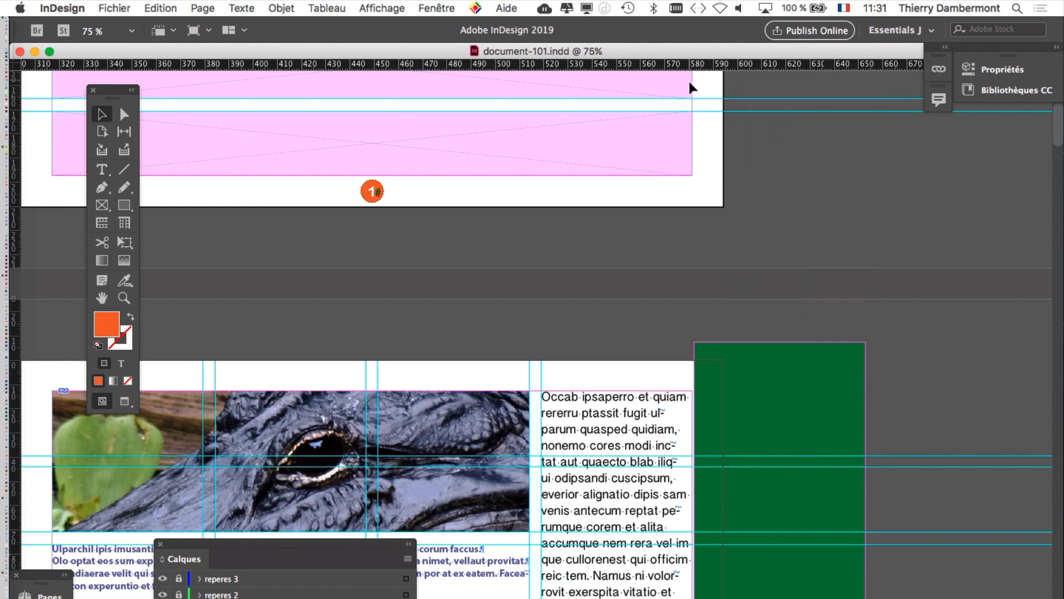
# Step: Expand the floating Pages panel, place it where all masters and spreads fit on screen, and select the left page of A-Master
pyautogui.moveTo(36, 577); pyautogui.dragTo(803, 142)
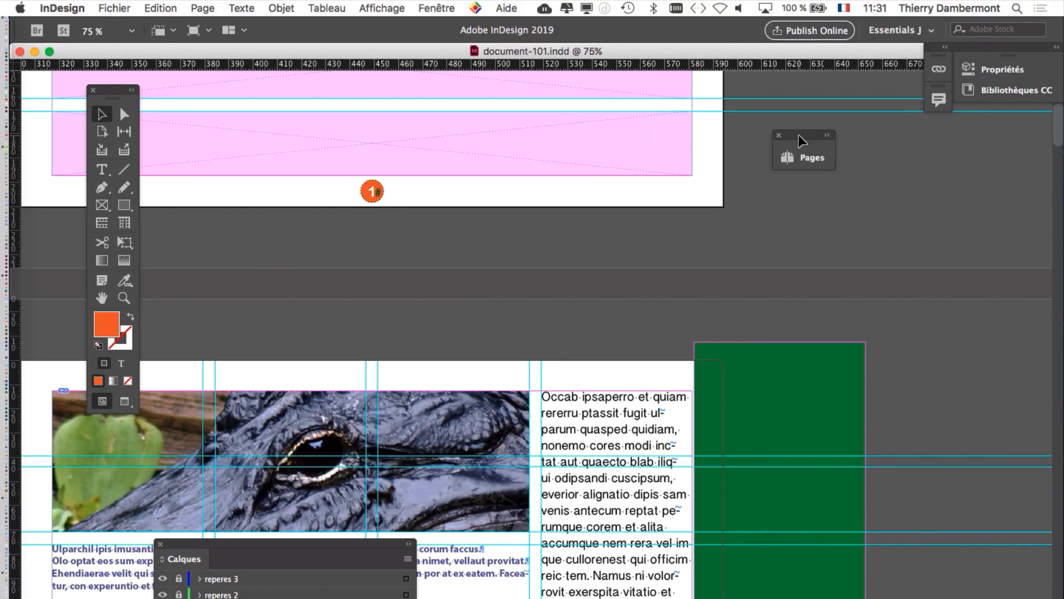
pyautogui.doubleClick(800, 140)
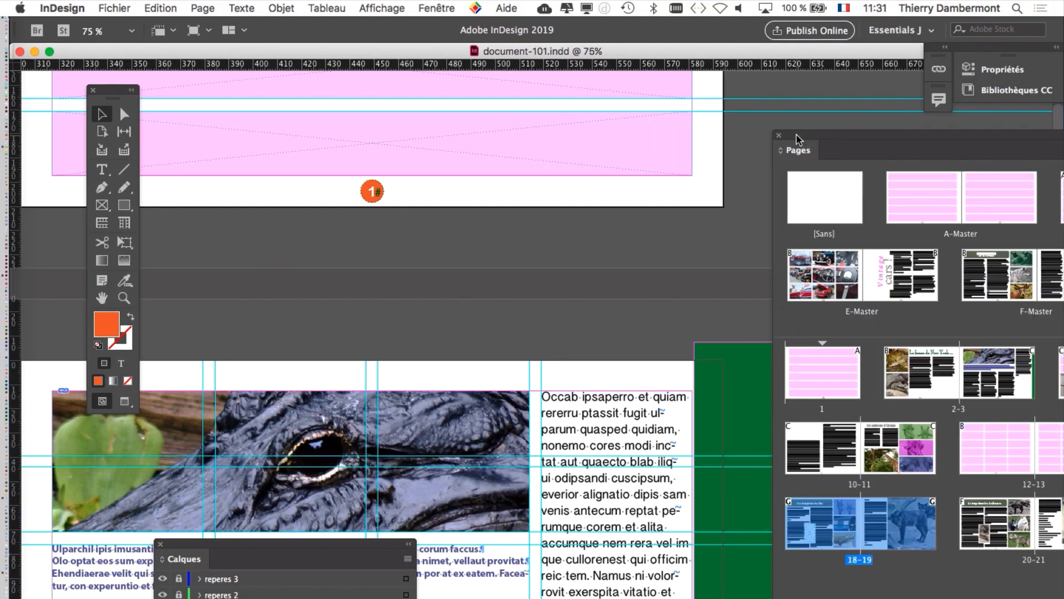
pyautogui.moveTo(800, 139); pyautogui.dragTo(221, 148)
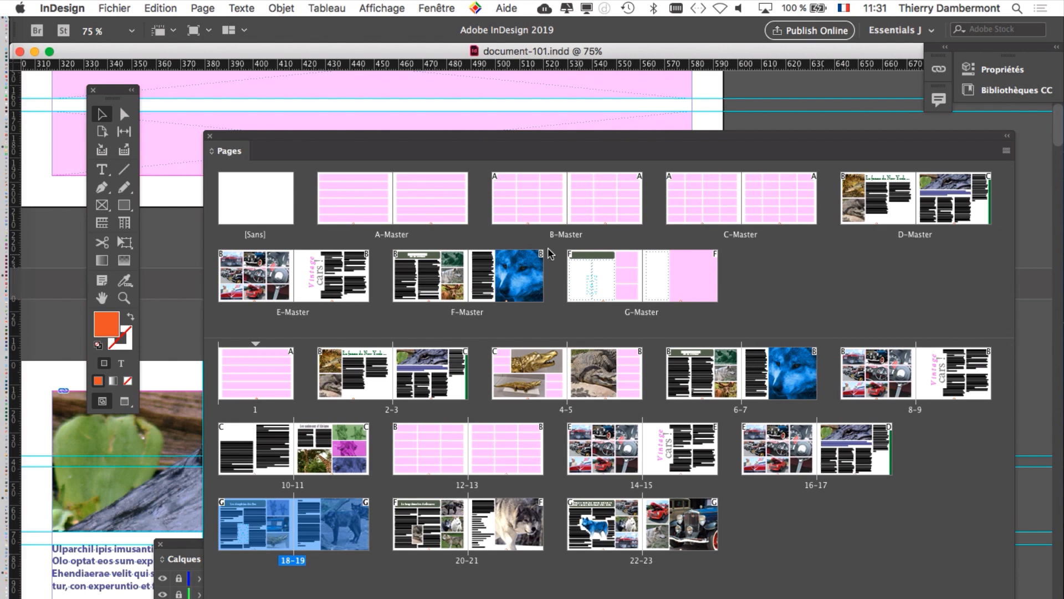
pyautogui.moveTo(422, 220)
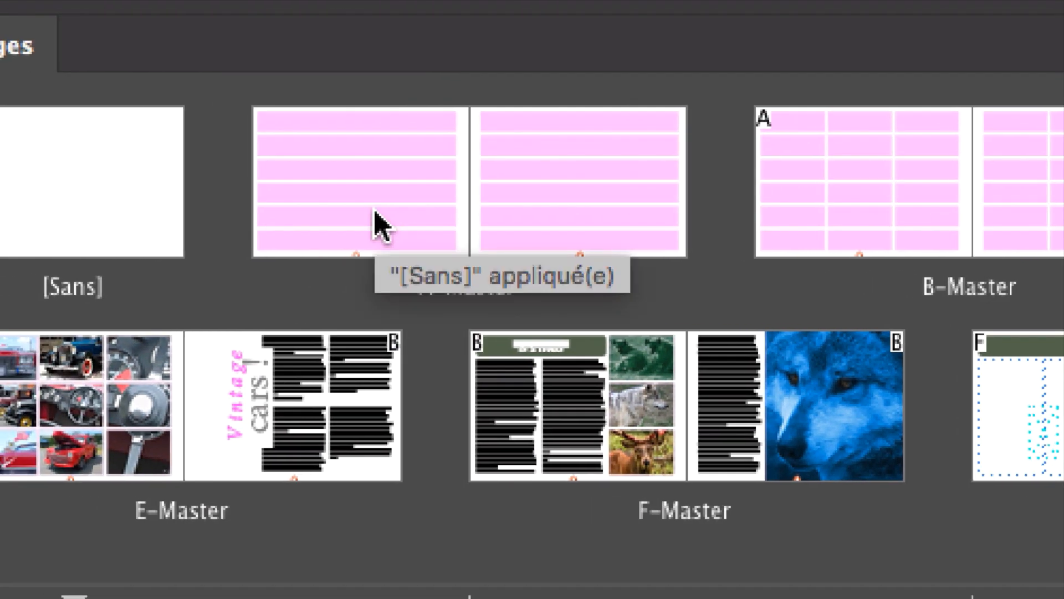
pyautogui.click(373, 210)
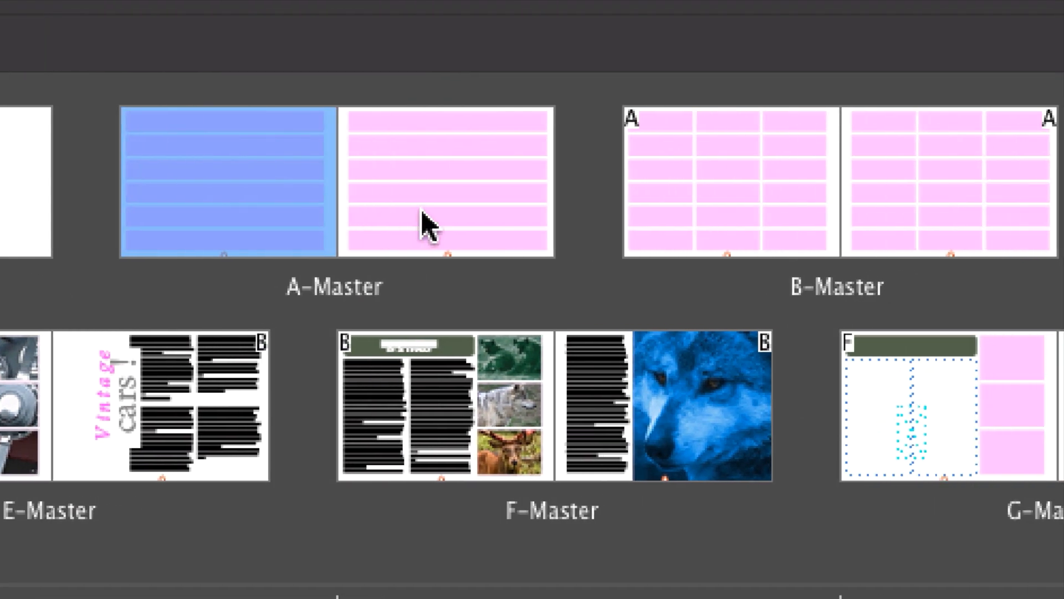
# Step: Select the full A-Master spread and compare its layout grid with the B-Master and C-Master pages that are based on it
pyautogui.keyDown('shift'); pyautogui.click(552, 210); pyautogui.keyUp('shift')
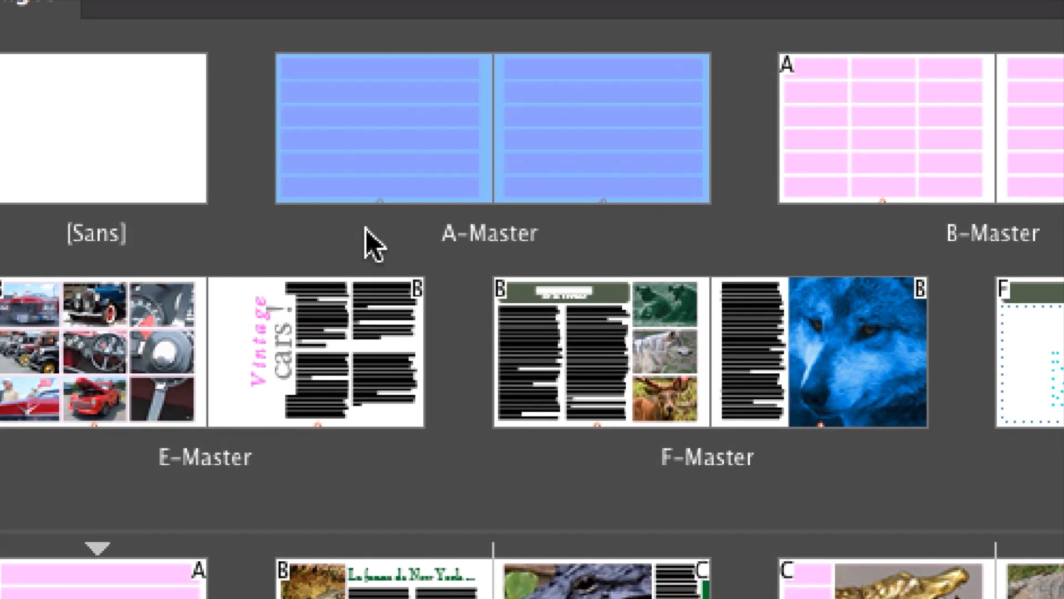
pyautogui.click(208, 281)
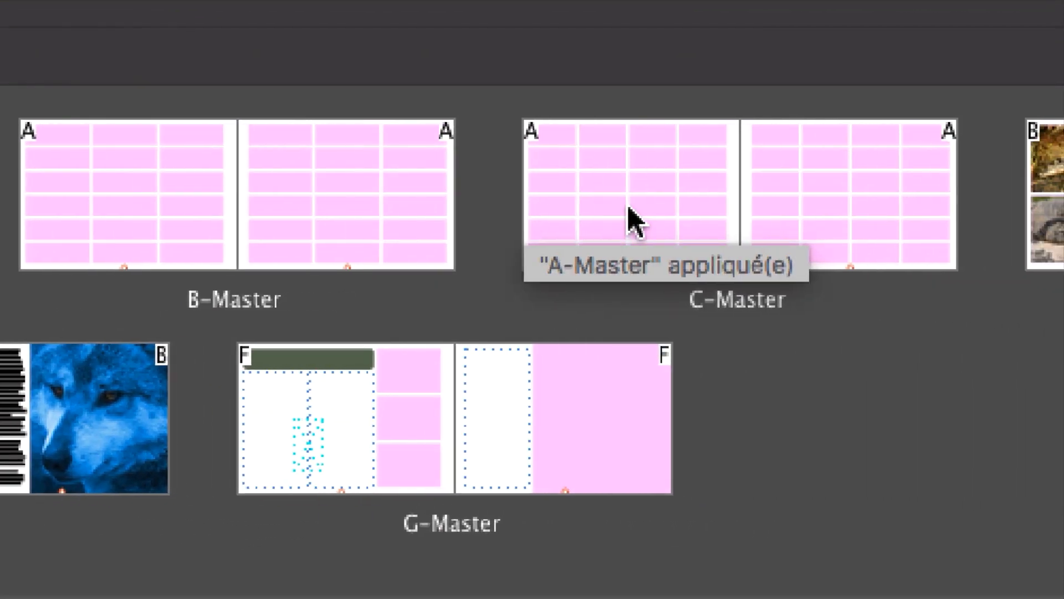
pyautogui.click(628, 207)
pyautogui.click(783, 205)
pyautogui.click(651, 208)
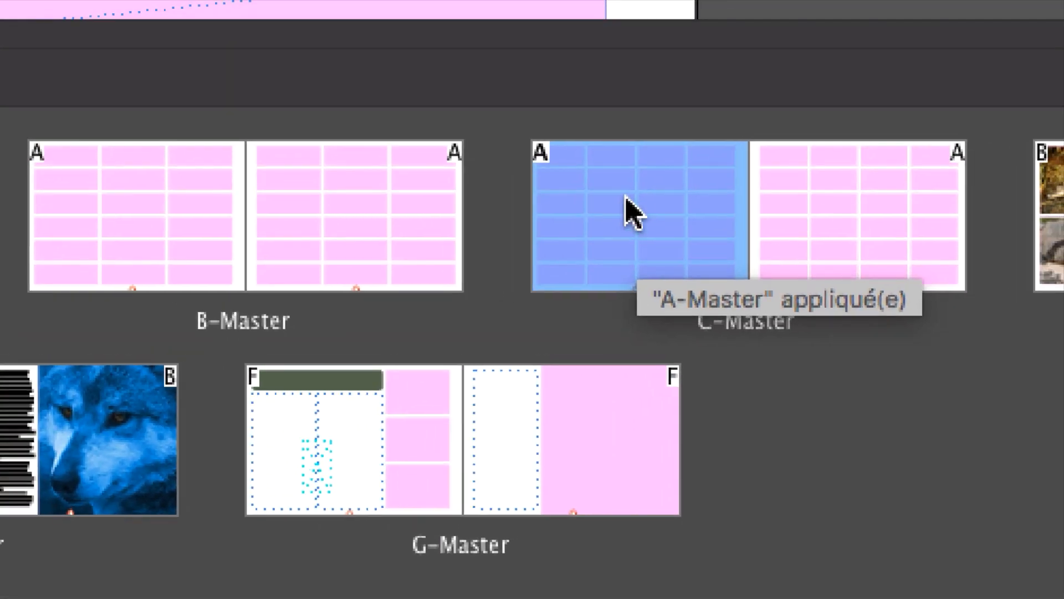
pyautogui.click(428, 221)
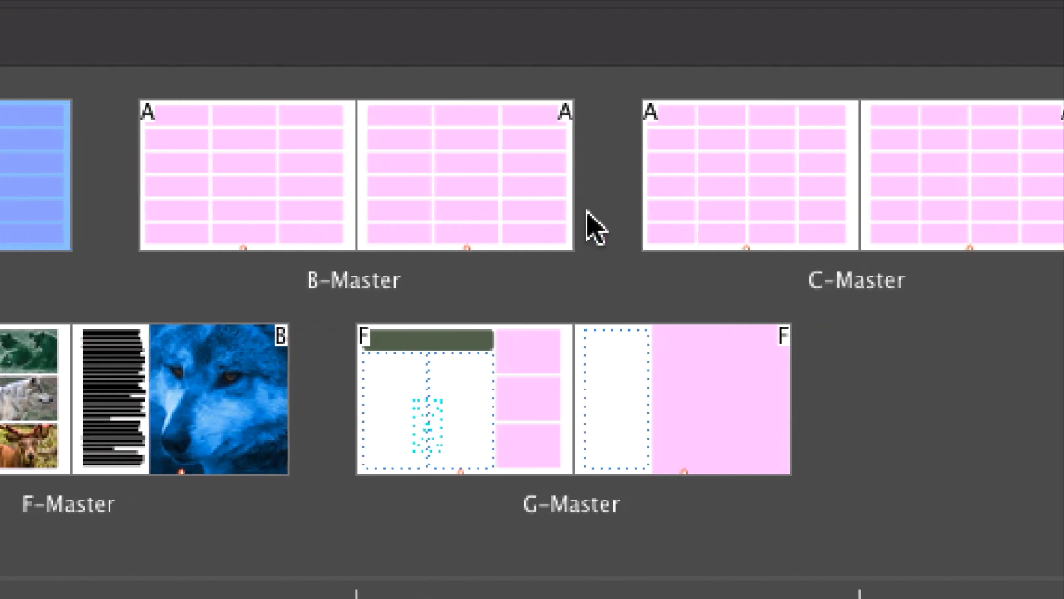
pyautogui.click(671, 225)
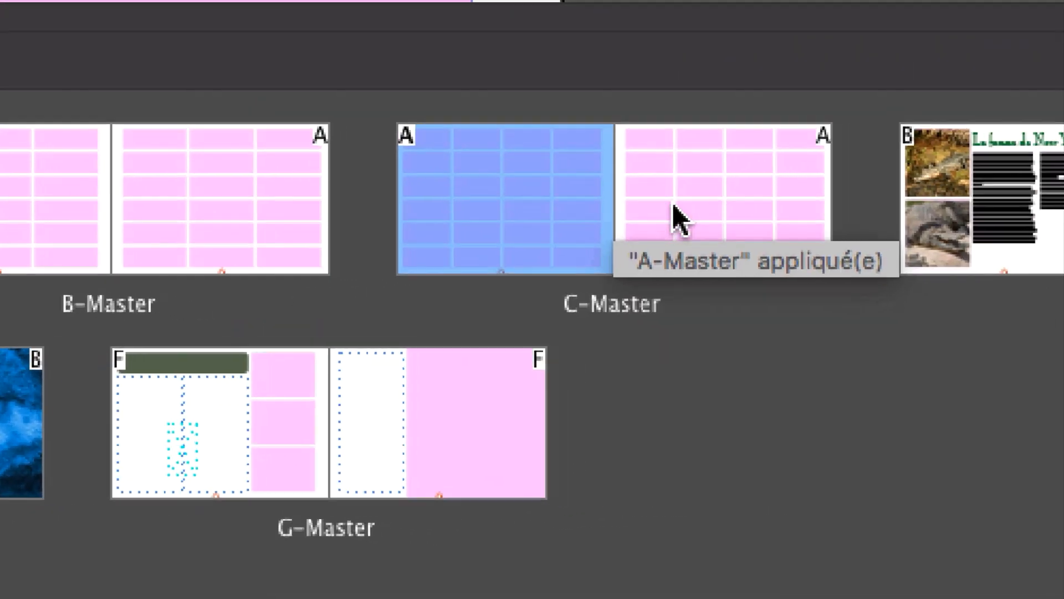
pyautogui.click(673, 205)
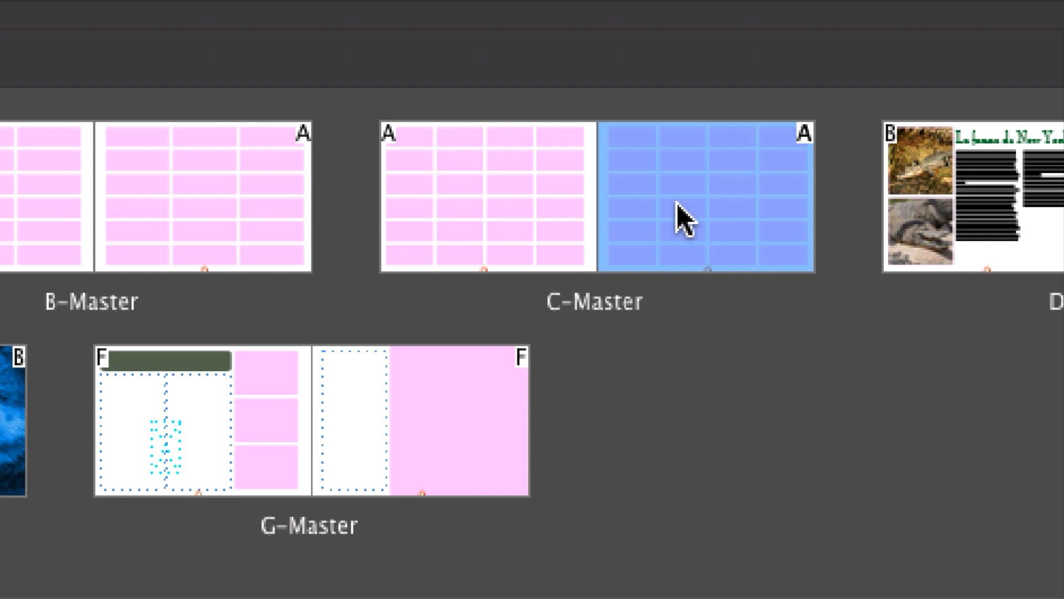
# Step: Select the two pages of D-Master in turn to check which parent master is applied to each
pyautogui.moveTo(684, 219); pyautogui.dragTo(1063, 228)
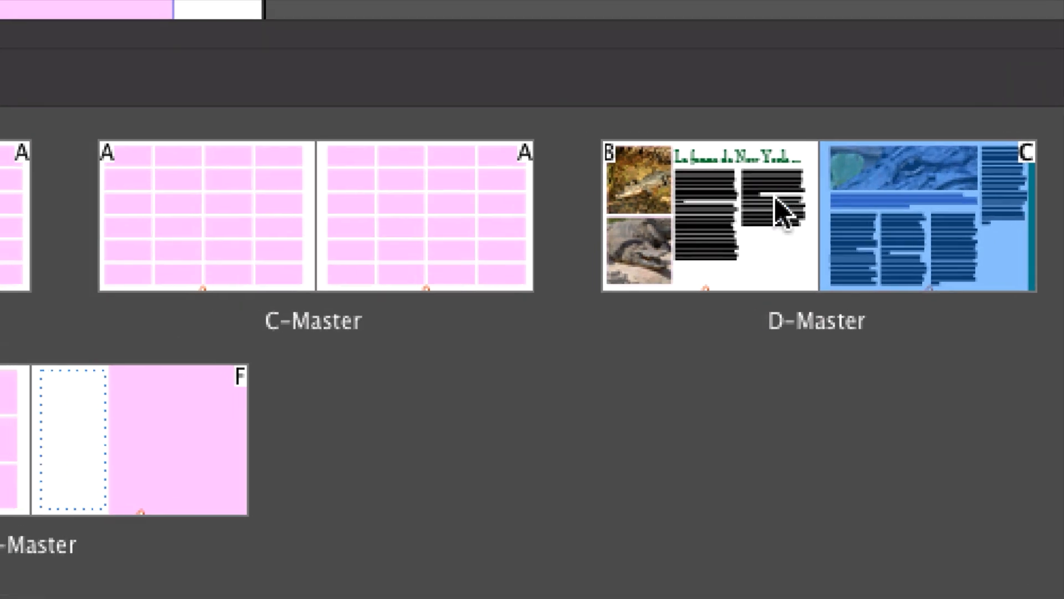
pyautogui.click(708, 174)
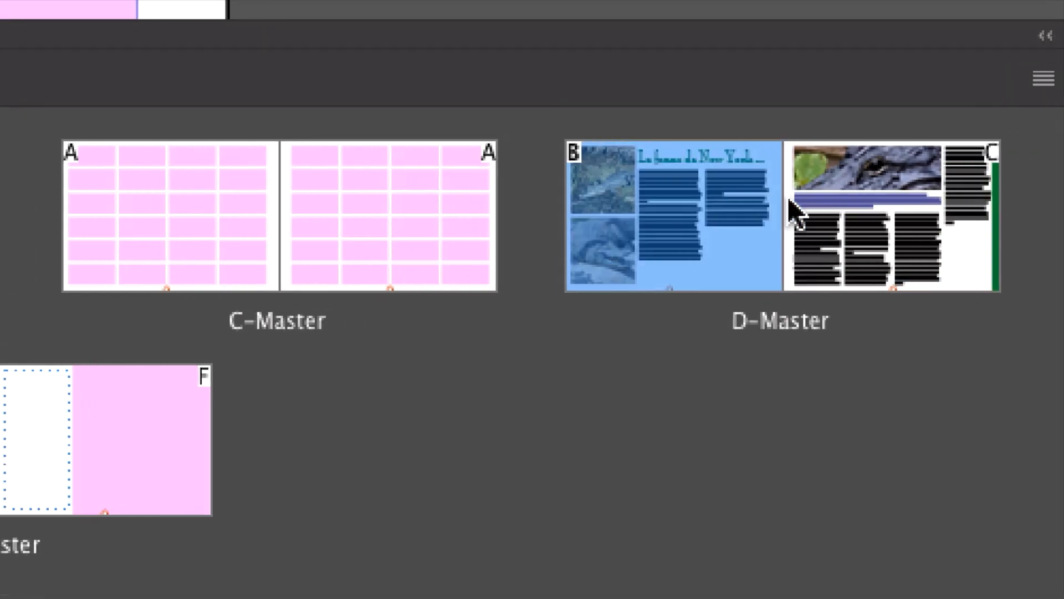
pyautogui.click(777, 171)
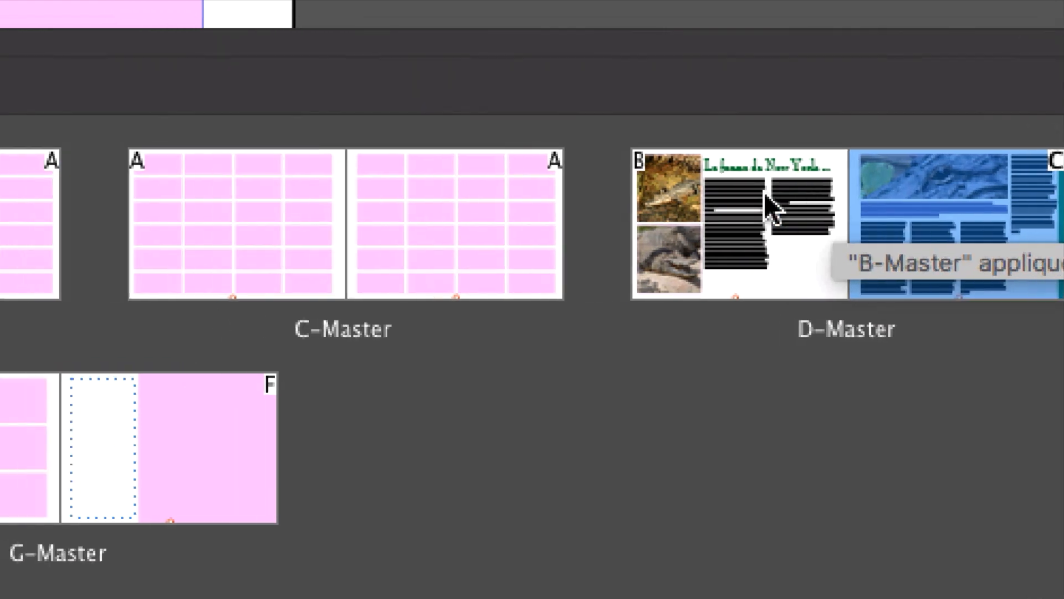
pyautogui.click(598, 183)
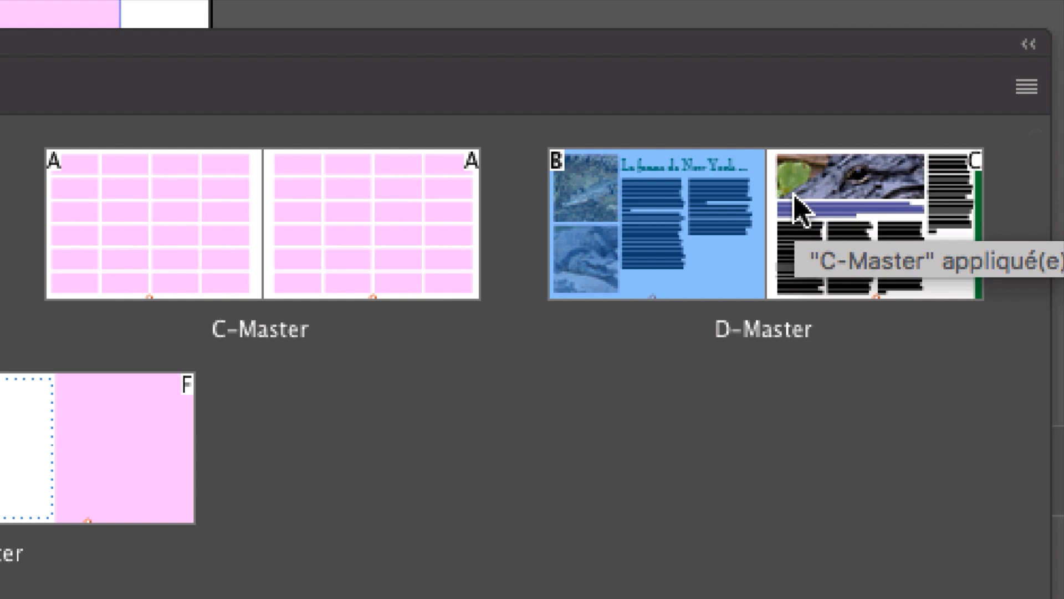
pyautogui.click(795, 198)
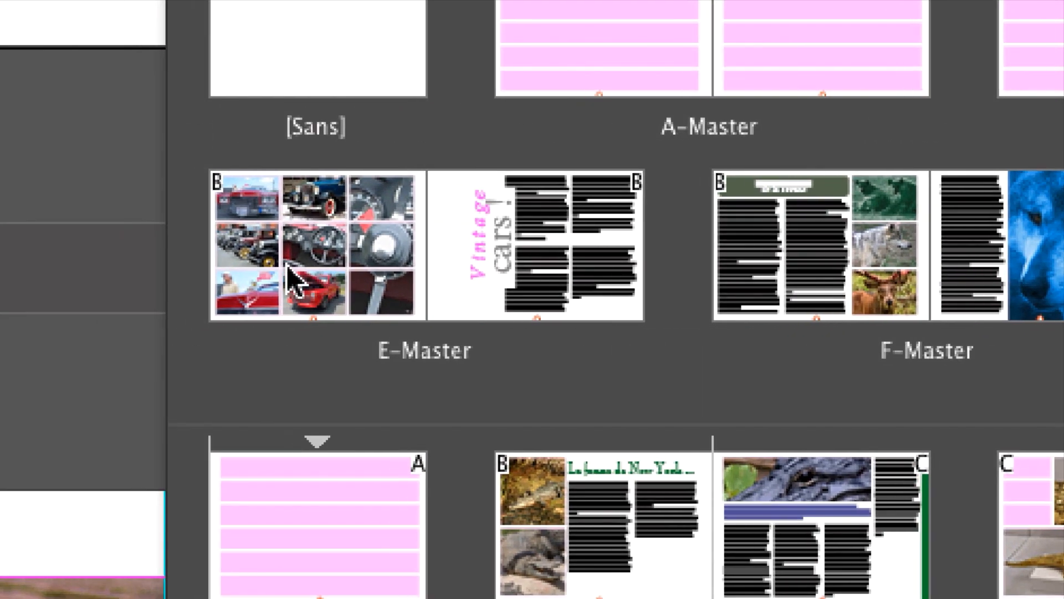
# Step: Go through the pages of E-Master, F-Master and G-Master to check which parent master each one uses
pyautogui.click(294, 280)
pyautogui.click(525, 298)
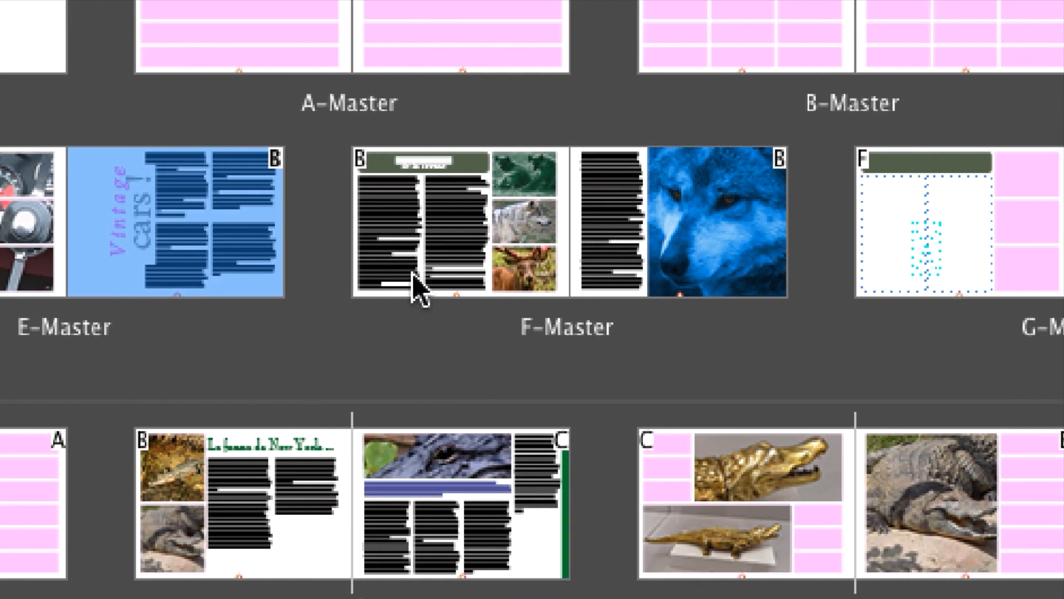
pyautogui.click(780, 308)
pyautogui.click(482, 286)
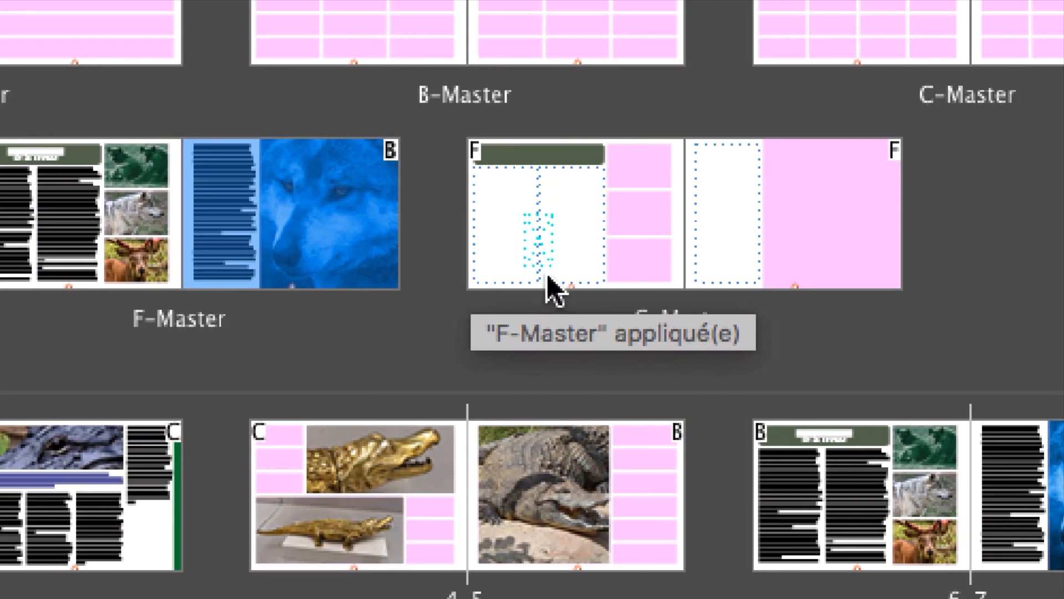
pyautogui.click(765, 284)
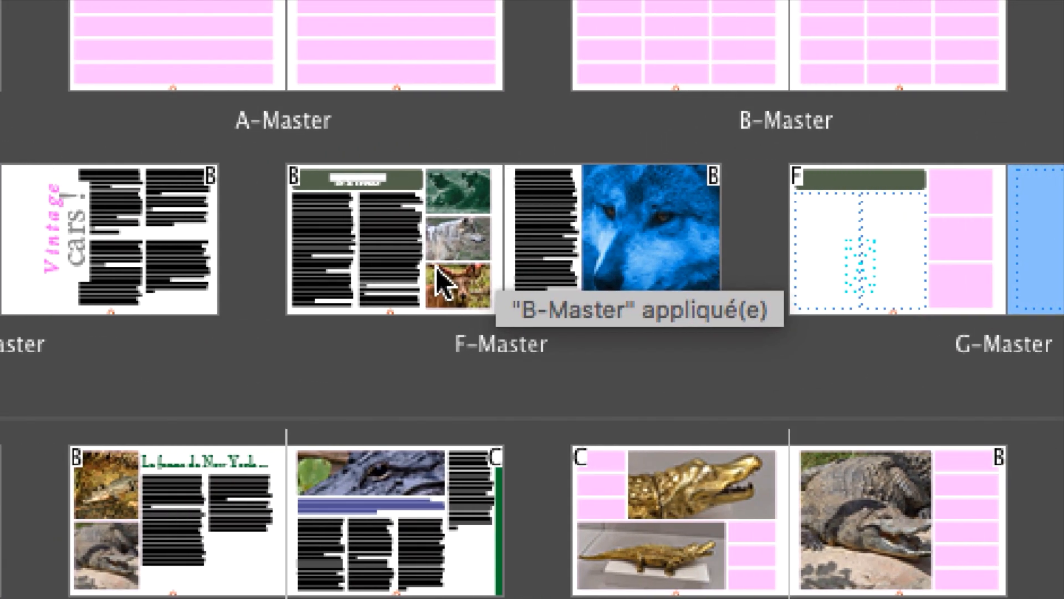
# Step: Alternate between the individual pages of F-Master and G-Master to examine how G-Master derives from F-Master
pyautogui.click(518, 266)
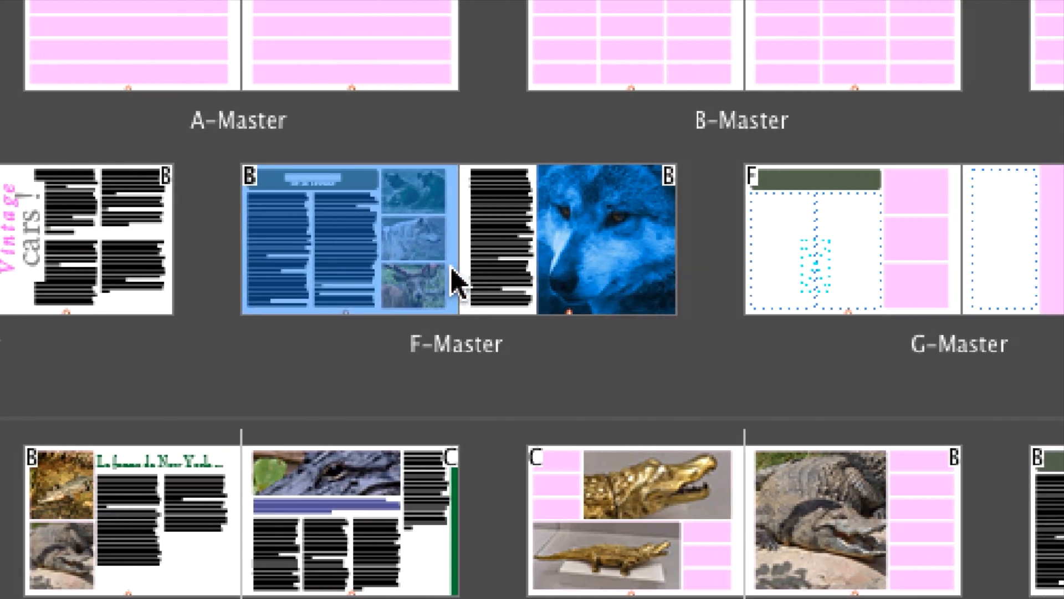
pyautogui.click(679, 265)
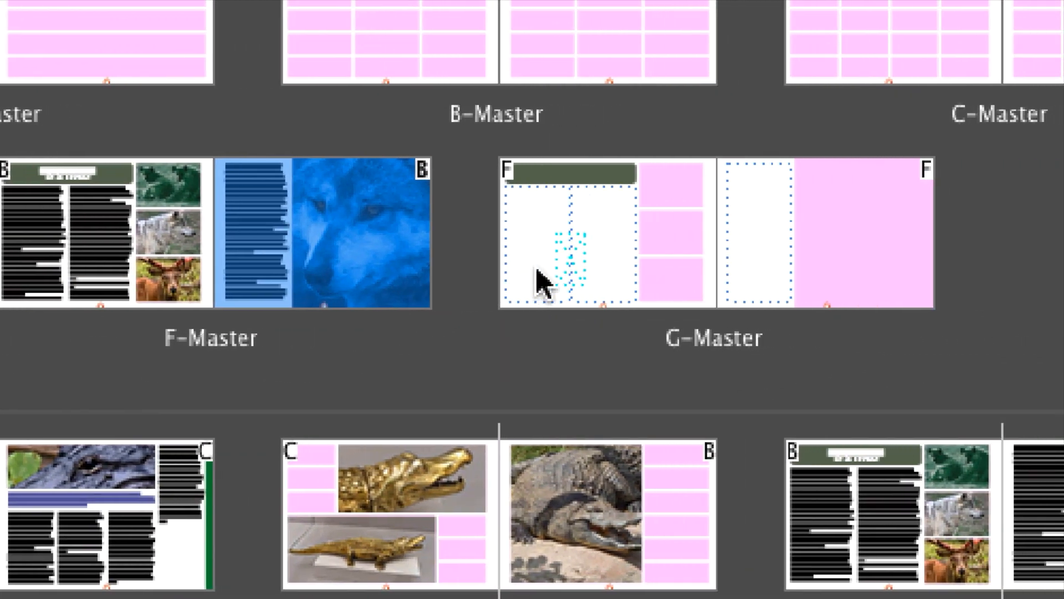
pyautogui.click(700, 275)
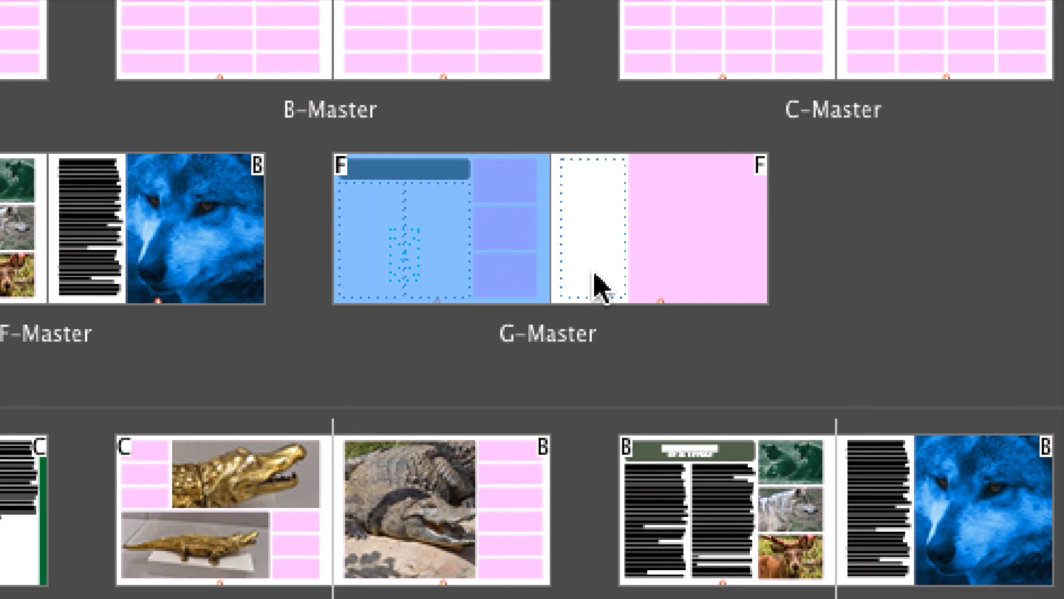
pyautogui.click(760, 274)
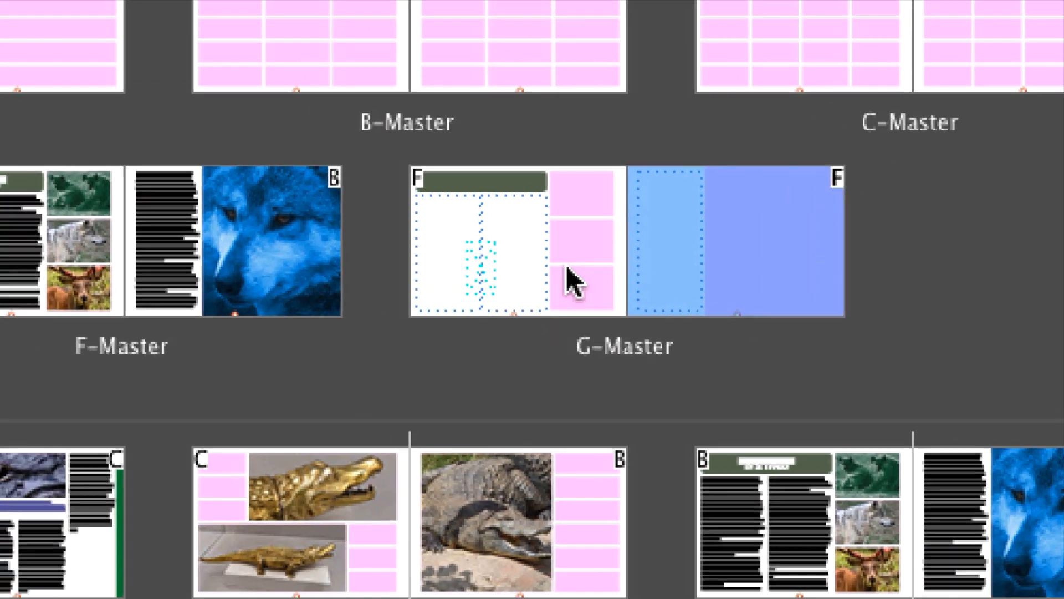
pyautogui.click(647, 258)
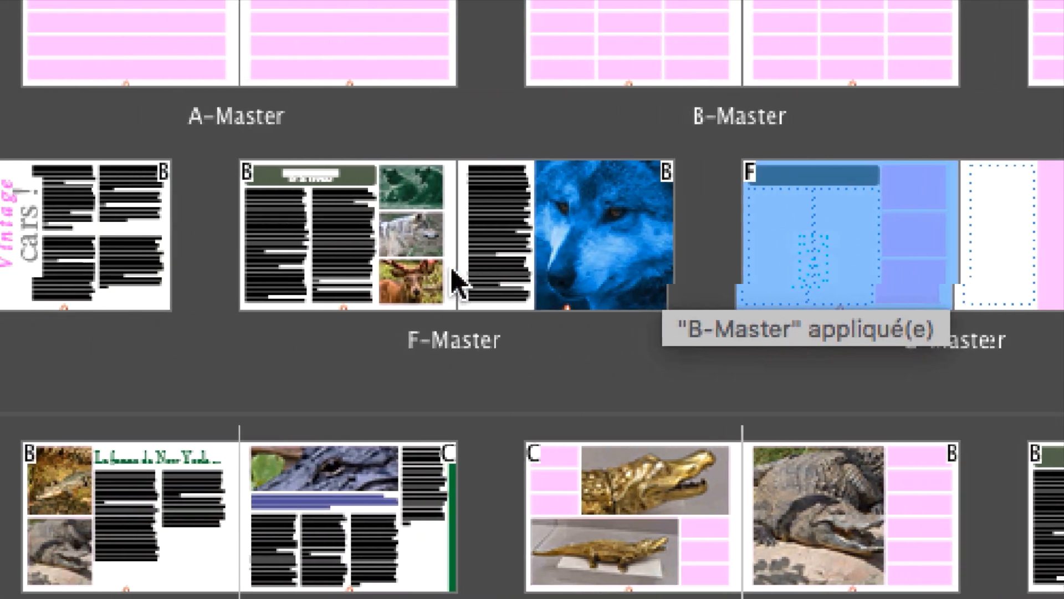
pyautogui.click(127, 277)
pyautogui.click(199, 279)
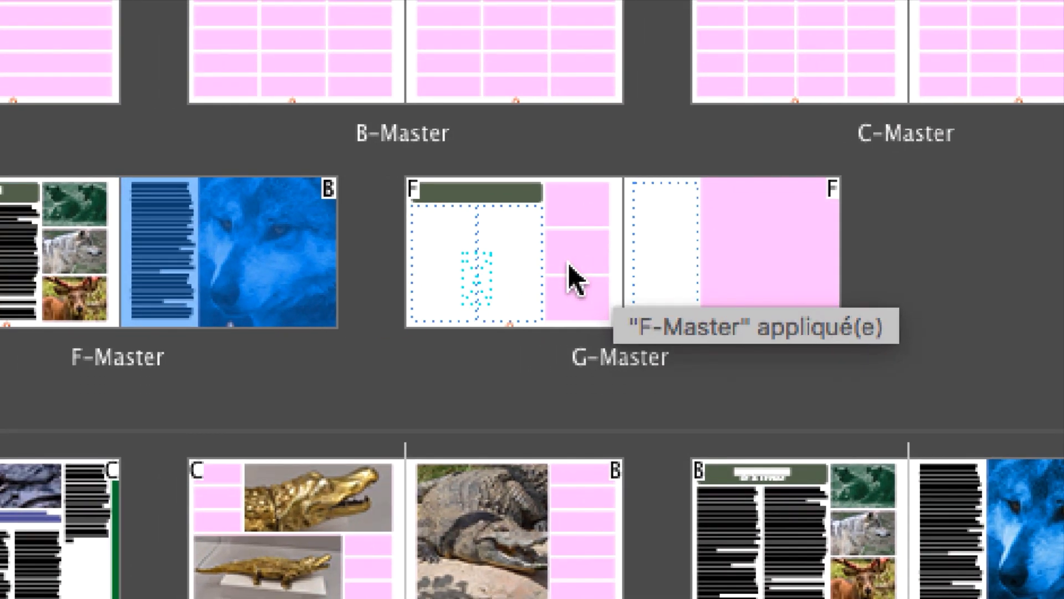
pyautogui.click(571, 277)
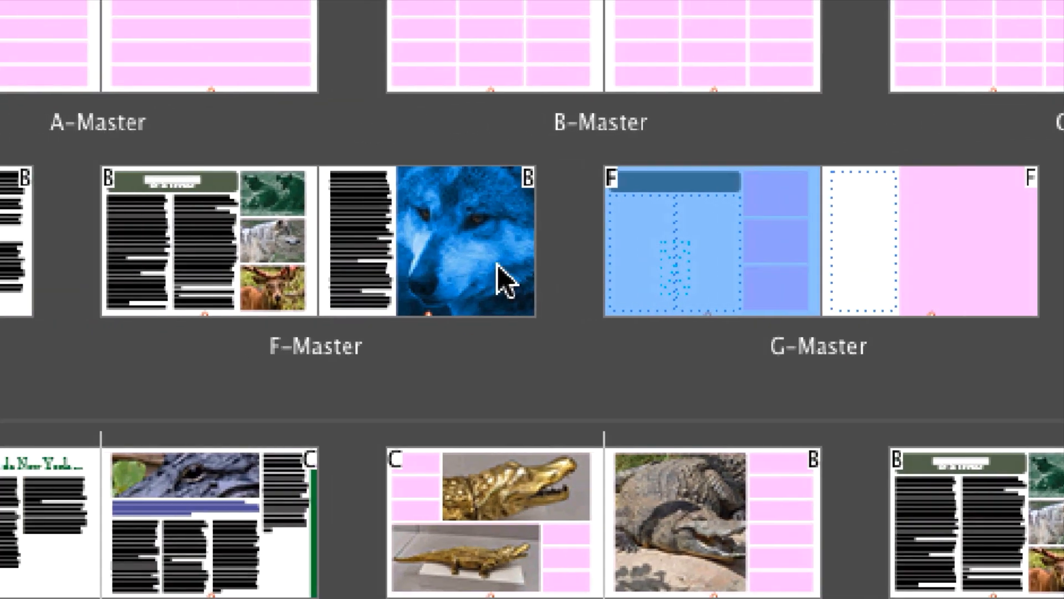
# Step: Compare the full F-Master and G-Master spreads by selecting both pages of F-Master followed by both pages of G-Master
pyautogui.click(57, 273)
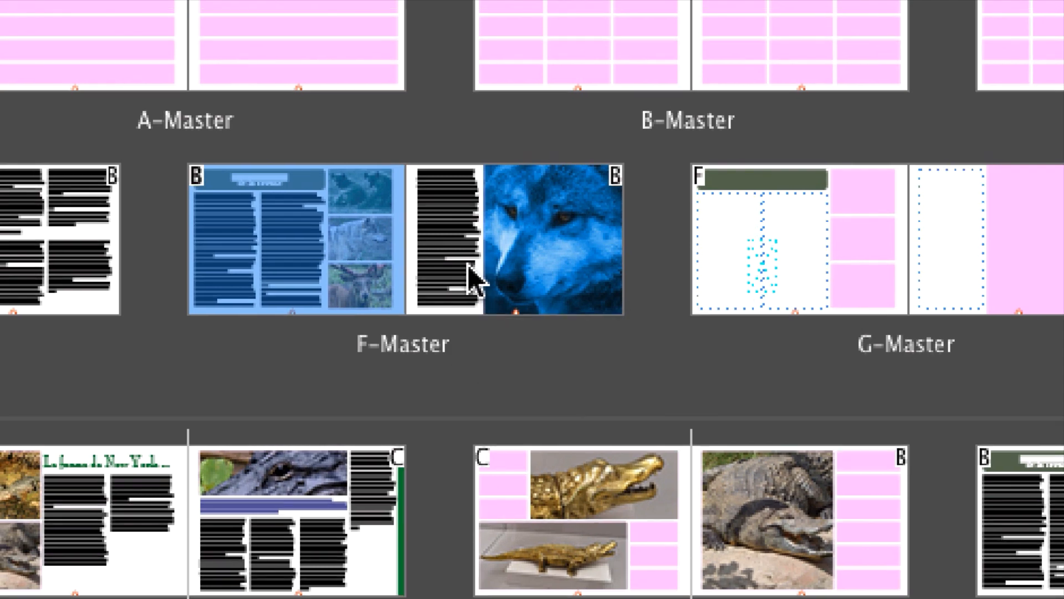
pyautogui.keyDown('shift'); pyautogui.click(472, 275); pyautogui.keyUp('shift')
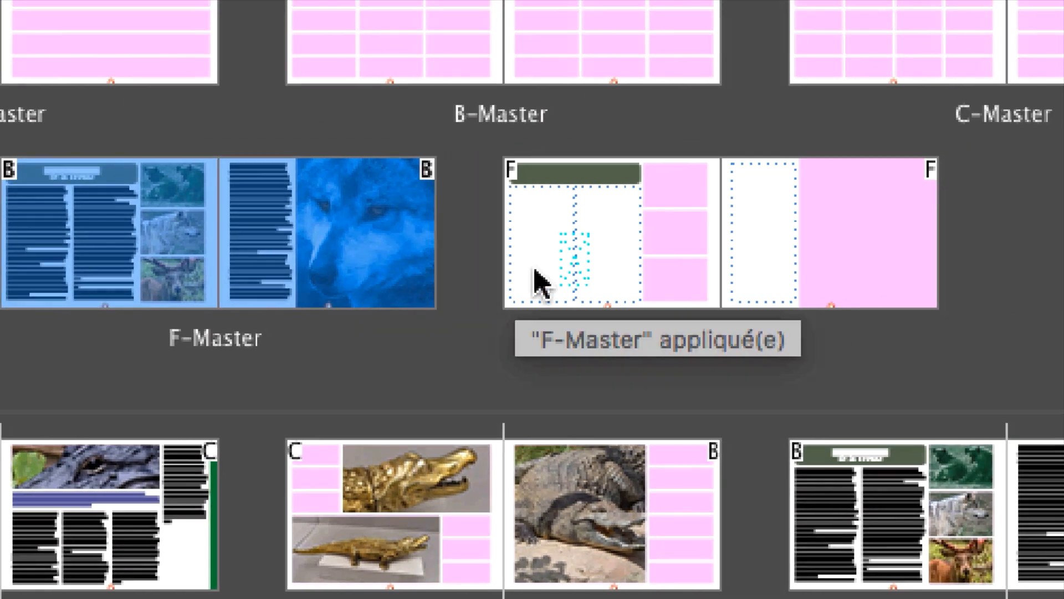
pyautogui.click(785, 253)
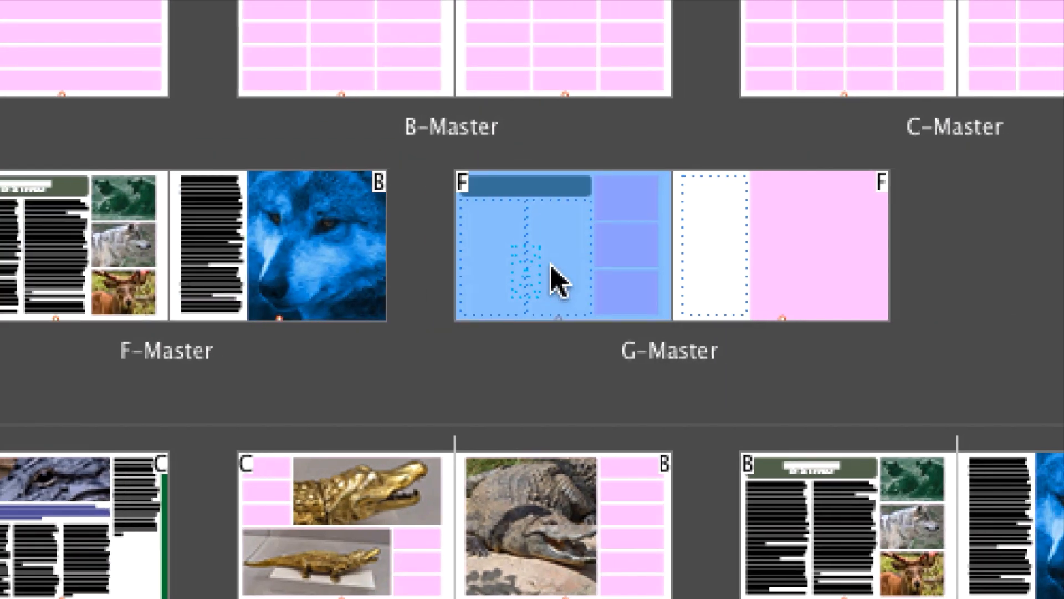
pyautogui.keyDown('shift'); pyautogui.click(956, 266); pyautogui.keyUp('shift')
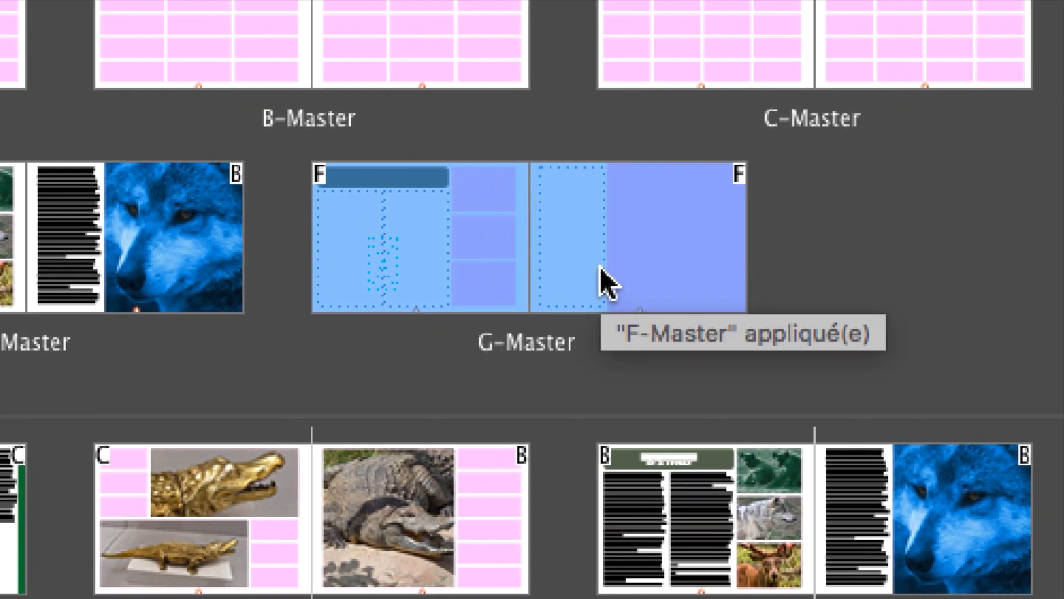
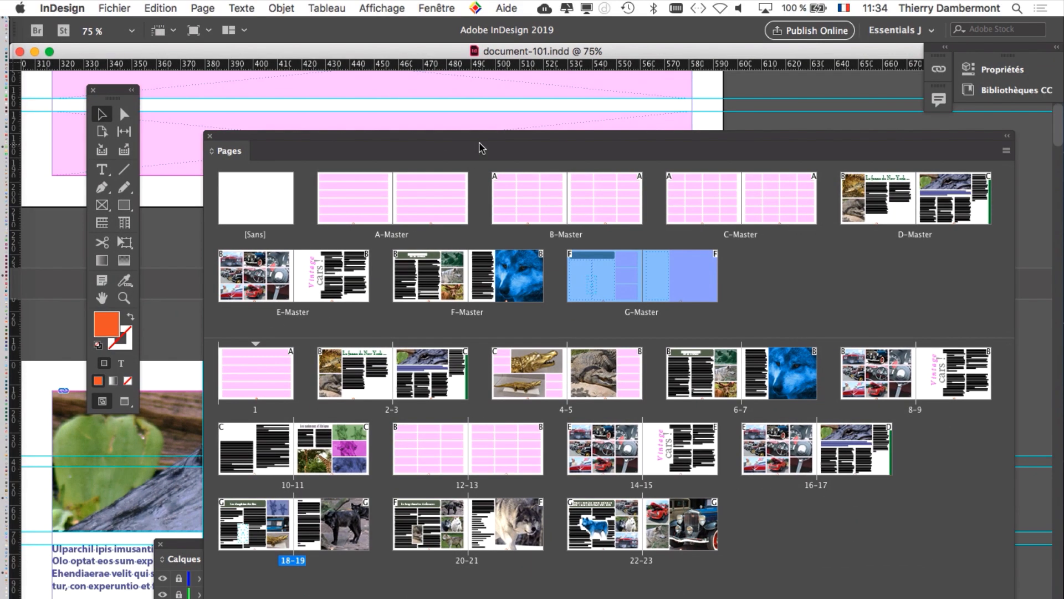
# Step: Open the first page of B-Master and bring its grid of placeholder frames into view
pyautogui.moveTo(479, 133); pyautogui.dragTo(462, 71)
pyautogui.click(344, 146)
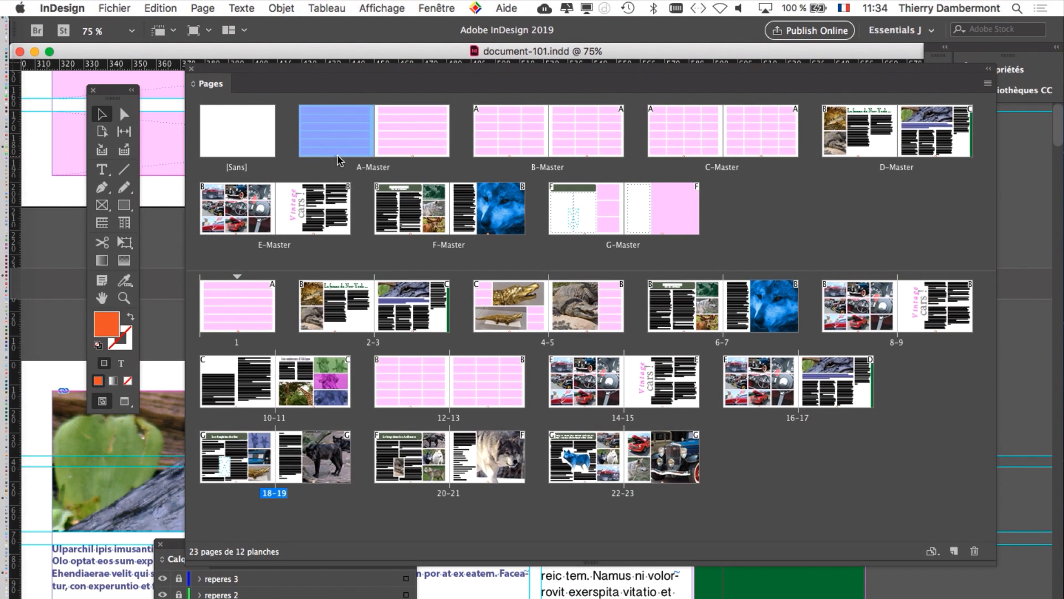
pyautogui.moveTo(355, 146); pyautogui.dragTo(538, 143)
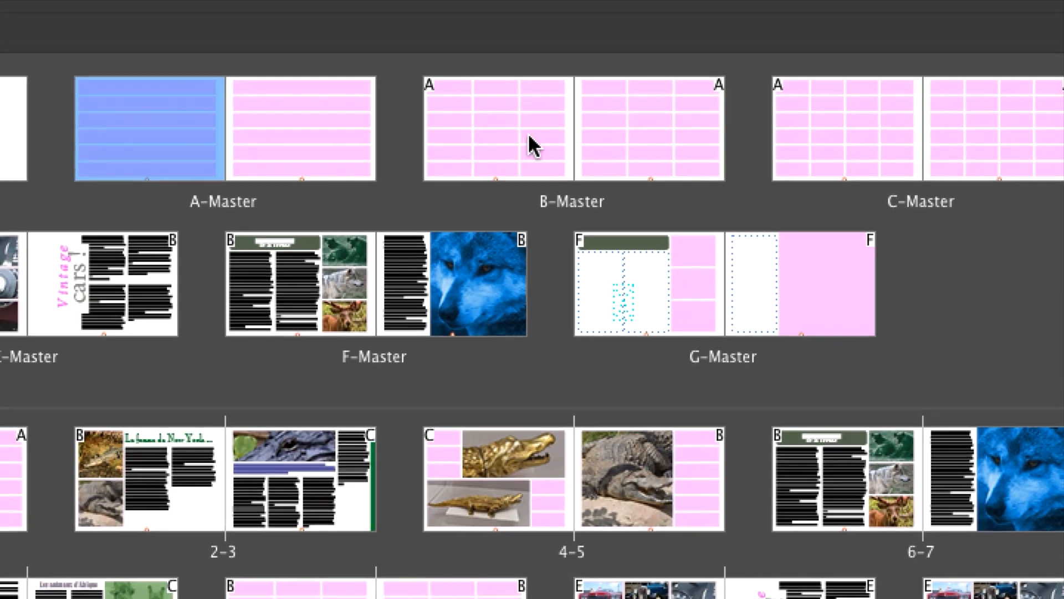
pyautogui.click(528, 139)
pyautogui.doubleClick(527, 135)
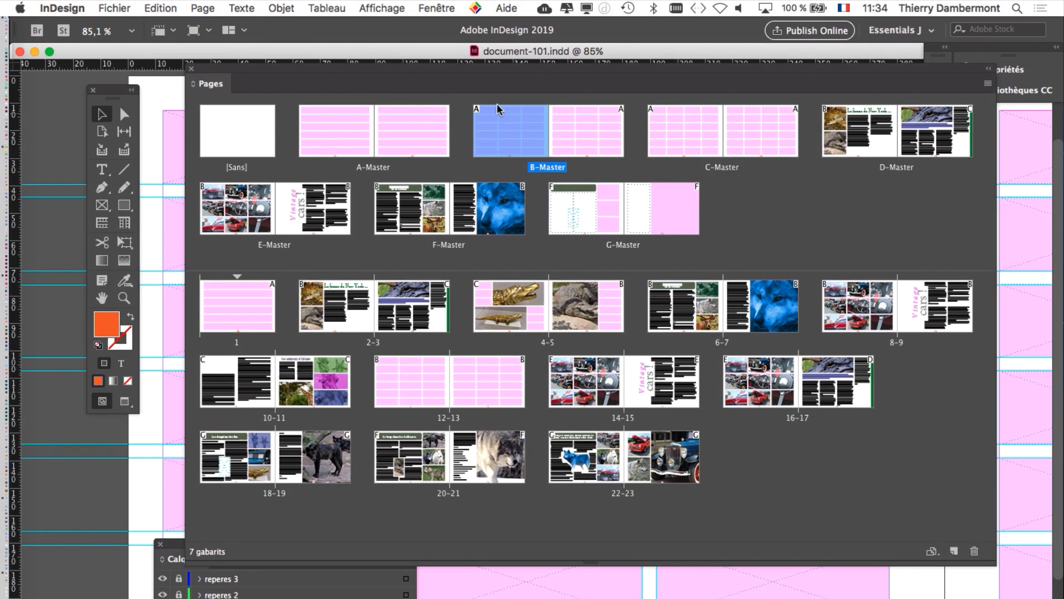
pyautogui.moveTo(454, 75); pyautogui.dragTo(922, 137)
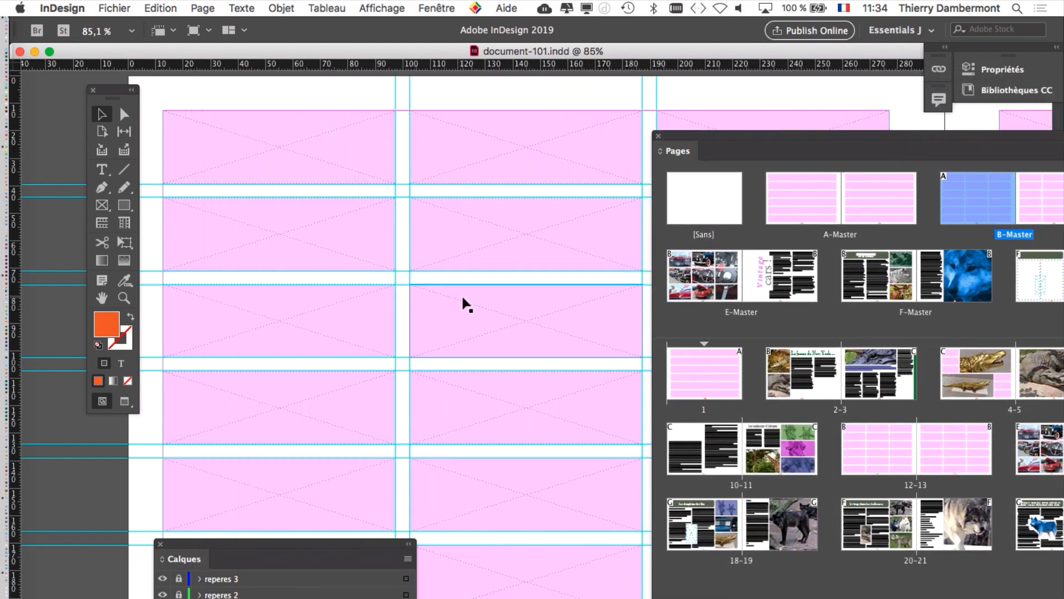
pyautogui.press('super+minus')
pyautogui.press('super+minus')
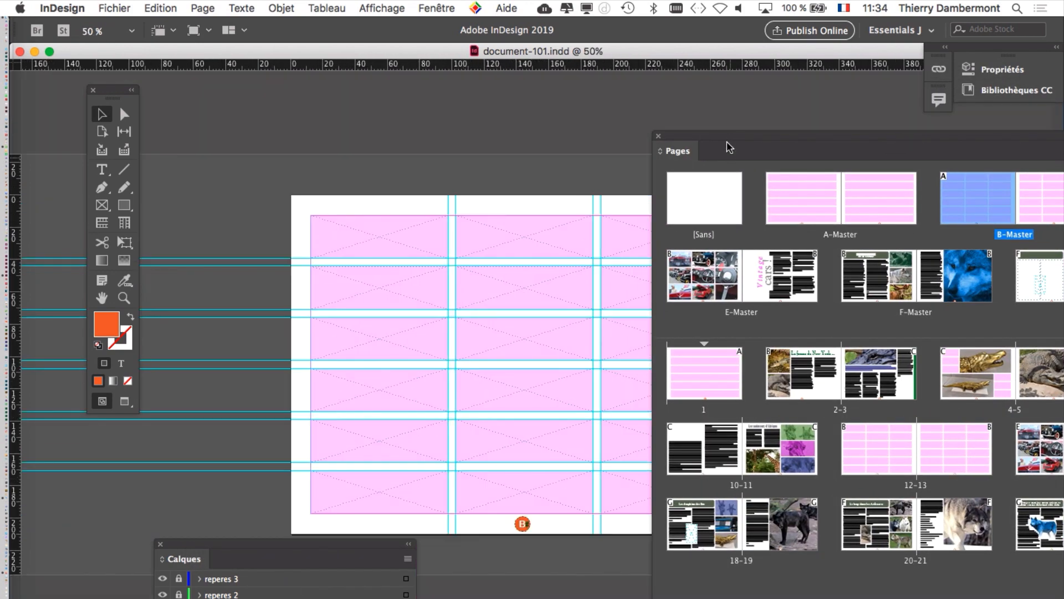
pyautogui.moveTo(730, 148); pyautogui.dragTo(611, 98)
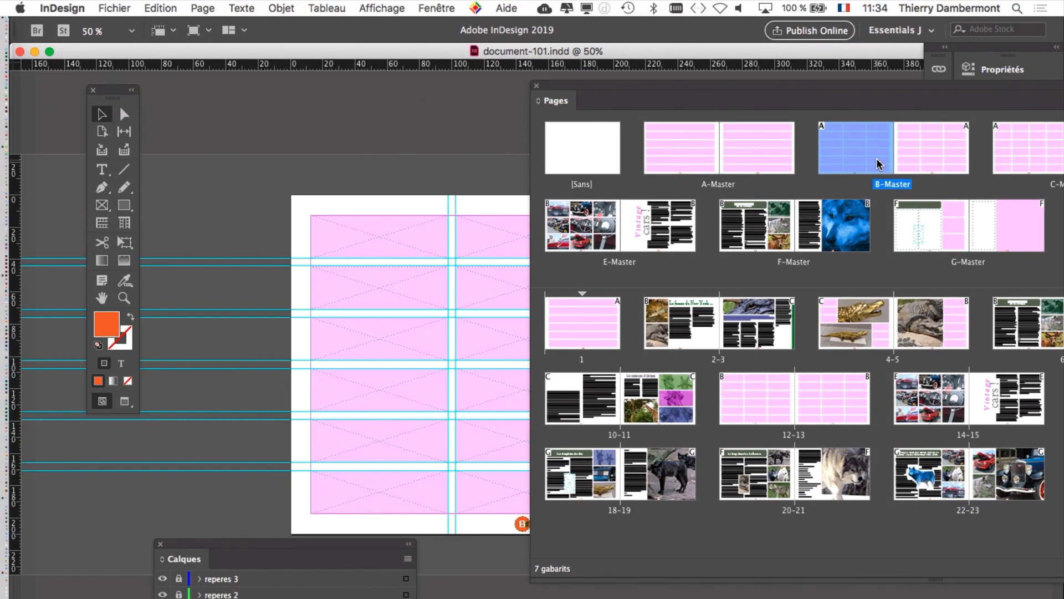
pyautogui.moveTo(462, 249); pyautogui.dragTo(261, 183)
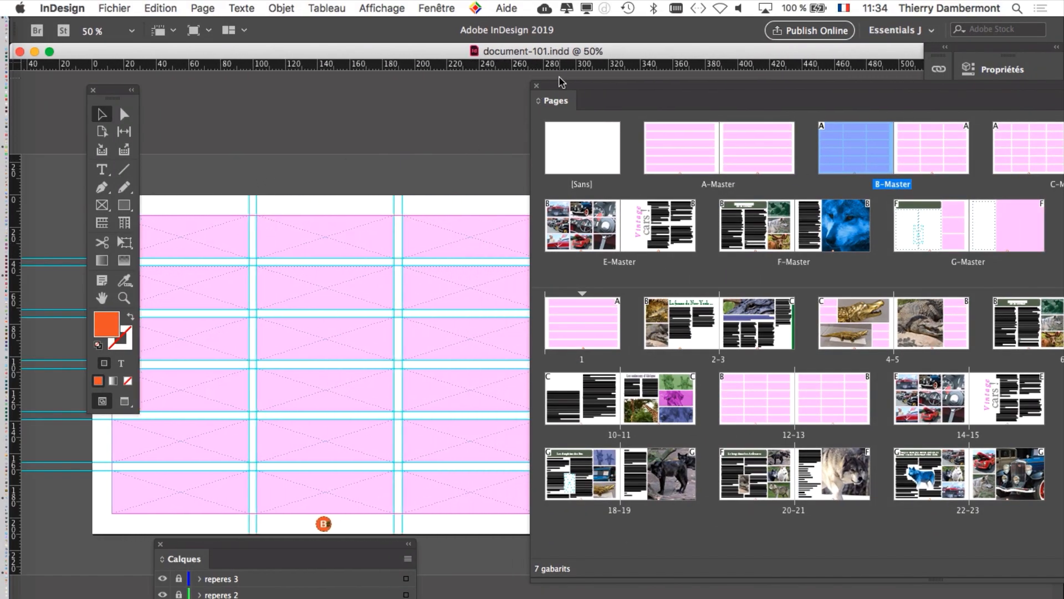
# Step: Select several placeholder frames in the middle and inner columns of B-Master's first page to check which belong to it
pyautogui.moveTo(561, 84); pyautogui.dragTo(802, 137)
pyautogui.press('super+plus')
pyautogui.scroll(-4, 447, 411)
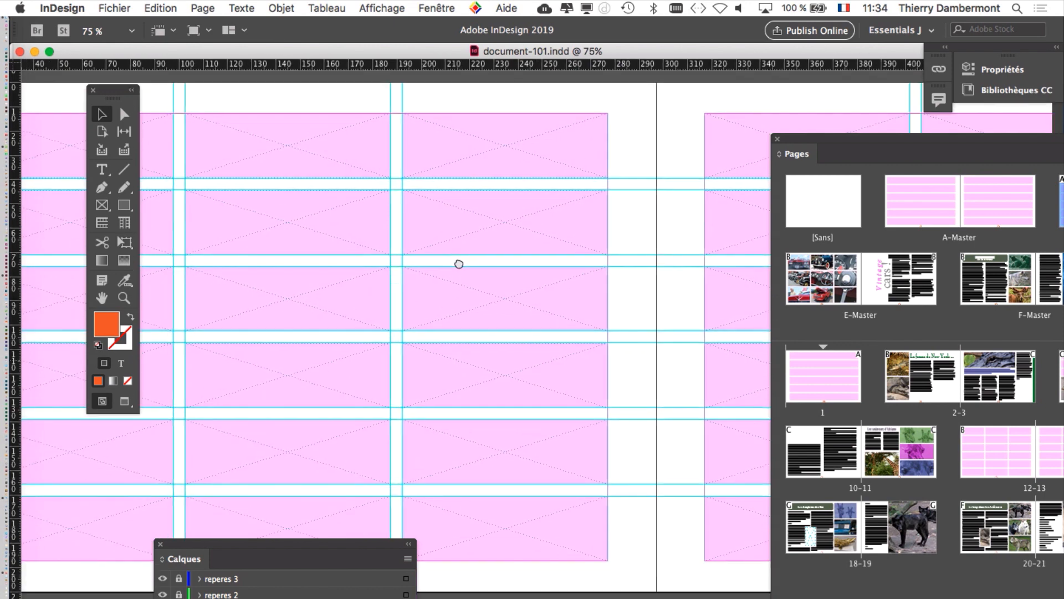
pyautogui.hscroll(-2, 459, 261)
pyautogui.click(498, 208)
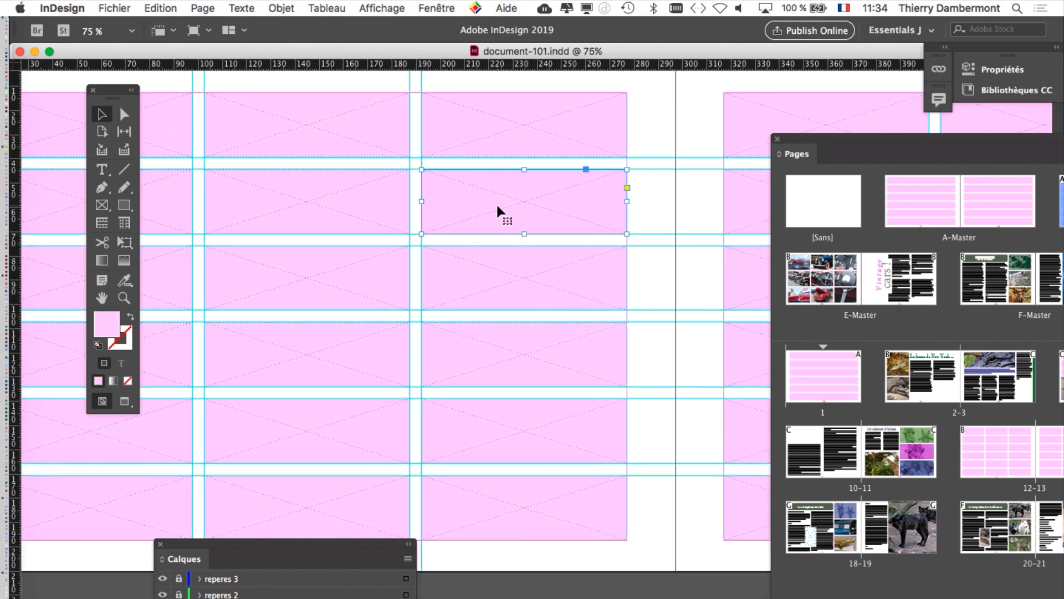
pyautogui.moveTo(499, 214); pyautogui.dragTo(499, 137)
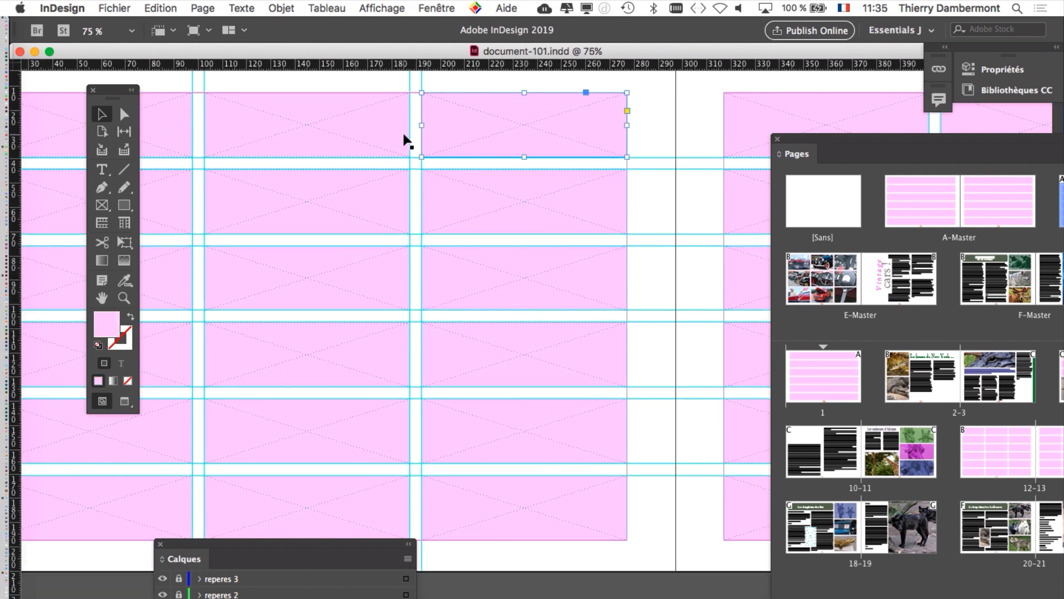
pyautogui.moveTo(408, 141); pyautogui.dragTo(382, 209)
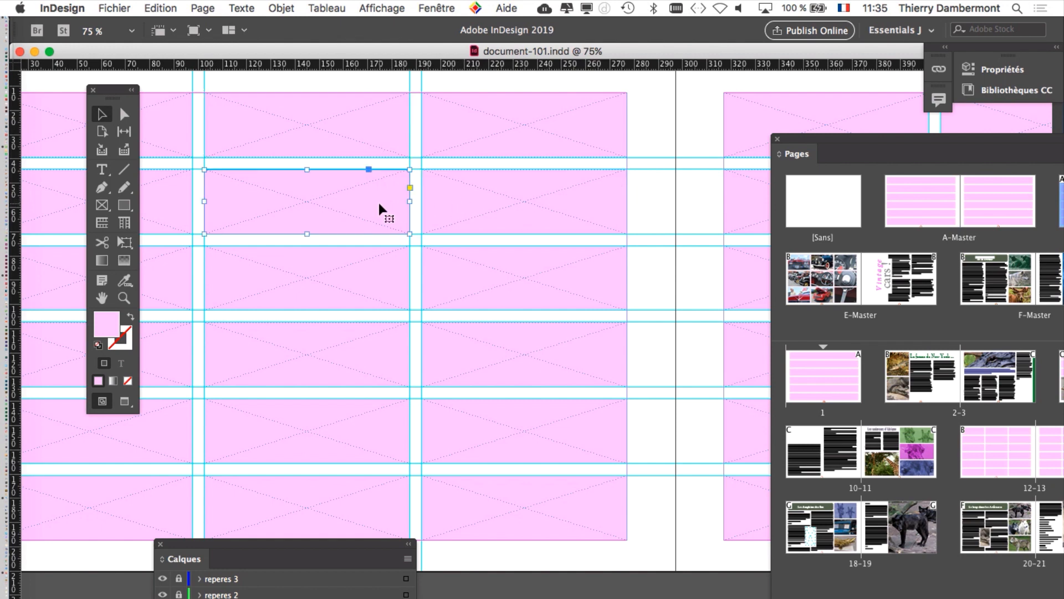
pyautogui.click(347, 262)
# Step: Magnify the orange page-number circle at the foot of B-Master's first page and try to select it
pyautogui.moveTo(327, 544); pyautogui.dragTo(322, 598)
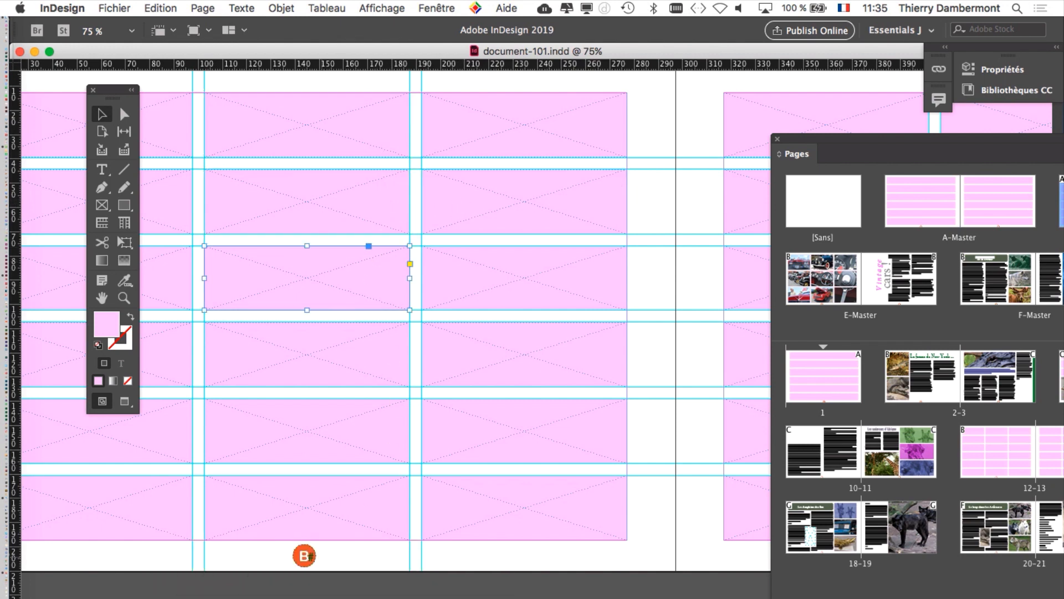
pyautogui.scroll(2, 294, 560)
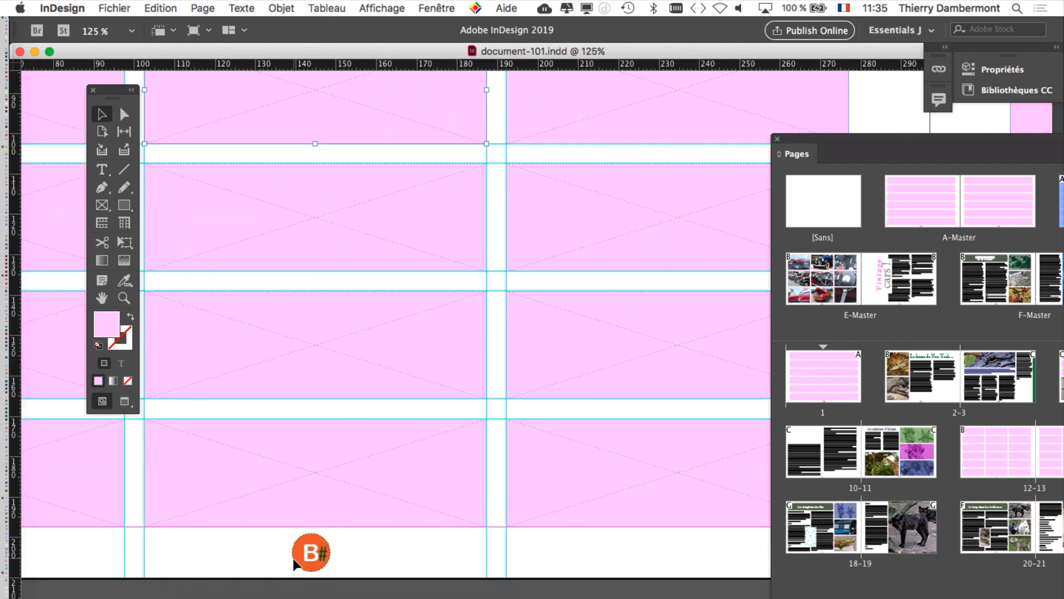
pyautogui.scroll(3, 295, 563)
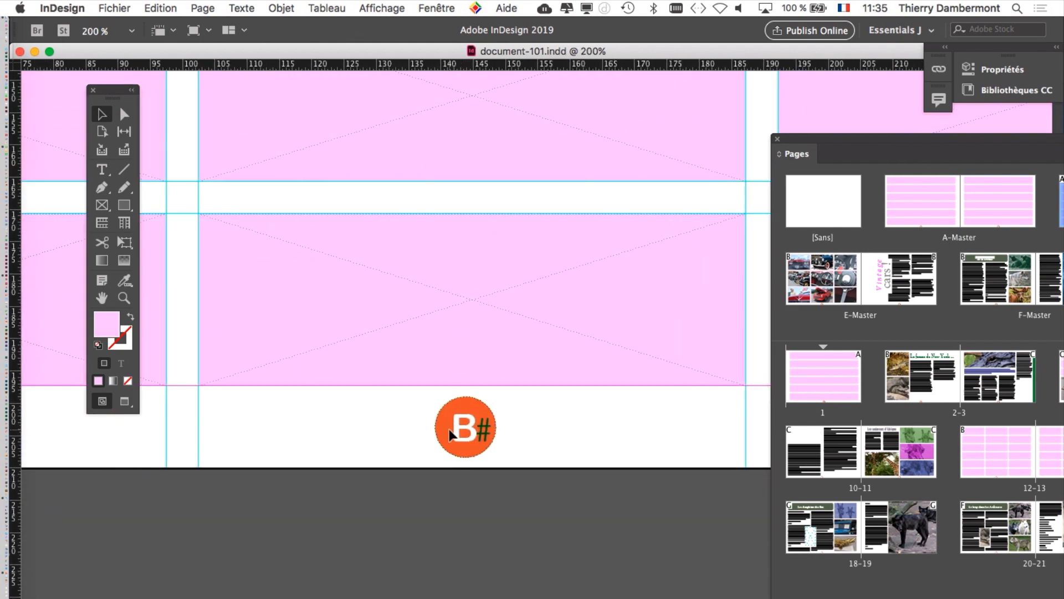
pyautogui.click(452, 434)
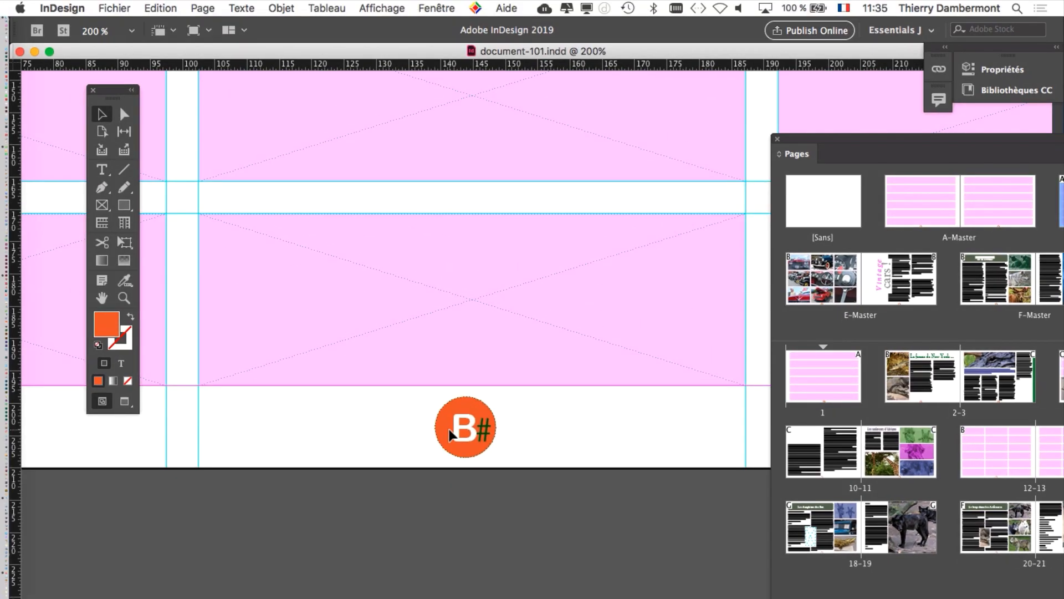
pyautogui.press('super+minus')
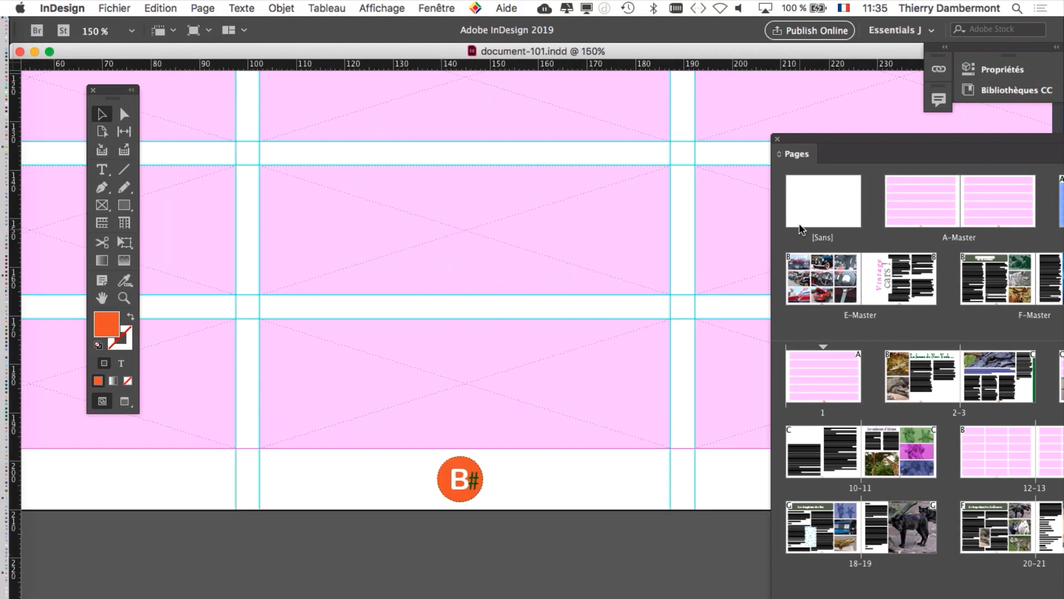
# Step: Open the first page of A-Master and examine the orange page-number circle at its foot up close
pyautogui.moveTo(834, 146); pyautogui.dragTo(313, 105)
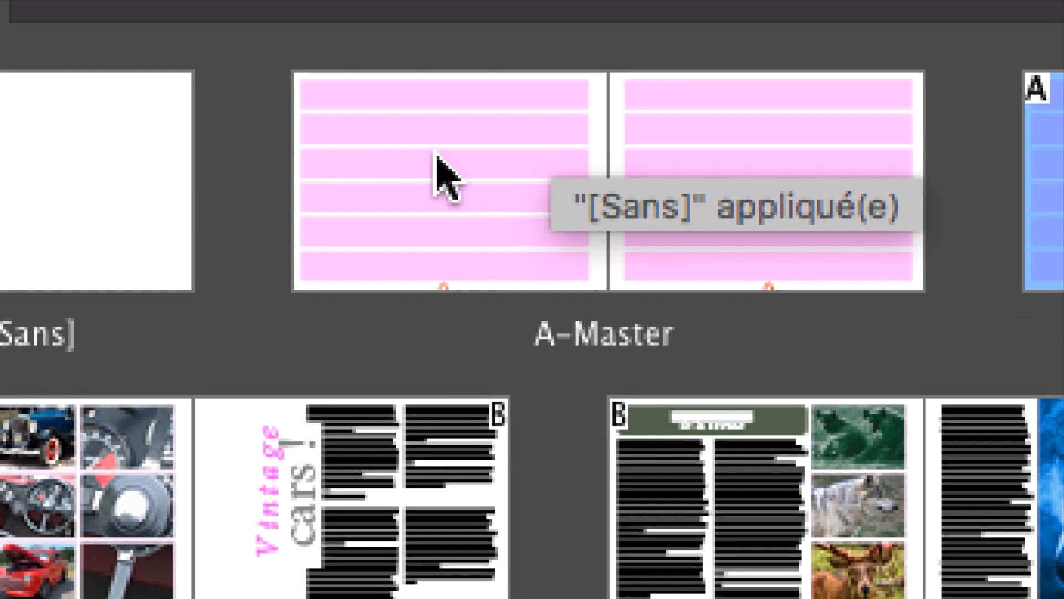
pyautogui.click(436, 158)
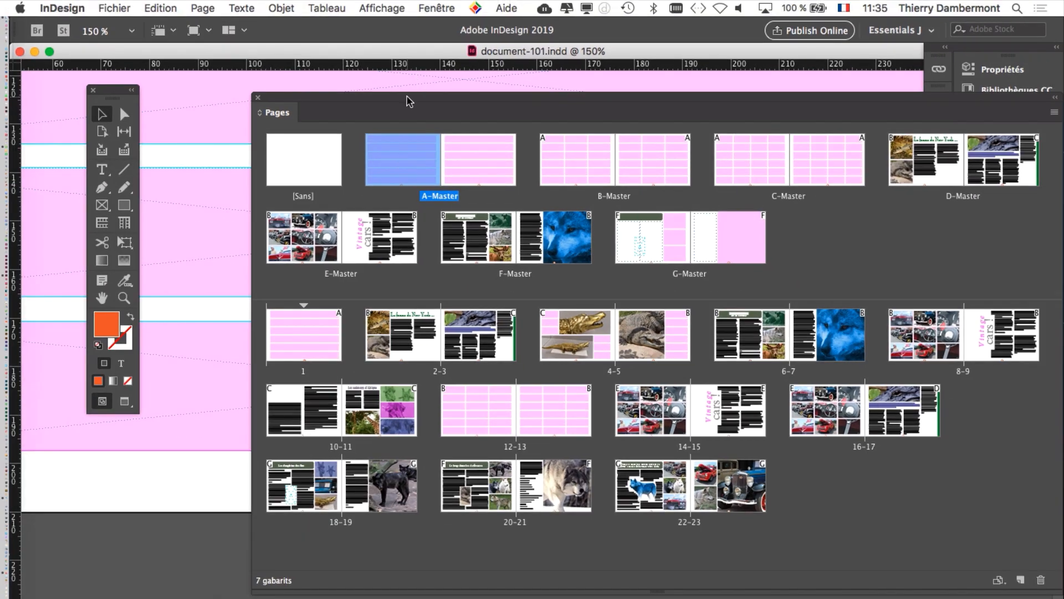
pyautogui.moveTo(408, 103); pyautogui.dragTo(890, 158)
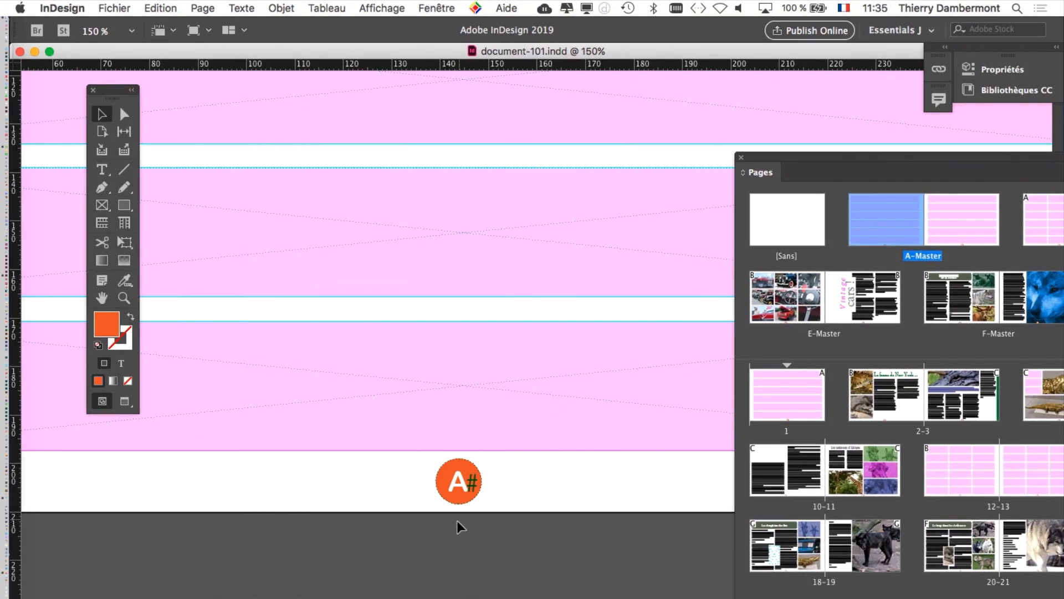
pyautogui.scroll(2, 469, 507)
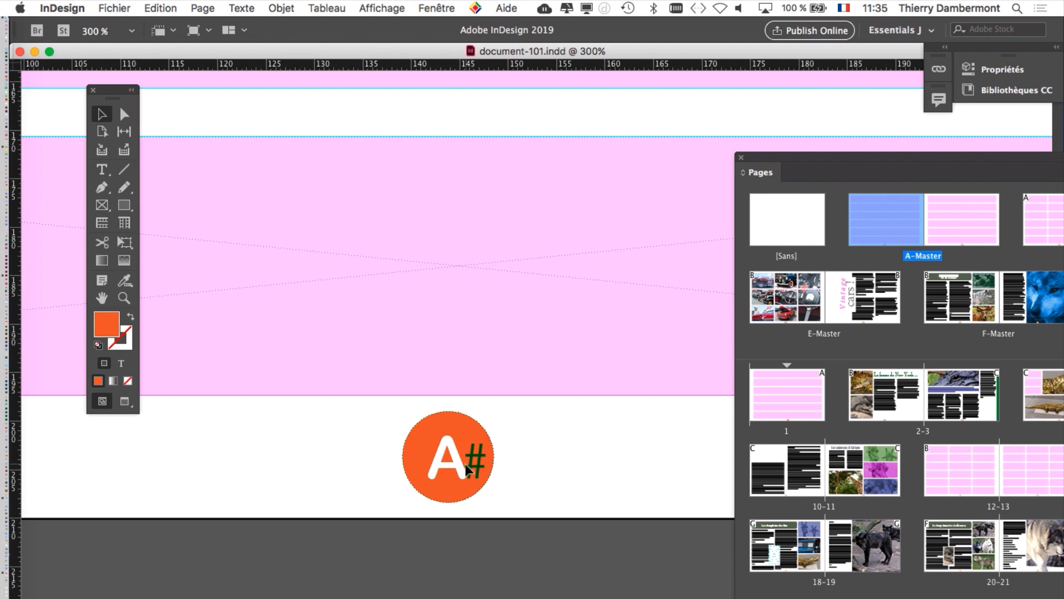
pyautogui.moveTo(813, 161); pyautogui.dragTo(763, 146)
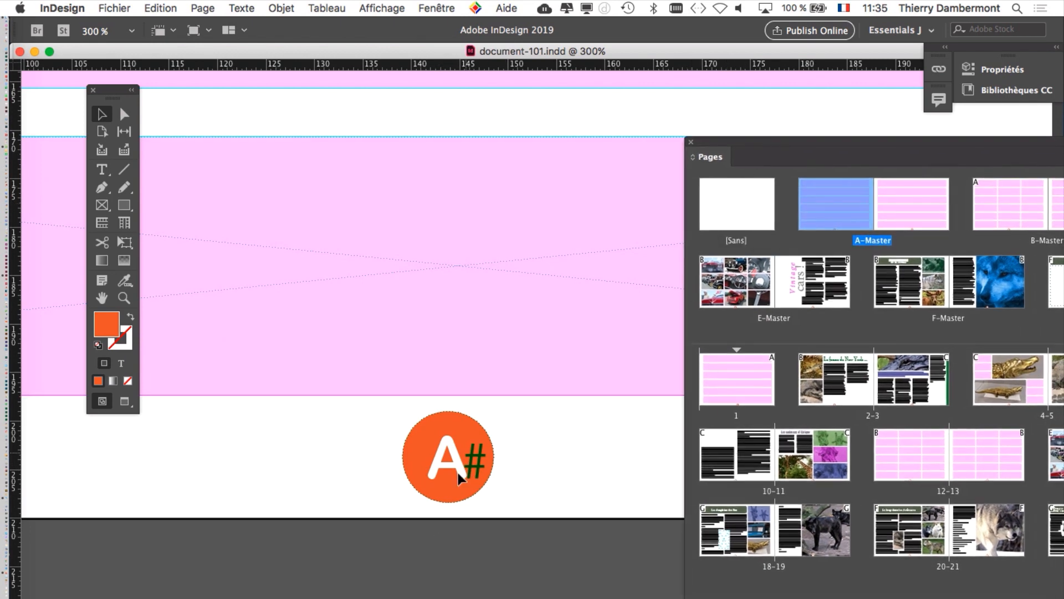
pyautogui.scroll(3, 435, 259)
pyautogui.scroll(-1, 435, 260)
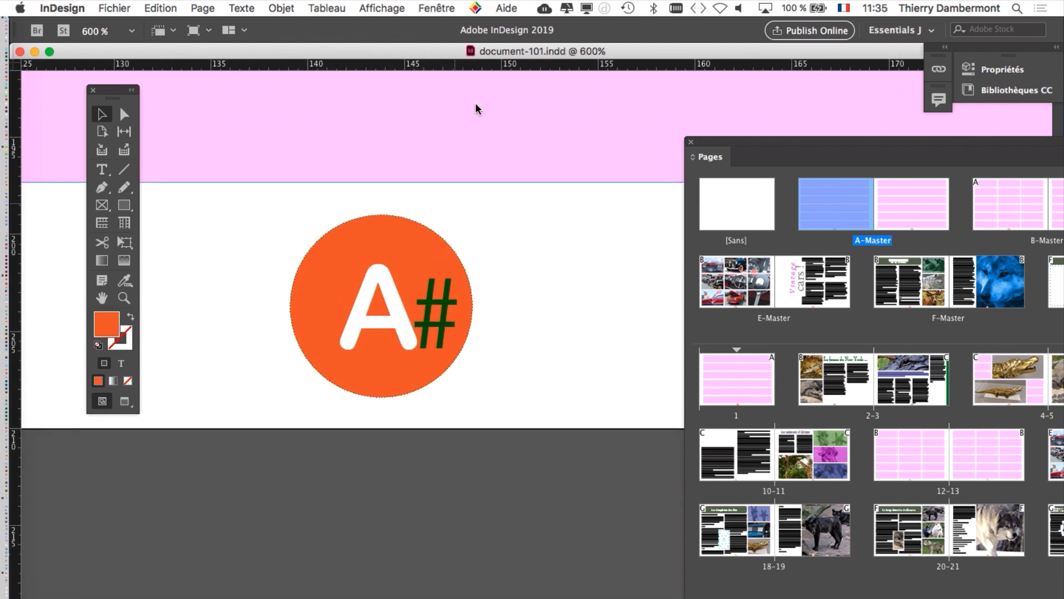
# Step: Bring the Layers (Calques) panel into view beside A-Master's page-number circle
pyautogui.click(448, 7)
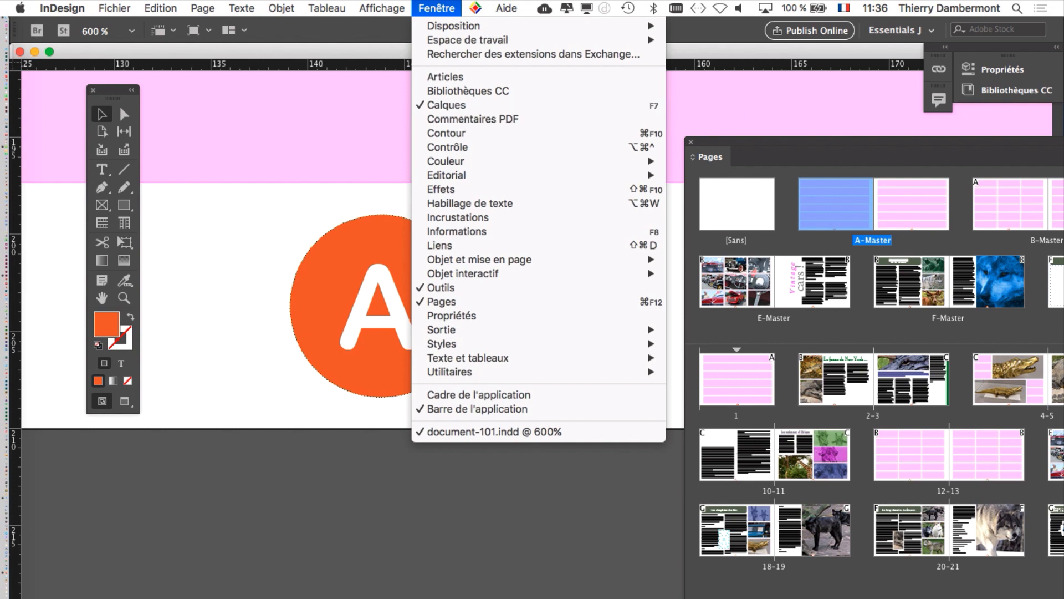
pyautogui.click(446, 105)
pyautogui.moveTo(604, 27); pyautogui.dragTo(511, 91)
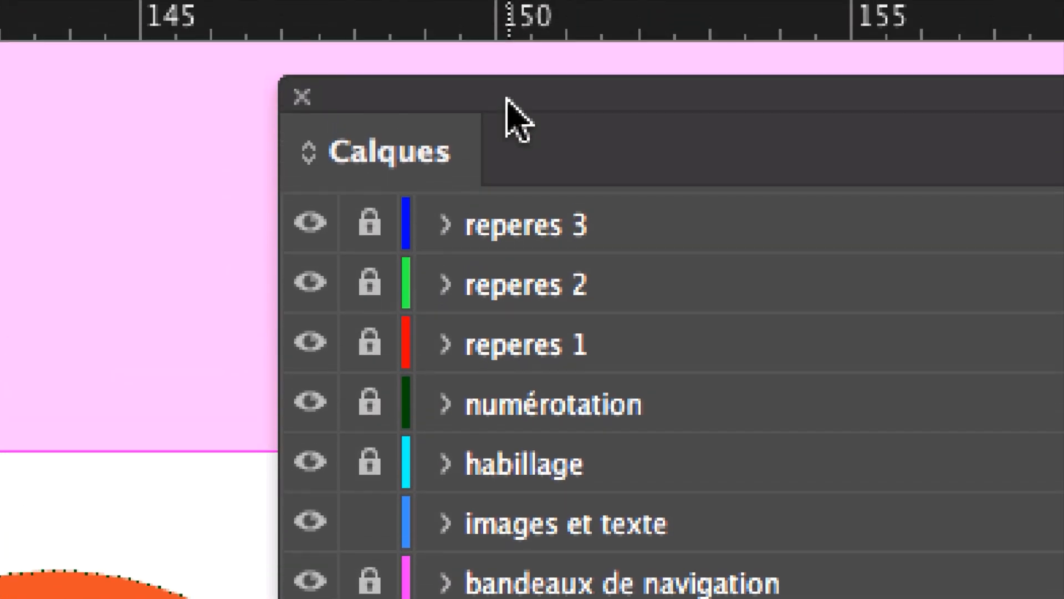
pyautogui.moveTo(535, 96); pyautogui.dragTo(577, 104)
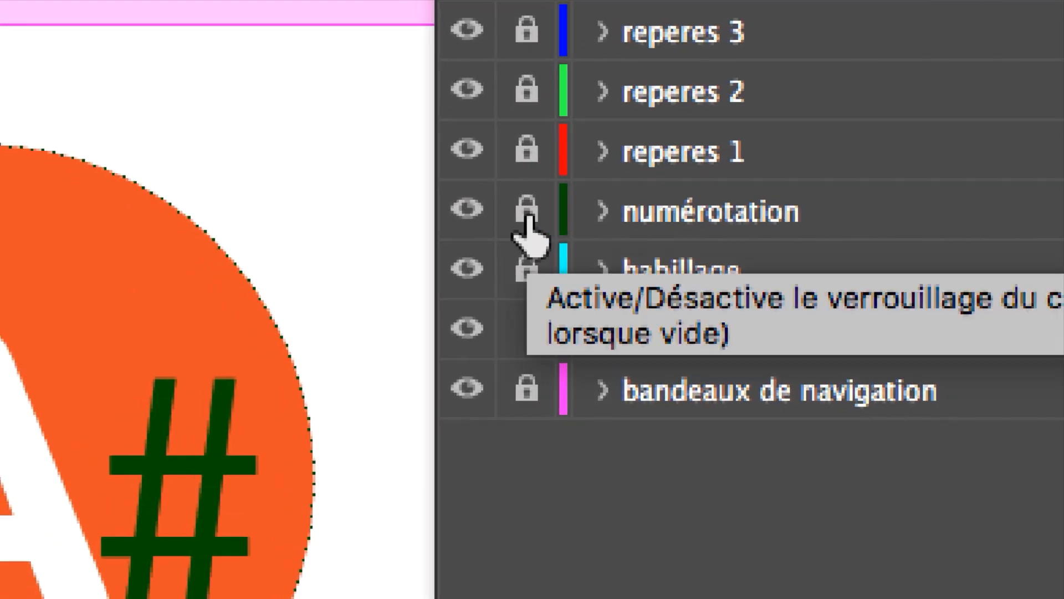
# Step: Unlock the numérotation layer and lock all the other layers
pyautogui.keyDown('alt'); pyautogui.click(527, 222); pyautogui.keyUp('alt')
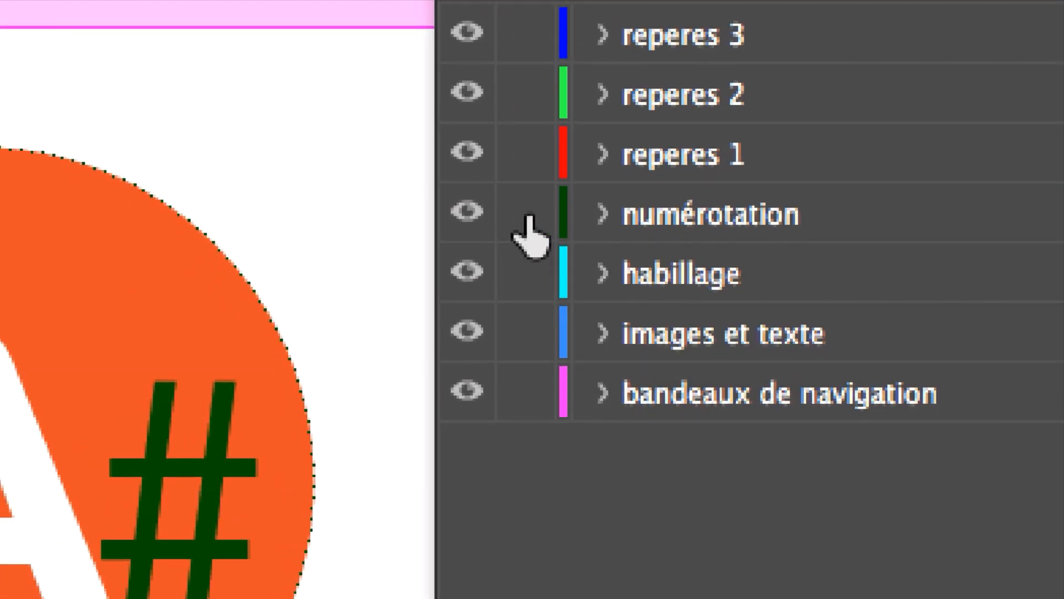
pyautogui.keyDown('alt'); pyautogui.click(526, 222); pyautogui.keyUp('alt')
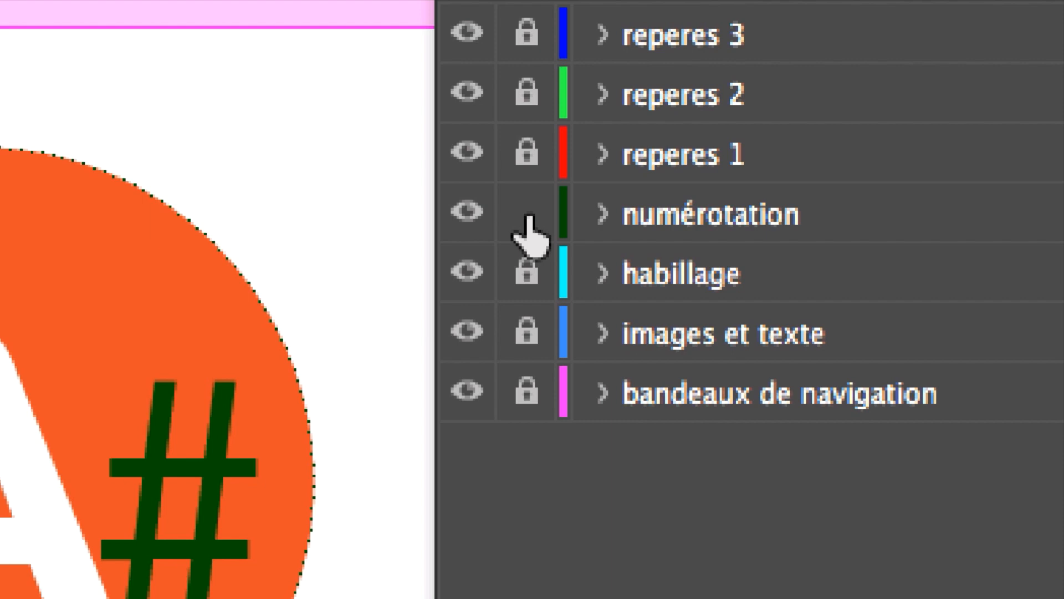
pyautogui.keyDown('alt'); pyautogui.click(530, 217); pyautogui.keyUp('alt')
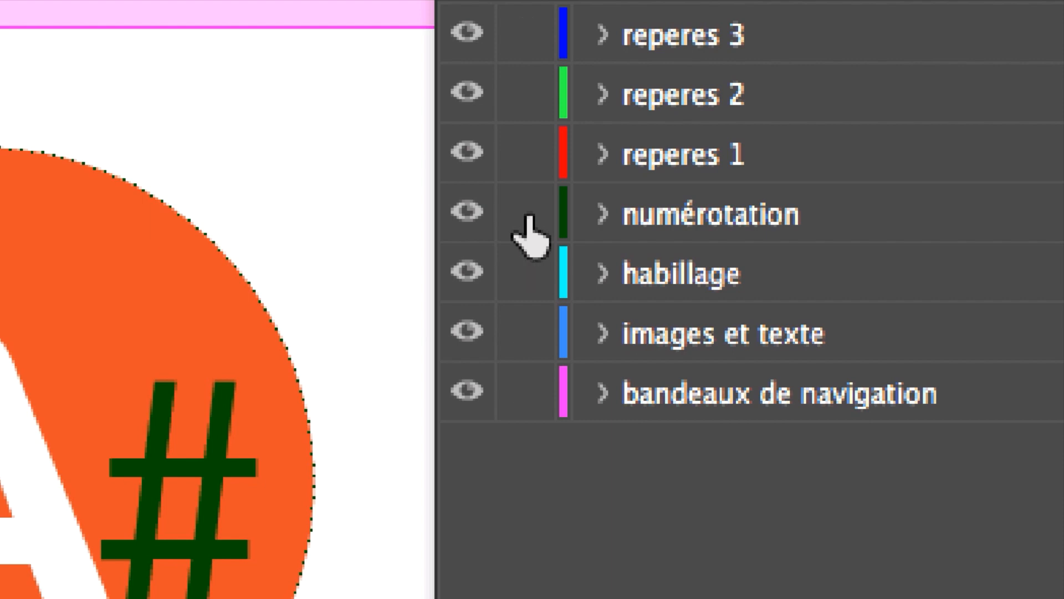
pyautogui.keyDown('alt'); pyautogui.click(529, 218); pyautogui.keyUp('alt')
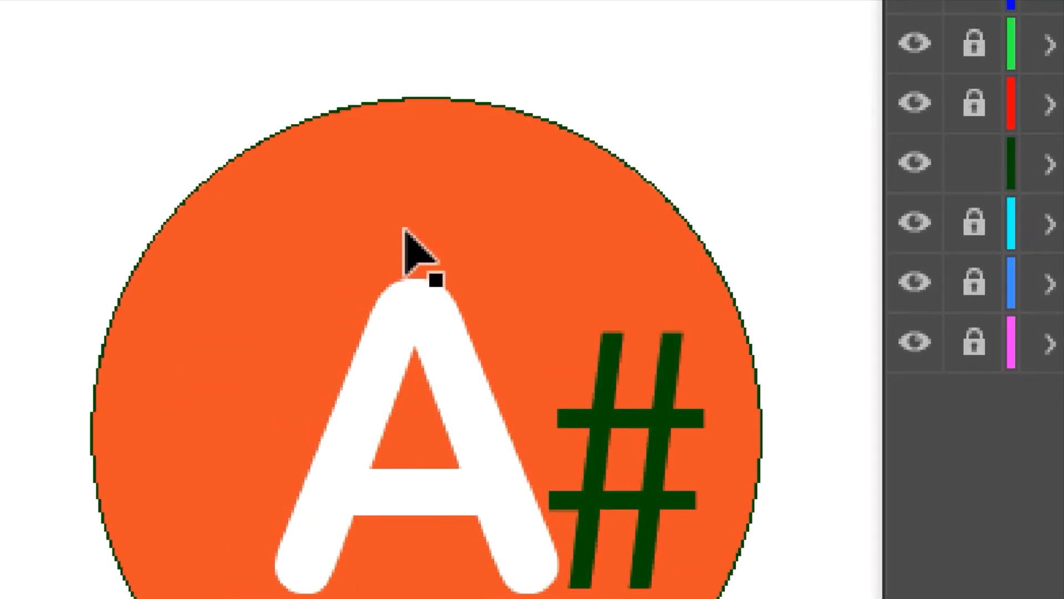
# Step: Select the orange page-number circle on A-Master's first page
pyautogui.click(218, 255)
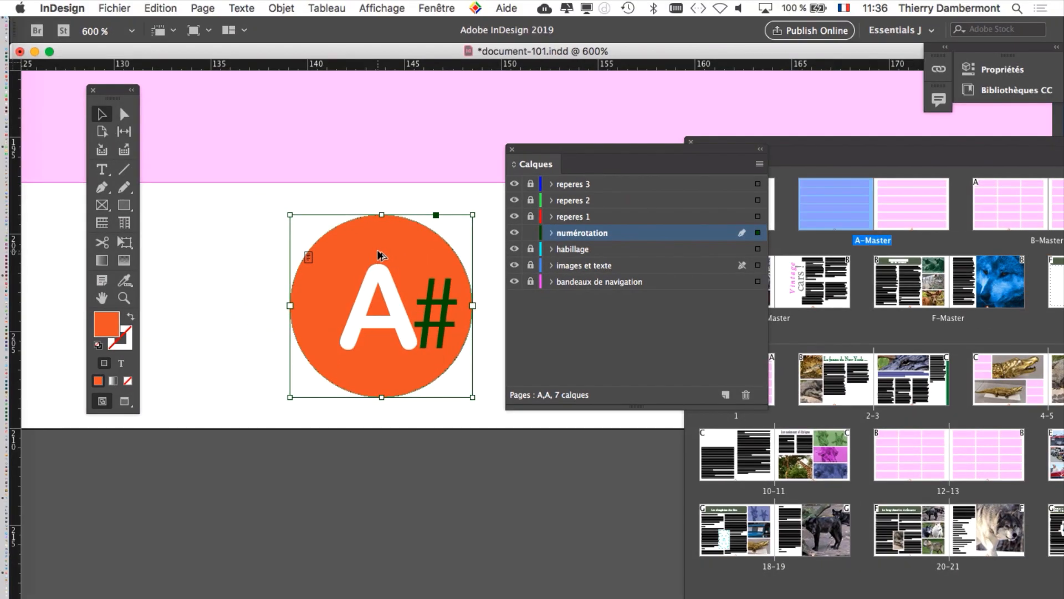
pyautogui.press('super+minus')
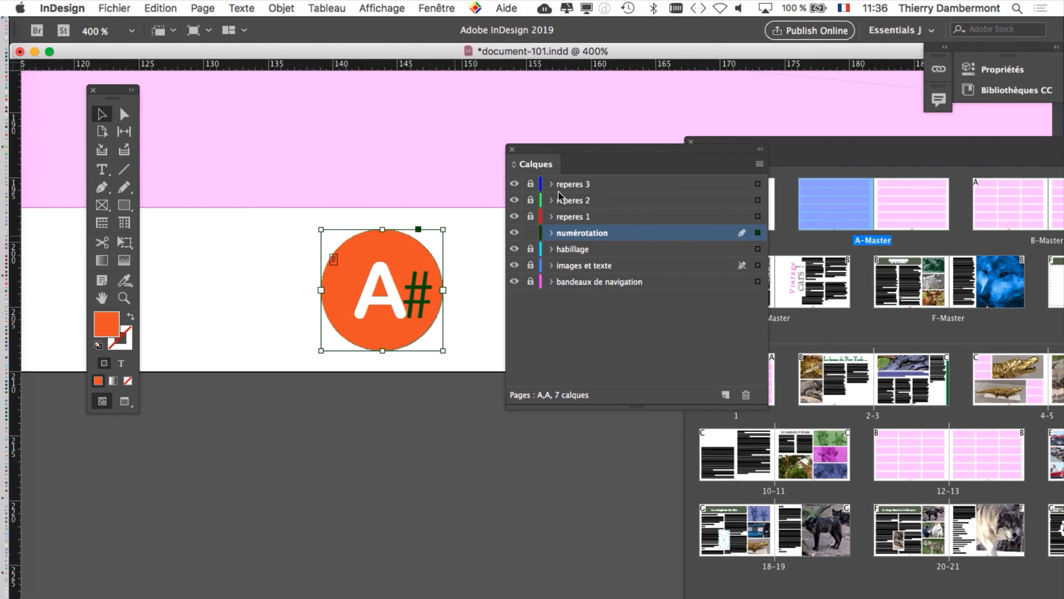
pyautogui.moveTo(687, 148); pyautogui.dragTo(287, 411)
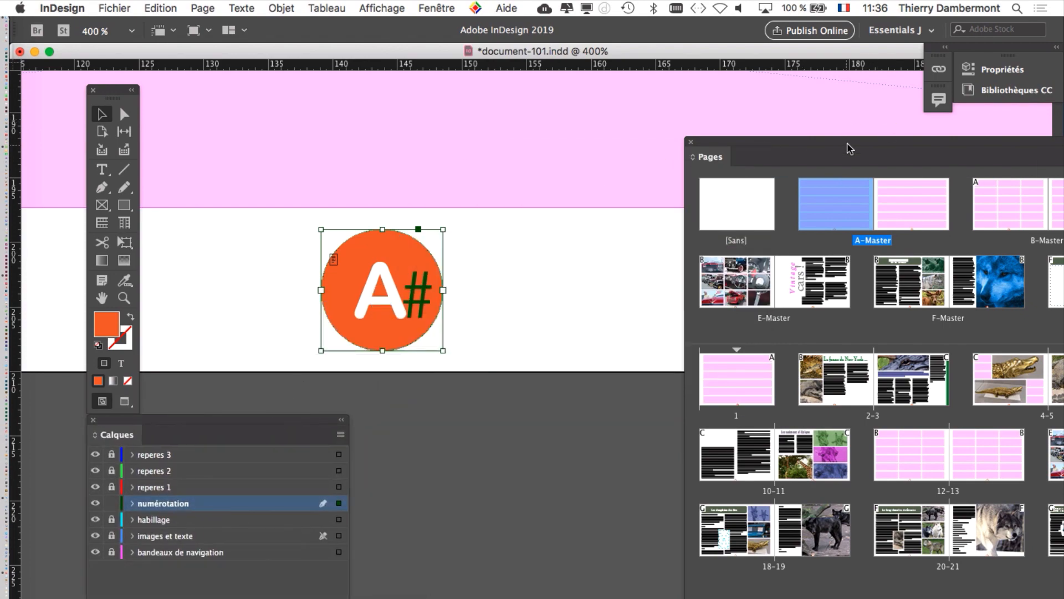
# Step: Compare the page-number circle on B-Master's first page with A-Master's, with numérotation as the active layer
pyautogui.moveTo(853, 147); pyautogui.dragTo(627, 62)
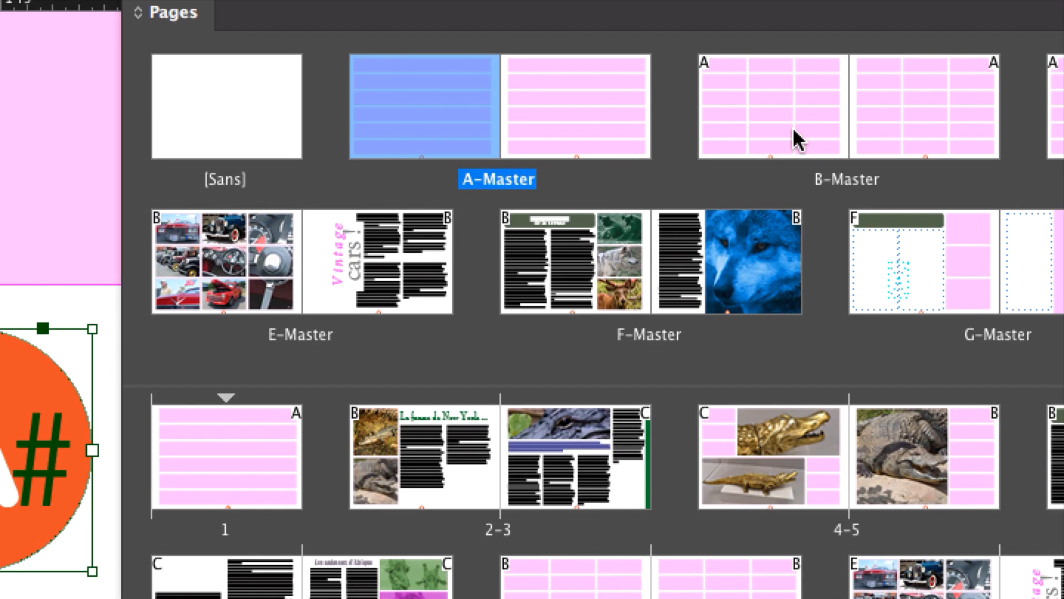
pyautogui.doubleClick(796, 138)
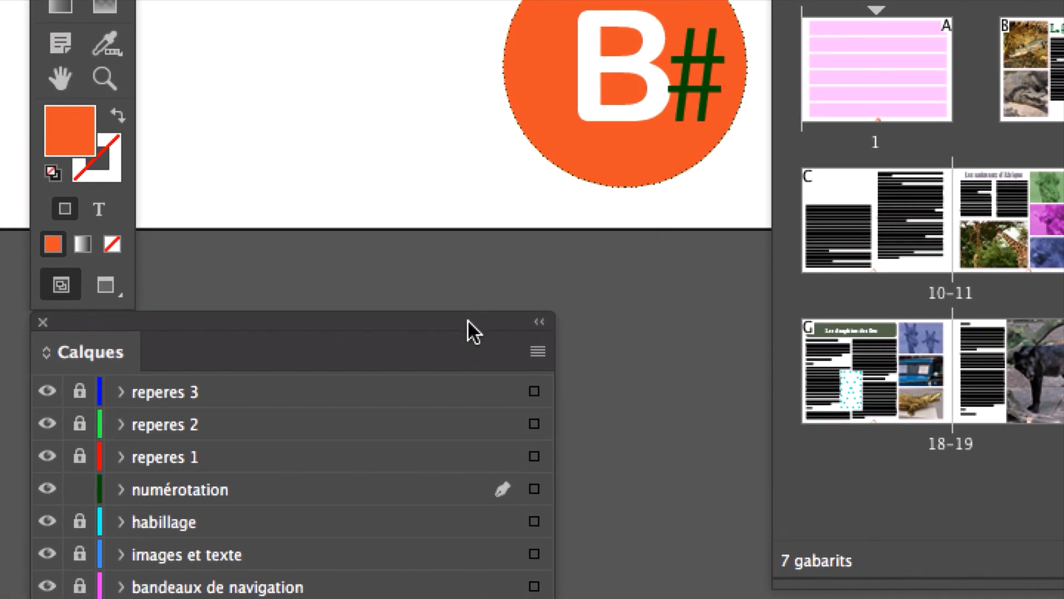
pyautogui.moveTo(435, 454); pyautogui.dragTo(389, 0)
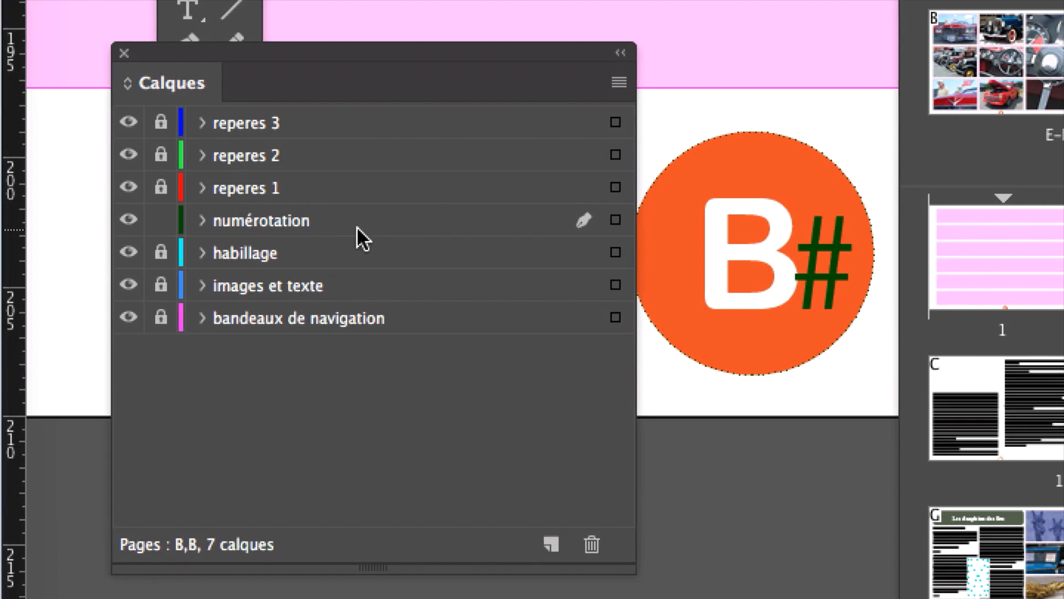
pyautogui.click(354, 220)
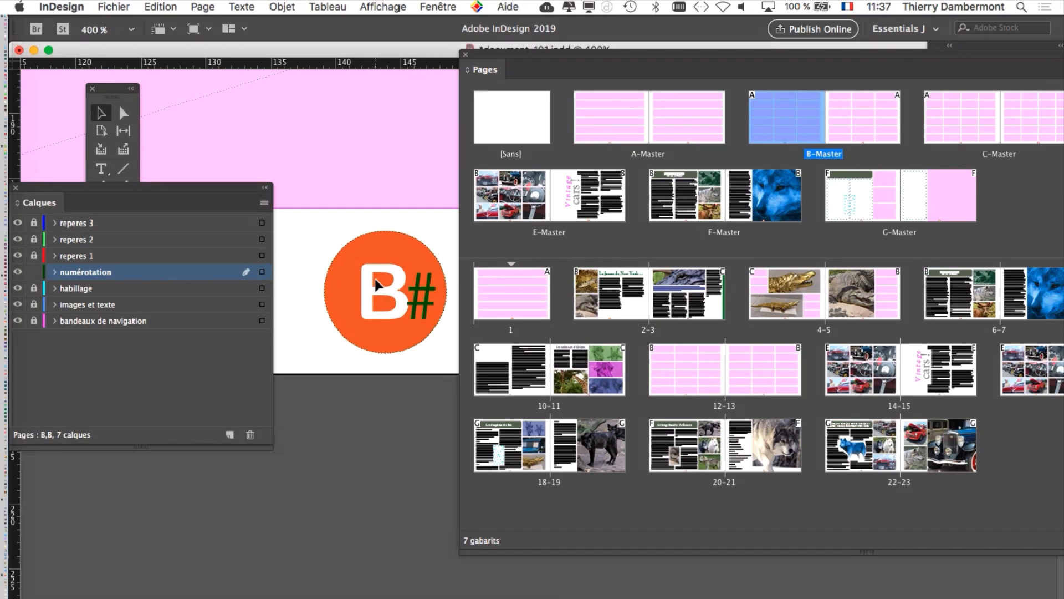
pyautogui.doubleClick(619, 135)
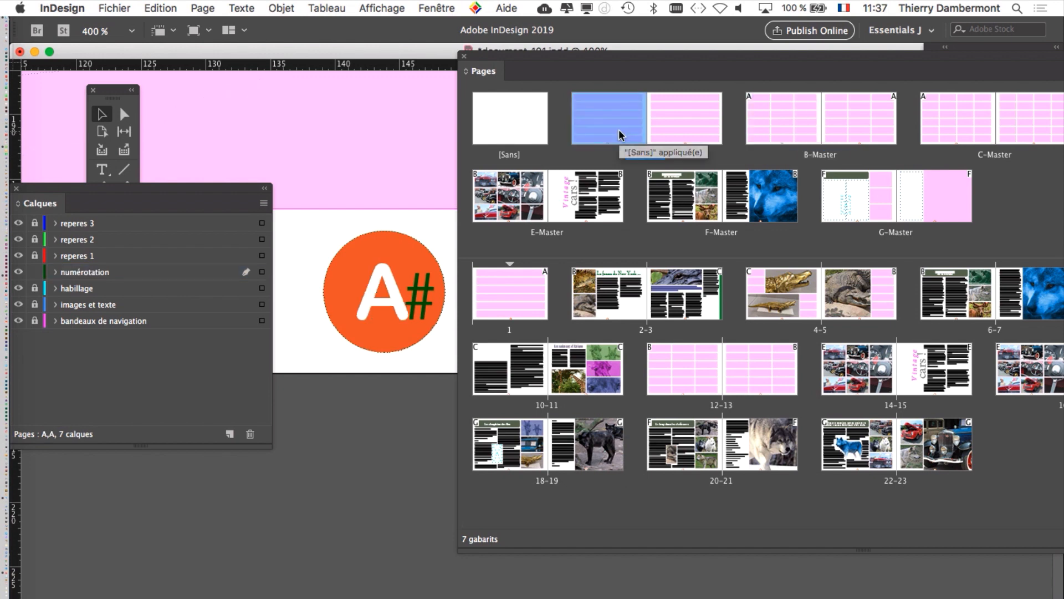
# Step: Select A-Master's orange page-number circle and move the Layers and Pages panels clear of the blank area beside it
pyautogui.click(393, 262)
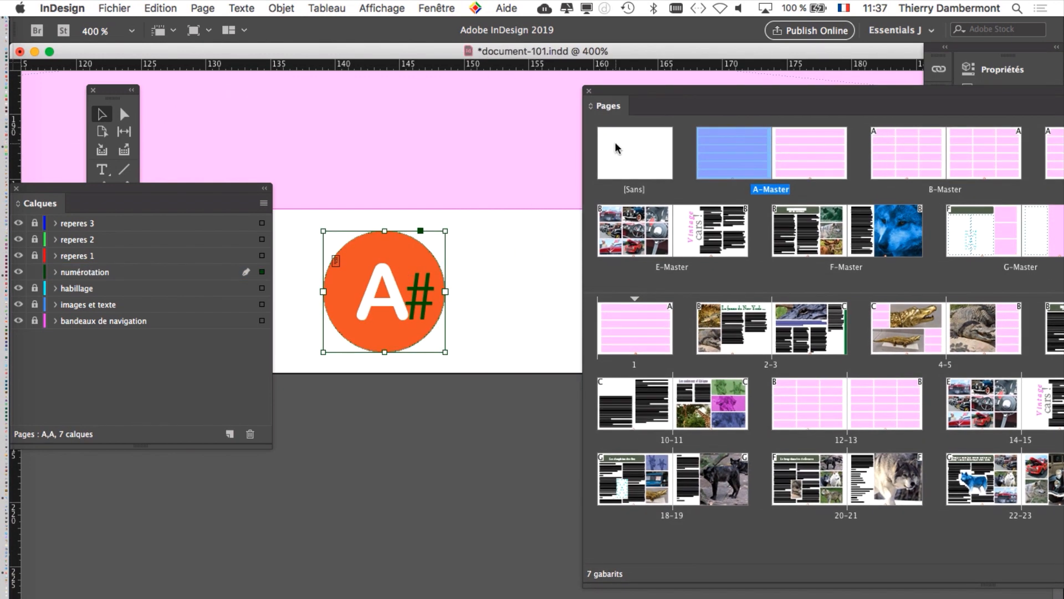
pyautogui.moveTo(233, 188); pyautogui.dragTo(350, 447)
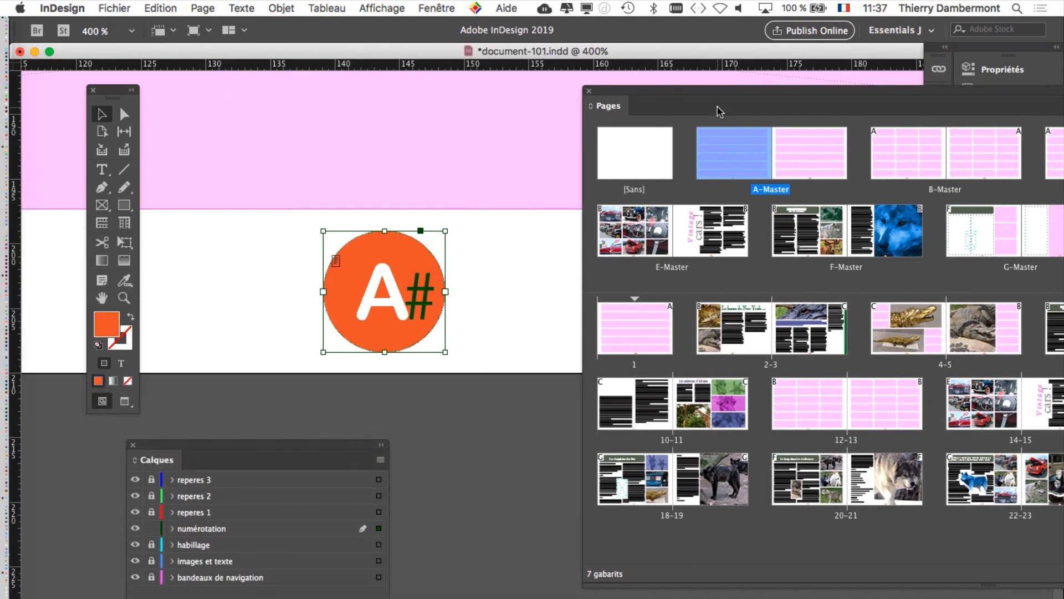
pyautogui.moveTo(720, 107); pyautogui.dragTo(880, 261)
pyautogui.scroll(-1, 542, 321)
pyautogui.scroll(-3, 542, 320)
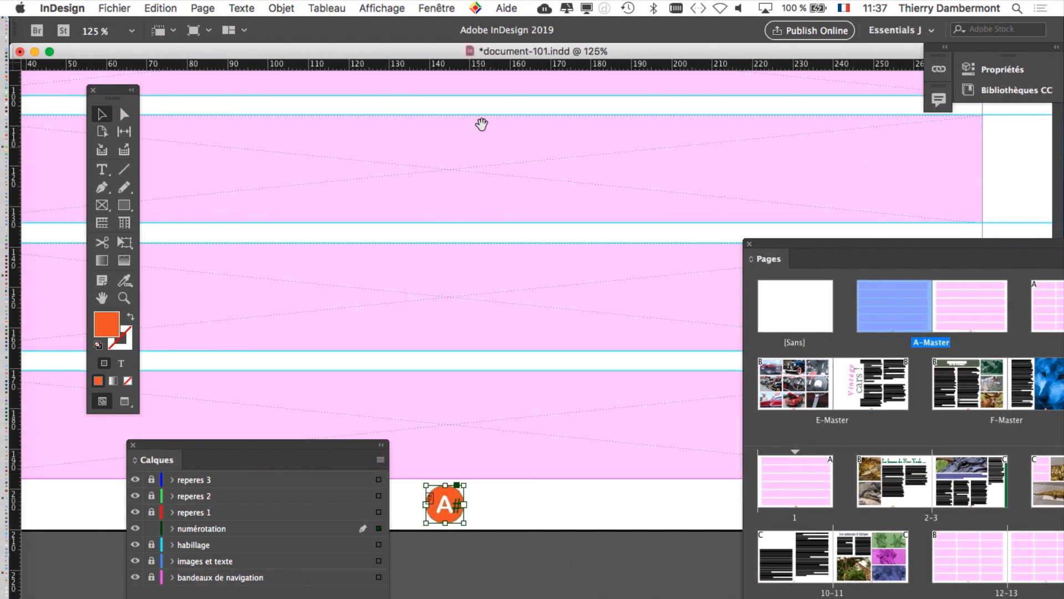
pyautogui.scroll(2, 471, 496)
pyautogui.scroll(-2, 497, 425)
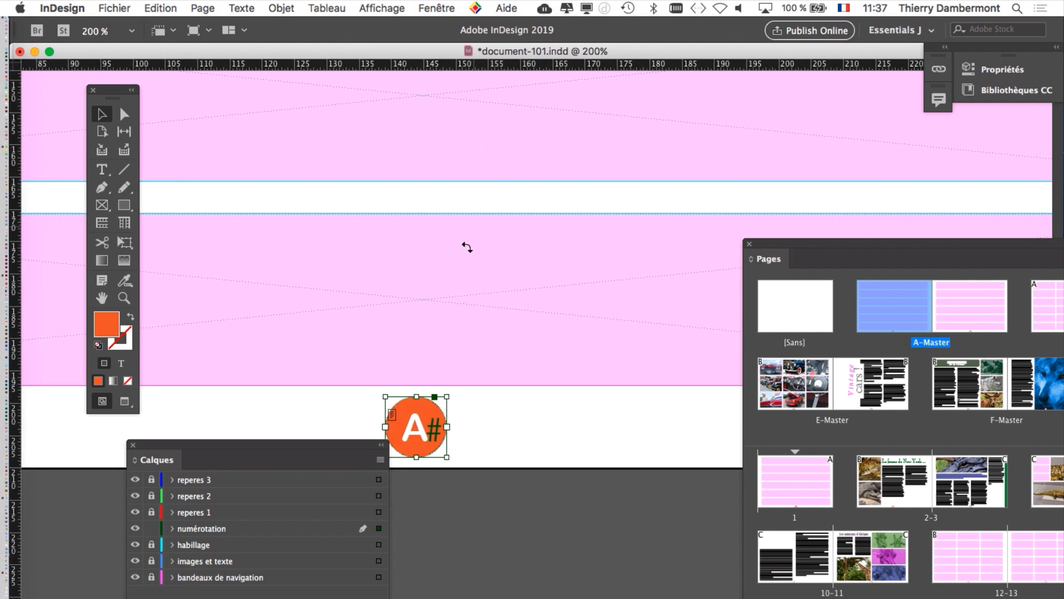
pyautogui.scroll(4, 477, 438)
pyautogui.moveTo(483, 430); pyautogui.dragTo(515, 169)
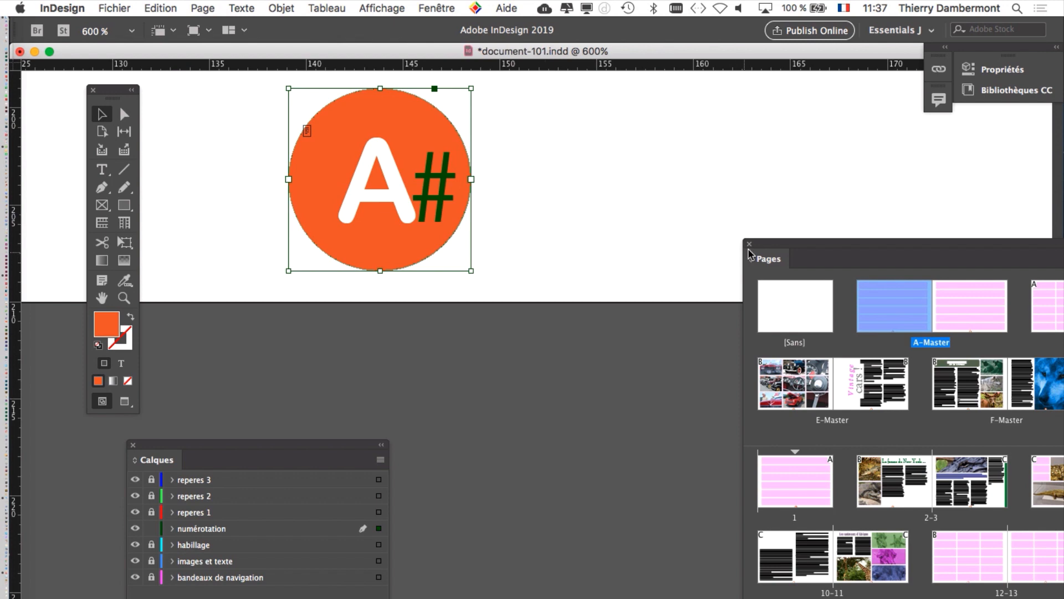
pyautogui.moveTo(770, 249); pyautogui.dragTo(603, 353)
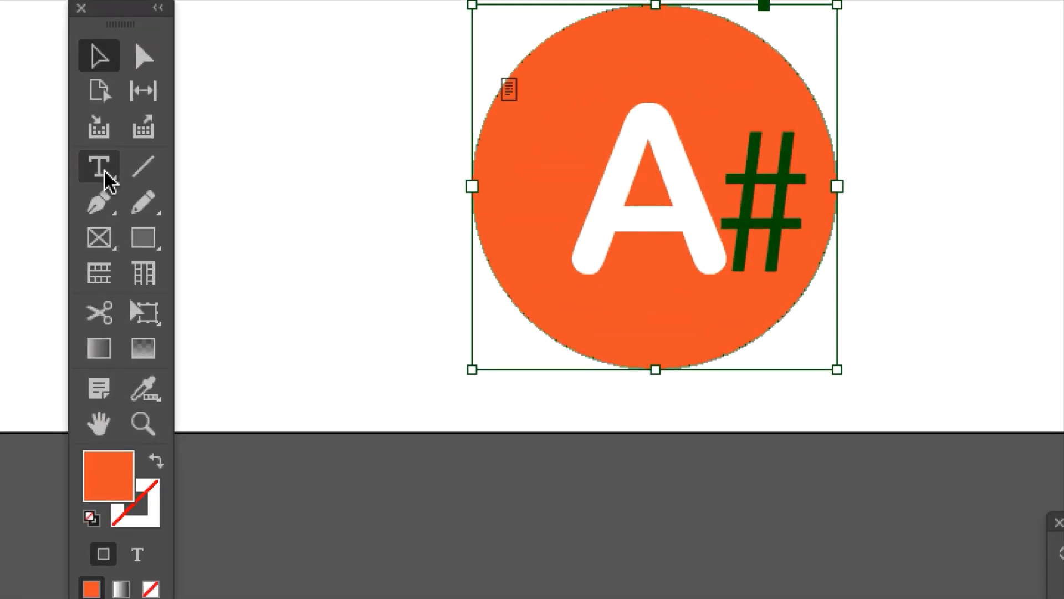
# Step: Draw a text frame about 11.9 × 8.3 mm beside the page-number circle on A-Master and place the text cursor inside it
pyautogui.click(102, 172)
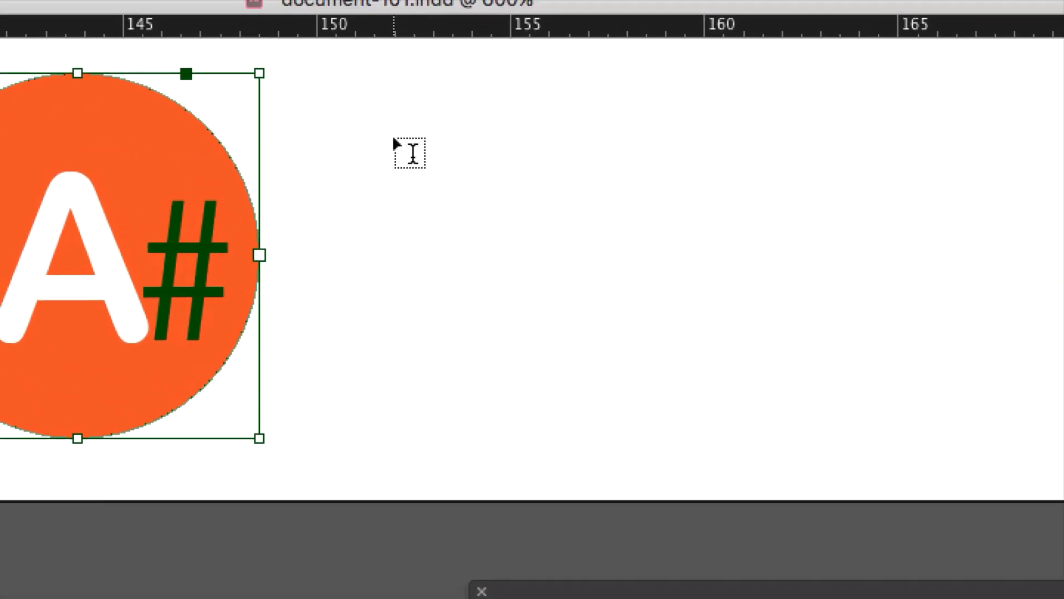
pyautogui.moveTo(399, 130); pyautogui.dragTo(859, 453)
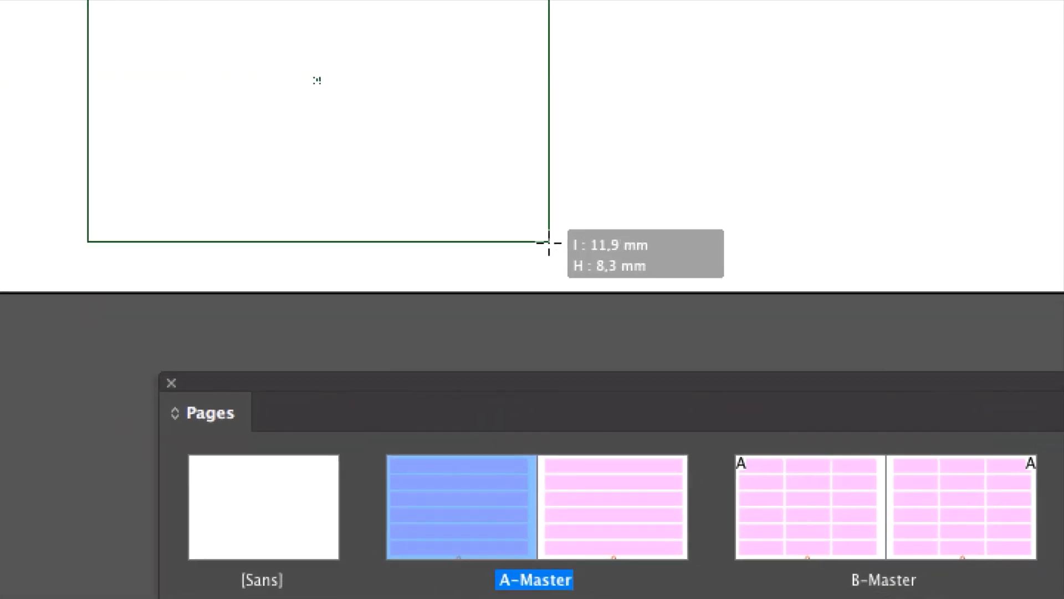
pyautogui.moveTo(549, 242); pyautogui.dragTo(553, 241)
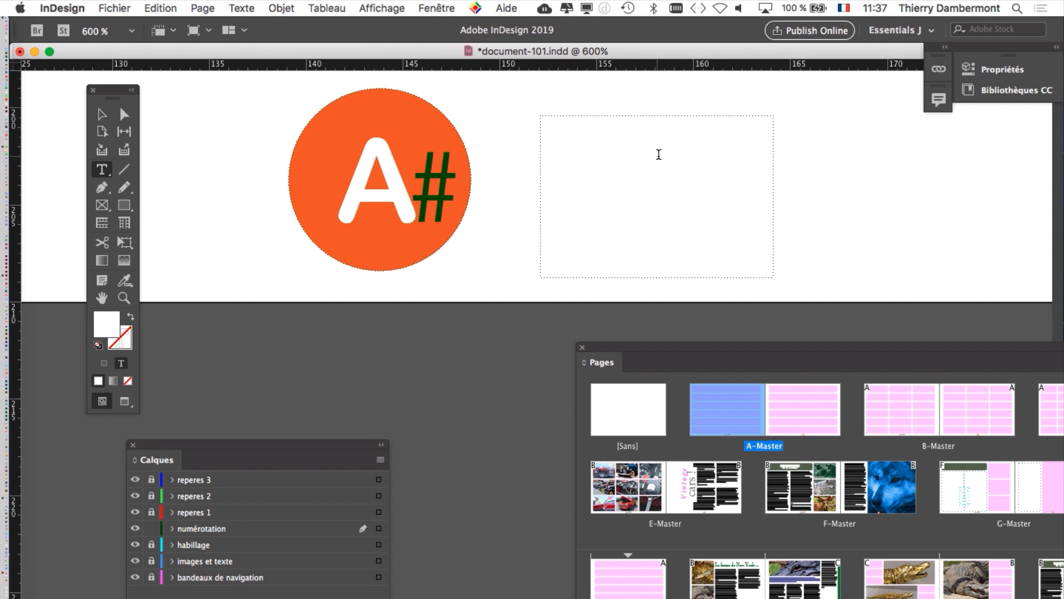
pyautogui.click(102, 114)
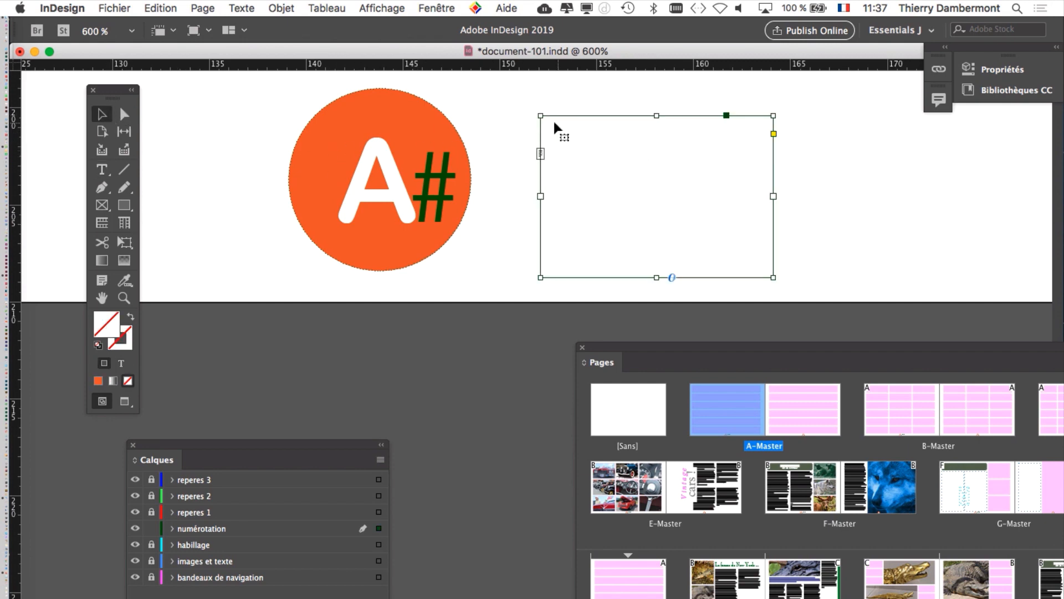
pyautogui.click(101, 169)
pyautogui.click(650, 158)
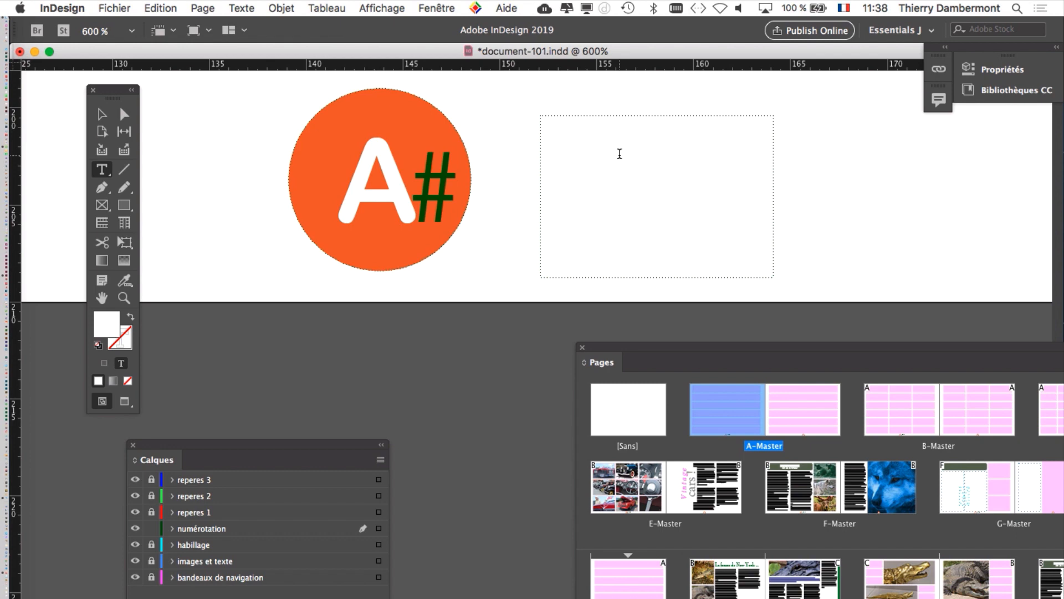
# Step: Show the paragraph styles beside the new frame and set its text to [Paragraphe standard]
pyautogui.click(242, 7)
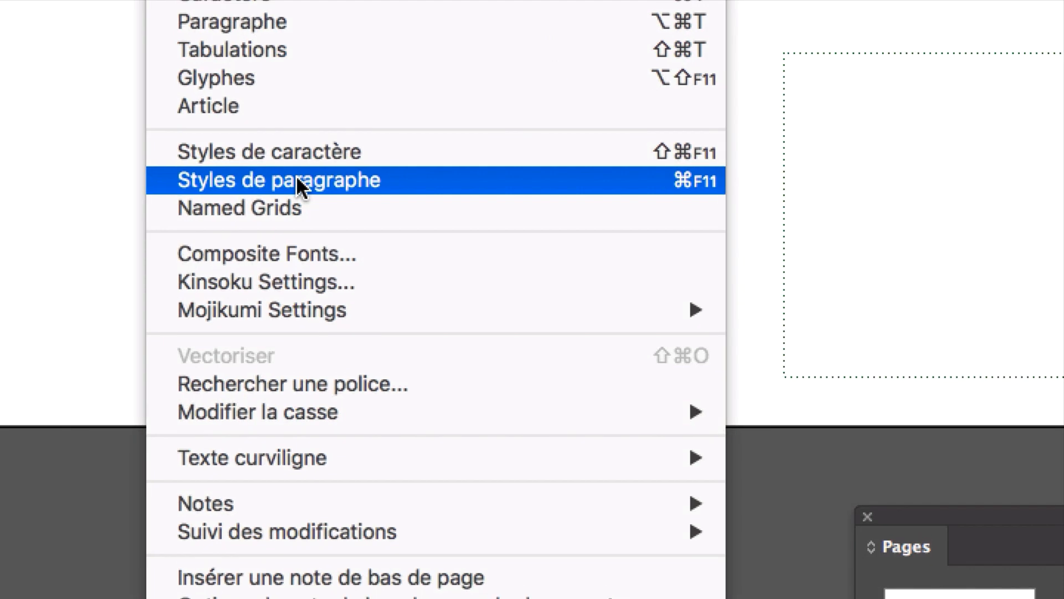
pyautogui.click(298, 180)
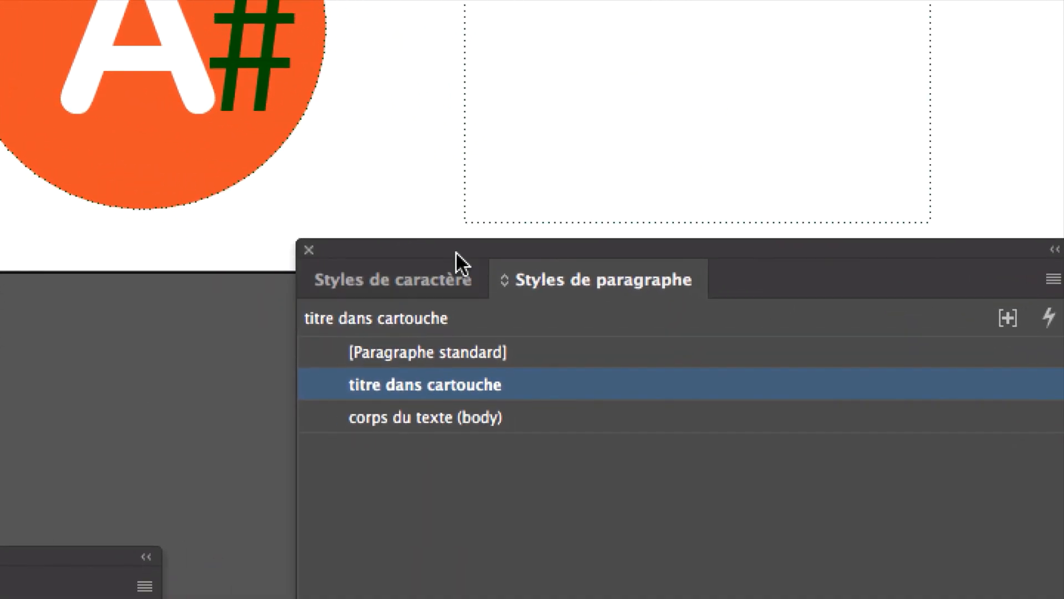
pyautogui.moveTo(778, 405); pyautogui.dragTo(651, 105)
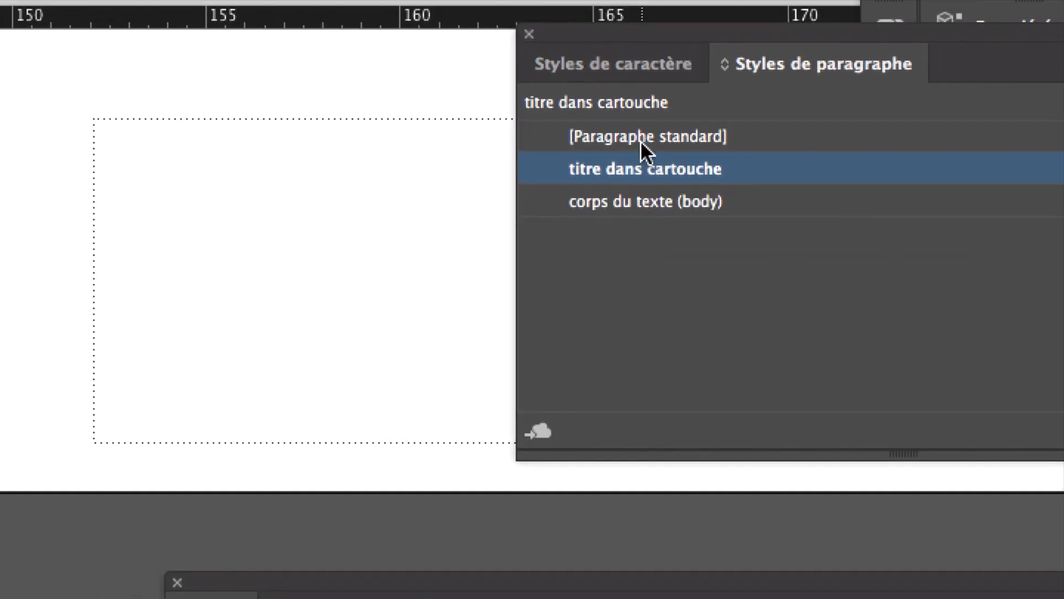
pyautogui.click(640, 139)
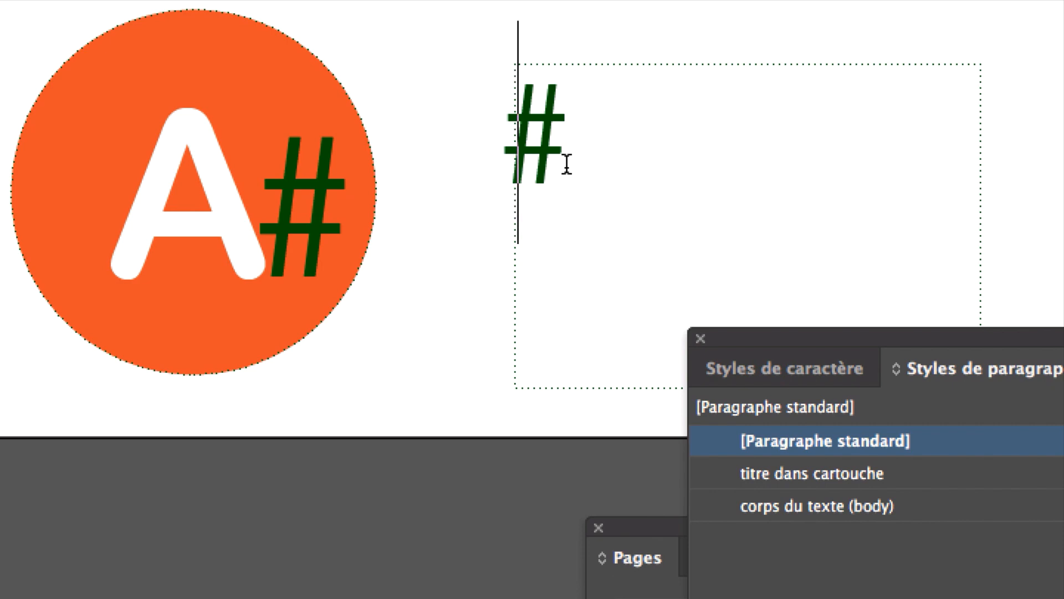
# Step: Insert the current page number marker (Numéro de page active) in the new text frame and clear the styles panel from it
pyautogui.rightClick(566, 165)
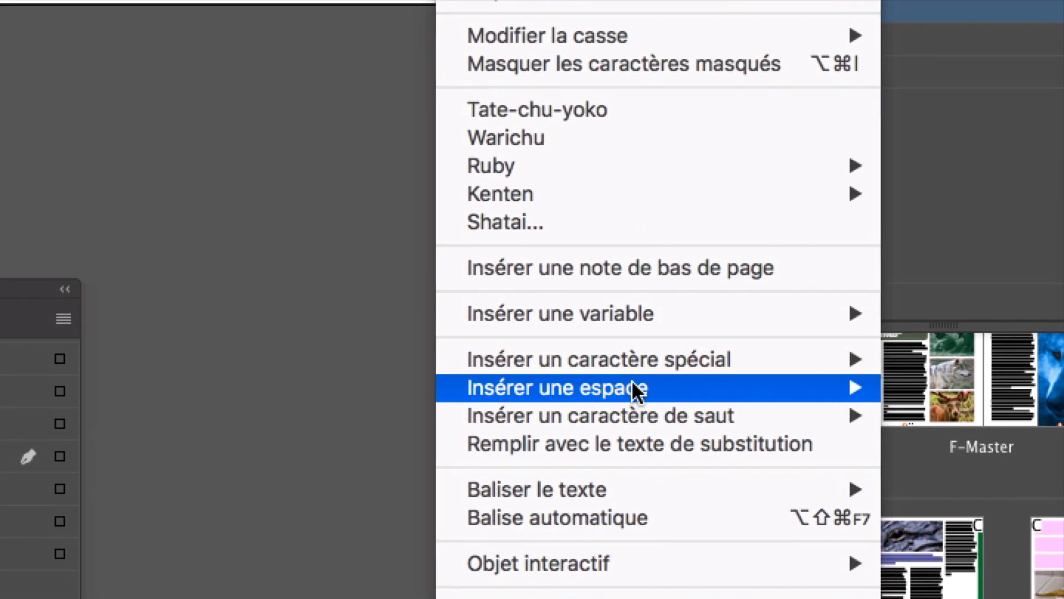
pyautogui.moveTo(635, 394)
pyautogui.moveTo(635, 344)
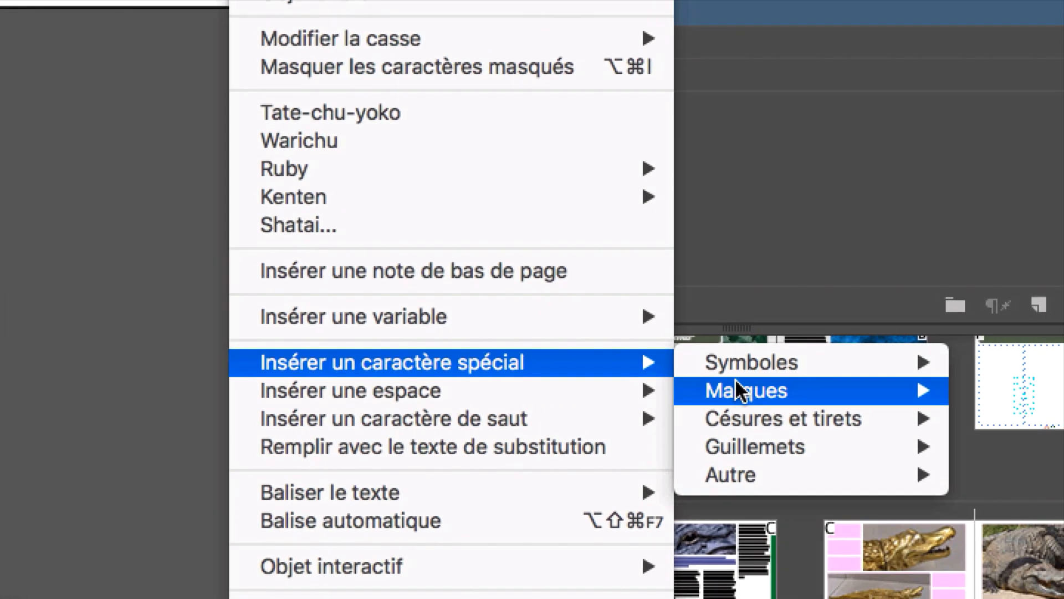
pyautogui.moveTo(962, 395)
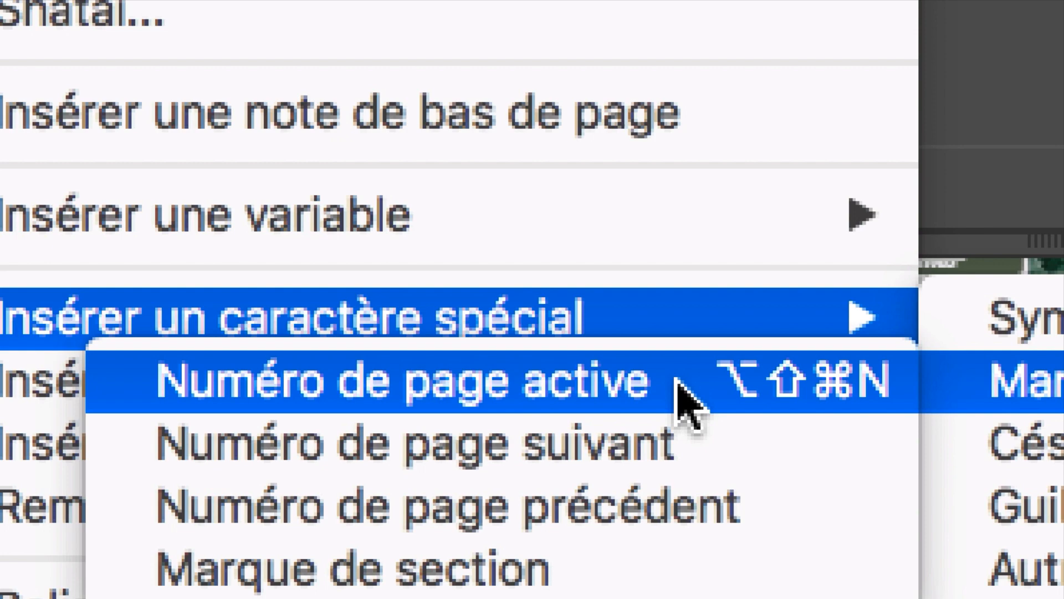
pyautogui.click(686, 394)
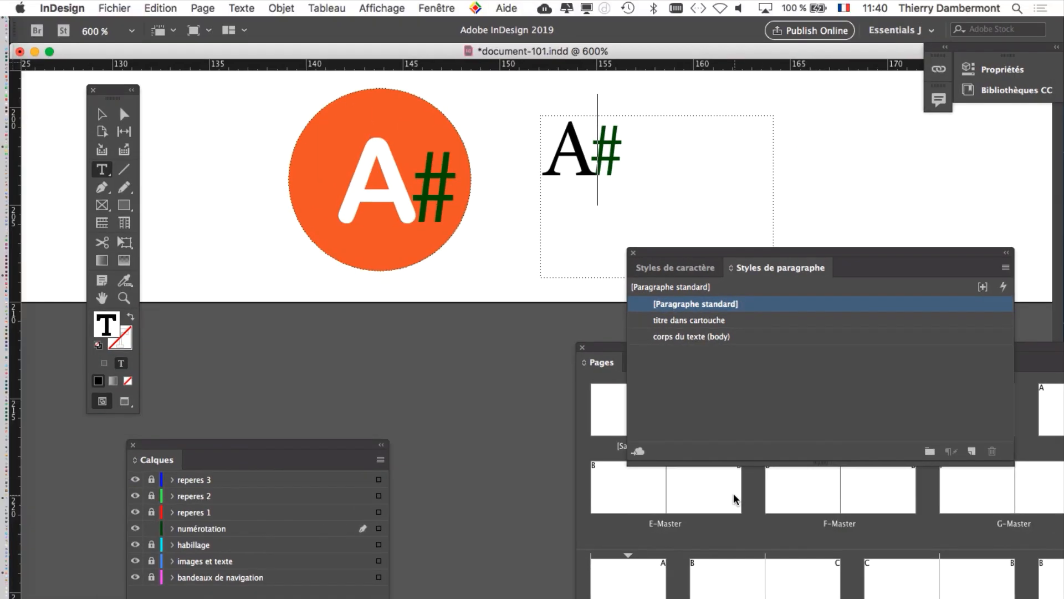
pyautogui.moveTo(717, 253); pyautogui.dragTo(861, 185)
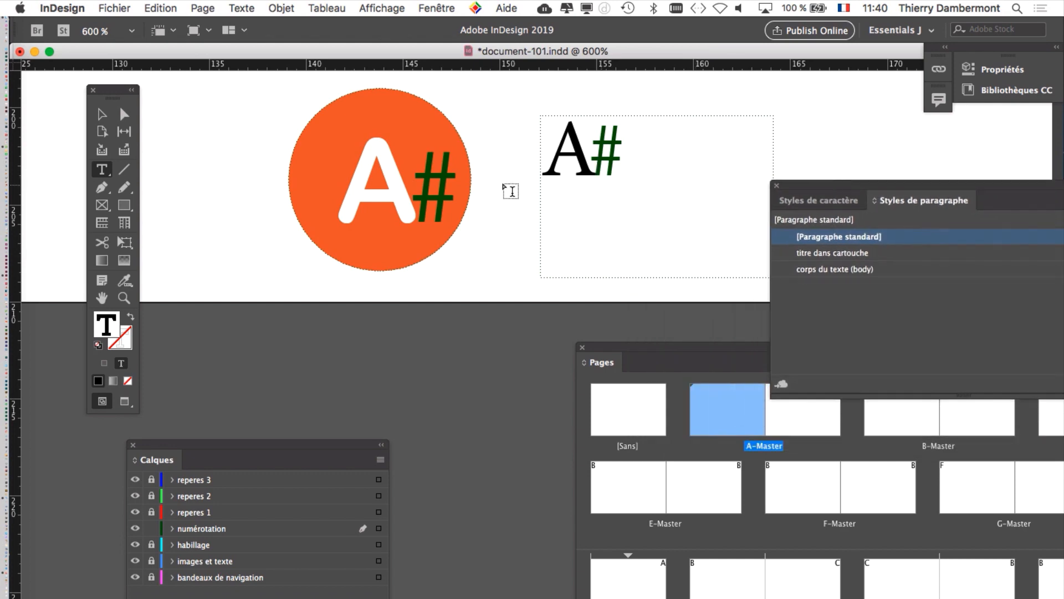
# Step: Examine the inserted marker up close on A-Master and check how it displays on pages 2 and 10
pyautogui.scroll(3, 592, 165)
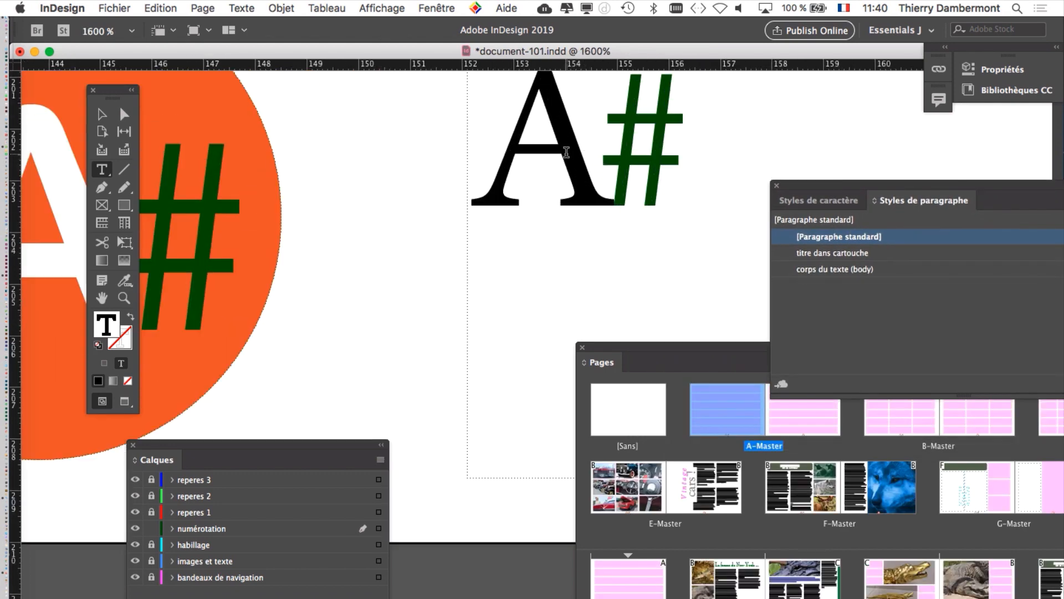
pyautogui.scroll(4, 564, 157)
pyautogui.scroll(-1, 591, 288)
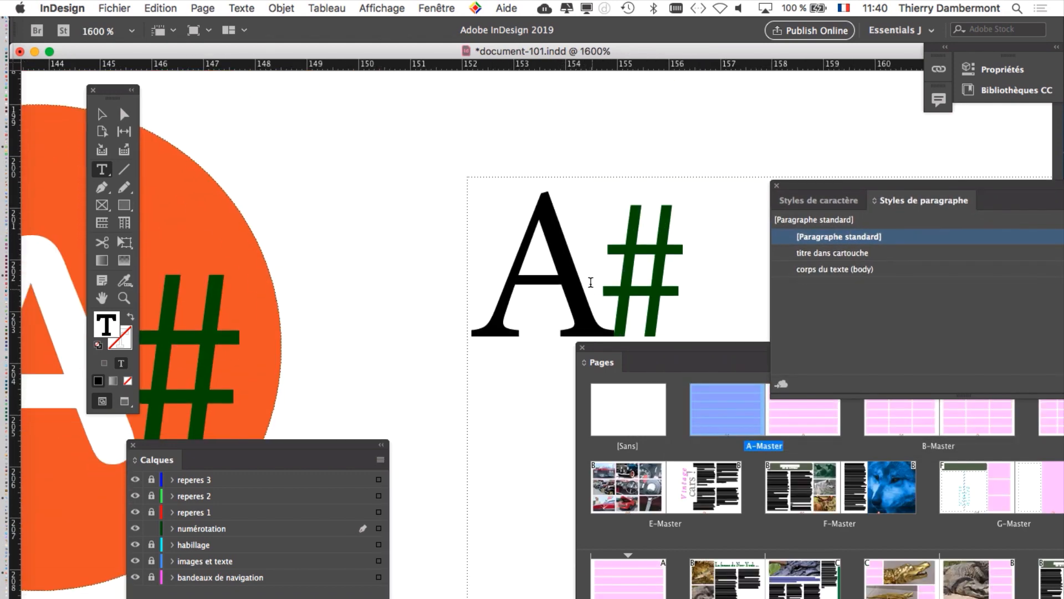
pyautogui.moveTo(582, 269); pyautogui.dragTo(451, 229)
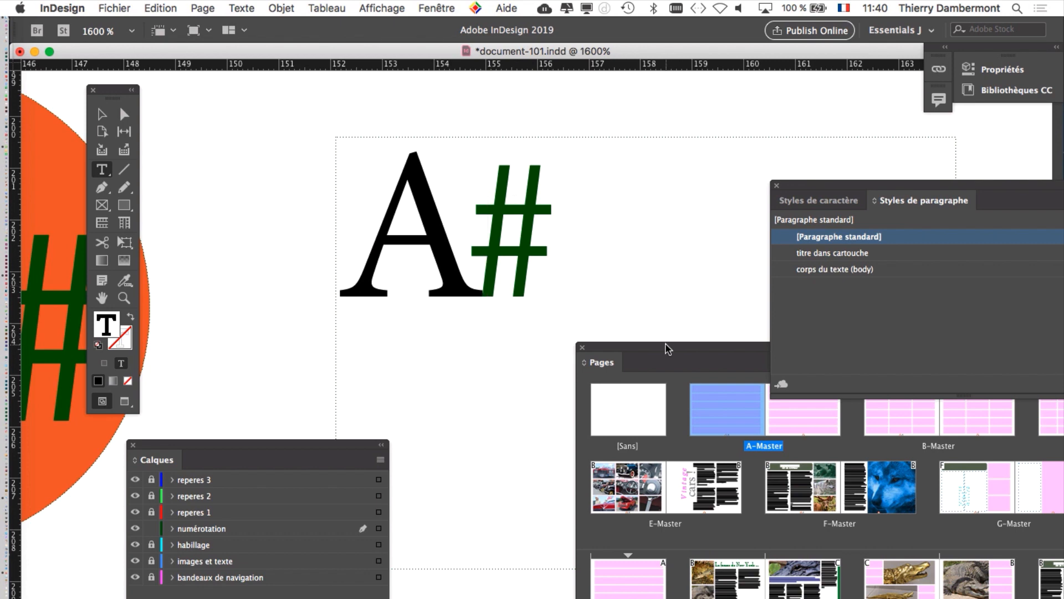
pyautogui.moveTo(669, 346); pyautogui.dragTo(632, 120)
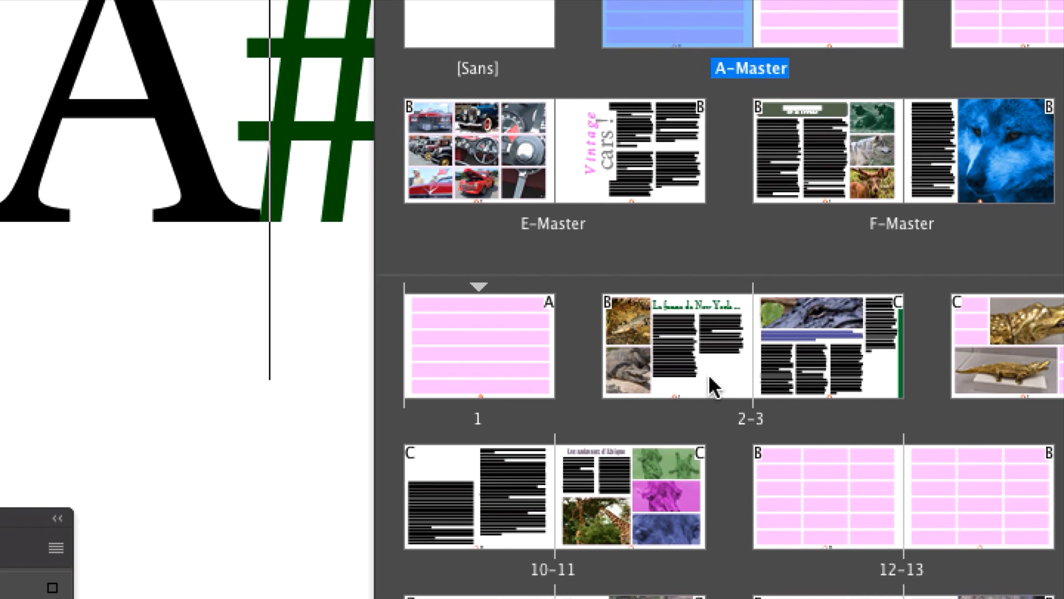
pyautogui.doubleClick(705, 377)
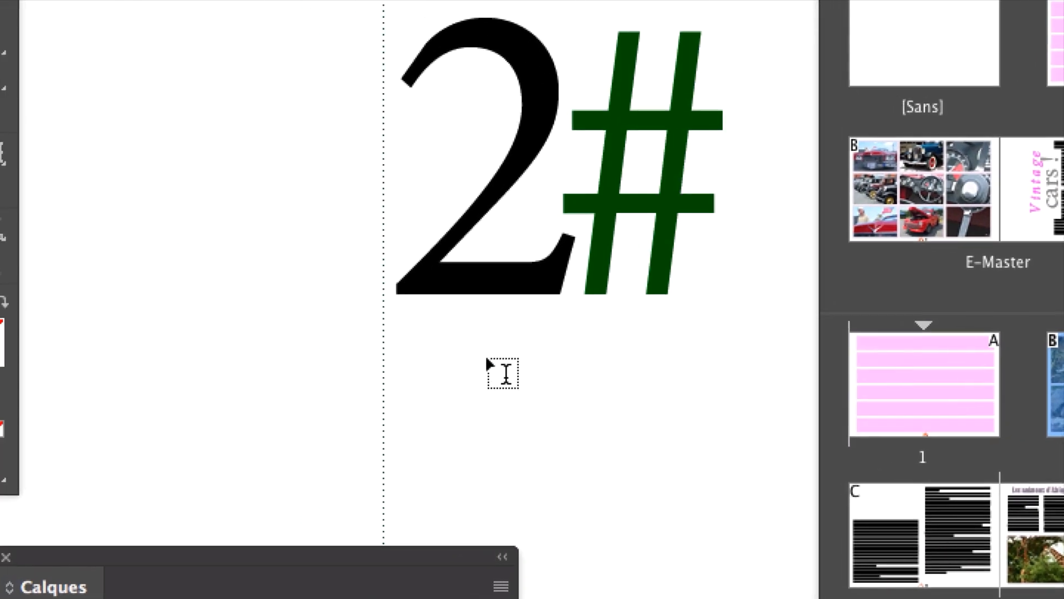
pyautogui.scroll(-10, 70, 335)
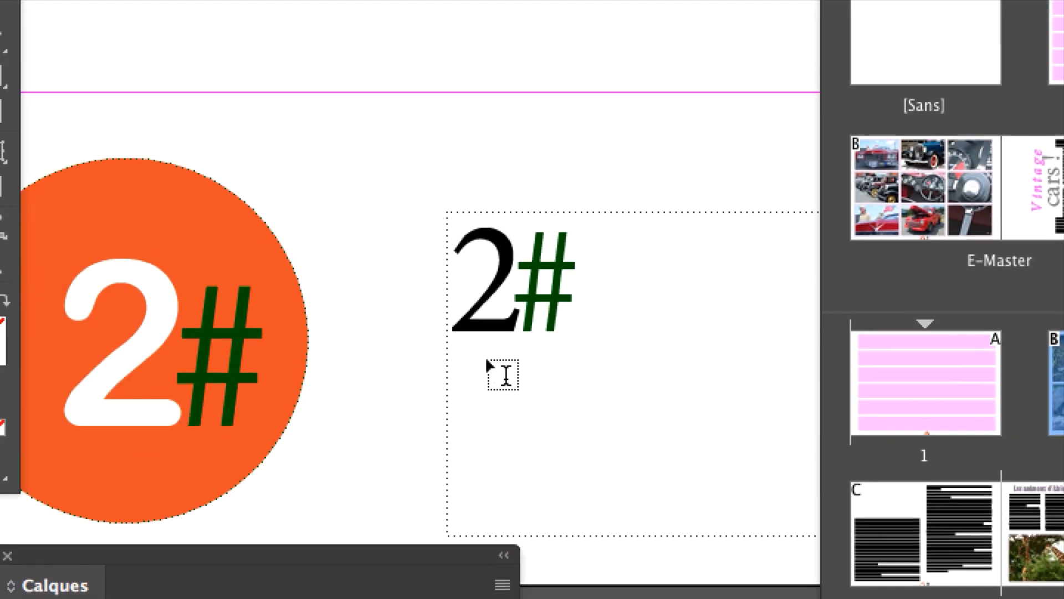
pyautogui.scroll(-3, 488, 369)
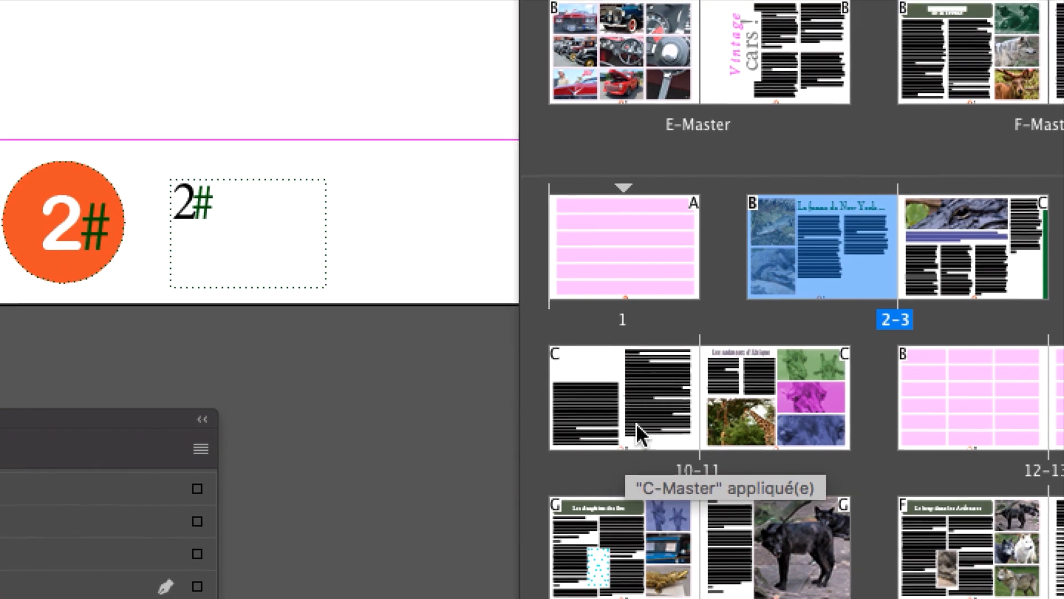
pyautogui.click(637, 429)
pyautogui.doubleClick(640, 432)
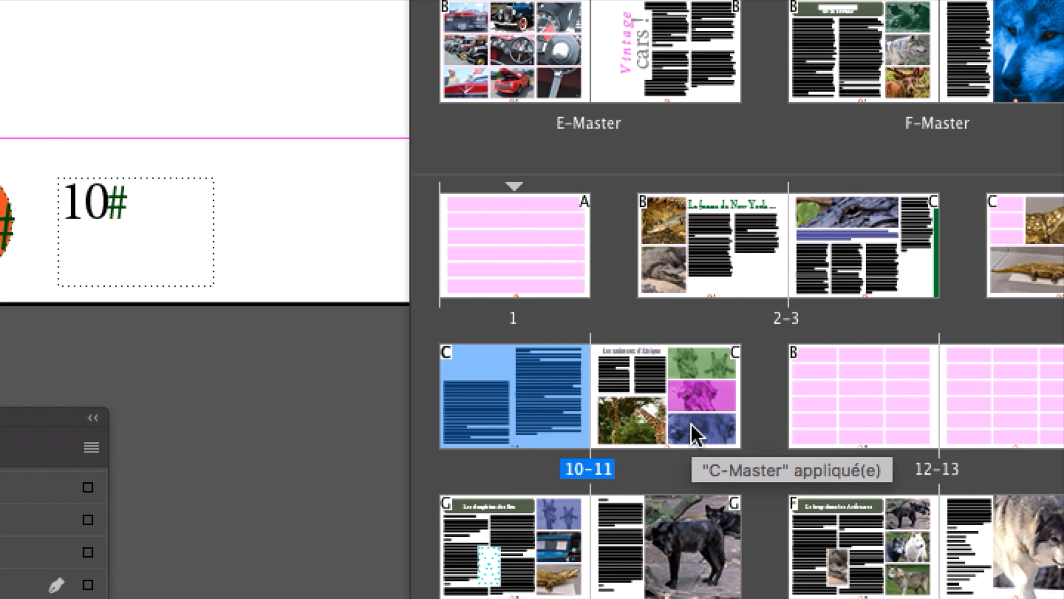
pyautogui.click(694, 437)
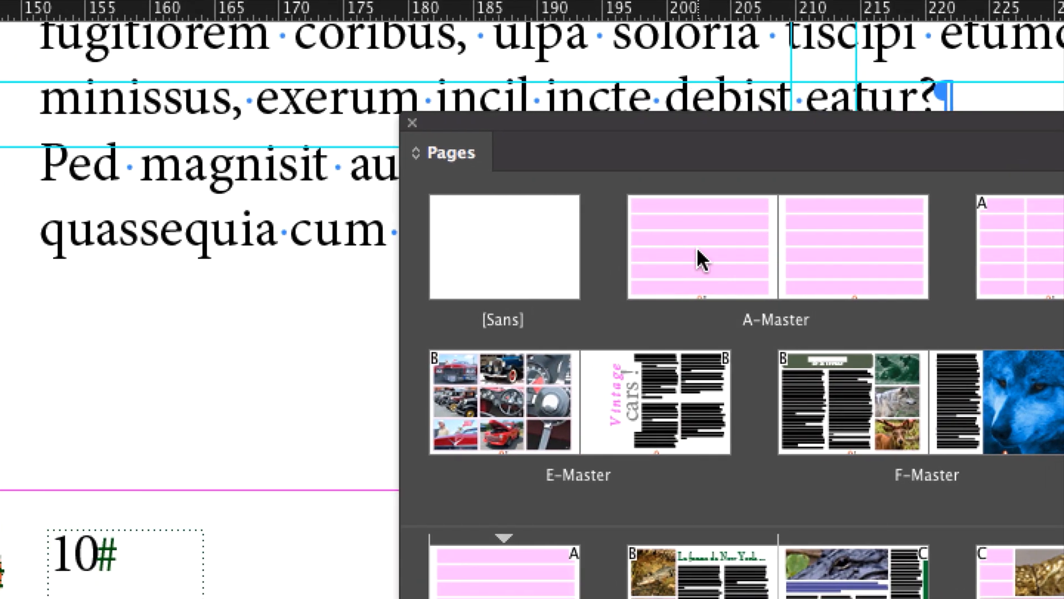
# Step: Return to A-Master's first page and delete the trial text frame beside the orange circle
pyautogui.click(701, 257)
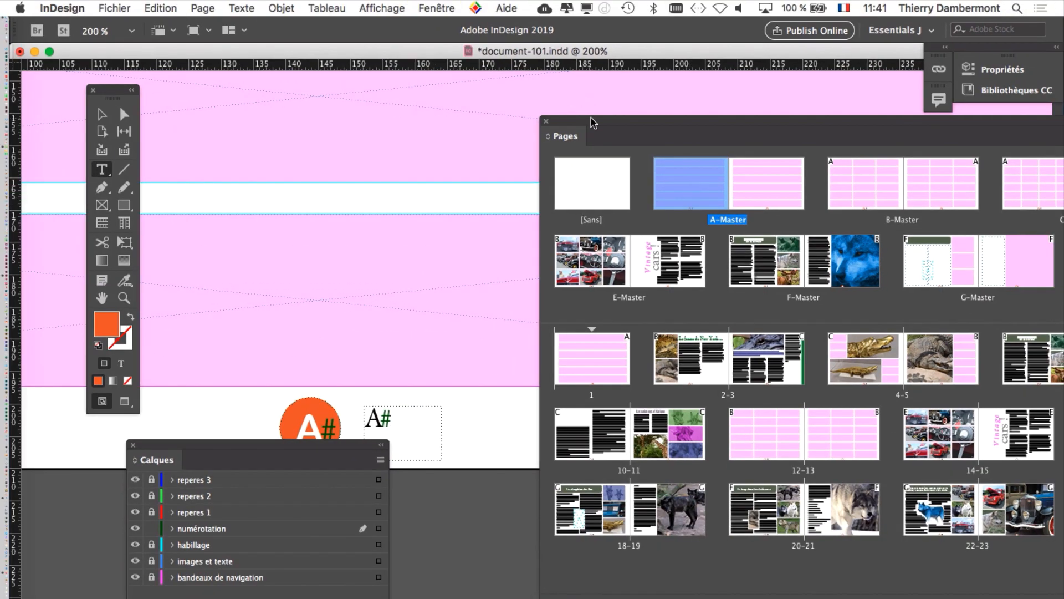
pyautogui.moveTo(496, 120); pyautogui.dragTo(839, 128)
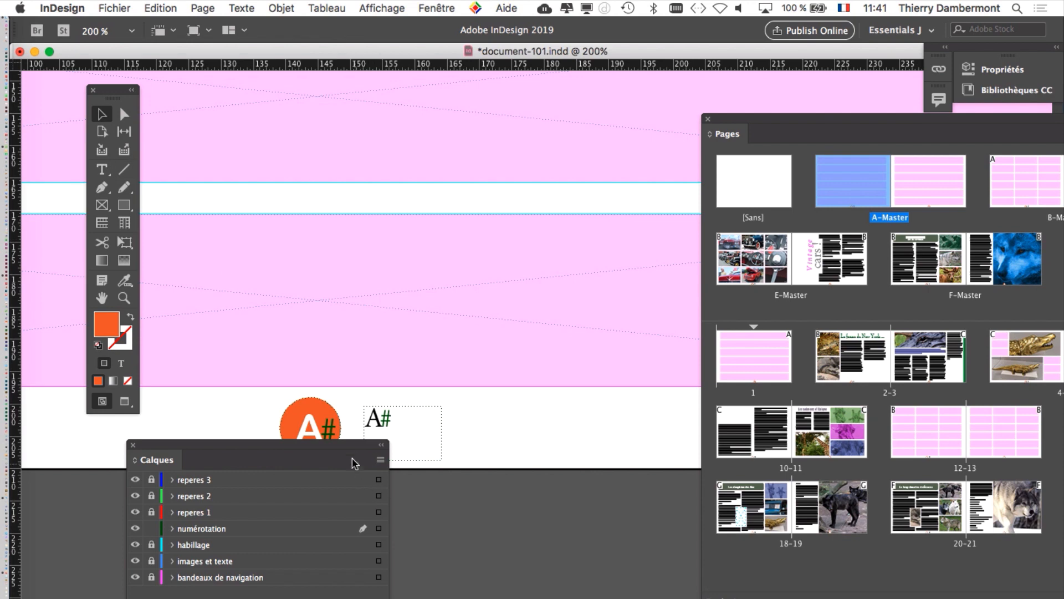
pyautogui.moveTo(334, 447); pyautogui.dragTo(250, 492)
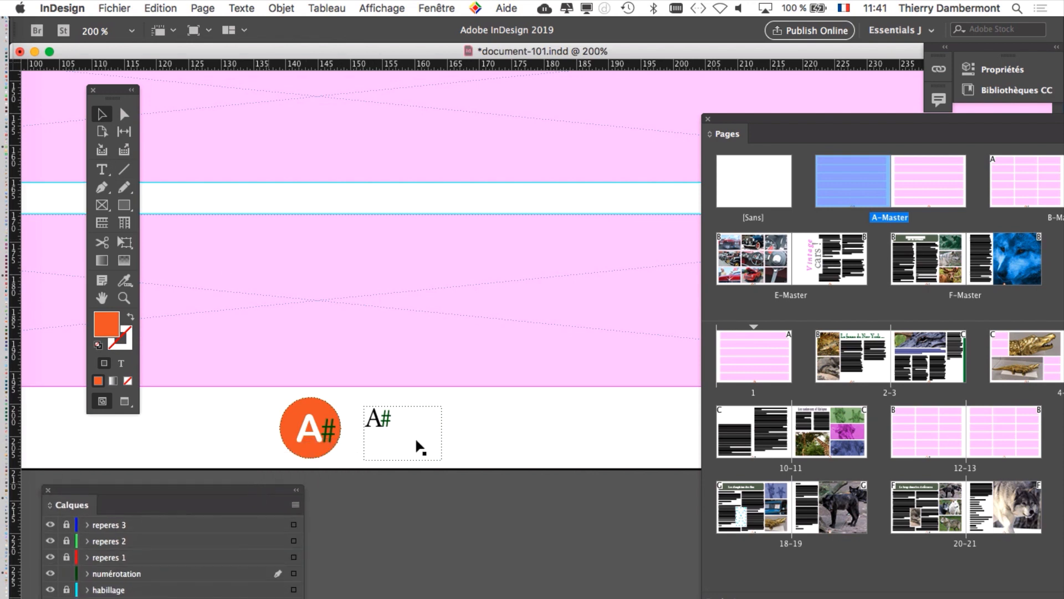
pyautogui.click(403, 429)
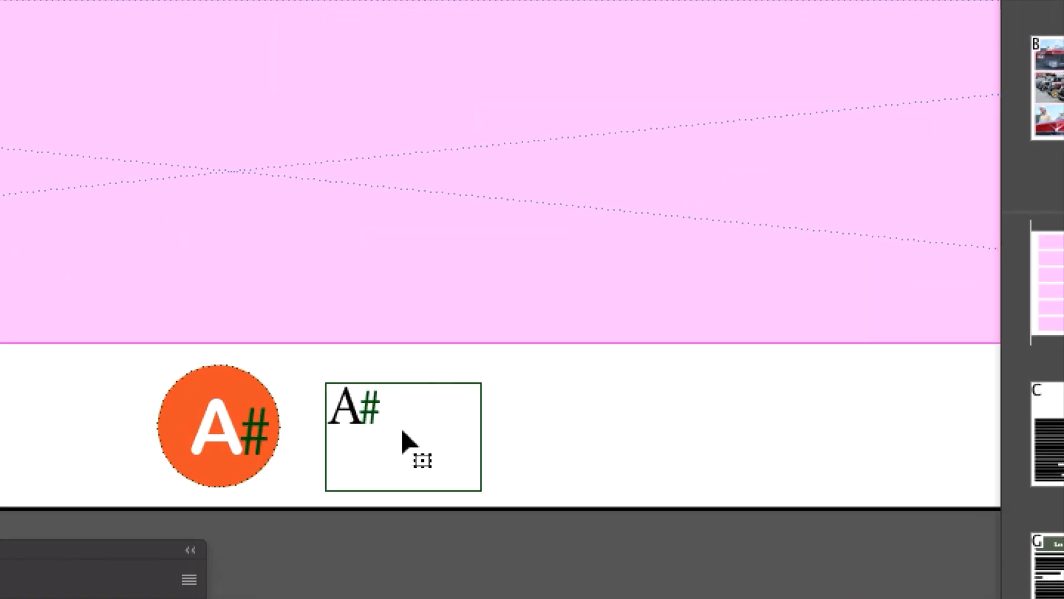
pyautogui.click(402, 430)
pyautogui.press('Delete')
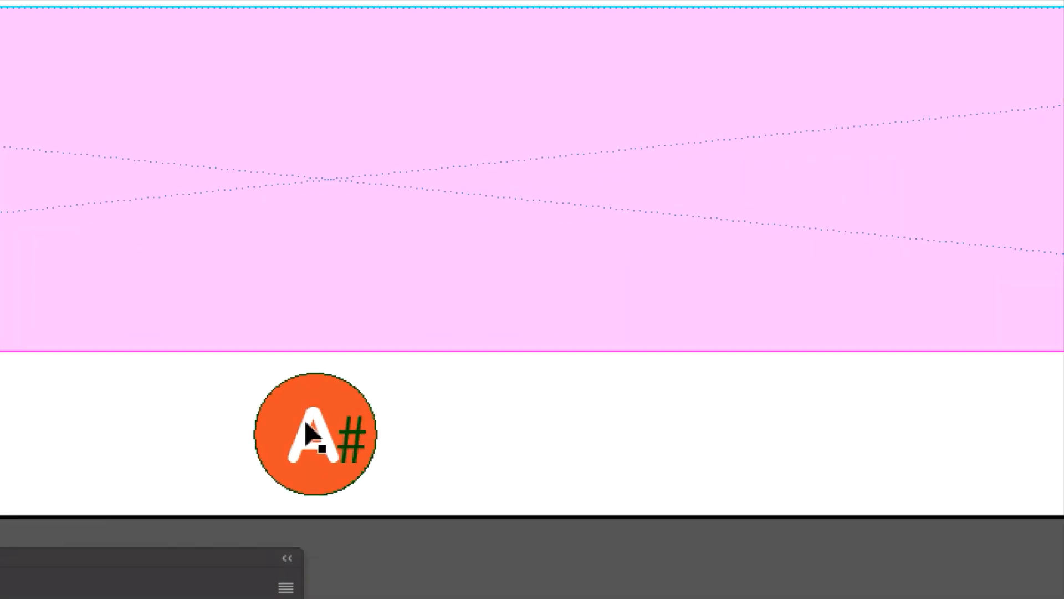
# Step: Save a copy of the document as document-102.indd in the Dossier document-101 folder inside ID livres
pyautogui.click(294, 389)
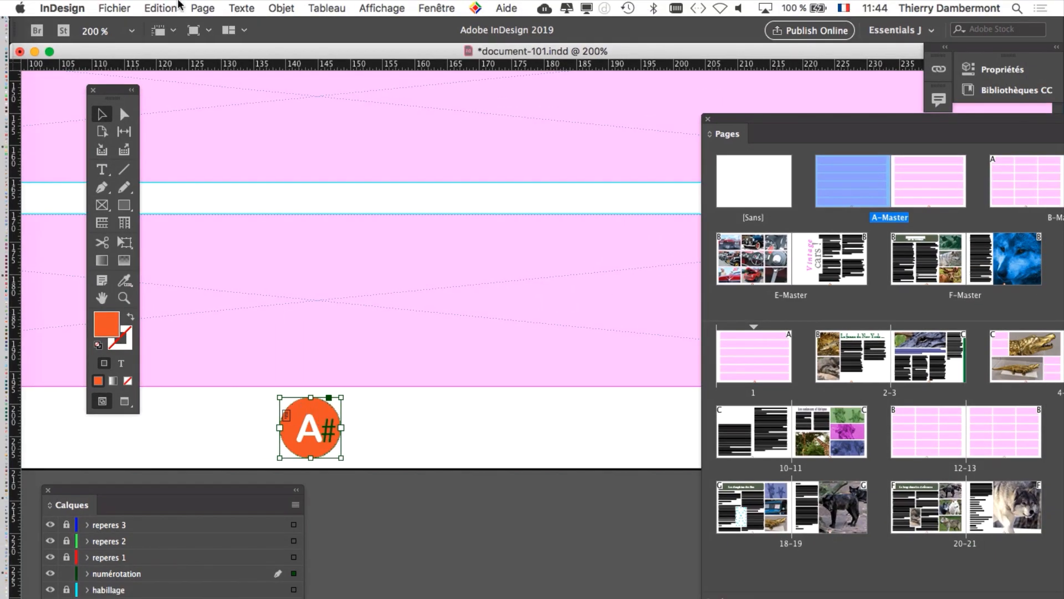
pyautogui.click(118, 7)
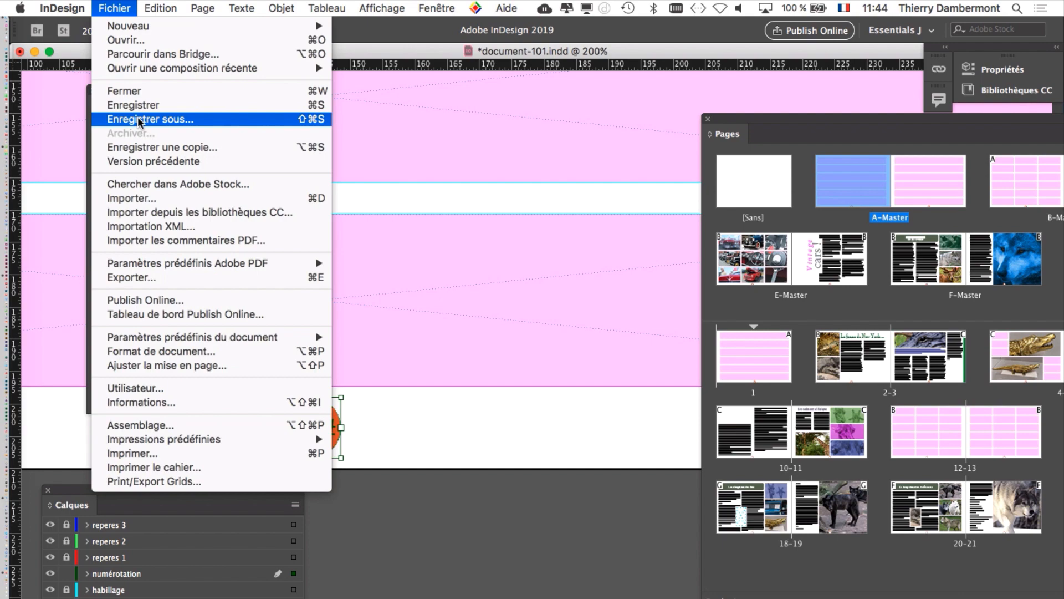
pyautogui.click(139, 120)
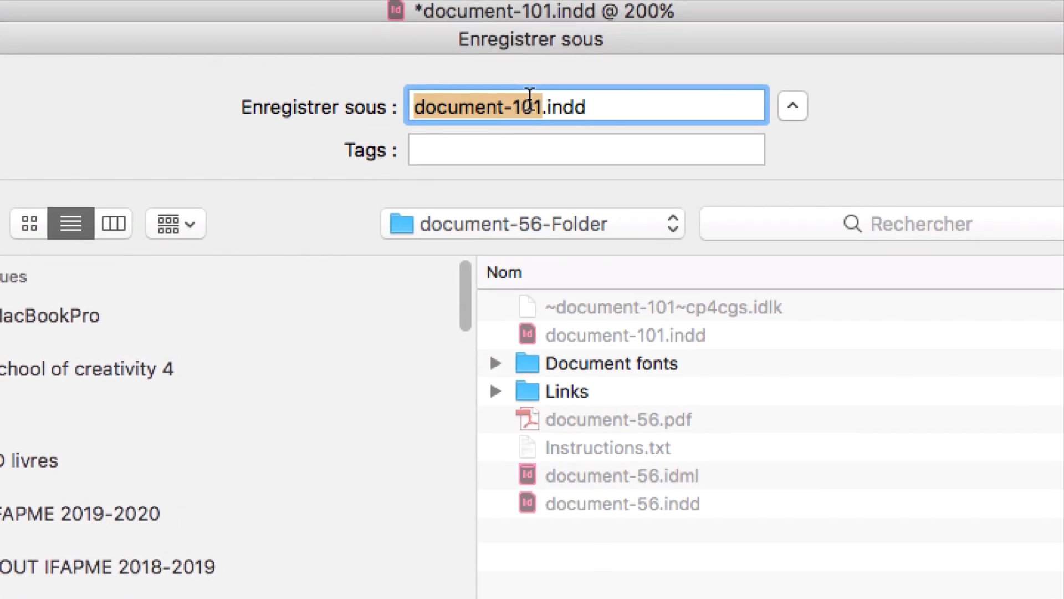
pyautogui.click(540, 99)
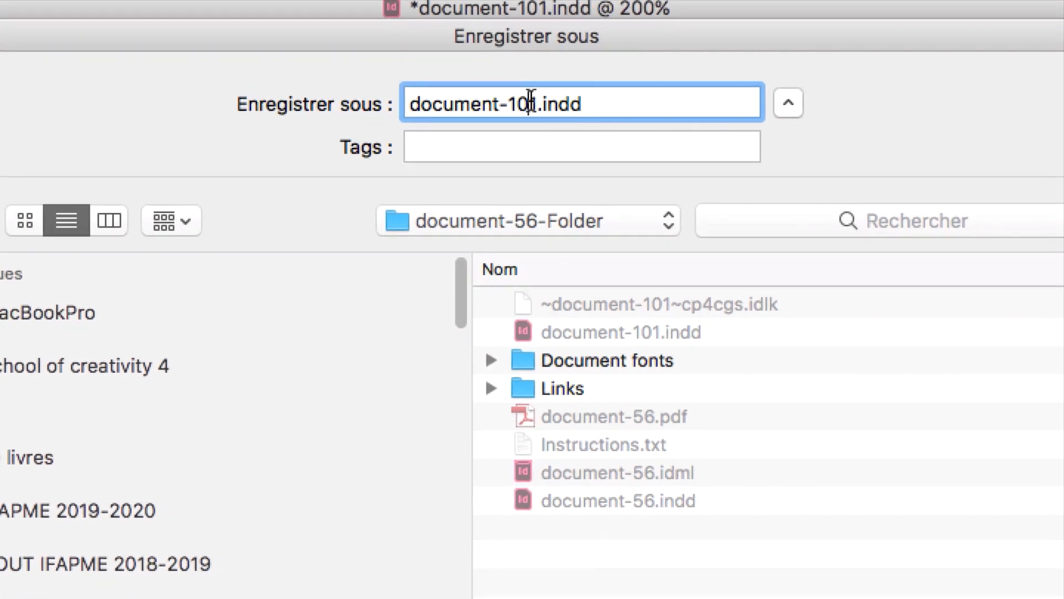
pyautogui.moveTo(526, 103); pyautogui.dragTo(534, 103)
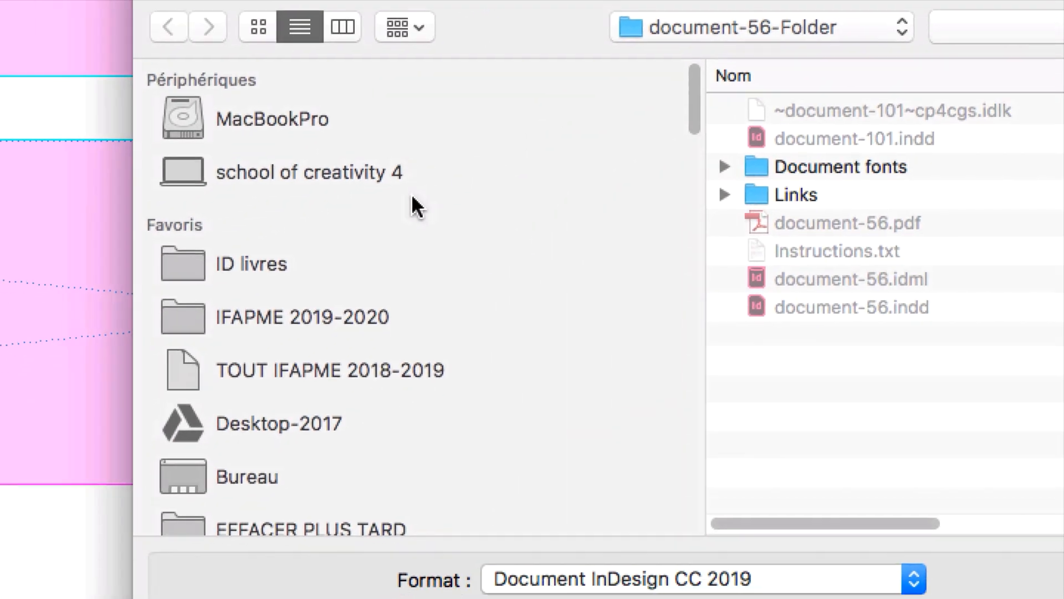
pyautogui.click(427, 263)
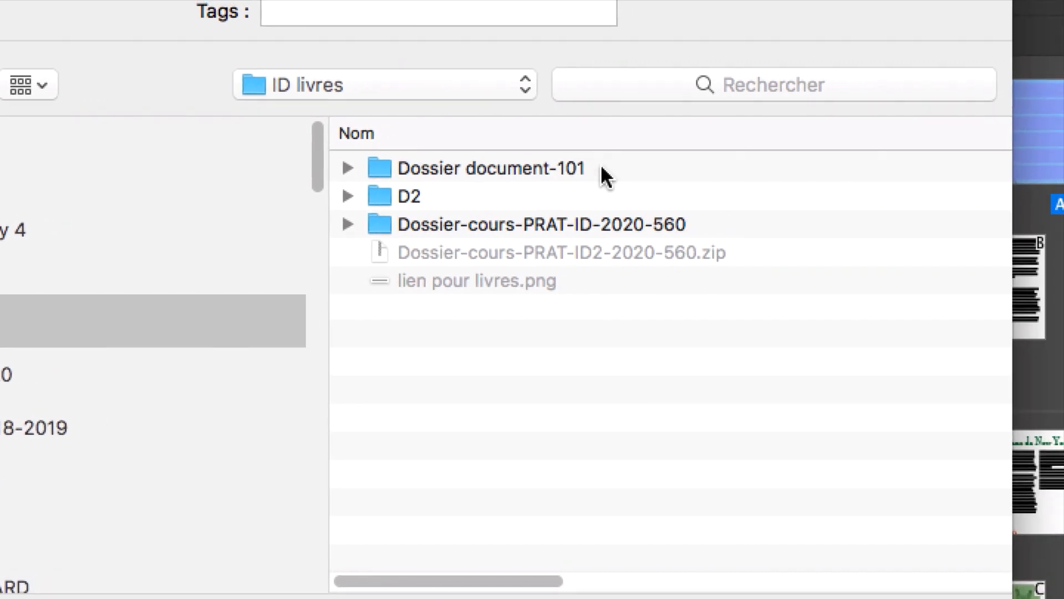
pyautogui.doubleClick(601, 164)
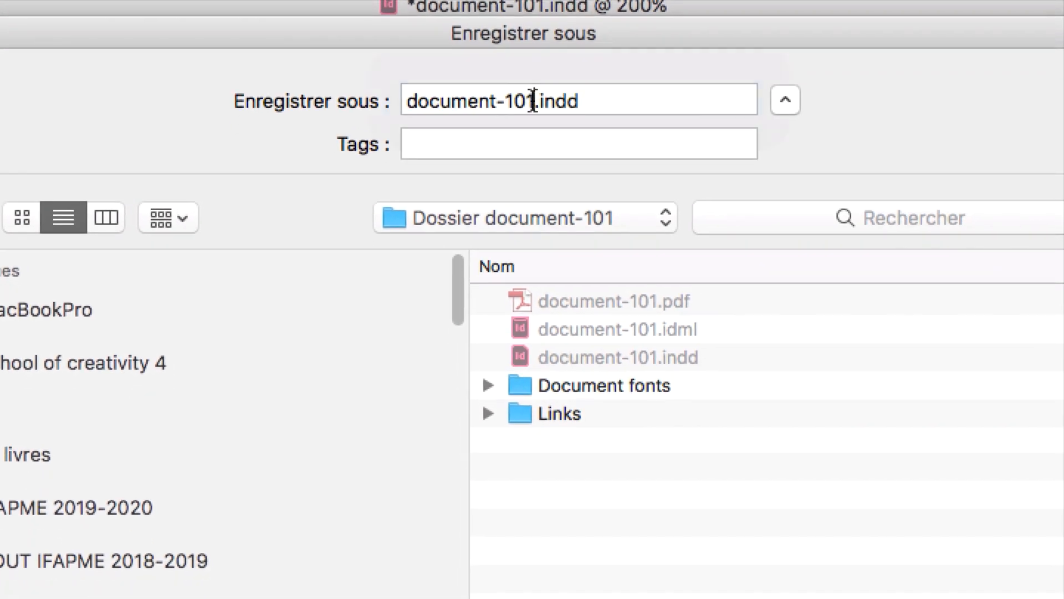
pyautogui.click(531, 101)
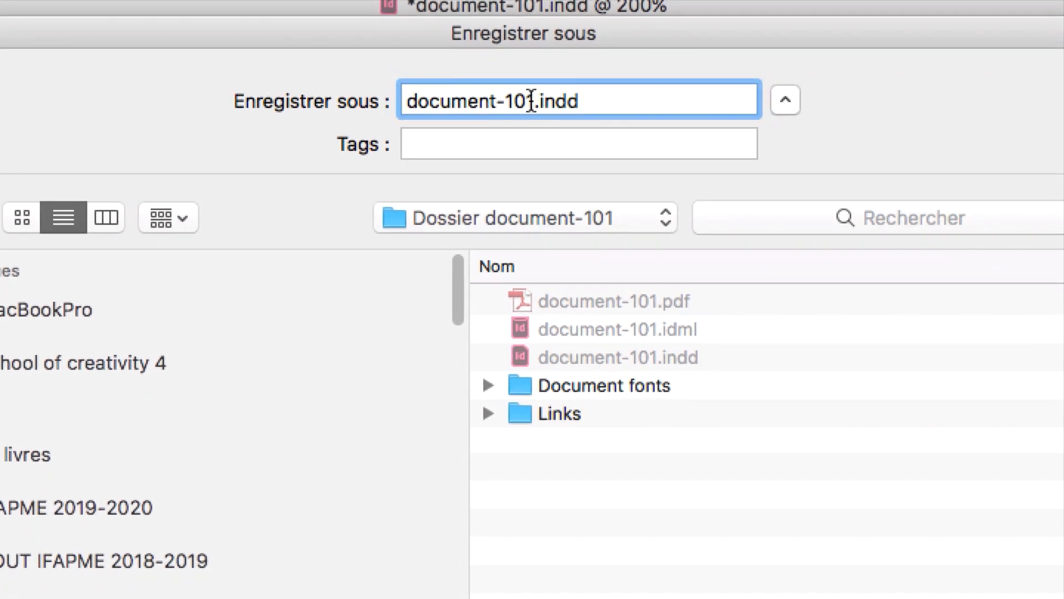
pyautogui.moveTo(531, 102); pyautogui.dragTo(537, 102)
pyautogui.write('2')
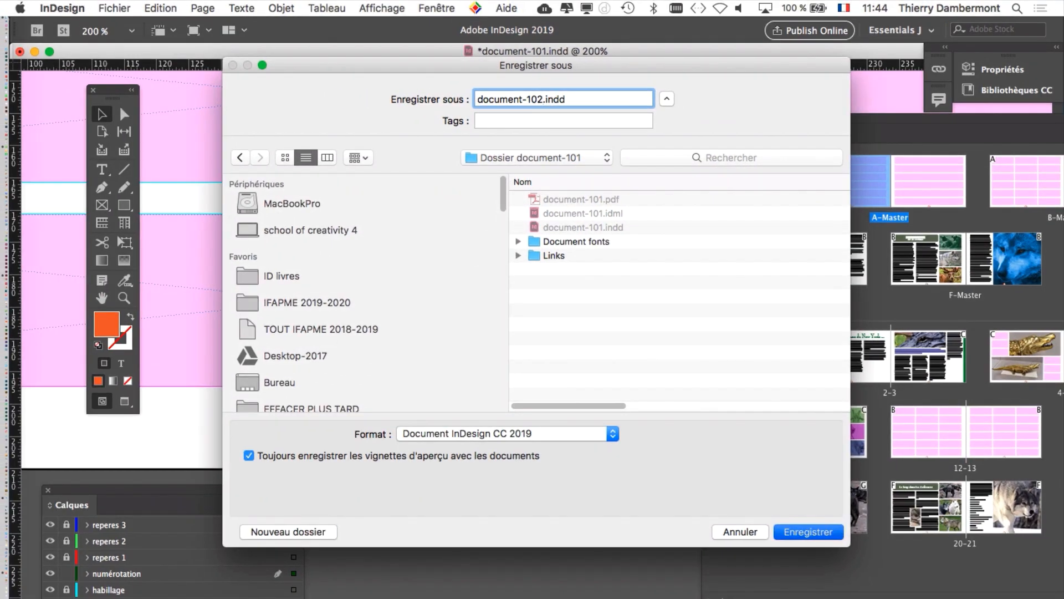
pyautogui.press('Return')
# Step: Save the document again under the name document-103.indd in the same folder
pyautogui.click(115, 8)
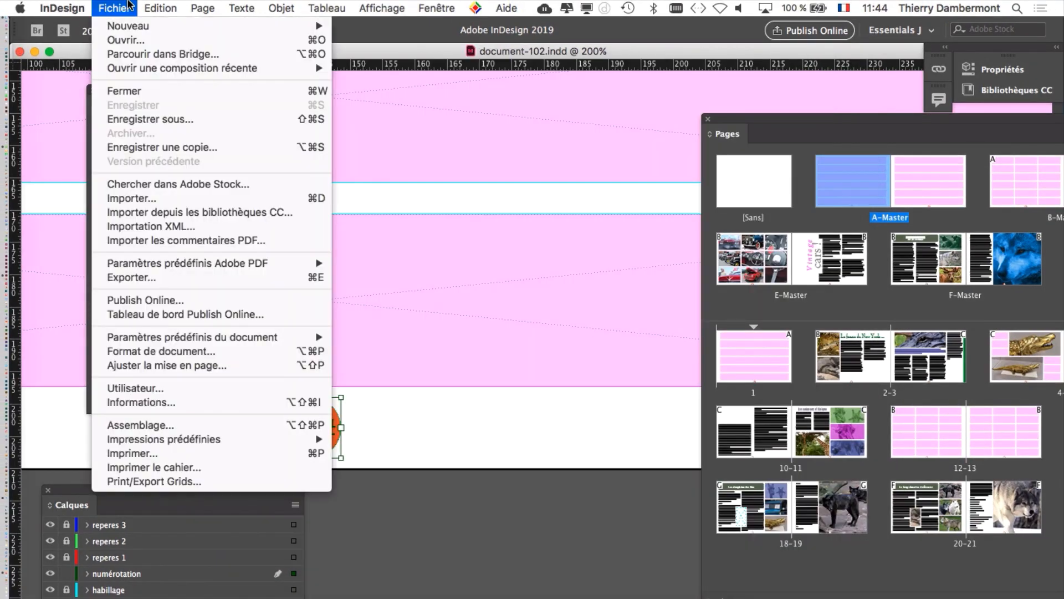
pyautogui.click(144, 110)
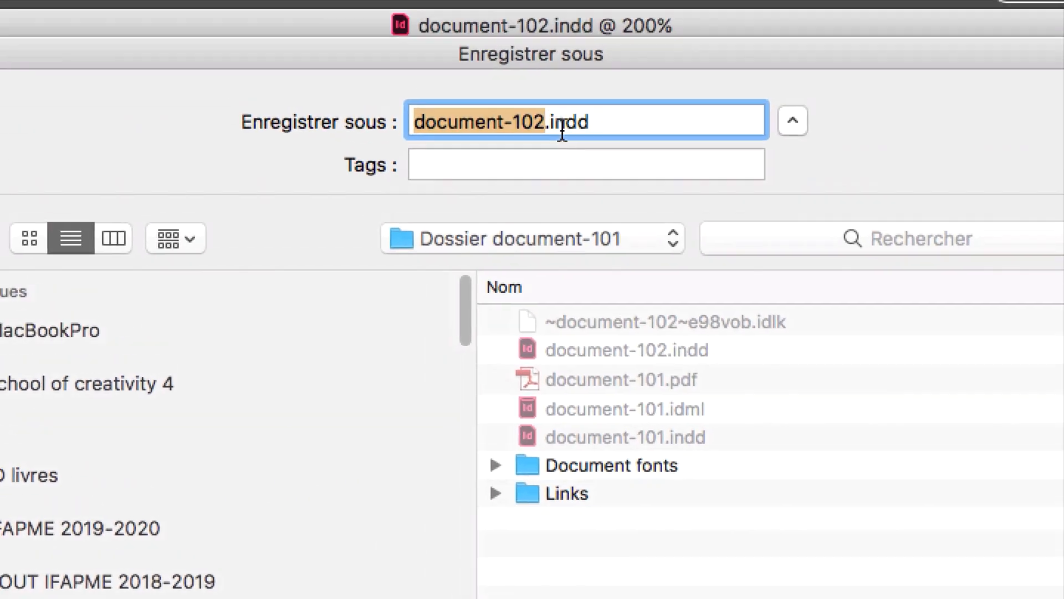
pyautogui.click(539, 99)
pyautogui.press('BackSpace')
pyautogui.write('3')
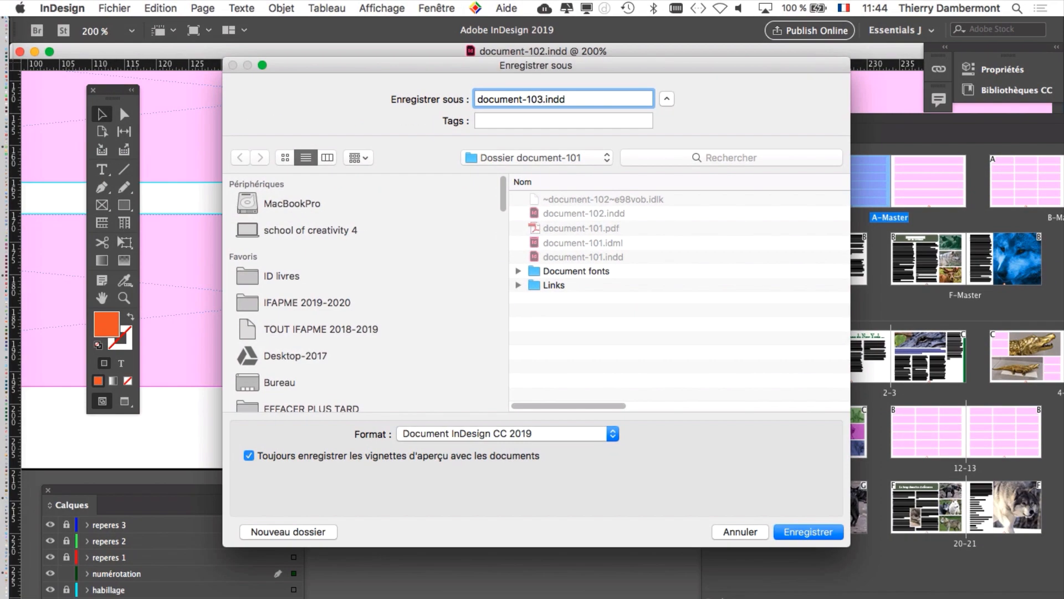
pyautogui.press('Return')
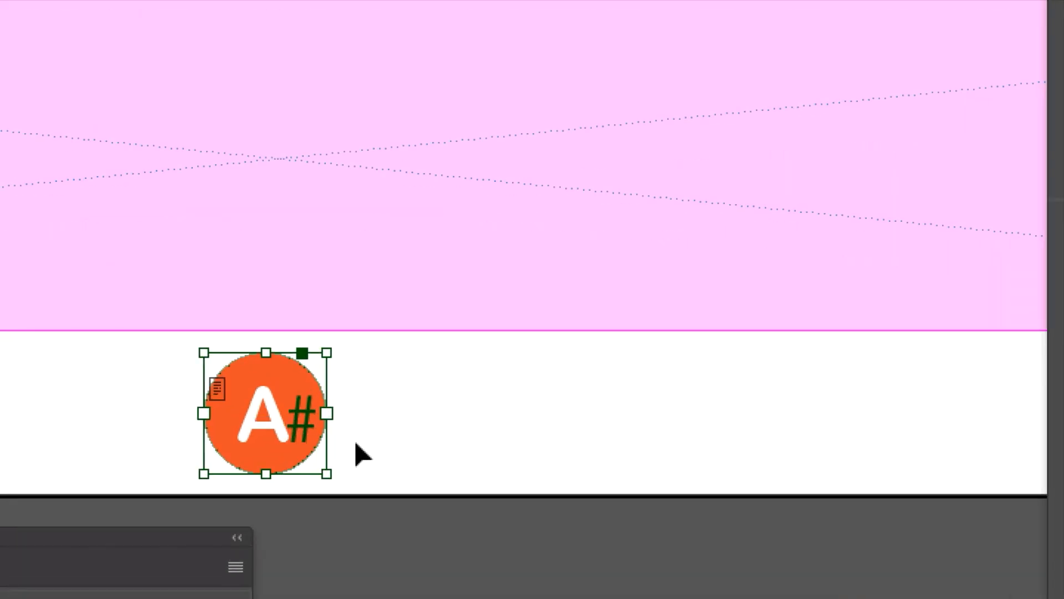
# Step: Select the orange page-number circle on A-Master and show the object styles (Styles d'objet) beside it
pyautogui.click(355, 445)
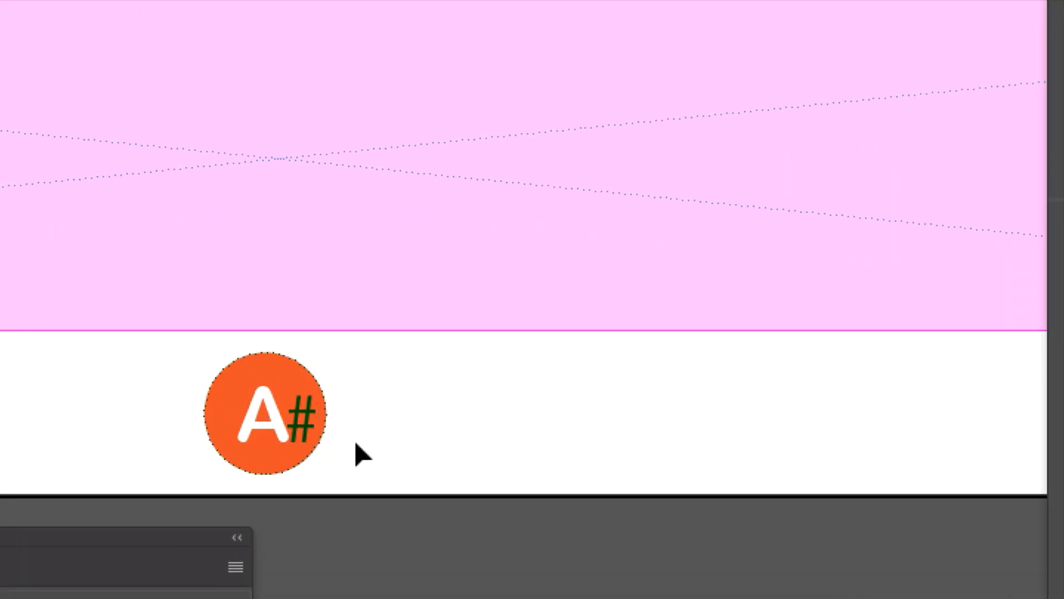
pyautogui.click(319, 432)
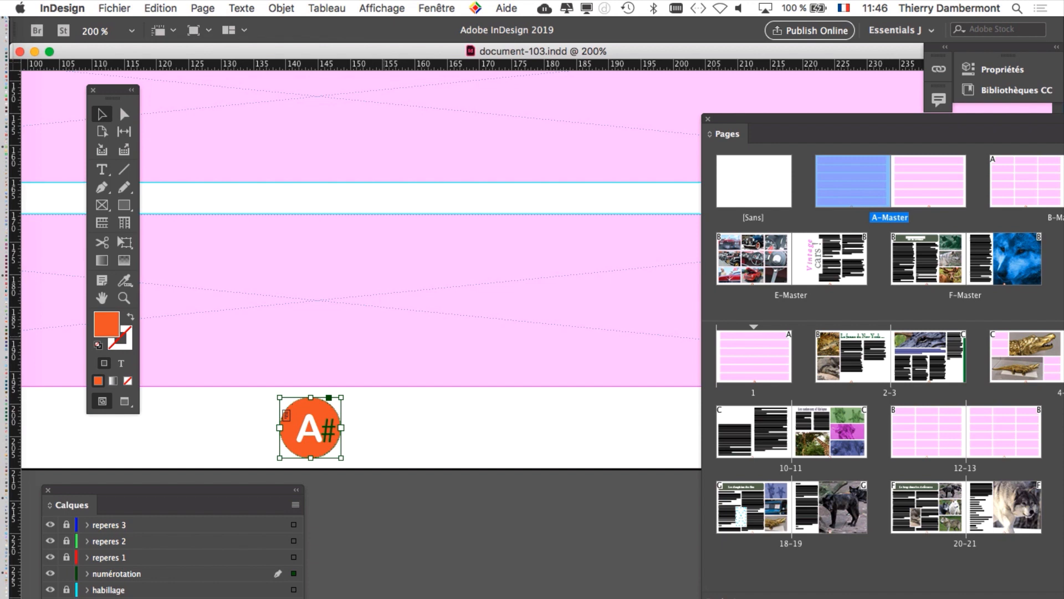
pyautogui.hscroll(2, 346, 327)
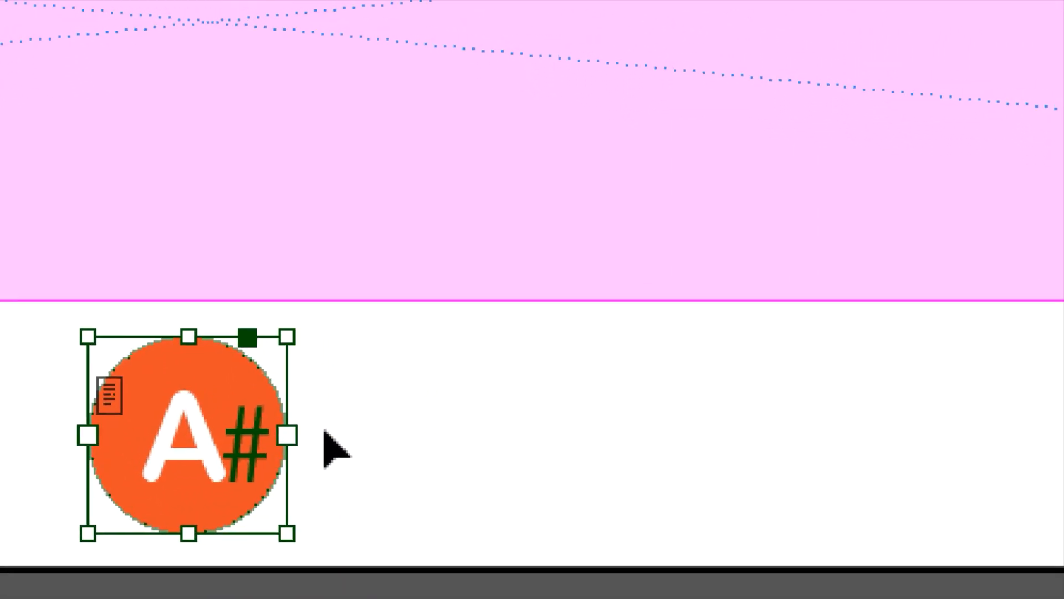
pyautogui.click(324, 431)
pyautogui.click(241, 419)
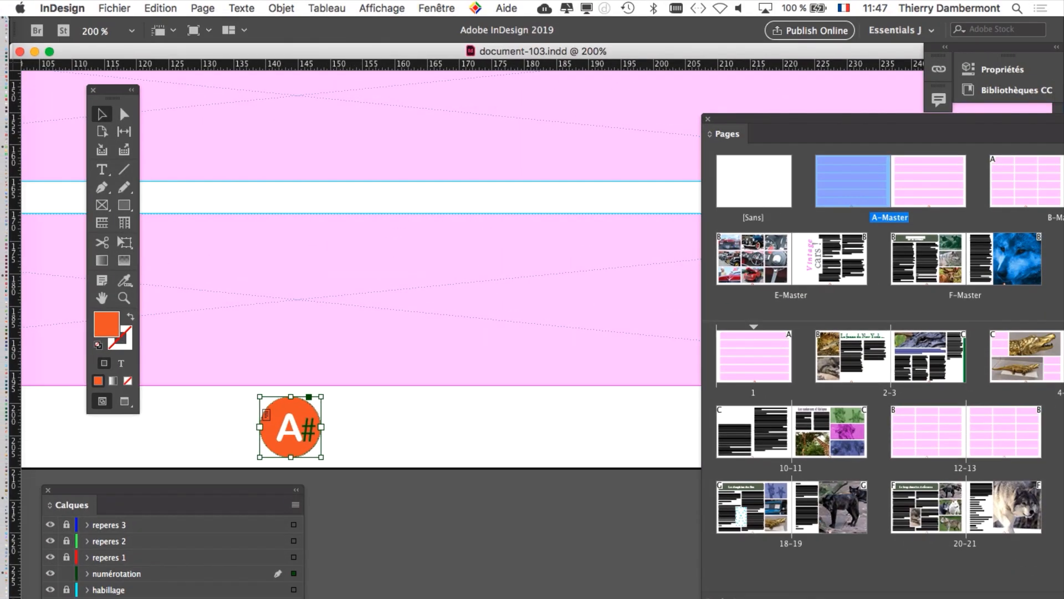
pyautogui.click(448, 7)
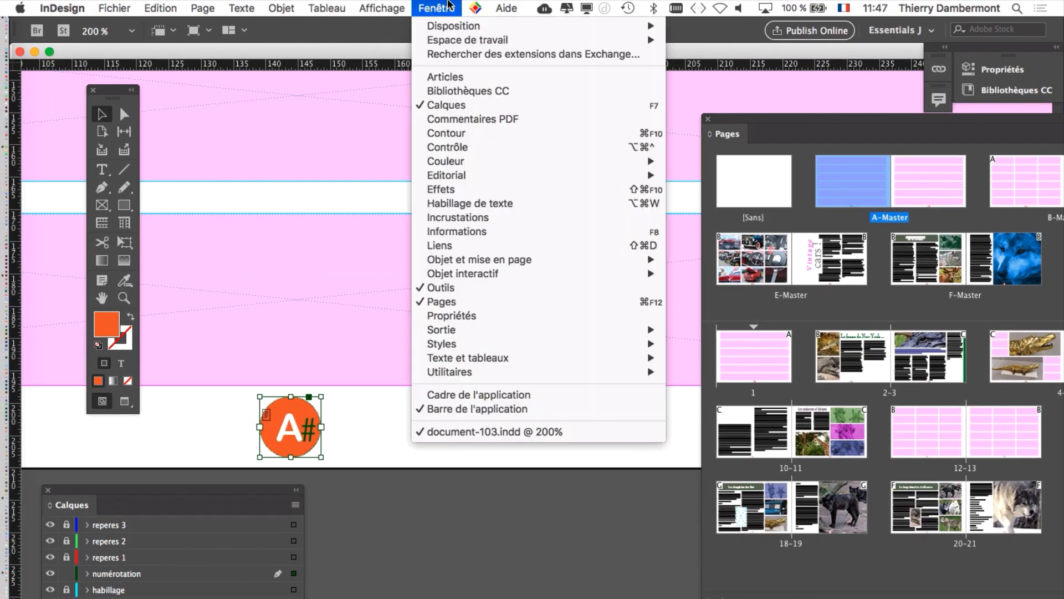
pyautogui.moveTo(507, 344)
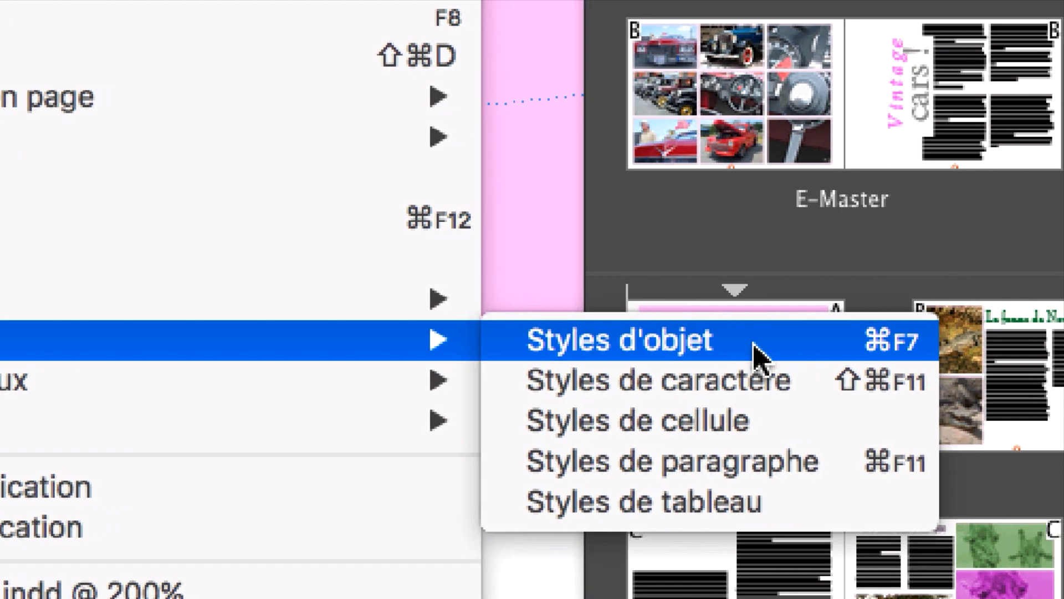
pyautogui.click(807, 345)
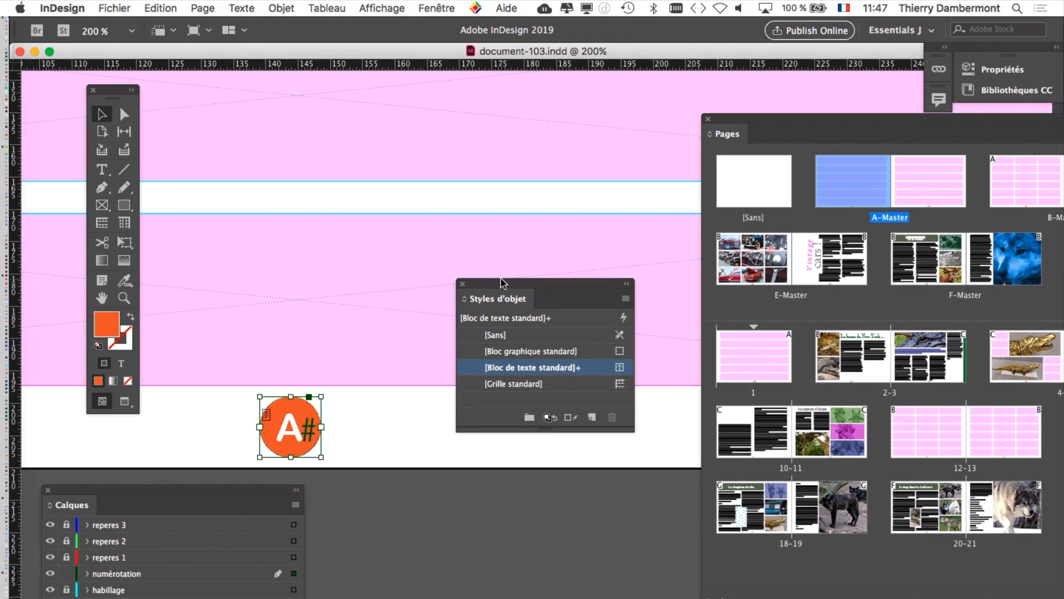
pyautogui.moveTo(505, 283); pyautogui.dragTo(383, 286)
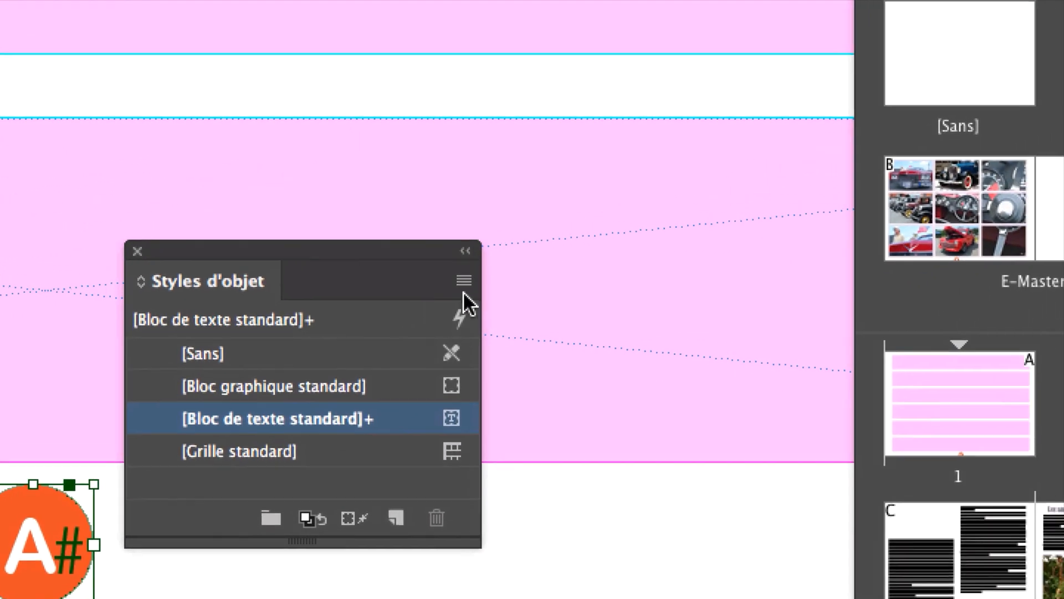
pyautogui.click(464, 286)
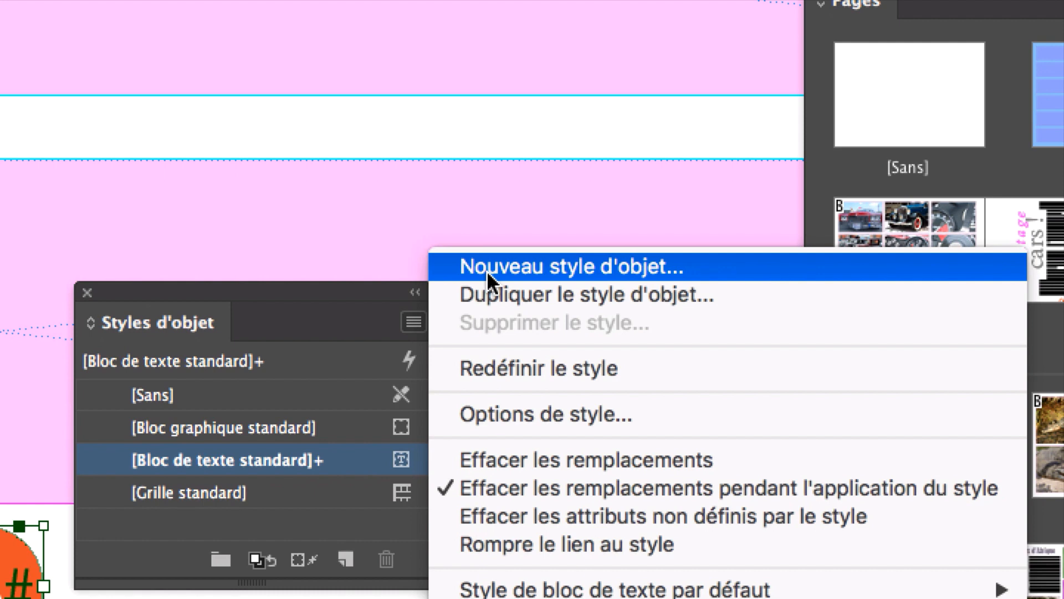
pyautogui.click(487, 272)
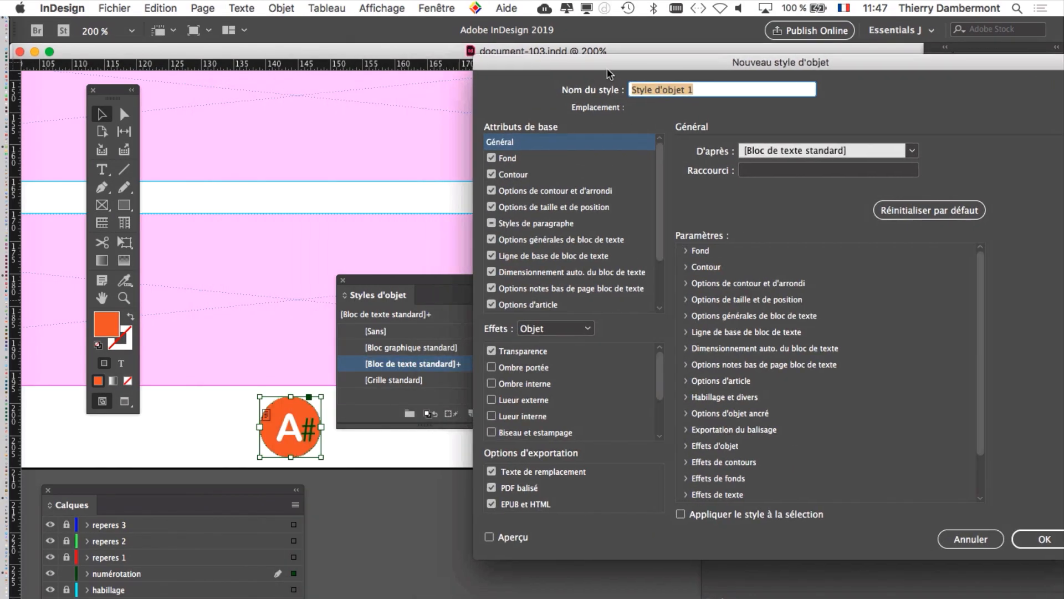
pyautogui.moveTo(610, 74); pyautogui.dragTo(535, 68)
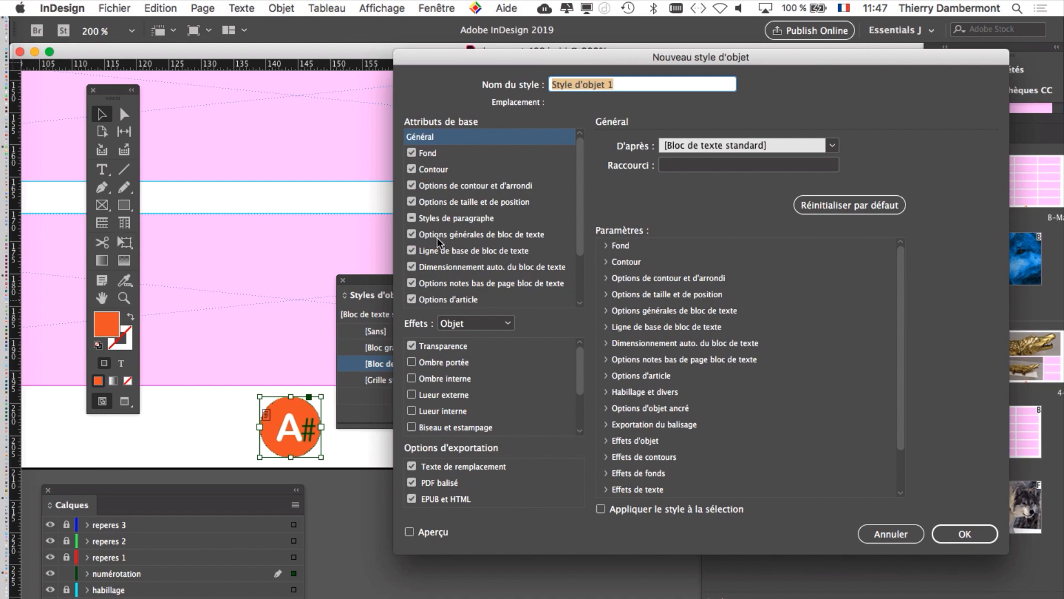
pyautogui.click(412, 218)
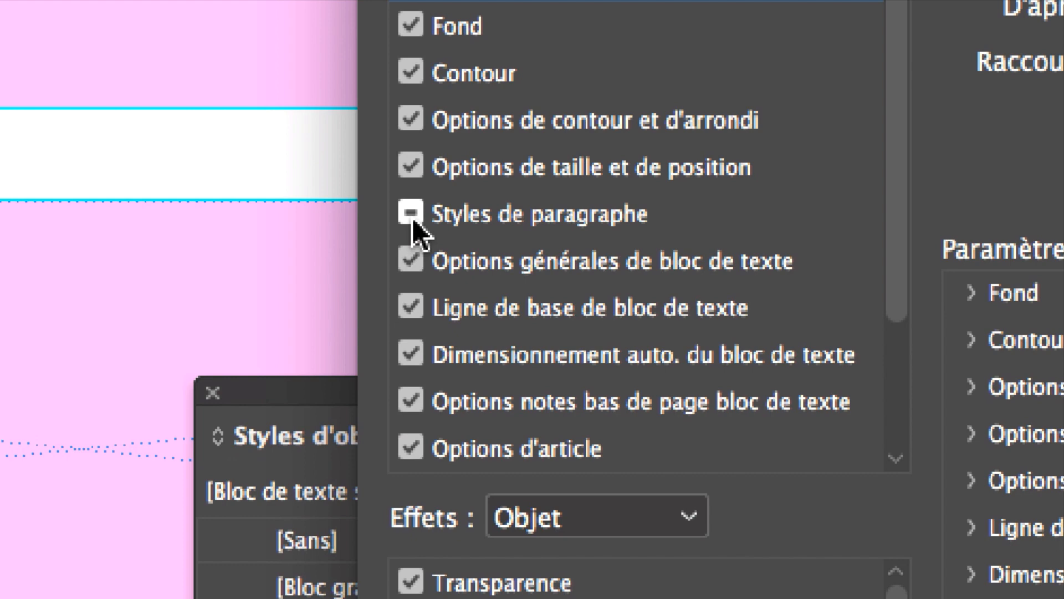
pyautogui.click(412, 217)
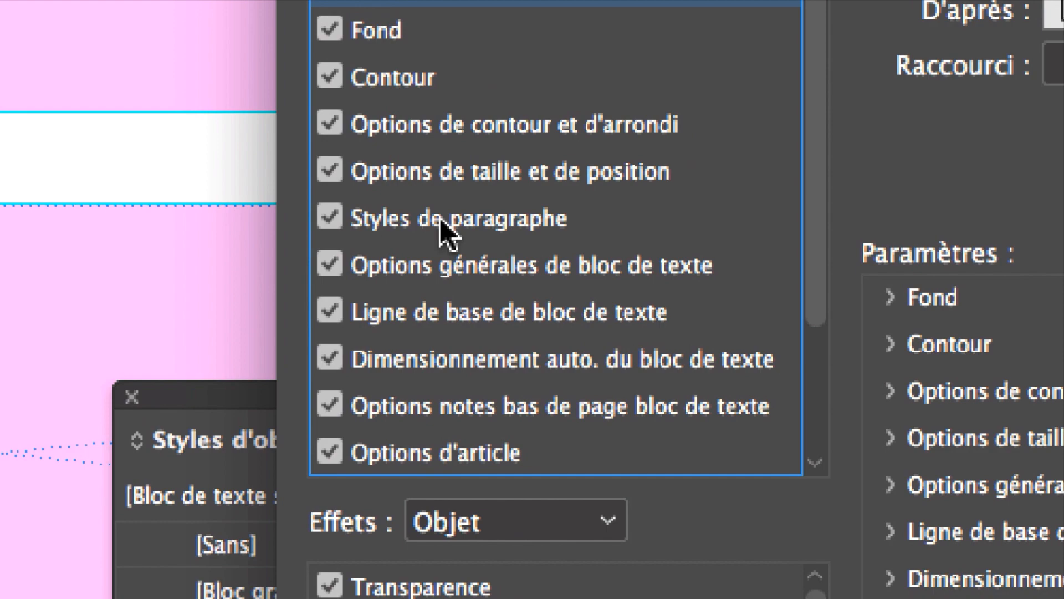
pyautogui.click(441, 220)
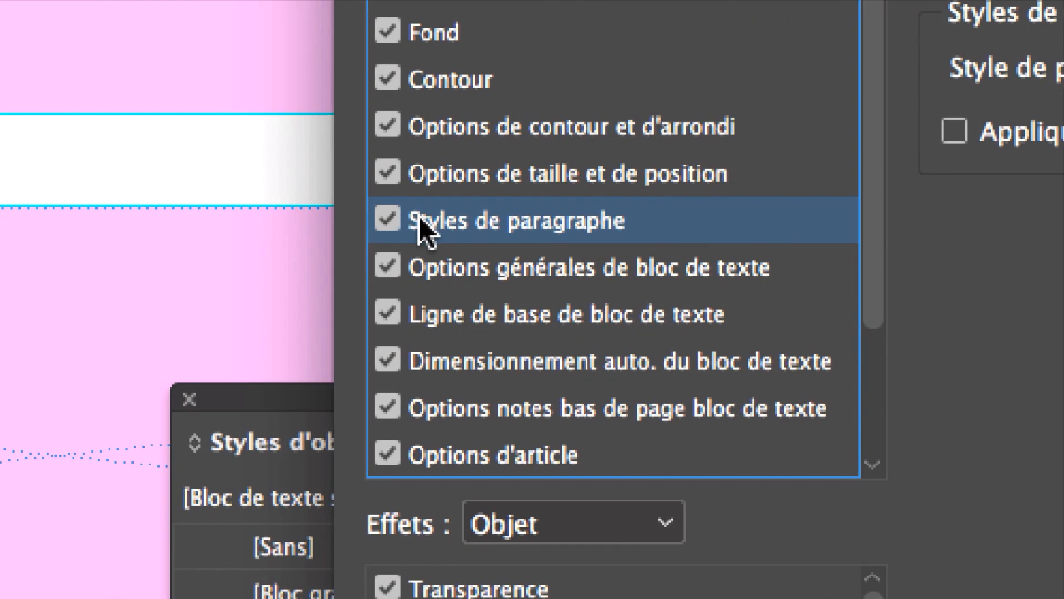
pyautogui.click(388, 219)
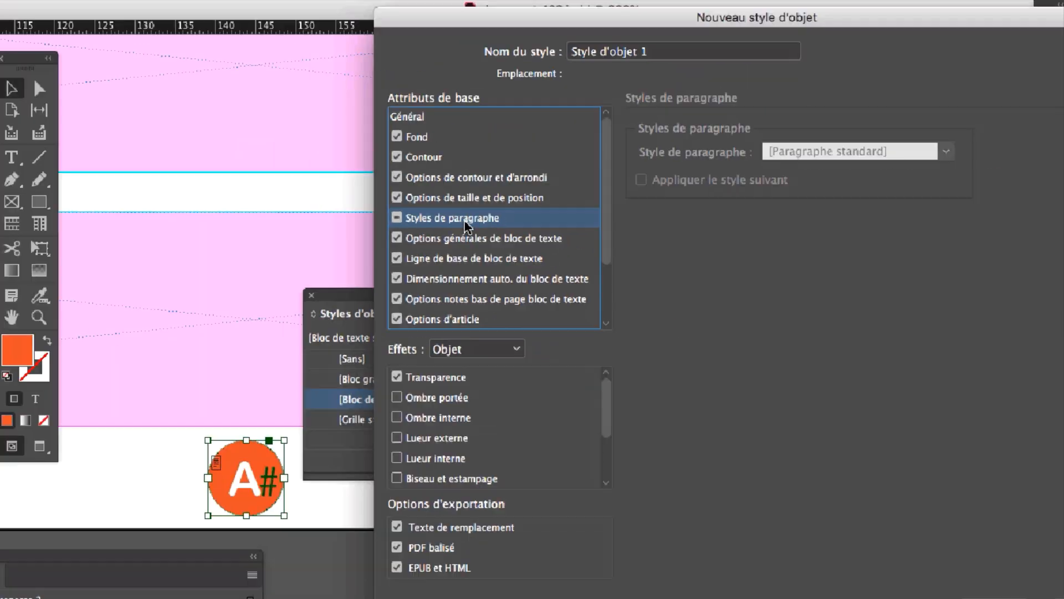
pyautogui.click(895, 535)
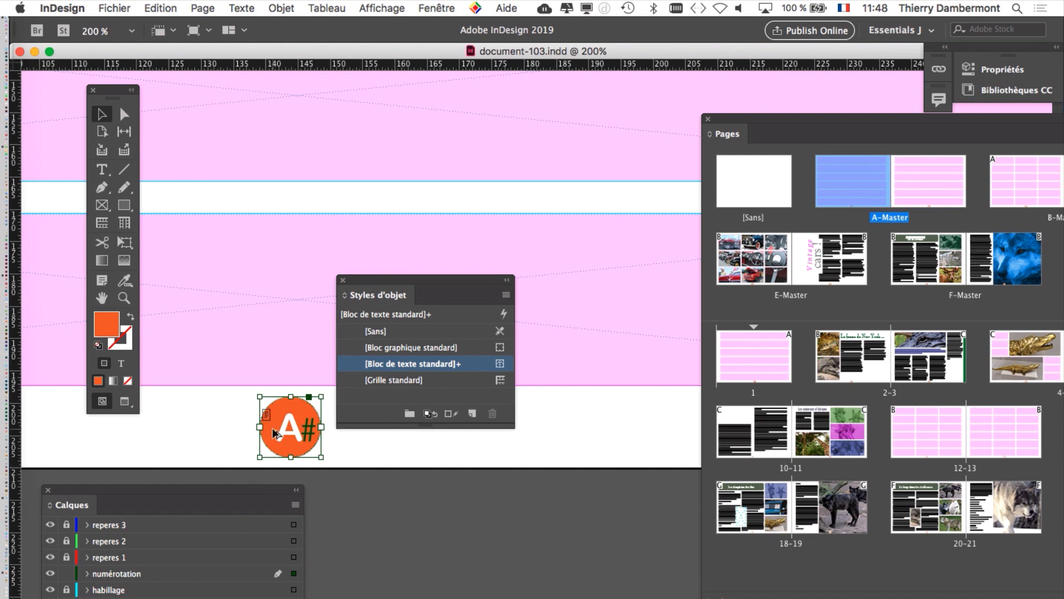
# Step: Select the page-number marker text inside the orange circle, move the object styles clear of it and show the paragraph styles
pyautogui.press('super+4')
pyautogui.moveTo(373, 281); pyautogui.dragTo(615, 330)
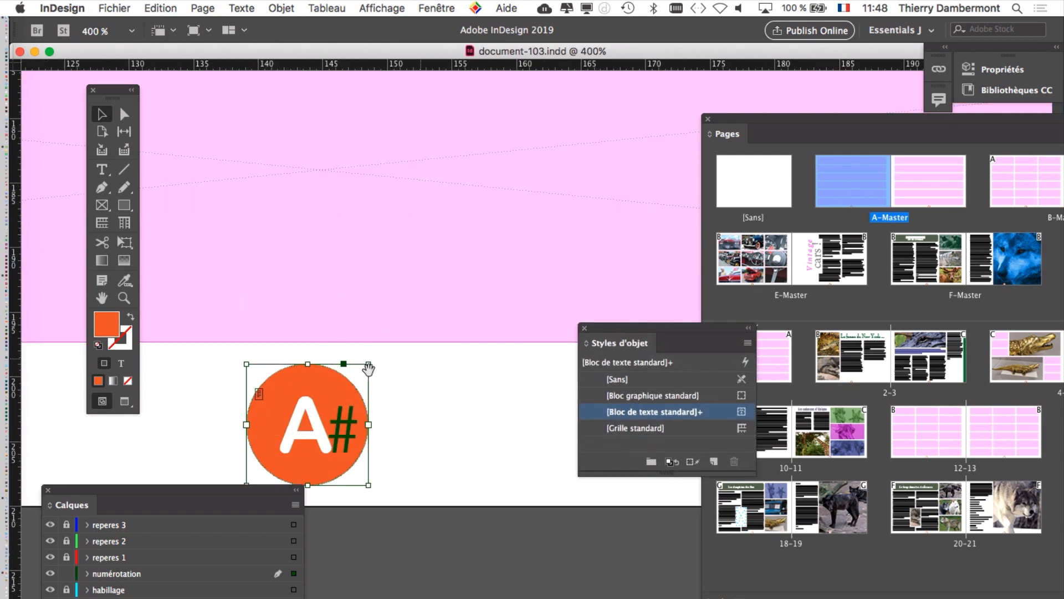
pyautogui.moveTo(345, 381); pyautogui.dragTo(442, 179)
pyautogui.moveTo(442, 20); pyautogui.dragTo(340, 85)
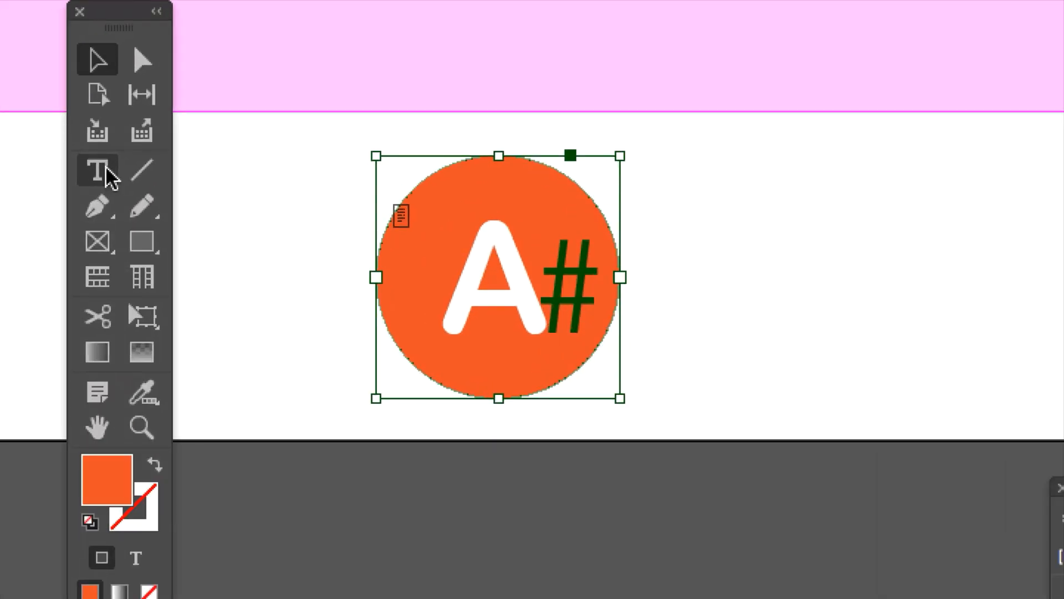
pyautogui.click(106, 173)
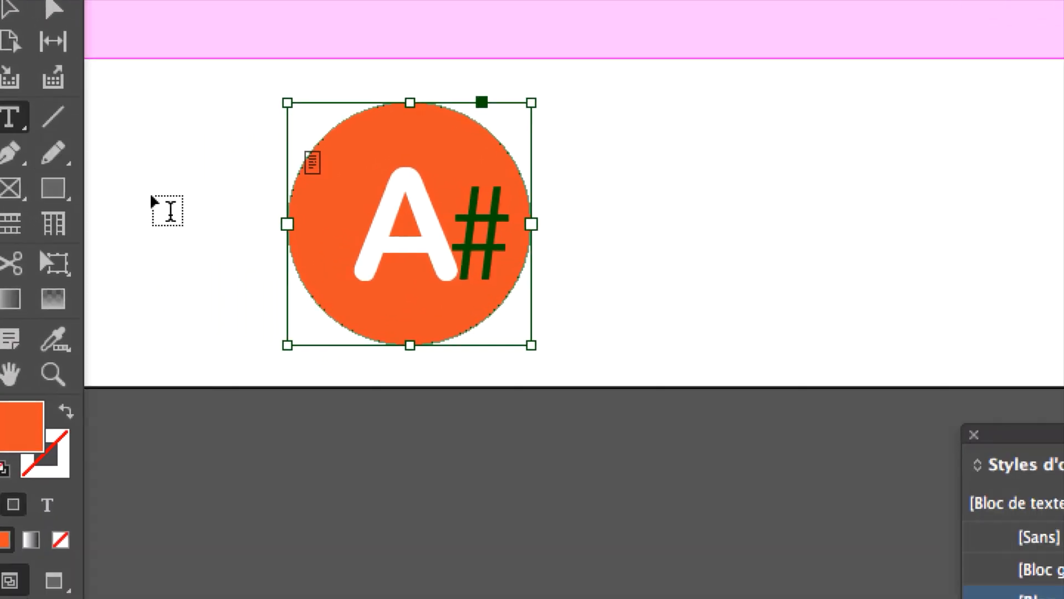
pyautogui.moveTo(178, 215); pyautogui.dragTo(290, 215)
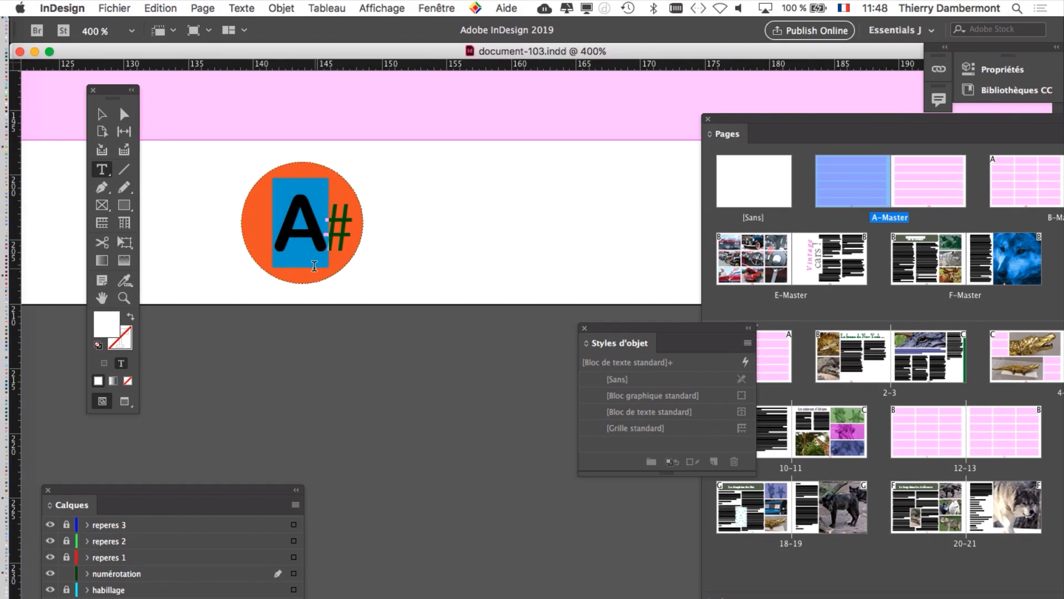
pyautogui.moveTo(615, 327); pyautogui.dragTo(381, 487)
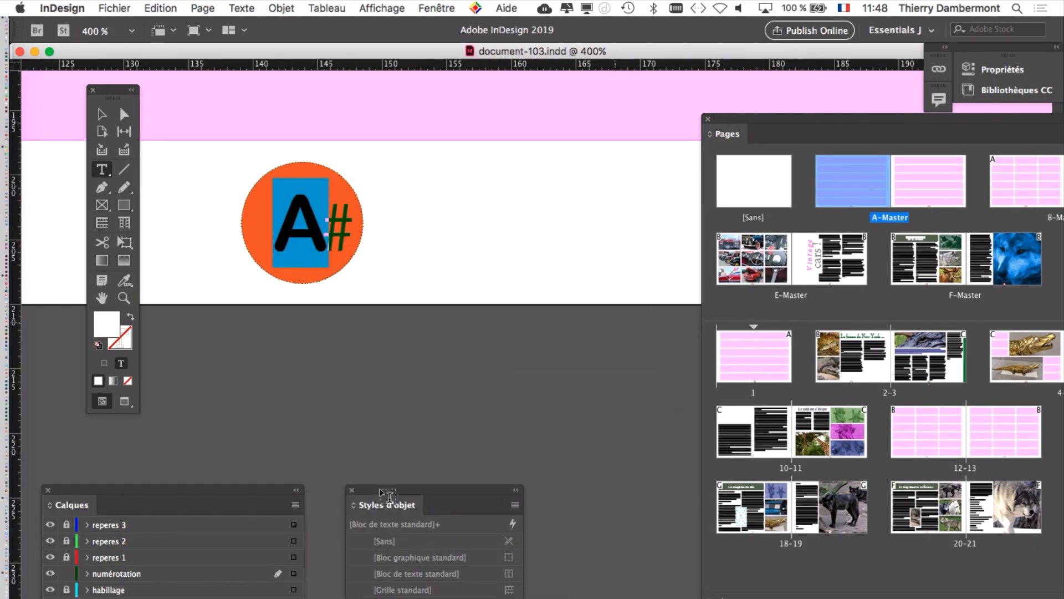
pyautogui.click(241, 8)
pyautogui.click(324, 179)
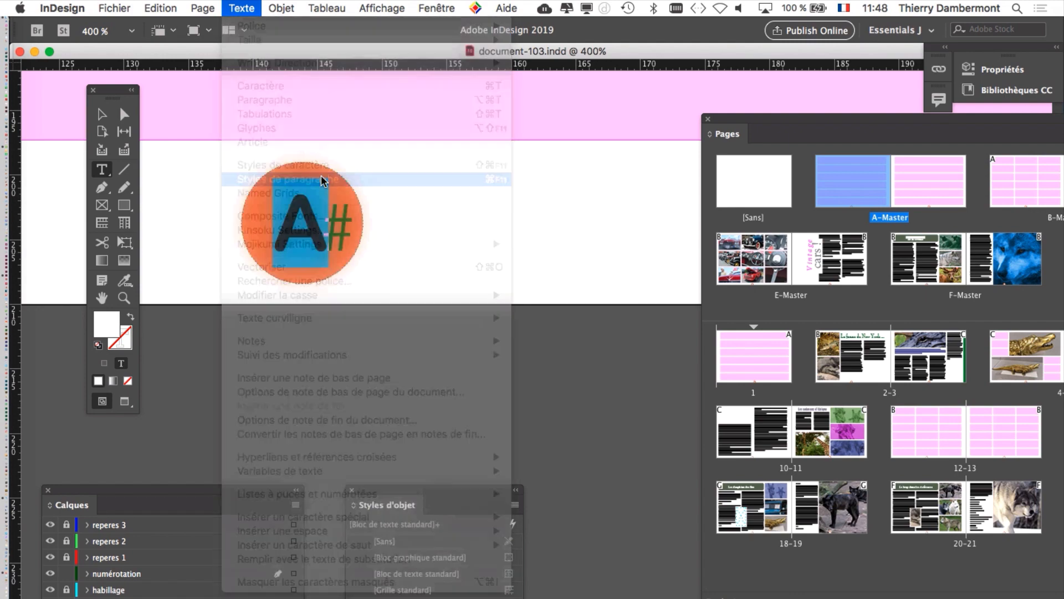
# Step: Create a paragraph style named numerotation, based on [Aucun style], from the selected page-number marker and apply it to the marker
pyautogui.moveTo(801, 192); pyautogui.dragTo(421, 95)
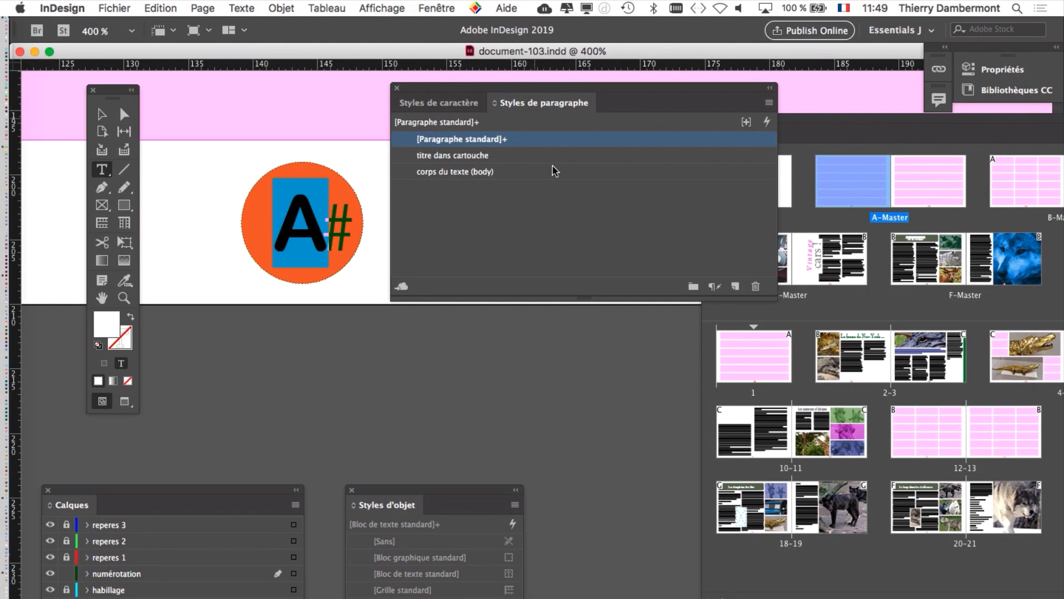
pyautogui.moveTo(776, 300); pyautogui.dragTo(624, 330)
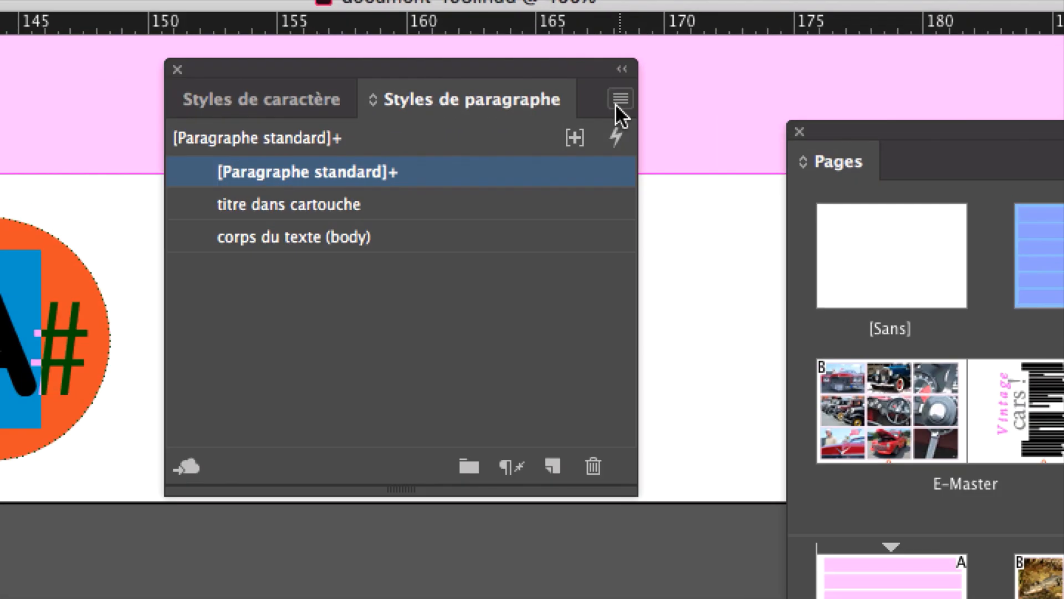
pyautogui.click(617, 103)
pyautogui.click(632, 116)
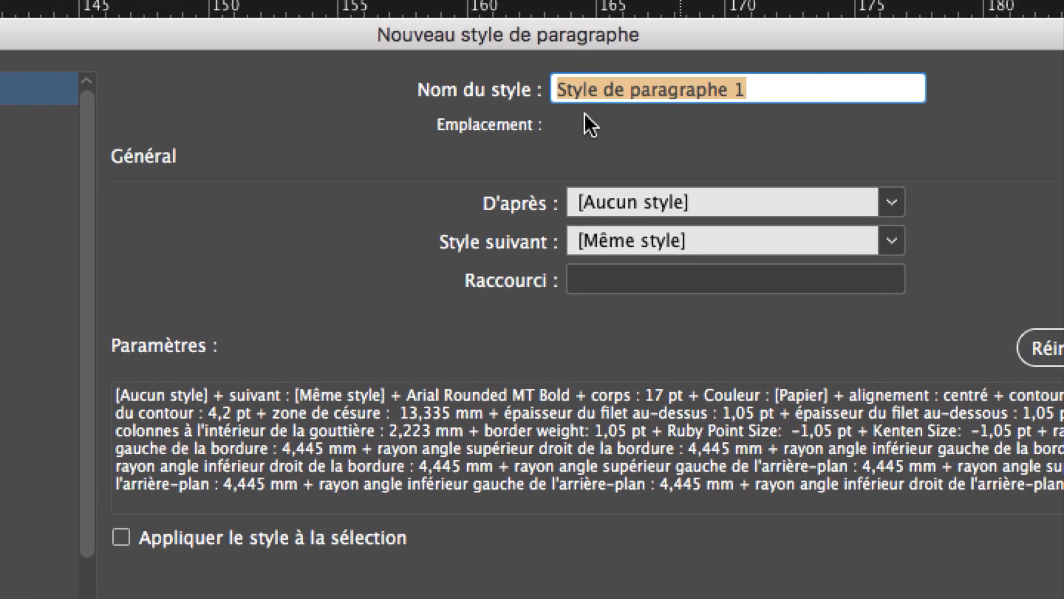
pyautogui.write('numero')
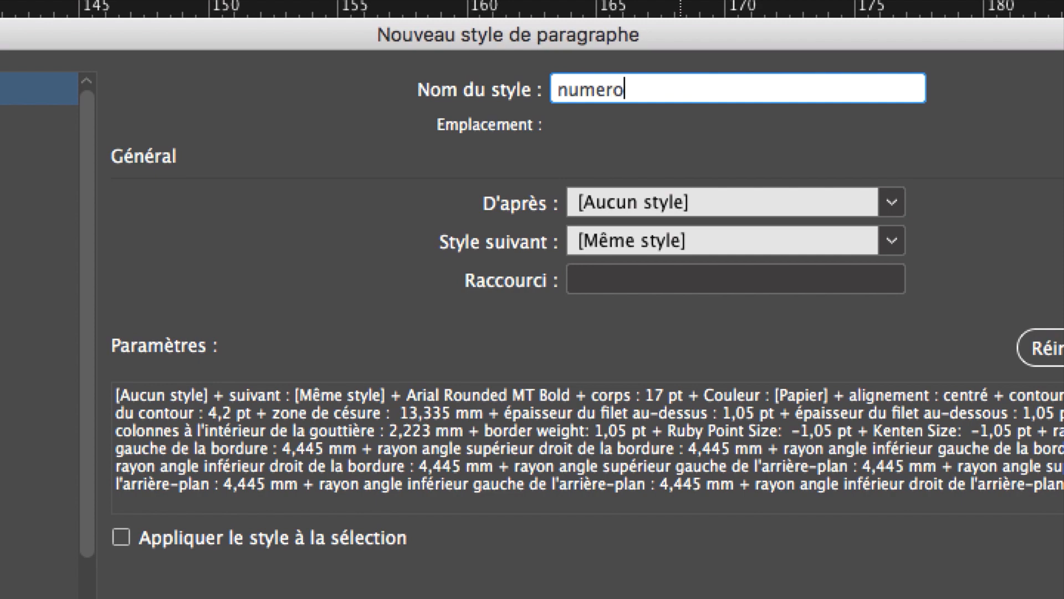
pyautogui.write('tation')
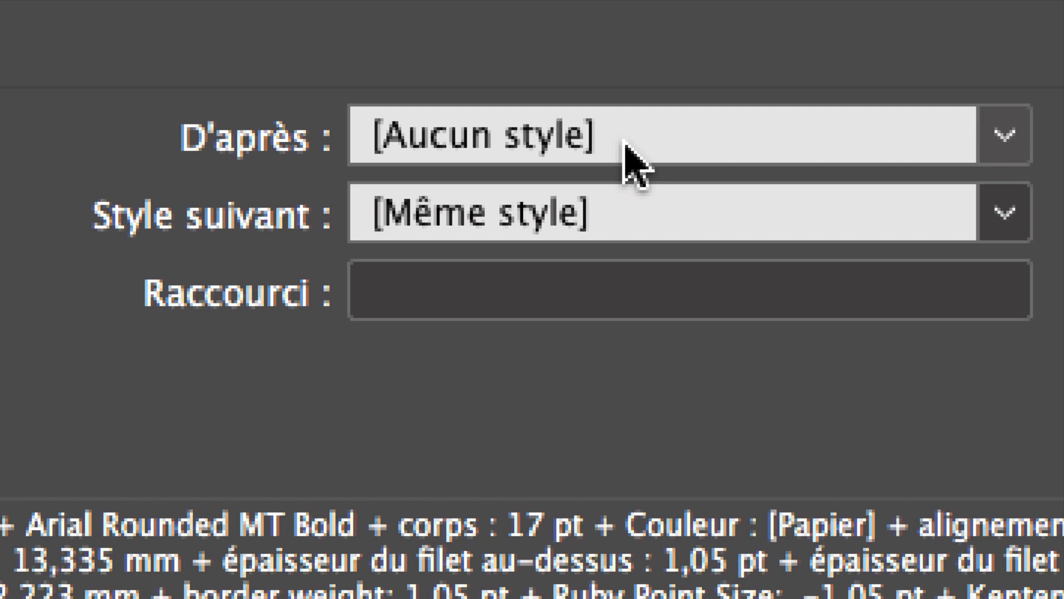
pyautogui.click(625, 143)
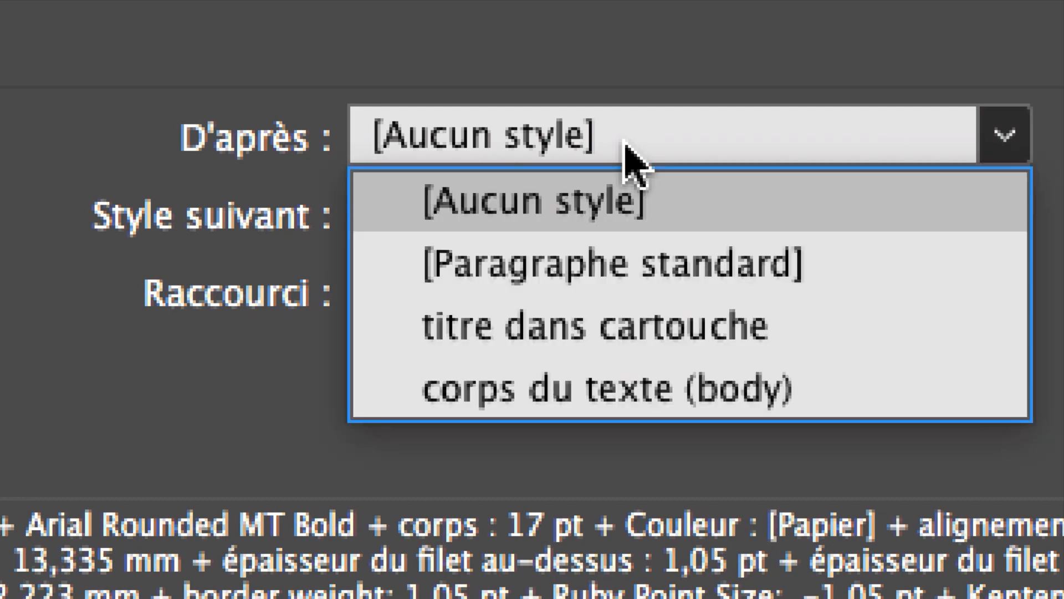
pyautogui.click(625, 145)
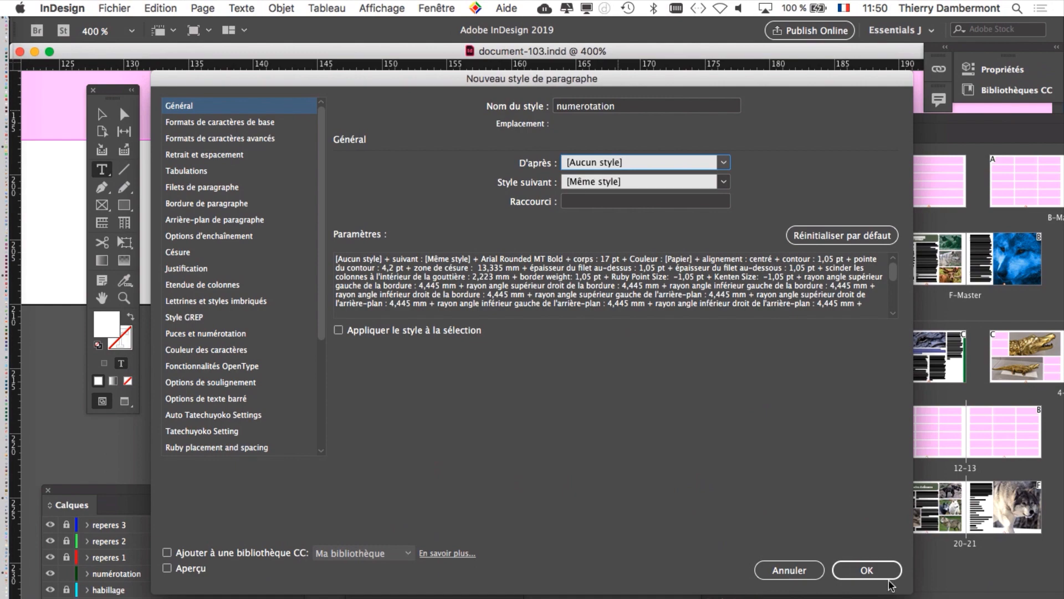
pyautogui.click(871, 570)
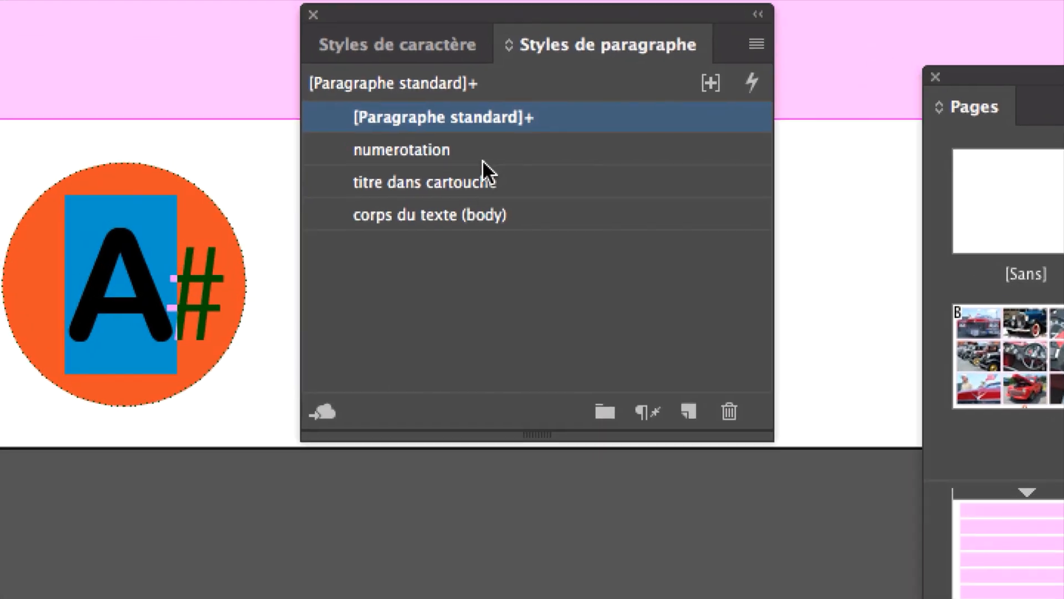
pyautogui.click(428, 156)
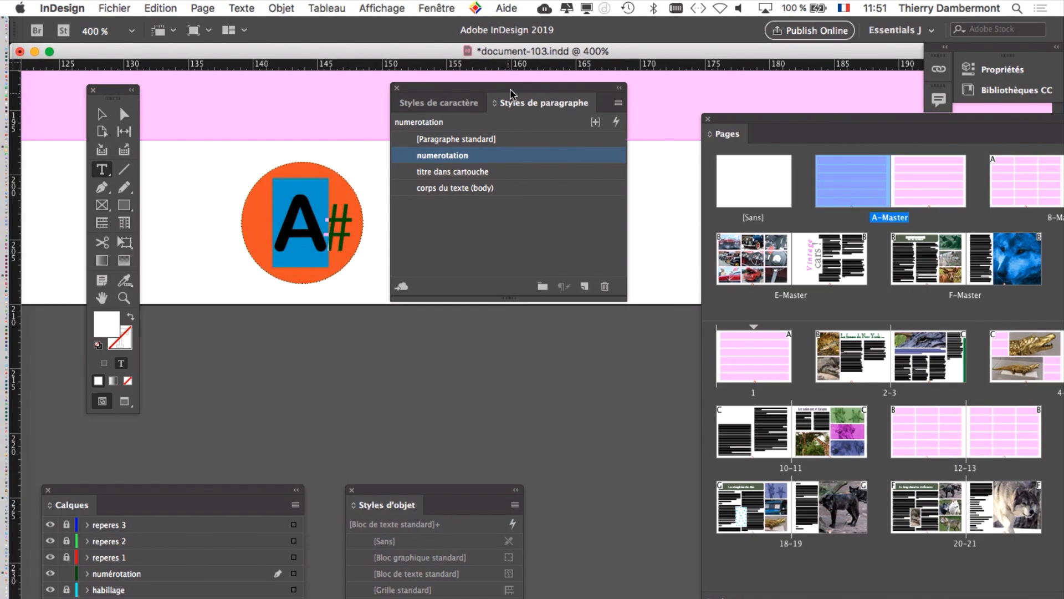
# Step: Select the orange page-number circle as a frame, with the object styles beside it and the paragraph styles moved clear
pyautogui.moveTo(589, 100); pyautogui.dragTo(629, 93)
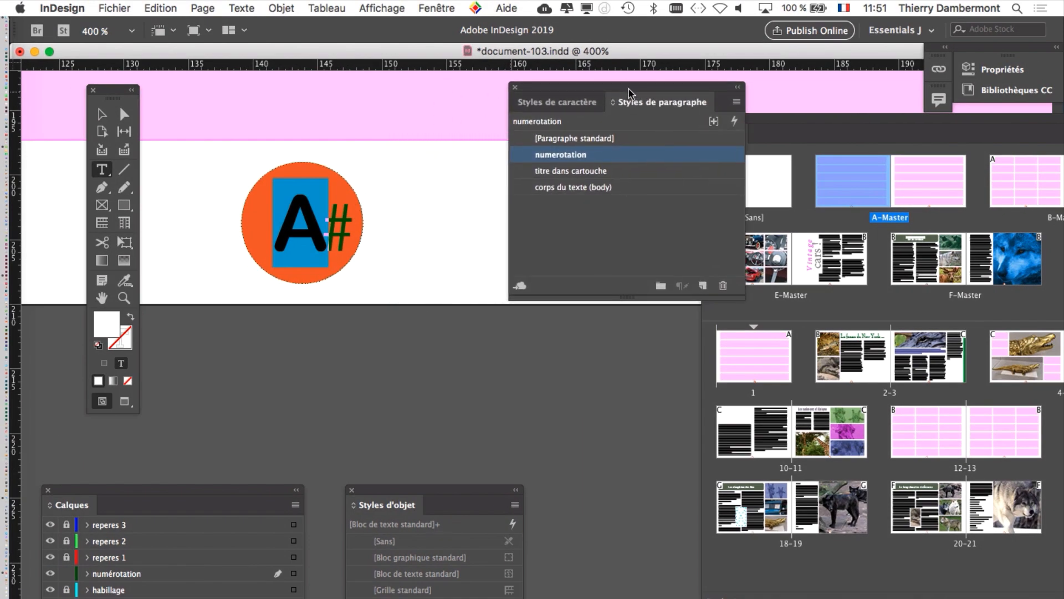
pyautogui.click(101, 116)
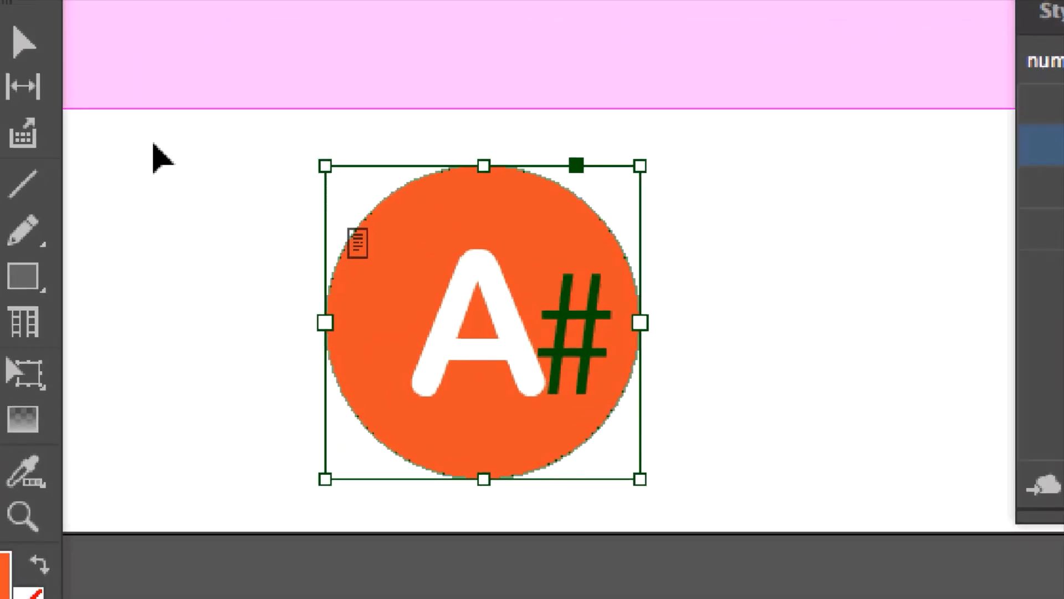
pyautogui.click(427, 277)
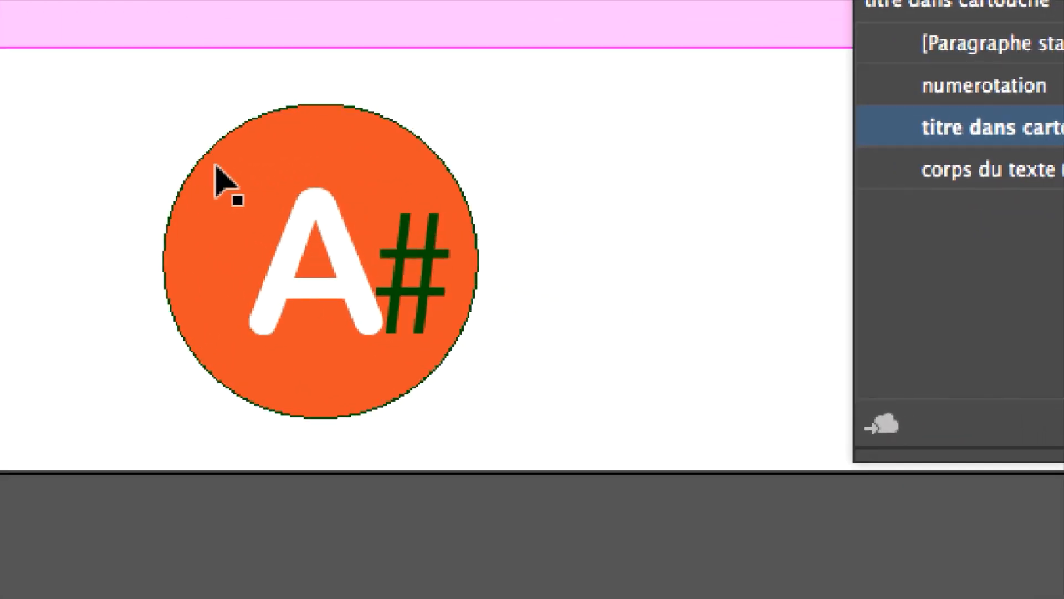
pyautogui.click(520, 301)
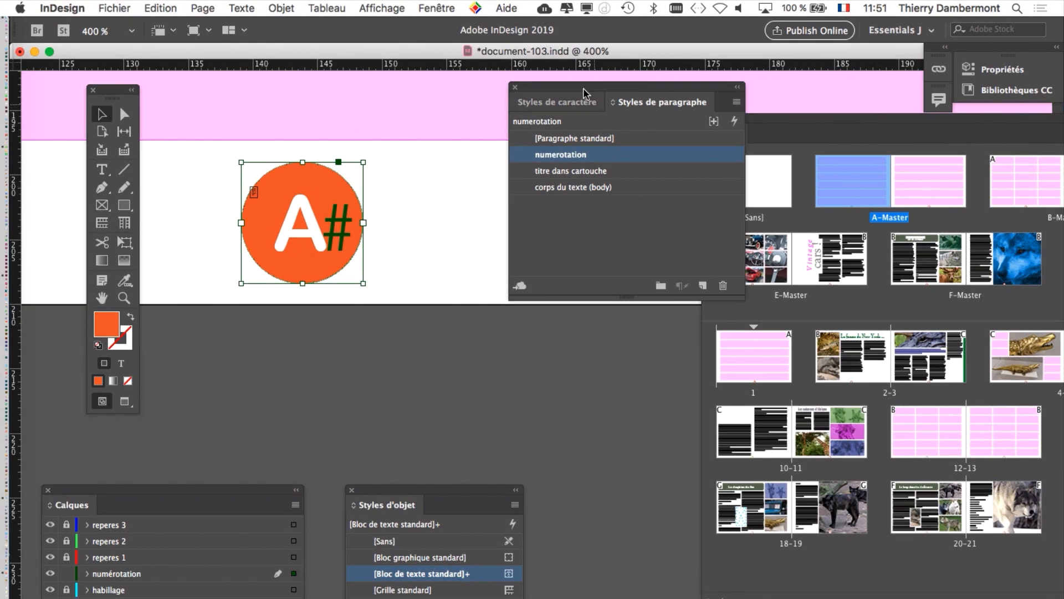
pyautogui.moveTo(585, 87); pyautogui.dragTo(175, 336)
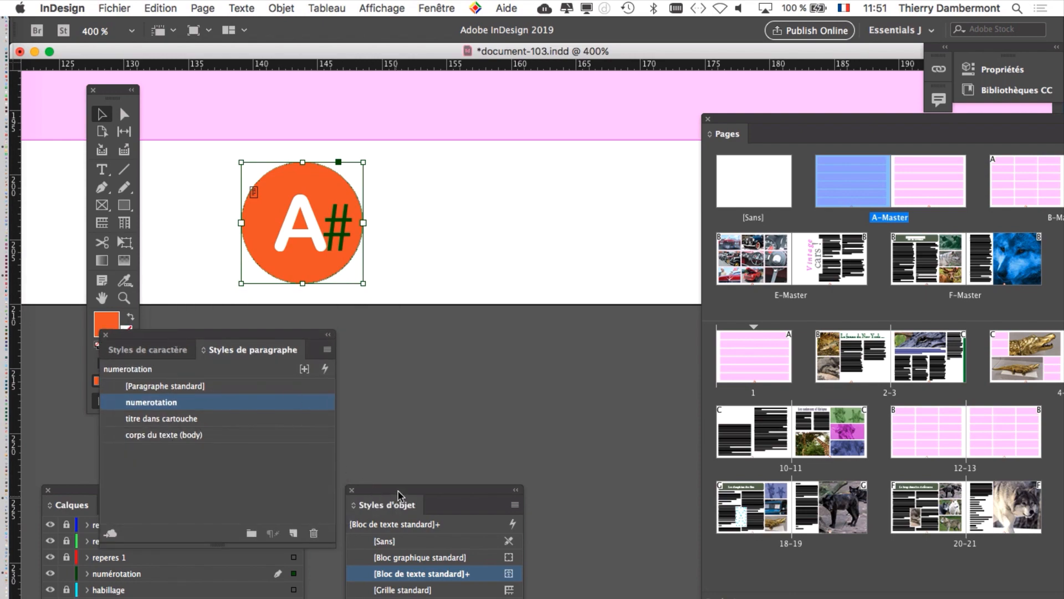
pyautogui.moveTo(398, 492); pyautogui.dragTo(458, 115)
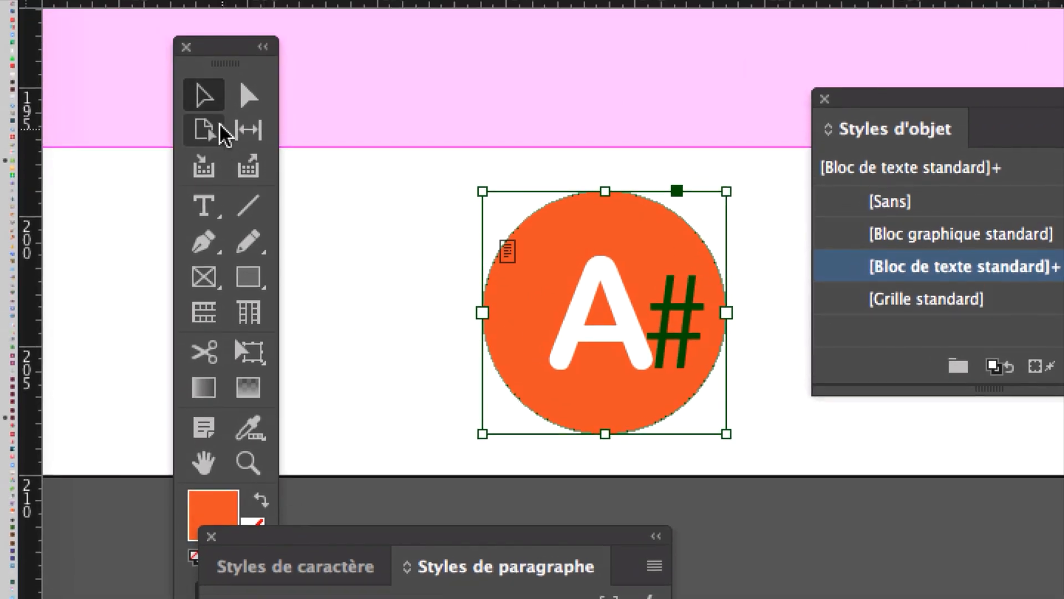
pyautogui.click(214, 101)
pyautogui.click(431, 206)
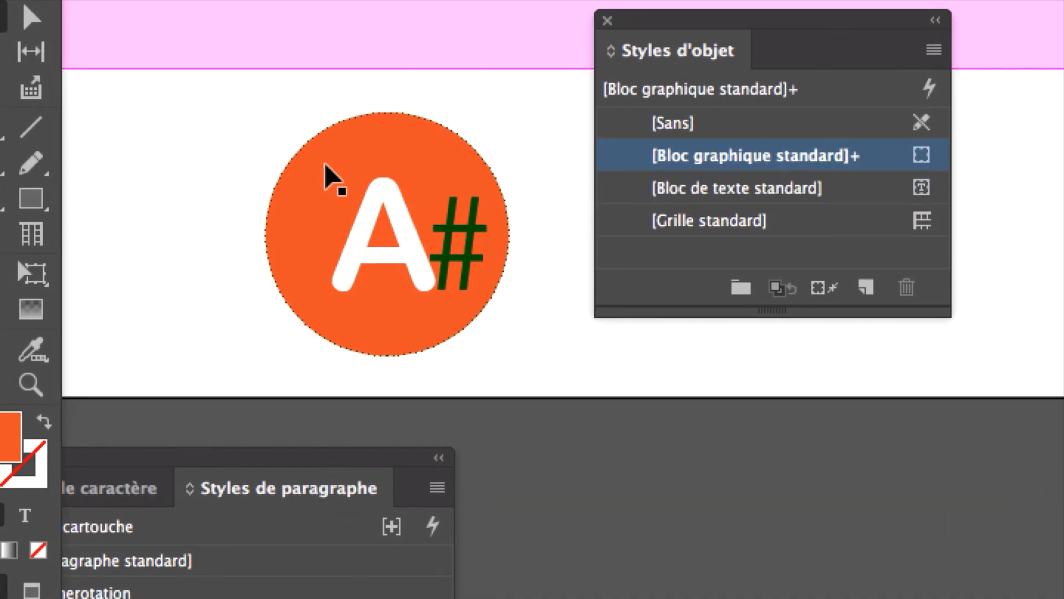
pyautogui.click(544, 243)
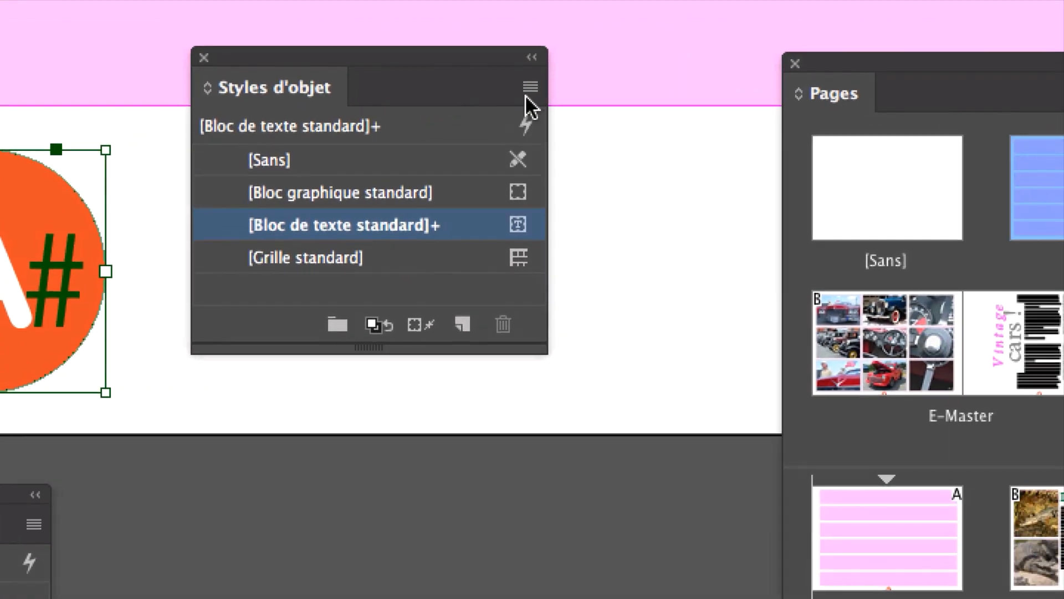
# Step: Create an object style from the orange circle under its default name, including the numerotation paragraph style
pyautogui.click(673, 69)
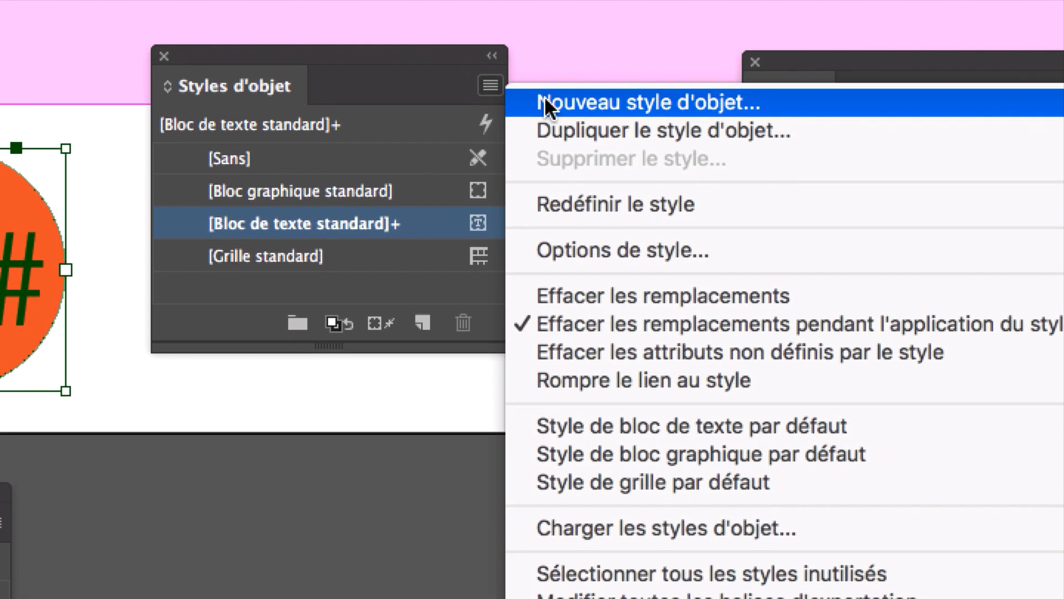
pyautogui.click(544, 101)
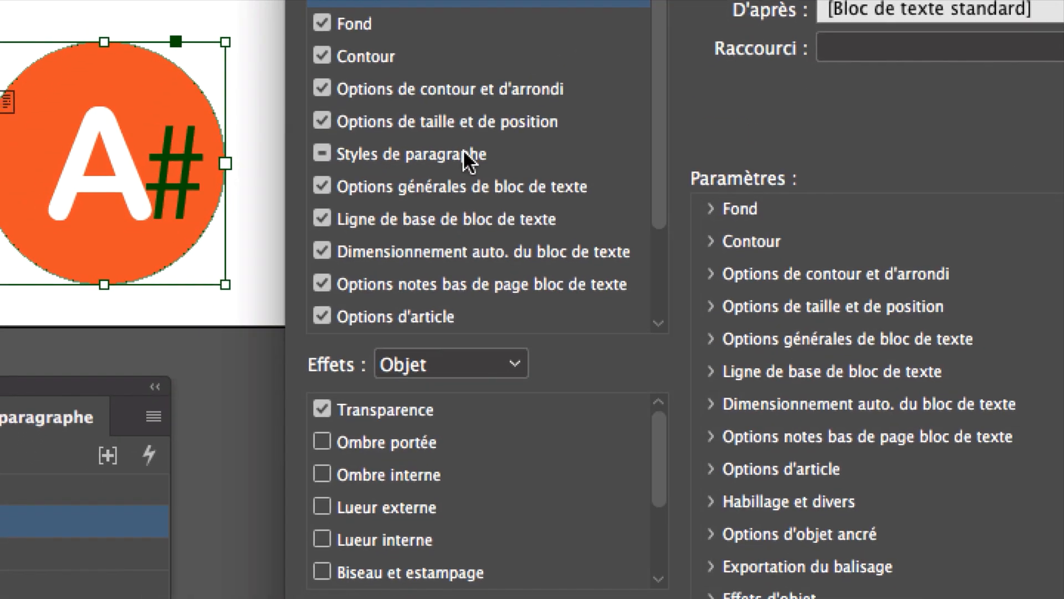
pyautogui.click(299, 257)
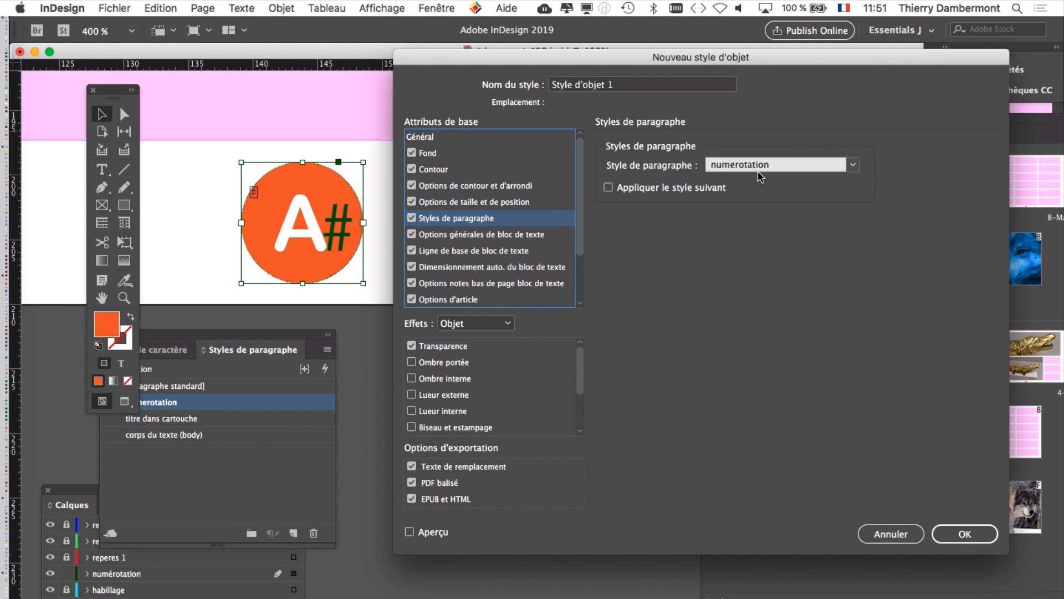
pyautogui.click(954, 535)
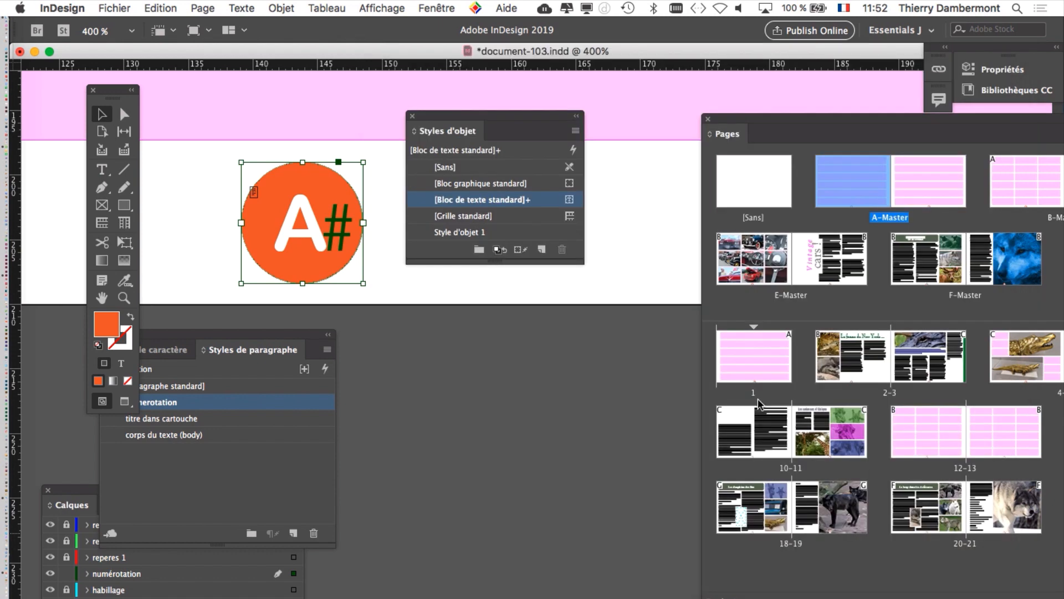
# Step: Try Style d'objet 1 on the orange circle and revert the circle to [Bloc de texte standard]
pyautogui.moveTo(506, 121); pyautogui.dragTo(598, 90)
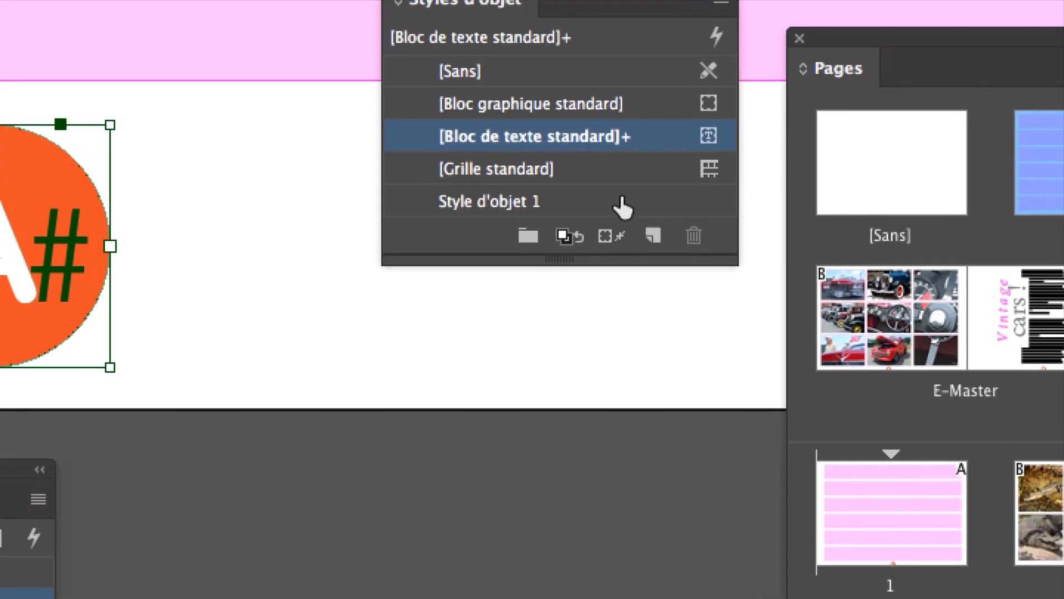
pyautogui.click(616, 199)
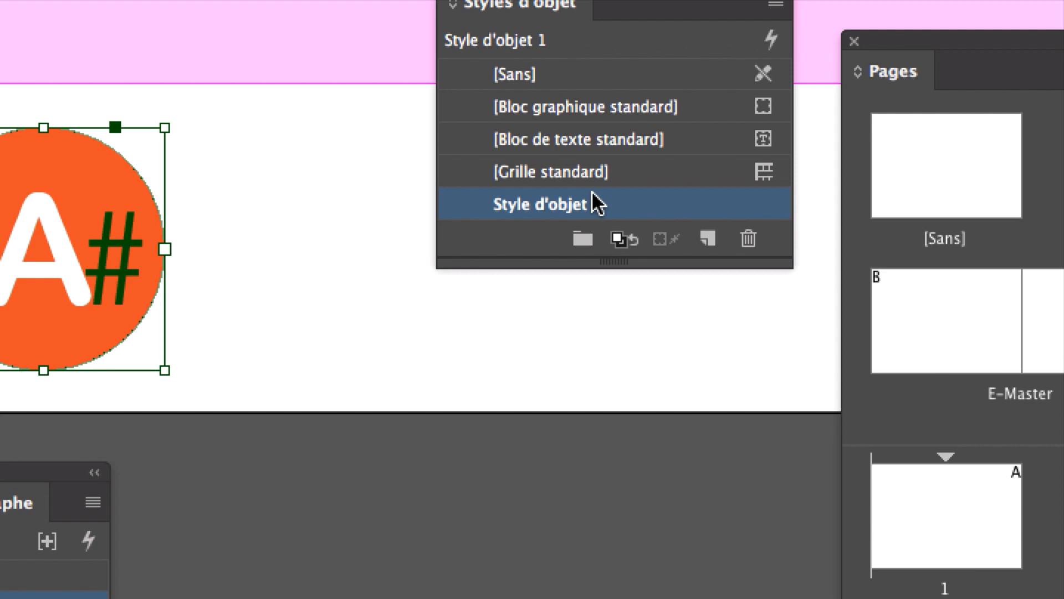
pyautogui.click(554, 139)
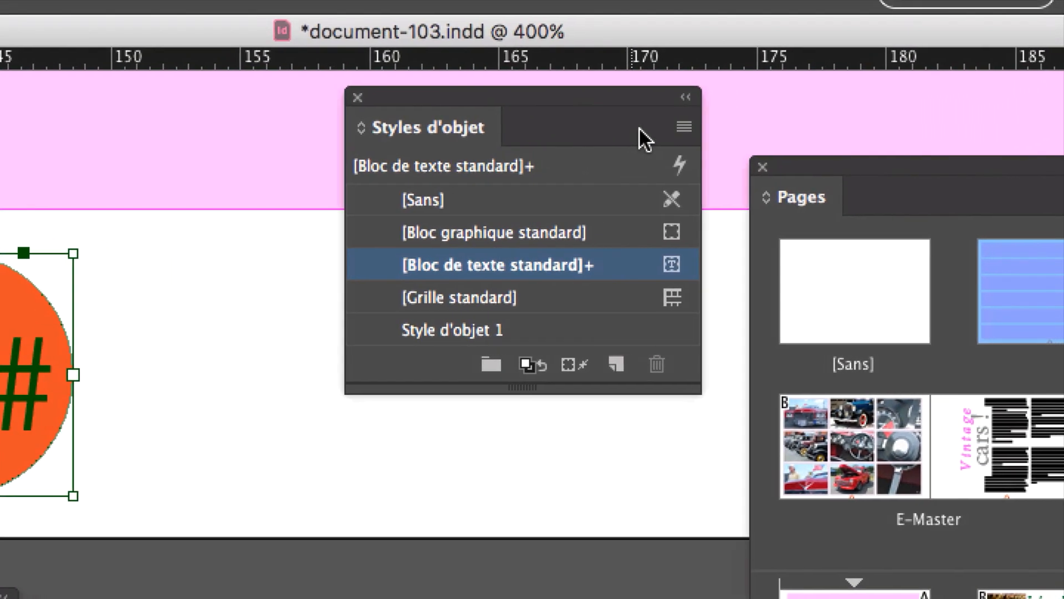
# Step: Create another object style named bloc numerotation from the orange circle, with its paragraph style attribute enabled
pyautogui.click(765, 92)
pyautogui.click(744, 104)
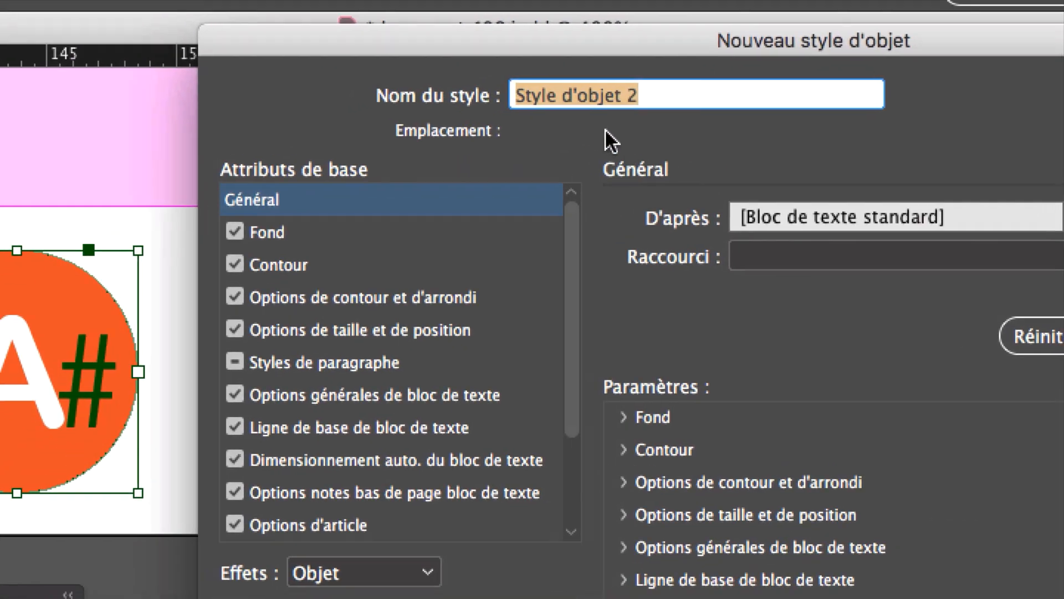
pyautogui.write('bloc numer')
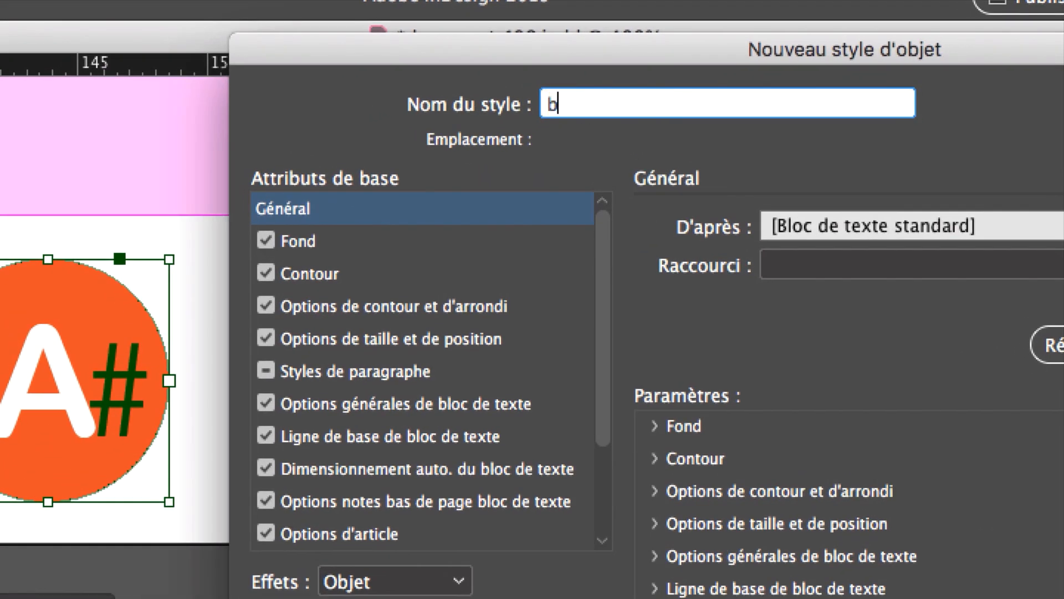
pyautogui.write('otation')
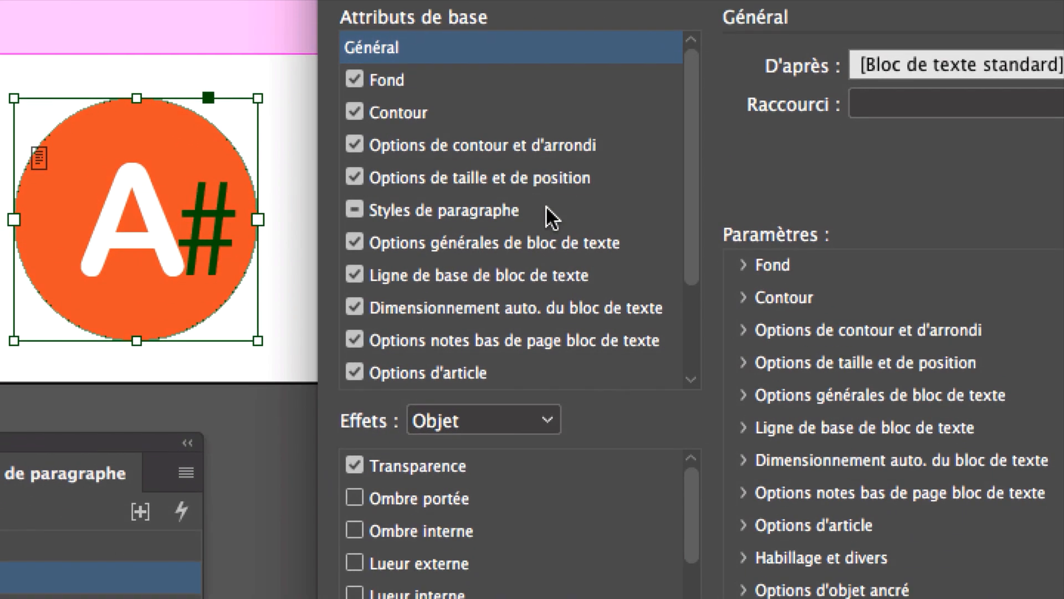
pyautogui.click(457, 373)
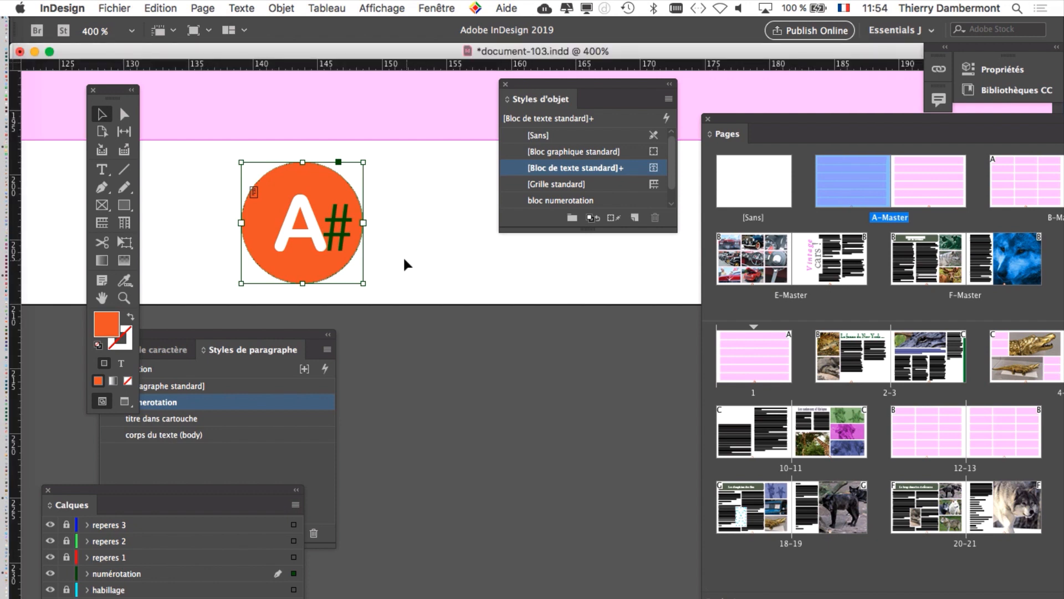
# Step: Save document-103.indd with the new paragraph and object styles
pyautogui.press('super+minus')
pyautogui.click(113, 8)
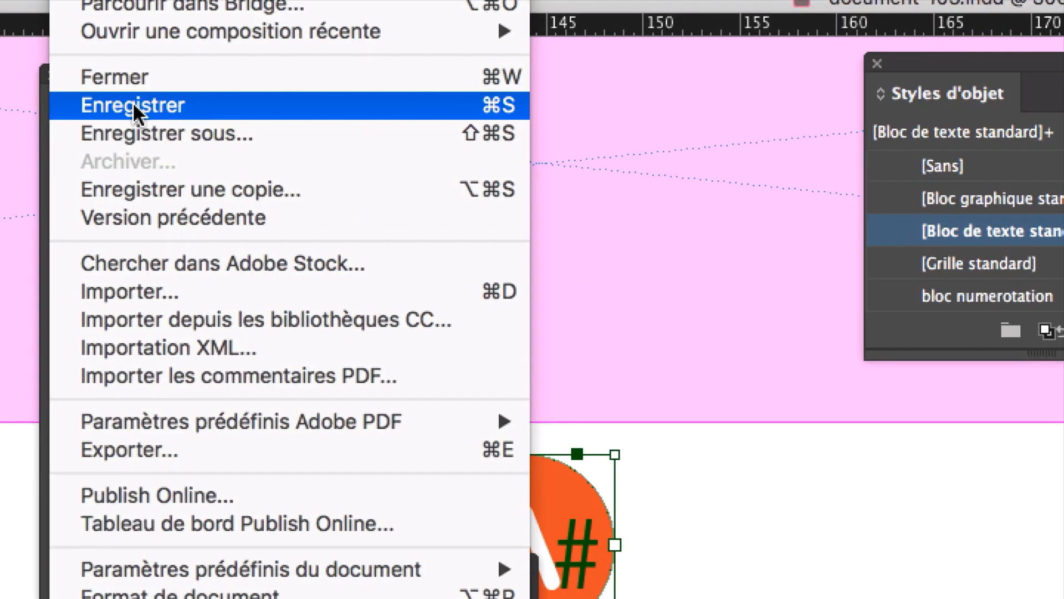
pyautogui.click(133, 105)
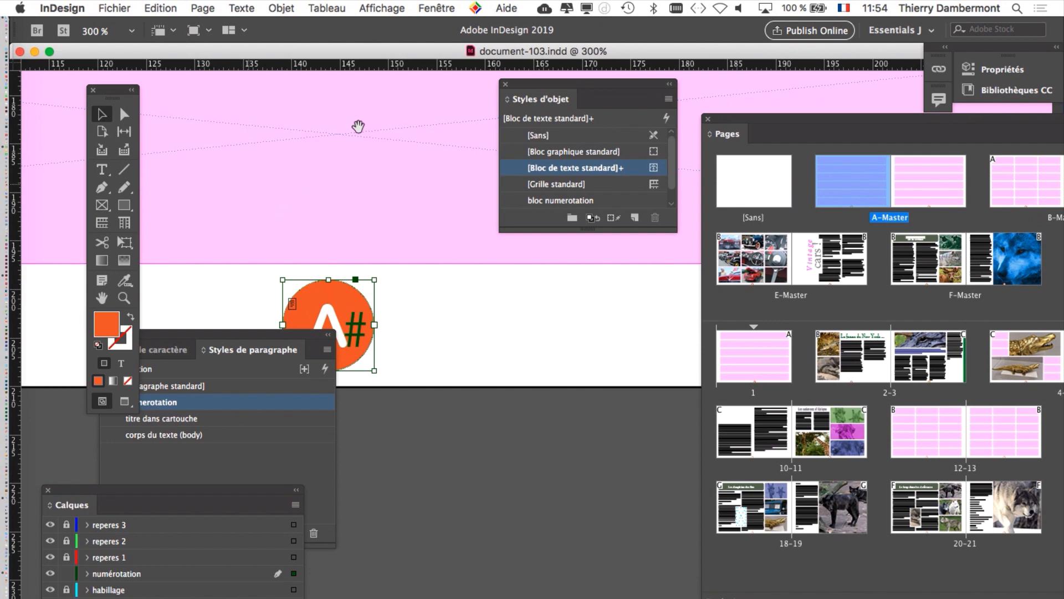
# Step: Enlarge the object styles list, apply bloc numerotation to the orange circle and move the paragraph styles clear of the page
pyautogui.hscroll(-5, 357, 124)
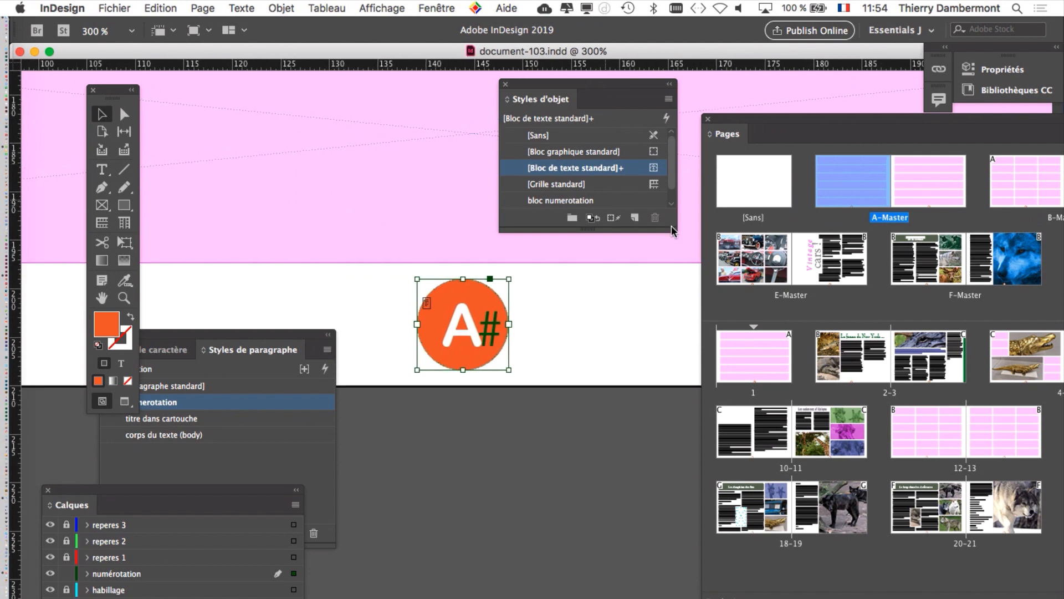
pyautogui.moveTo(672, 227); pyautogui.dragTo(683, 265)
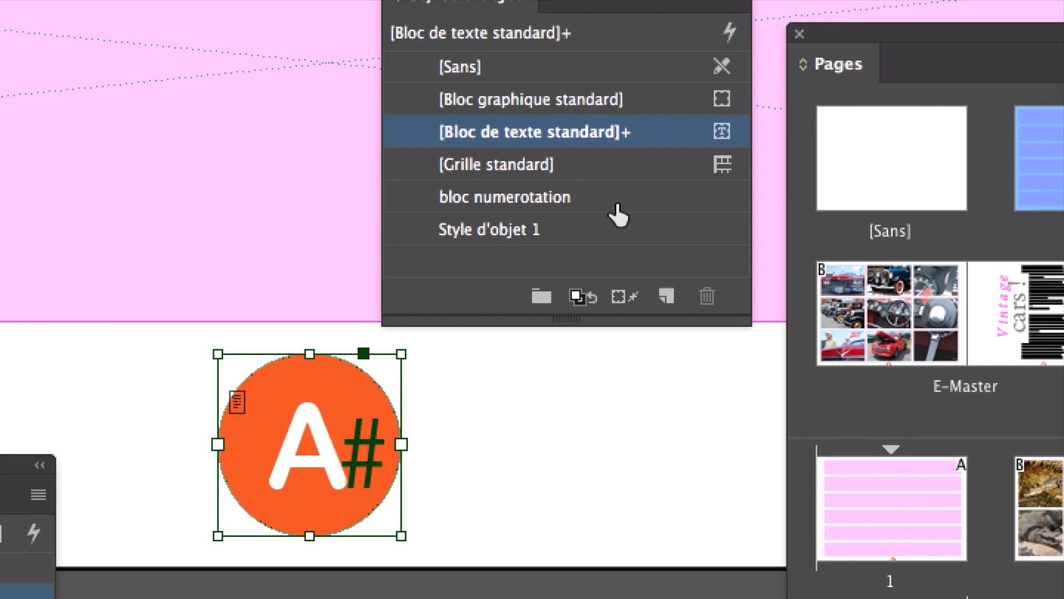
pyautogui.click(617, 206)
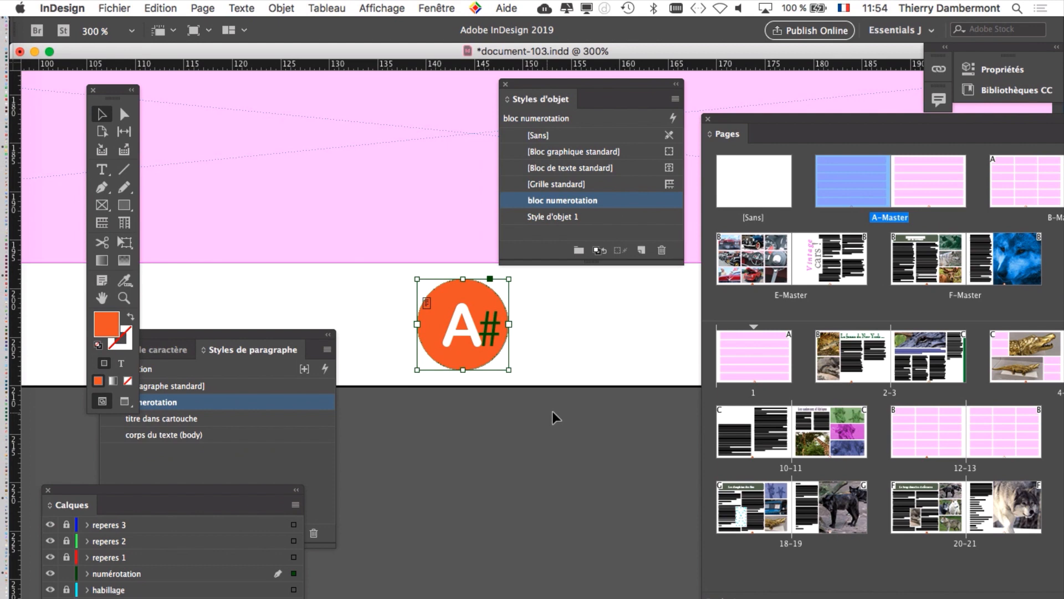
pyautogui.press('super+minus')
pyautogui.press('super+minus')
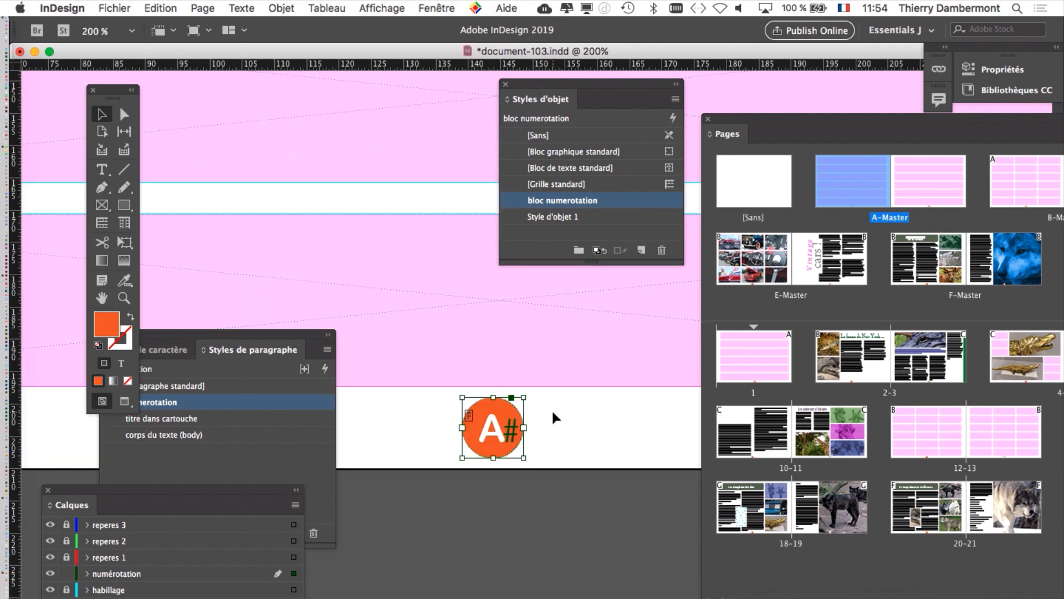
pyautogui.moveTo(296, 333); pyautogui.dragTo(447, 535)
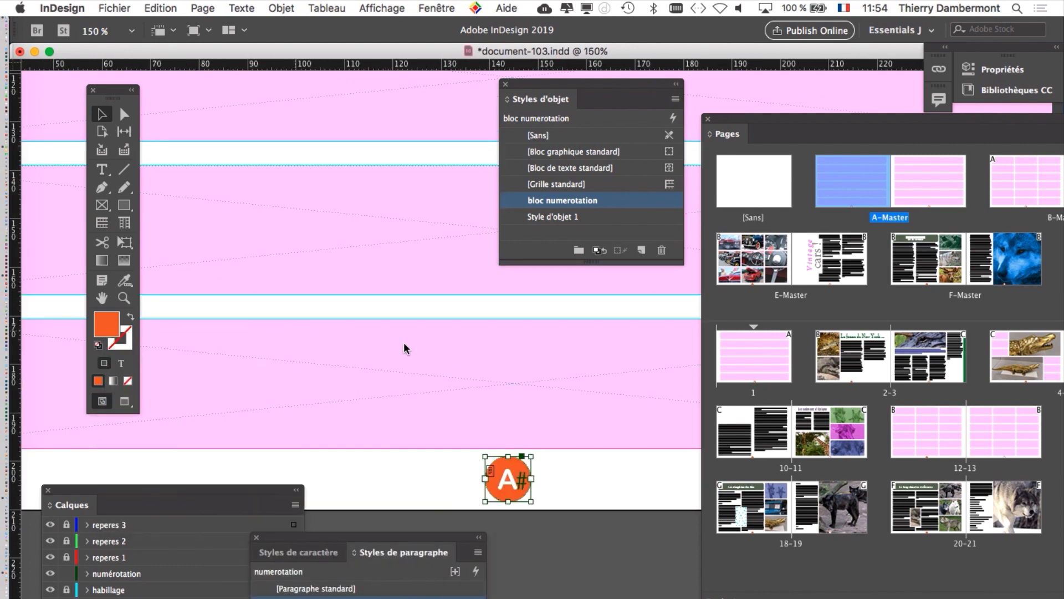
# Step: Convert the orange page-number circle on A-Master to a rectangle
pyautogui.moveTo(406, 198); pyautogui.dragTo(264, 197)
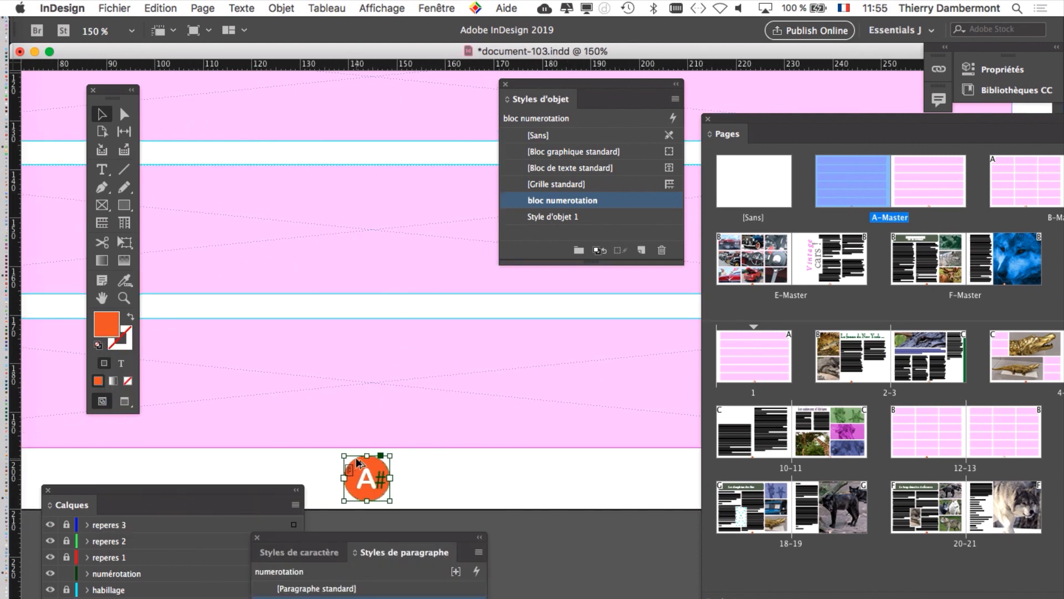
pyautogui.scroll(2, 355, 459)
pyautogui.moveTo(364, 305); pyautogui.dragTo(333, 135)
pyautogui.moveTo(332, 189); pyautogui.dragTo(312, 188)
pyautogui.scroll(2, 320, 334)
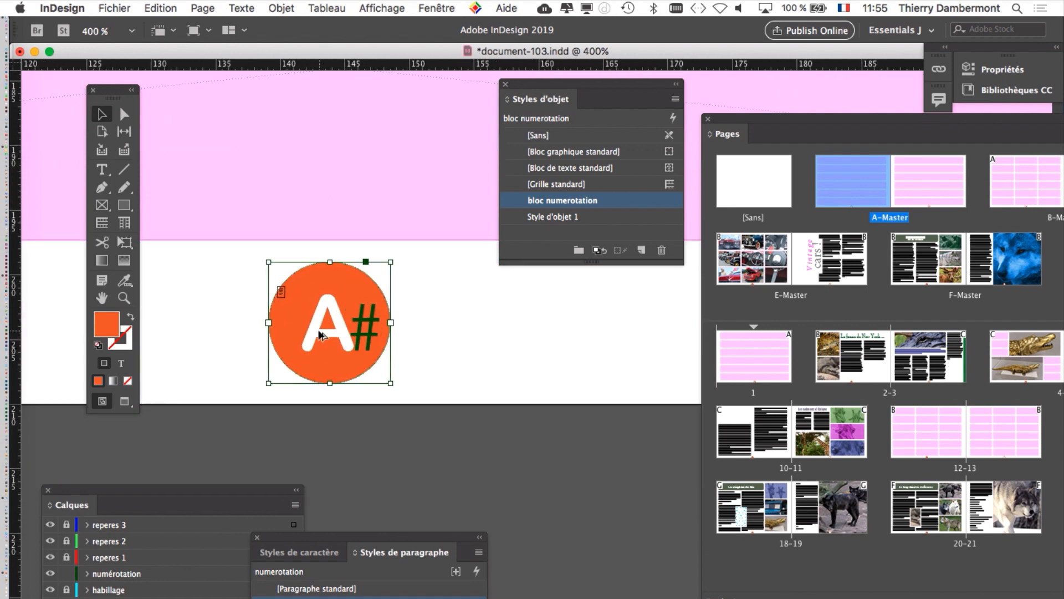
pyautogui.click(491, 328)
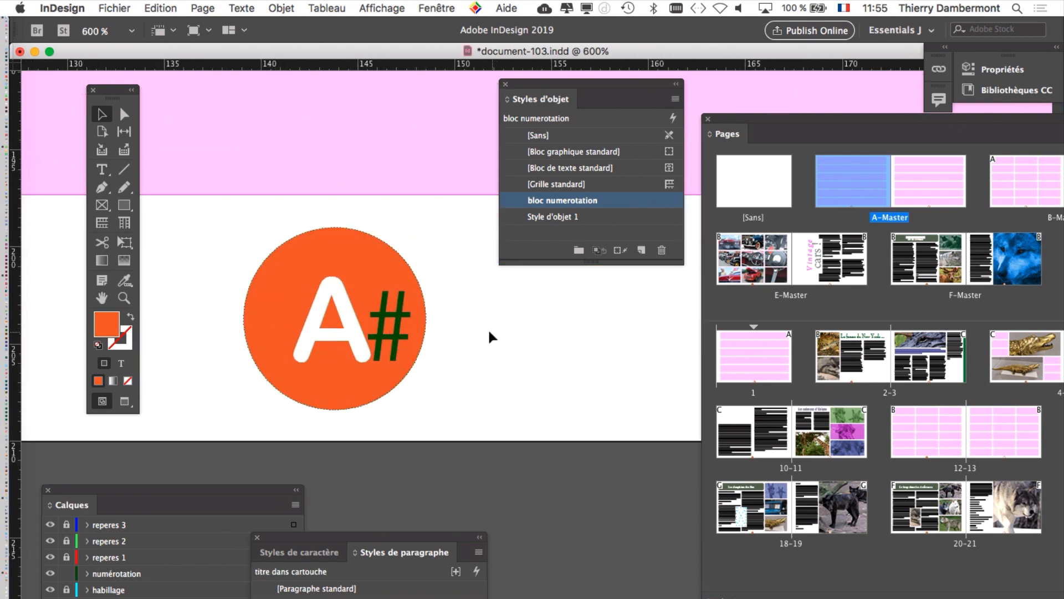
pyautogui.click(363, 294)
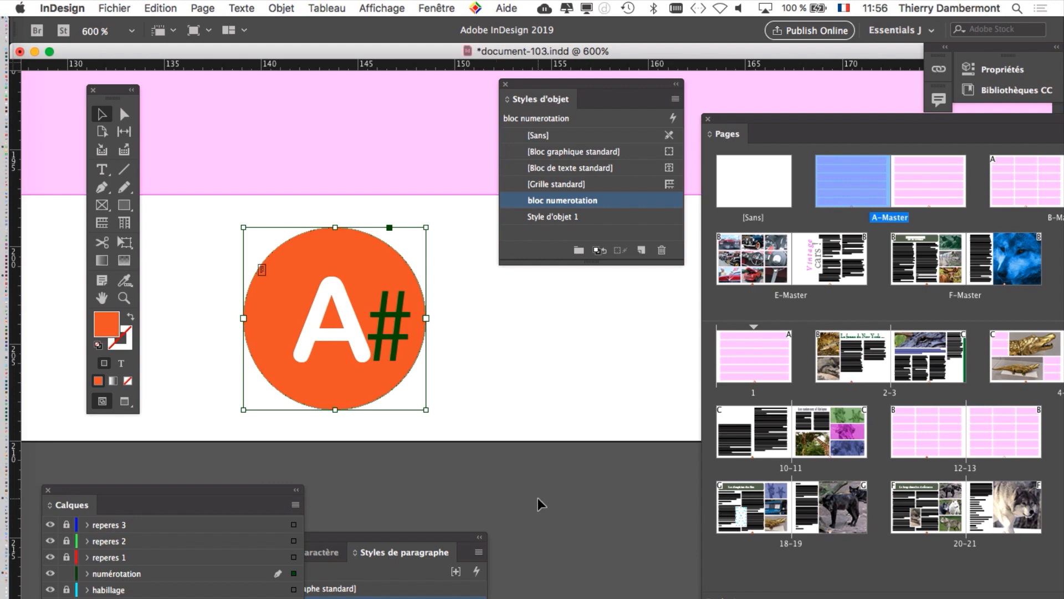
pyautogui.click(451, 387)
pyautogui.click(370, 295)
pyautogui.click(281, 7)
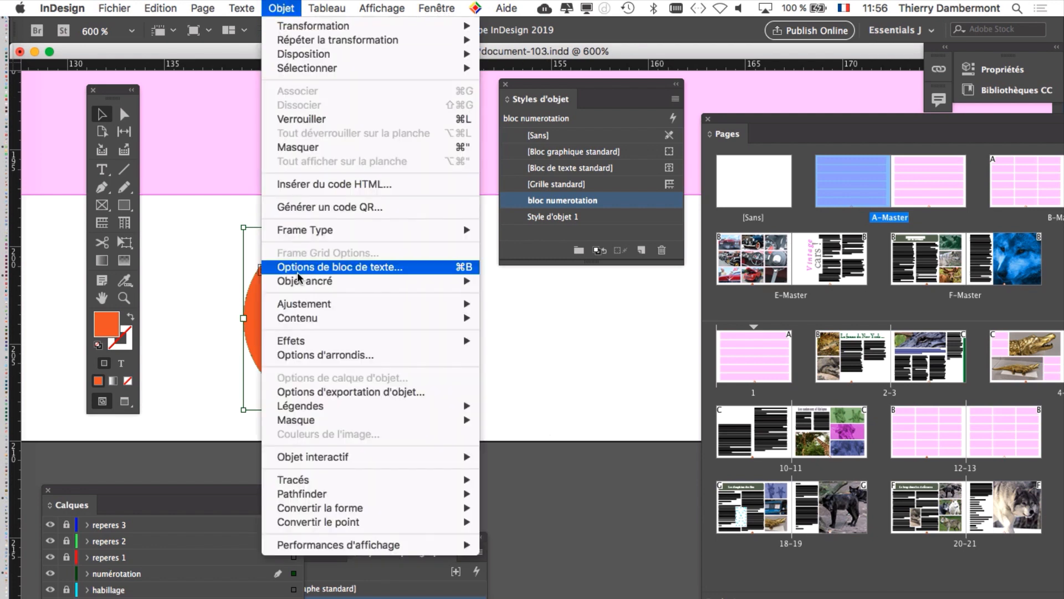
pyautogui.moveTo(374, 511)
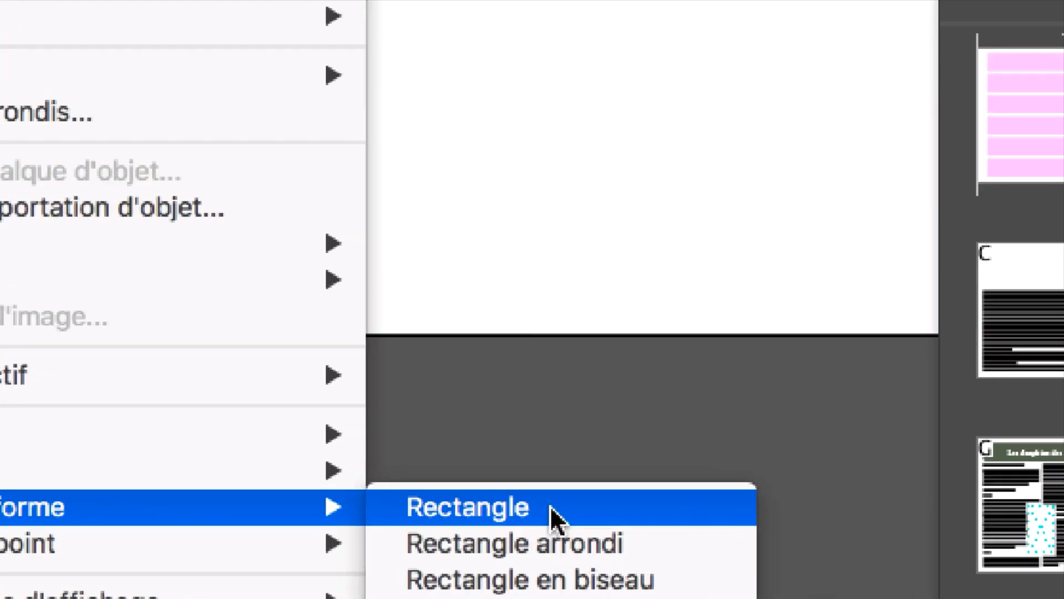
pyautogui.click(554, 513)
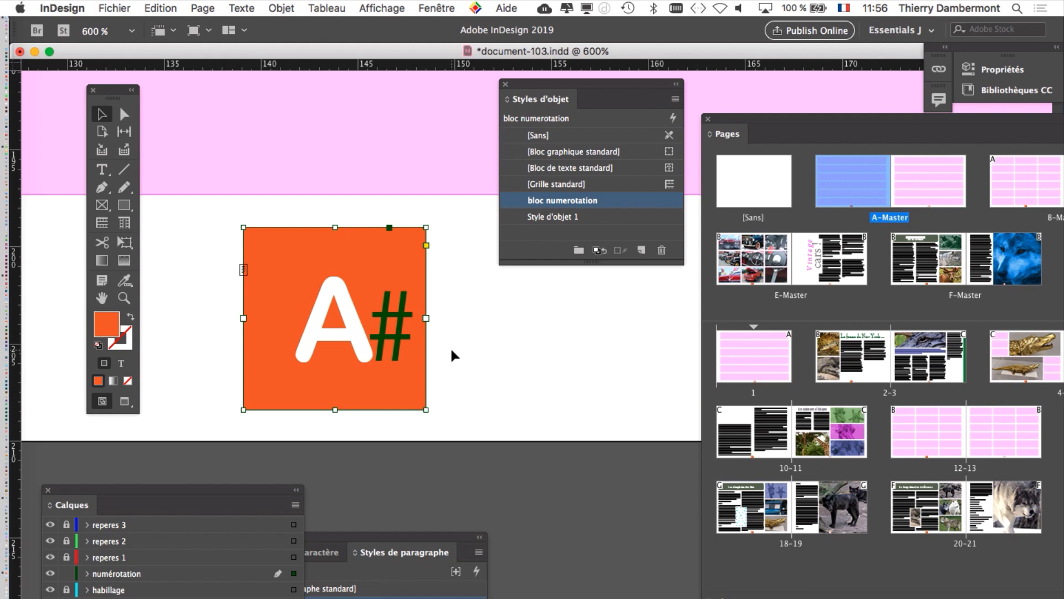
pyautogui.click(291, 7)
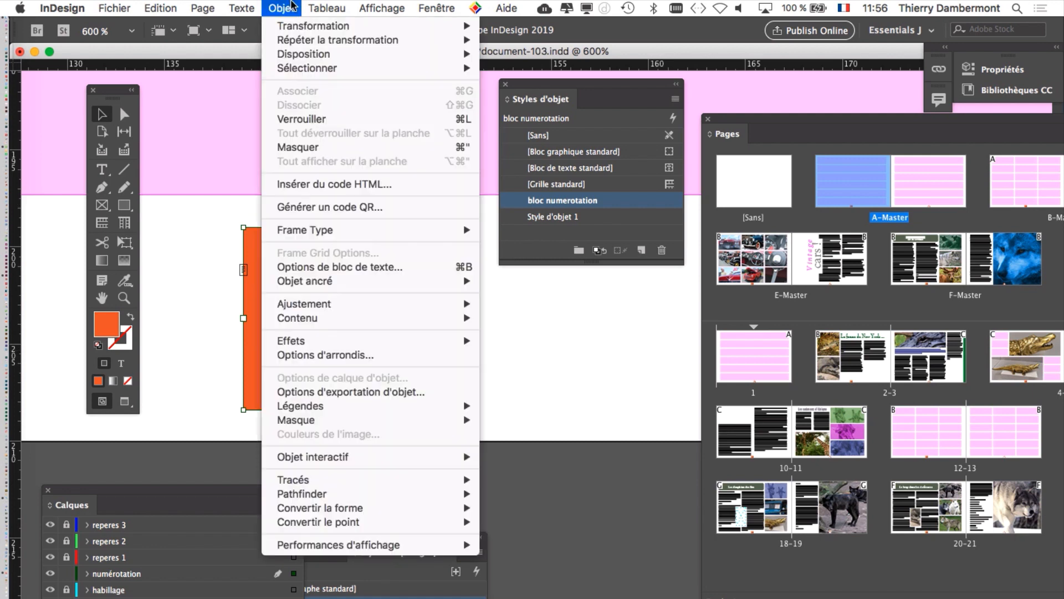
pyautogui.moveTo(443, 508)
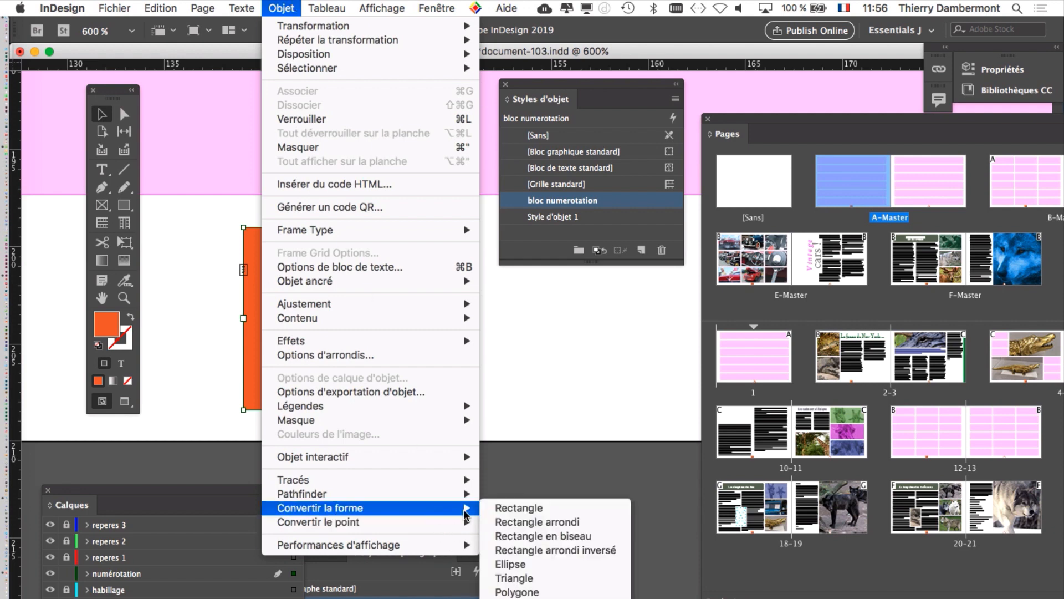
pyautogui.click(506, 513)
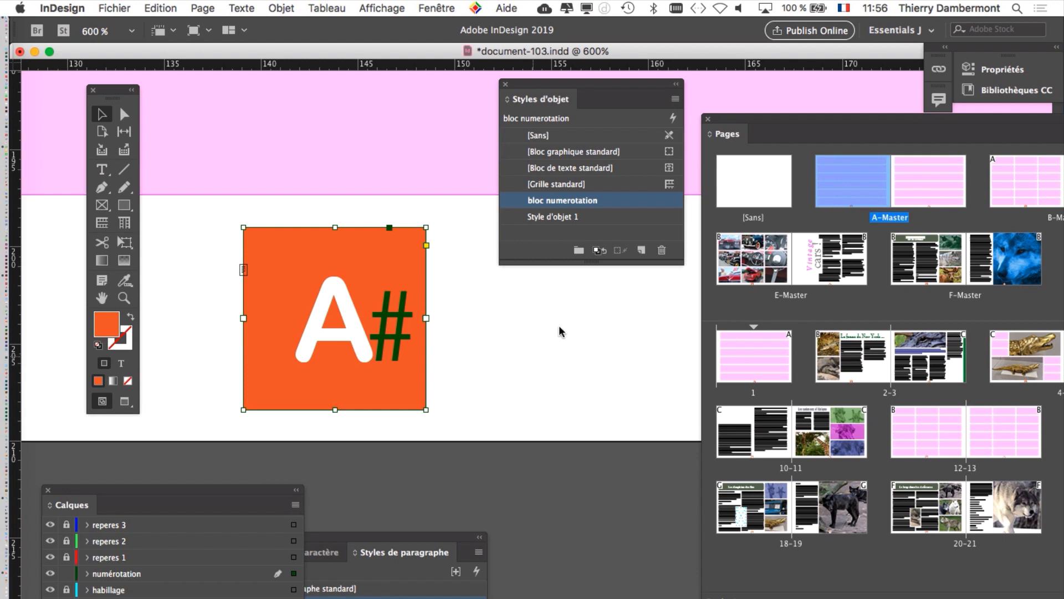
# Step: Preview the corner options of the orange page-number rectangle and give all four corners the Arrondi shape
pyautogui.click(273, 5)
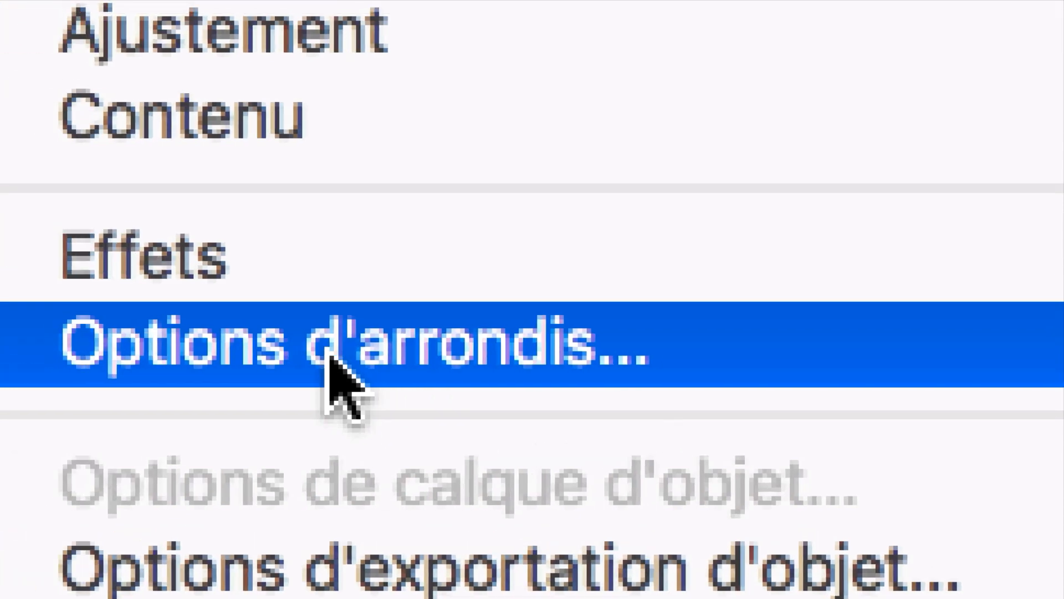
pyautogui.click(331, 357)
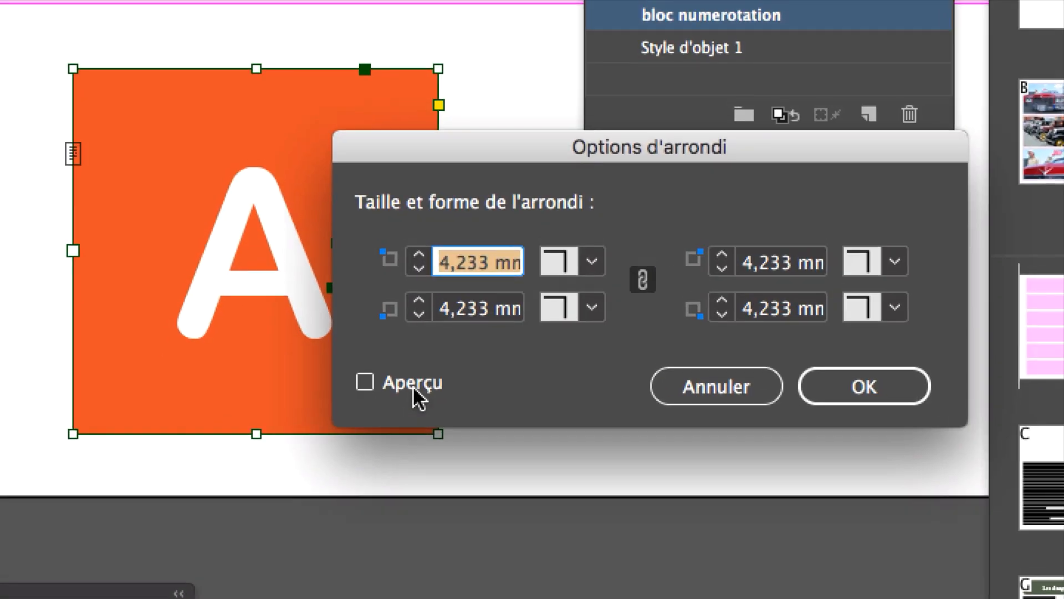
pyautogui.click(414, 383)
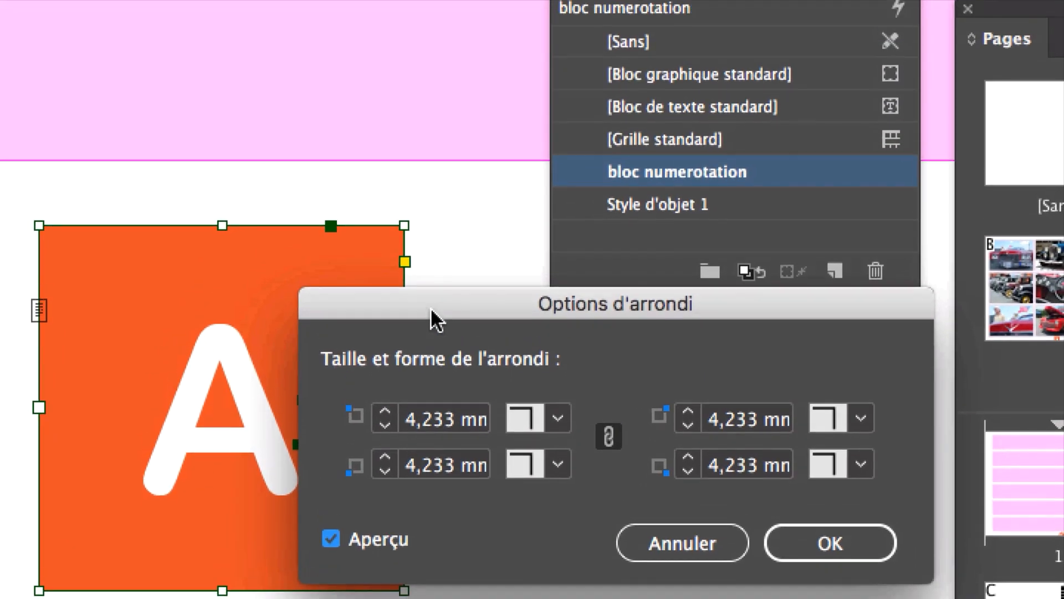
pyautogui.moveTo(449, 191); pyautogui.dragTo(590, 69)
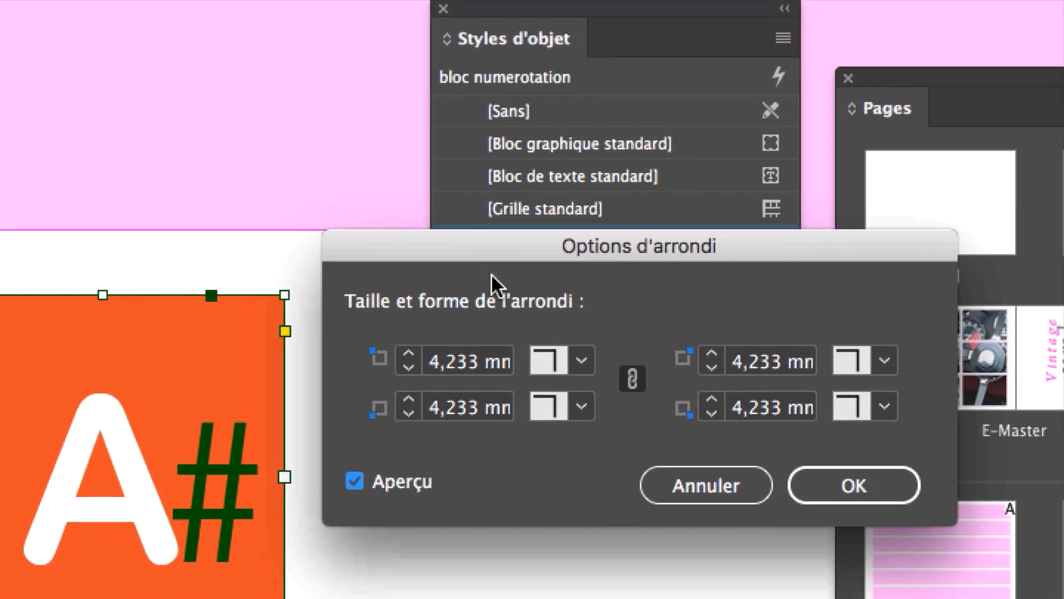
pyautogui.click(521, 306)
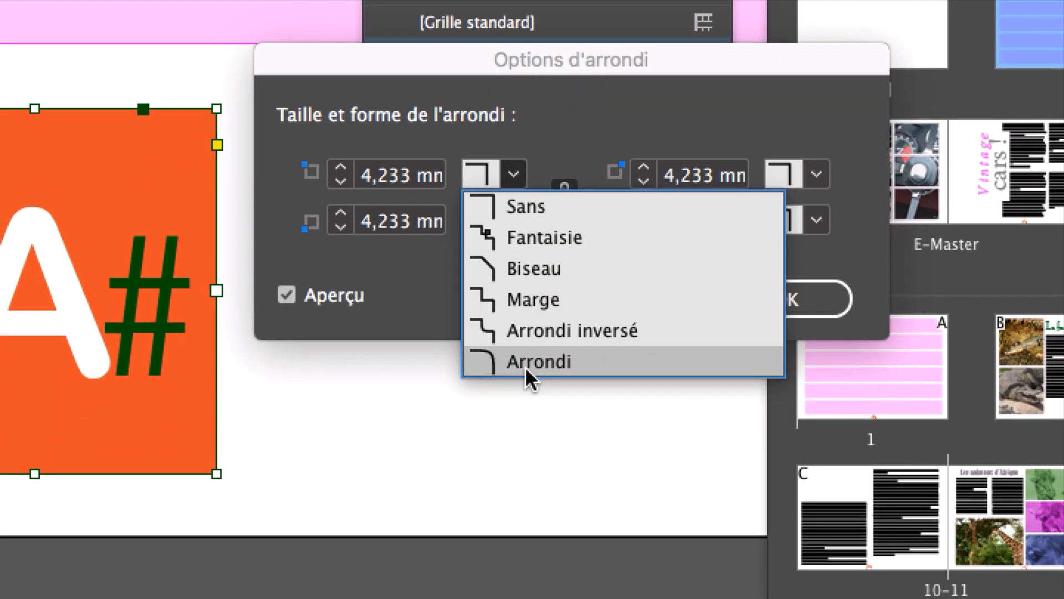
pyautogui.click(531, 492)
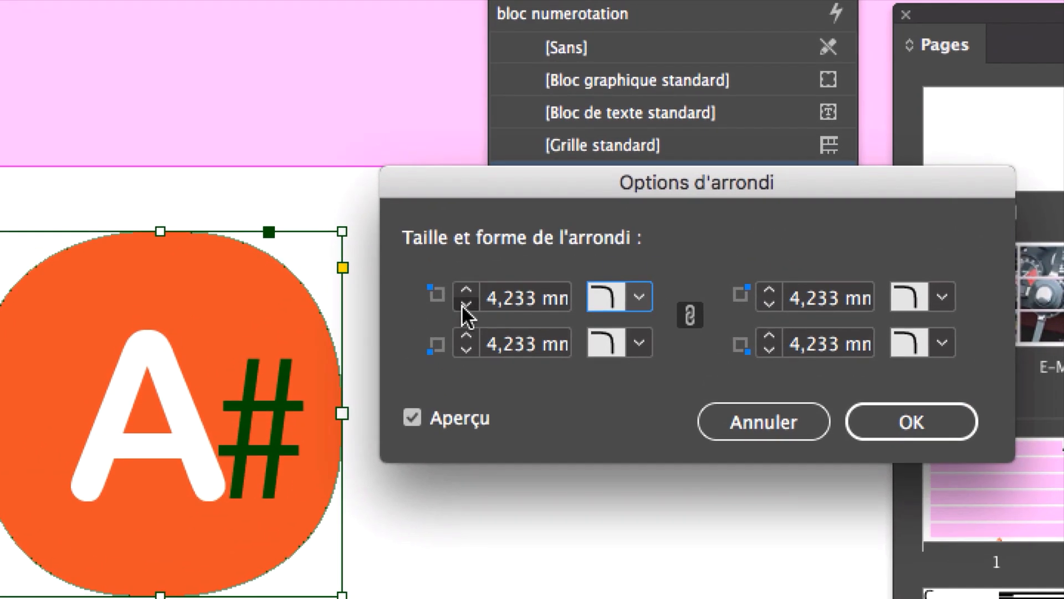
# Step: Set the size of all four rounded corners to 2 mm and apply the corner options
pyautogui.click(591, 144)
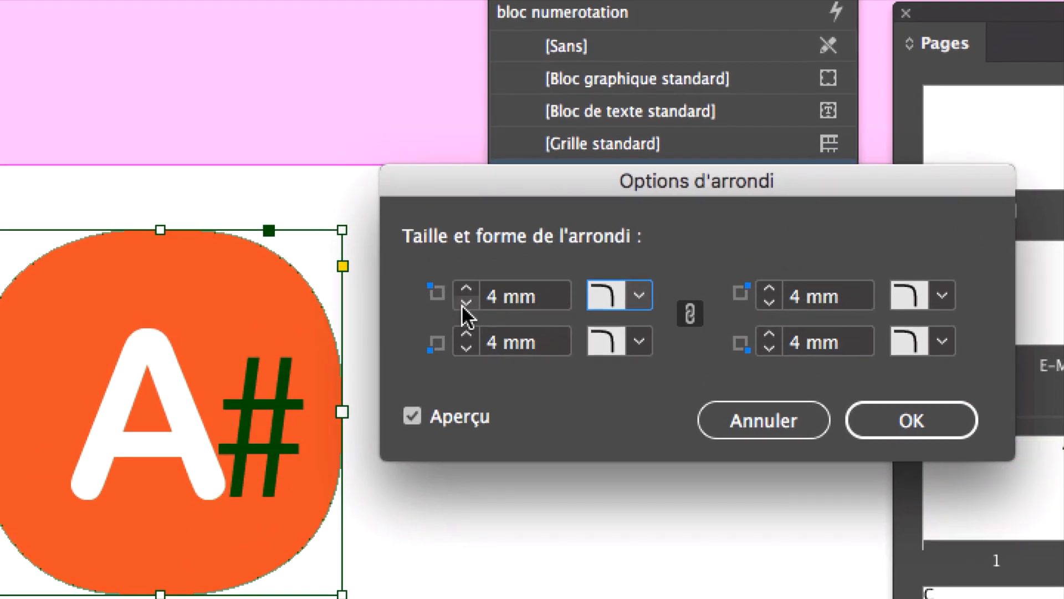
pyautogui.click(464, 305)
pyautogui.click(464, 304)
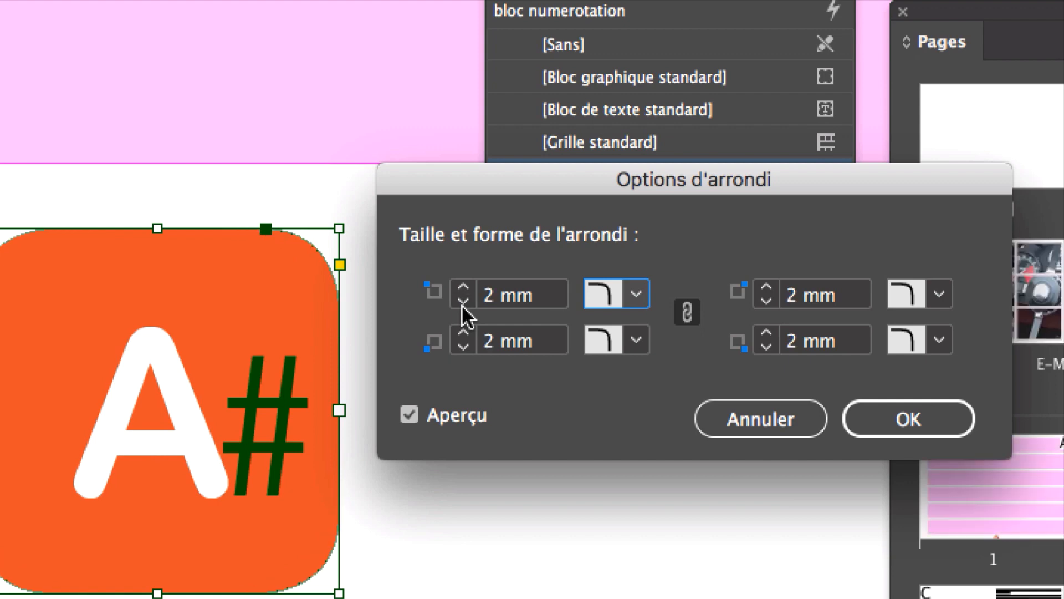
pyautogui.click(464, 304)
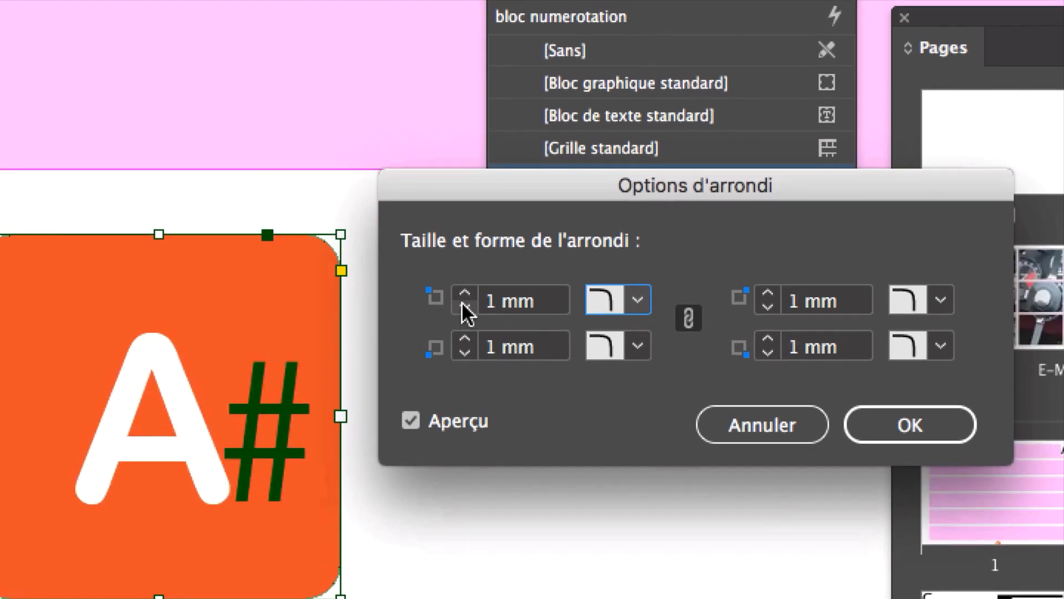
pyautogui.click(464, 303)
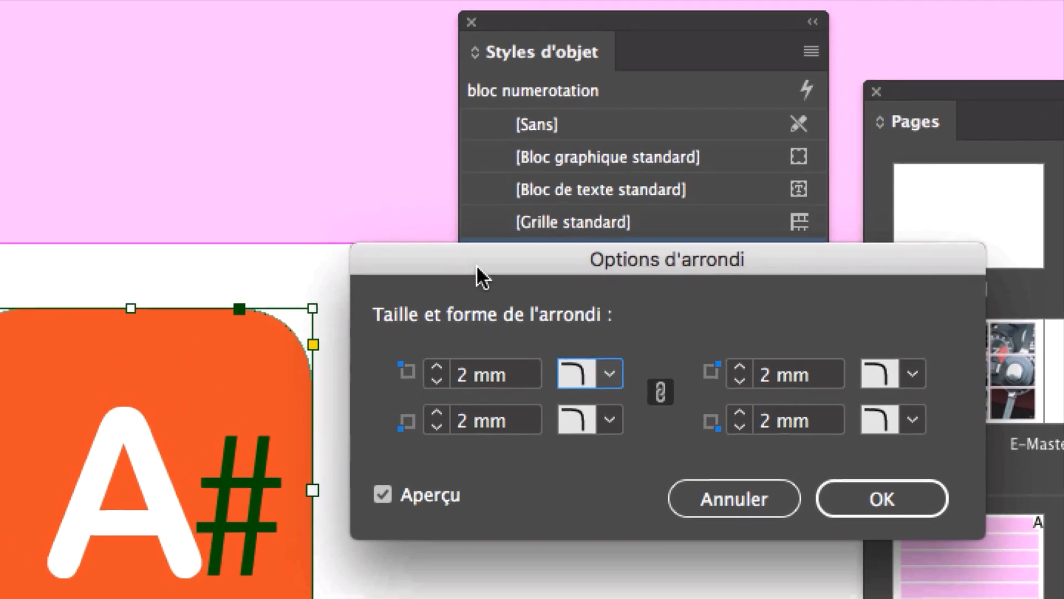
pyautogui.moveTo(536, 131); pyautogui.dragTo(525, 163)
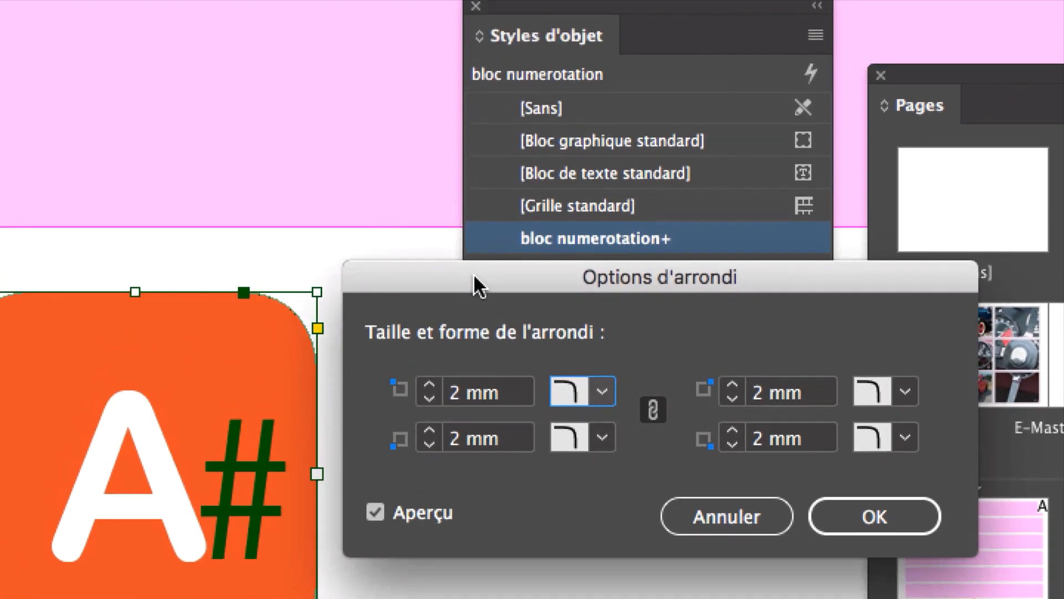
pyautogui.moveTo(473, 273); pyautogui.dragTo(470, 246)
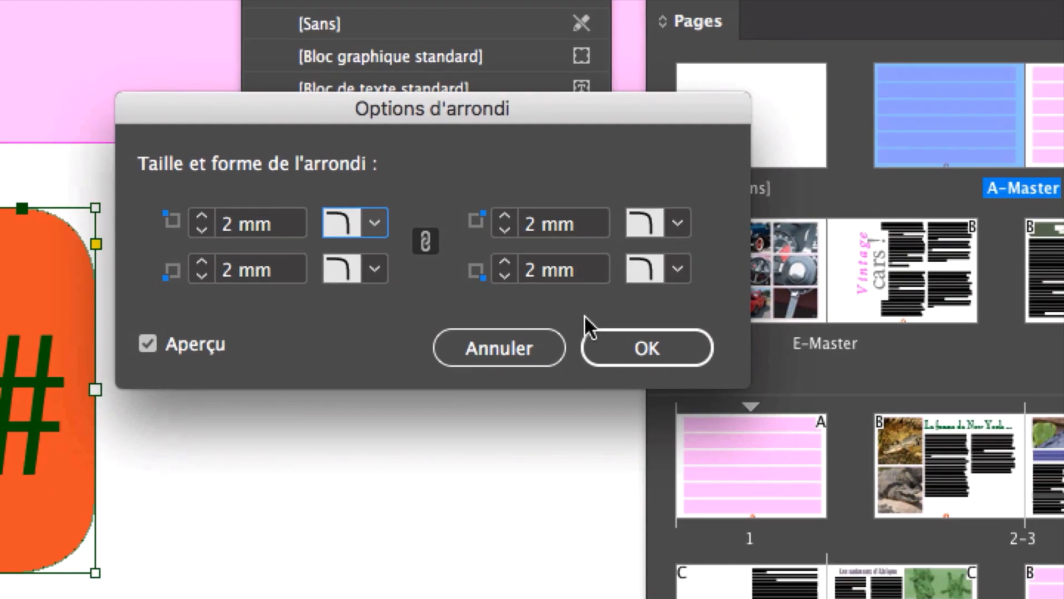
pyautogui.click(736, 388)
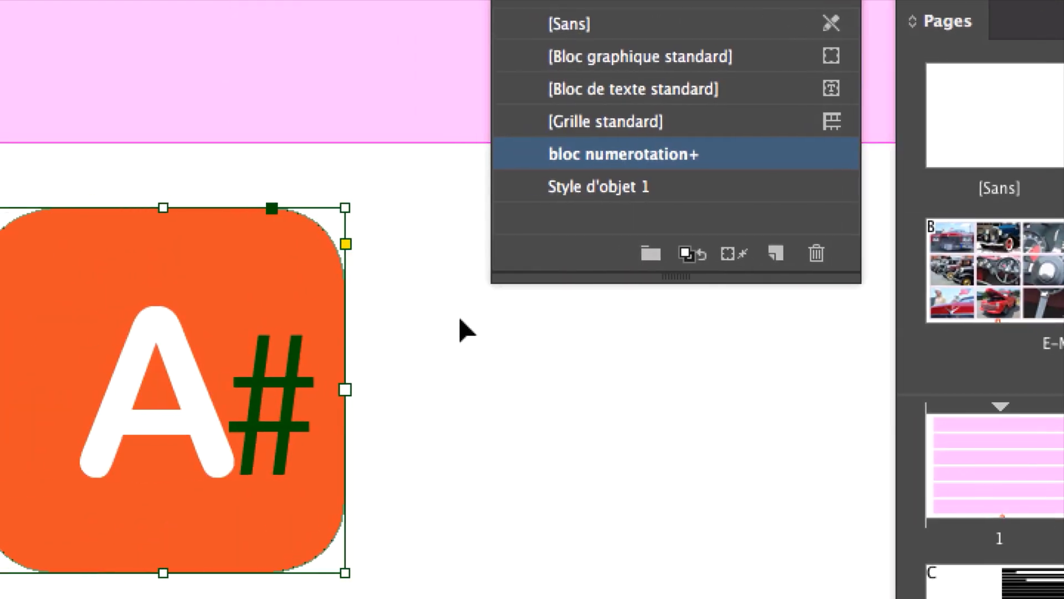
# Step: Examine the fill colour of the rounded page-number frame in the colour picker, then close the picker
pyautogui.click(462, 328)
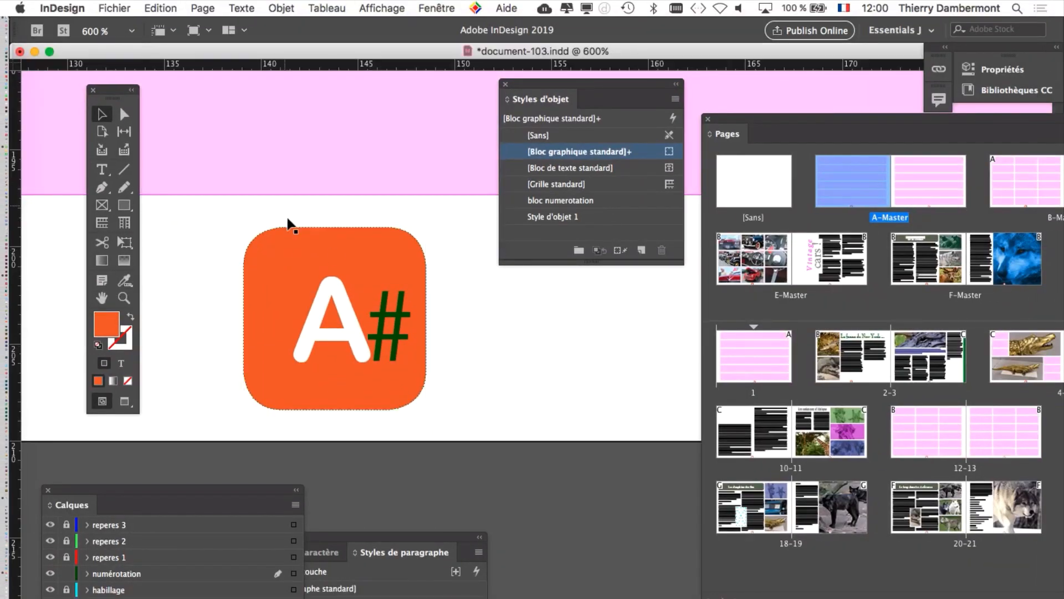
pyautogui.click(430, 240)
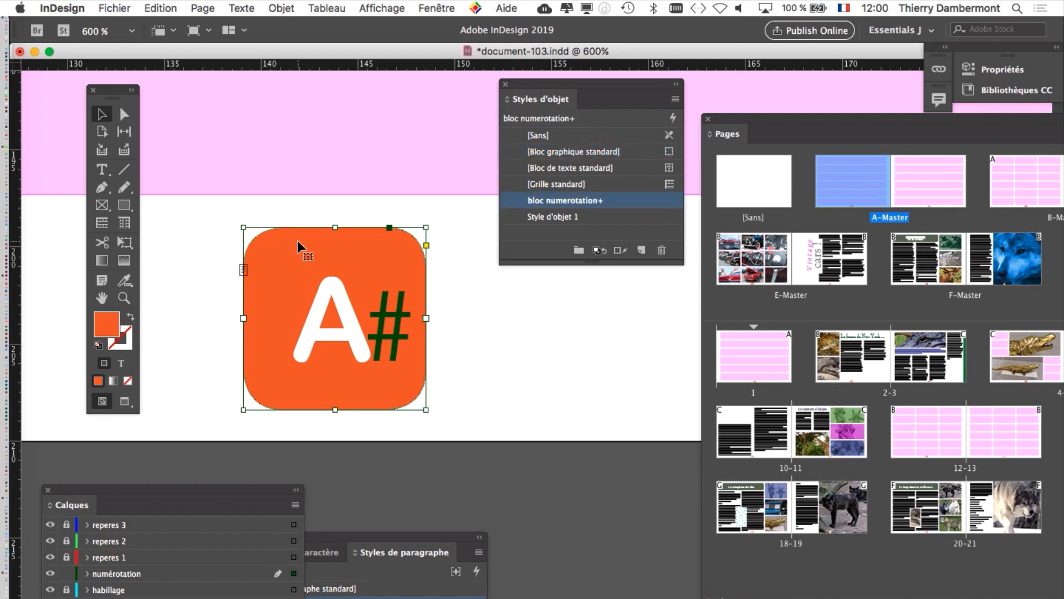
pyautogui.moveTo(129, 91); pyautogui.dragTo(184, 89)
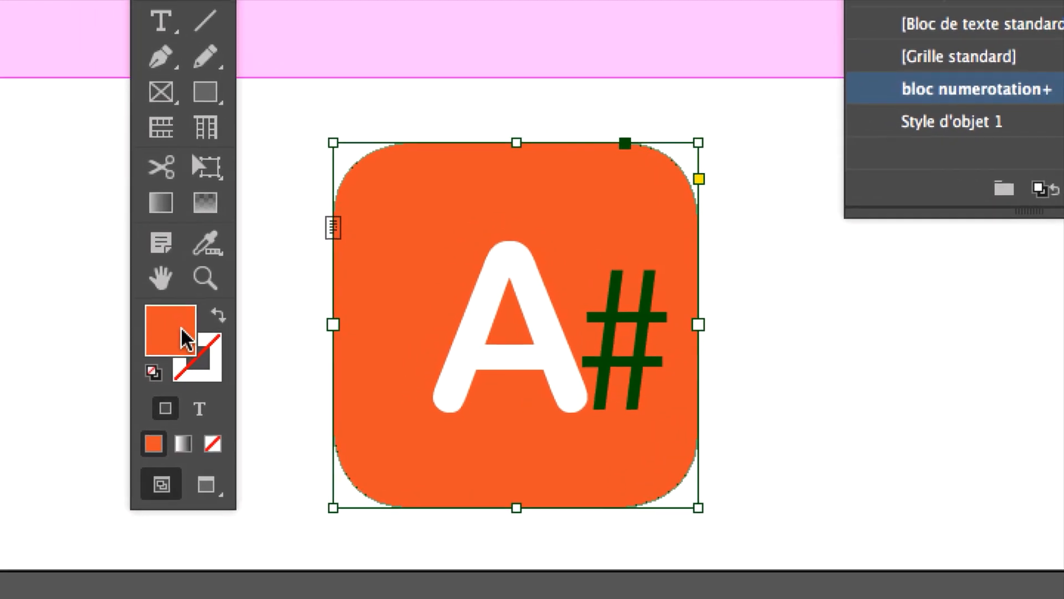
pyautogui.doubleClick(178, 333)
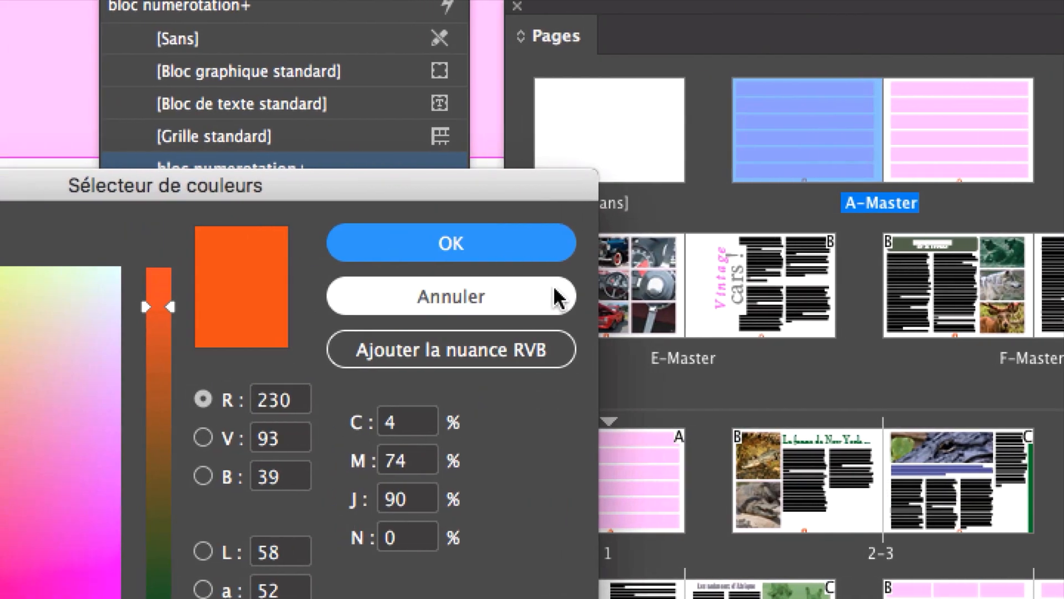
pyautogui.click(865, 218)
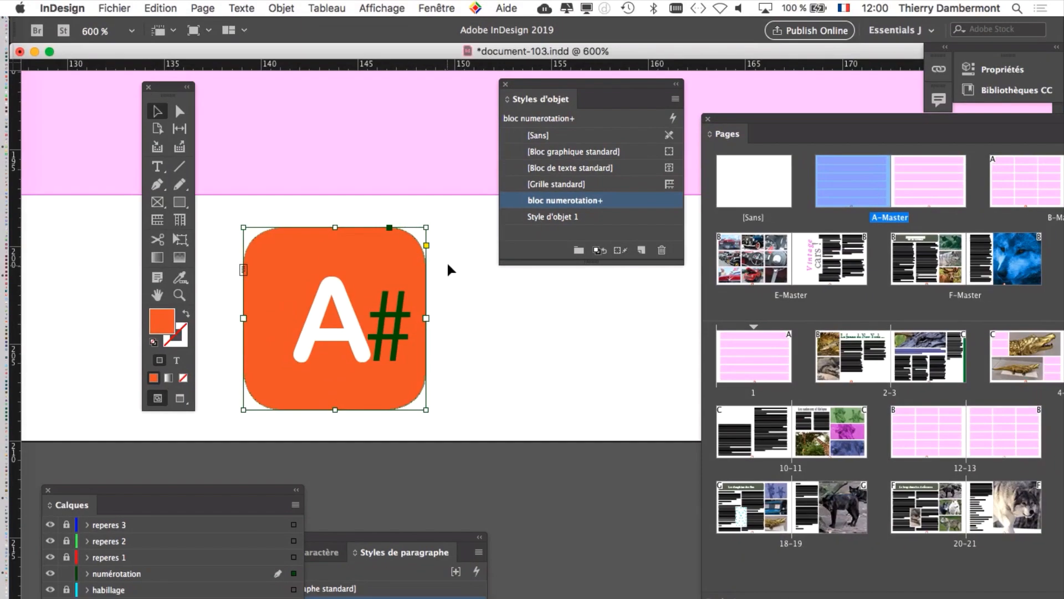
# Step: Open the Nuancier swatches, close the object styles list, and enlarge the swatch list beside the orange frame
pyautogui.moveTo(147, 88); pyautogui.dragTo(65, 71)
pyautogui.scroll(-4, 345, 195)
pyautogui.hscroll(4, 345, 194)
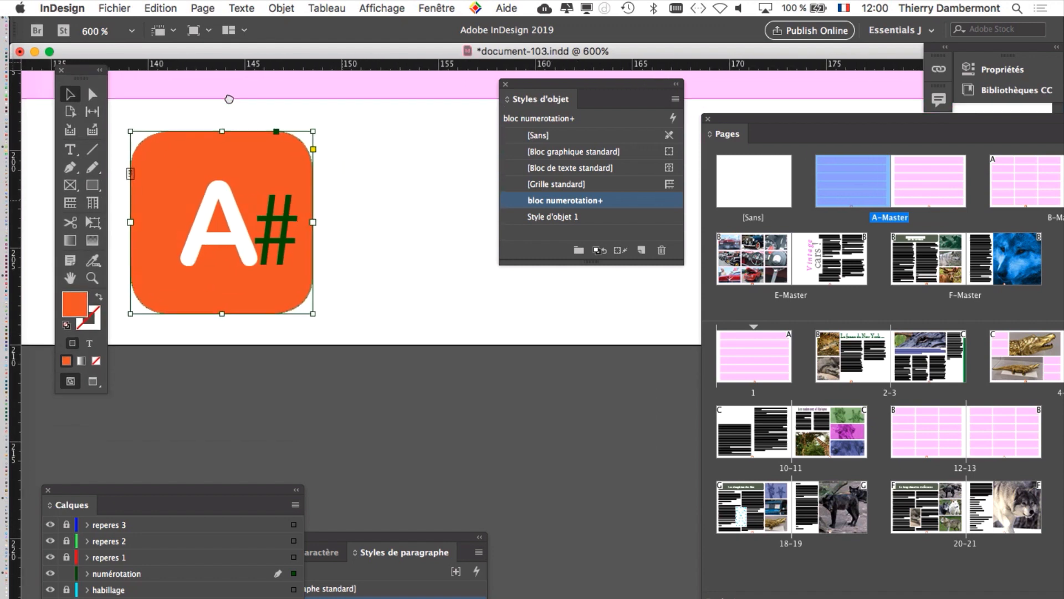
pyautogui.click(447, 7)
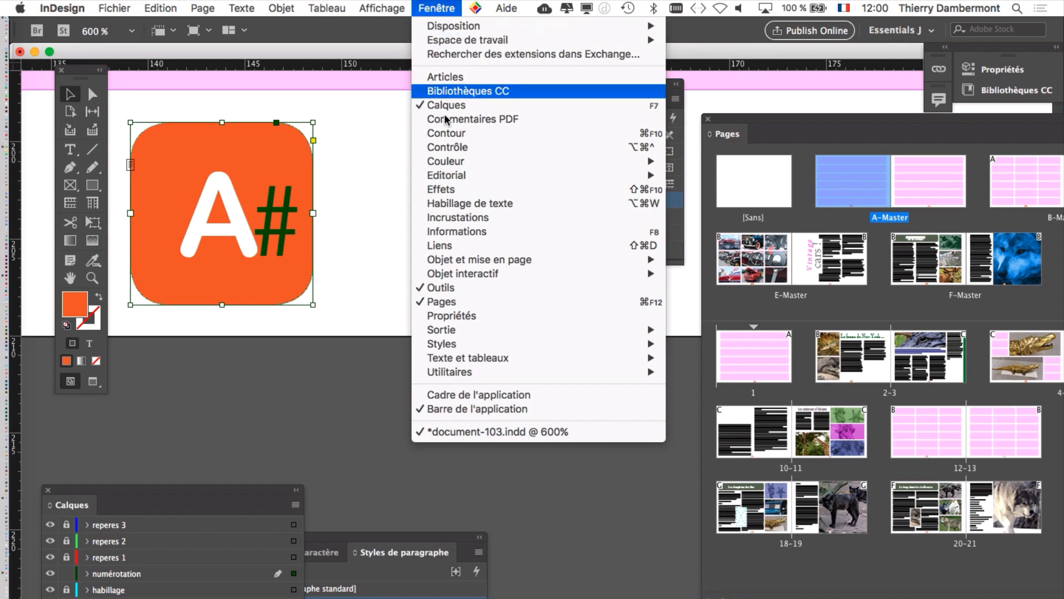
pyautogui.moveTo(450, 161)
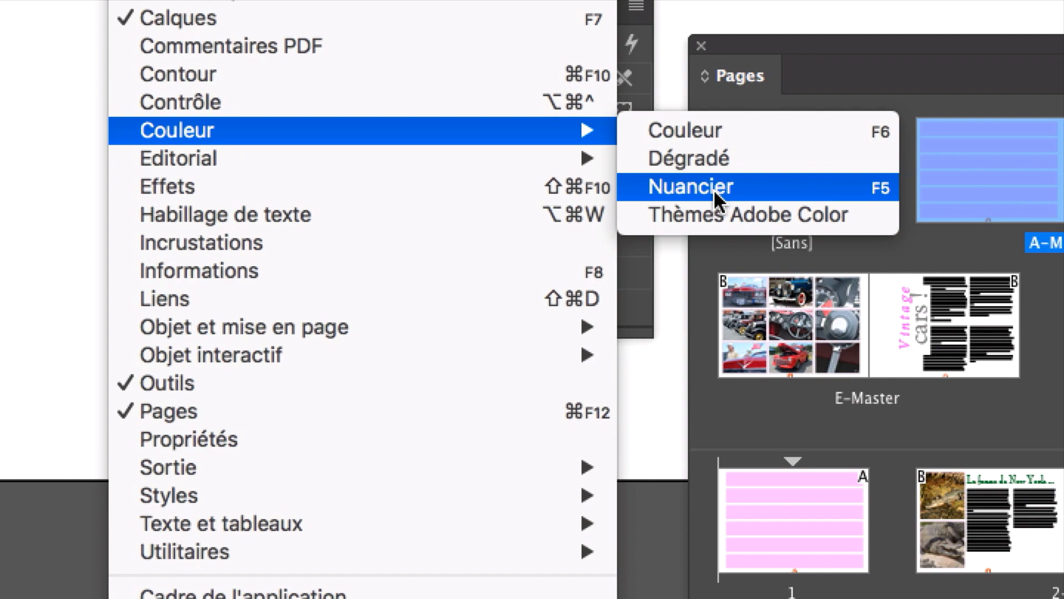
pyautogui.click(713, 188)
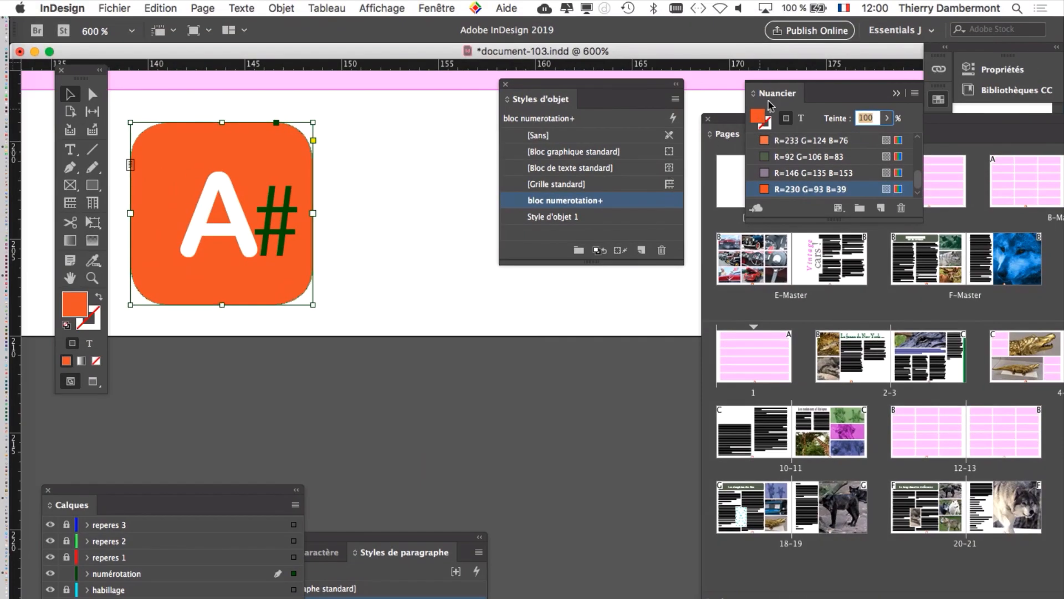
pyautogui.moveTo(769, 106); pyautogui.dragTo(380, 164)
pyautogui.click(505, 84)
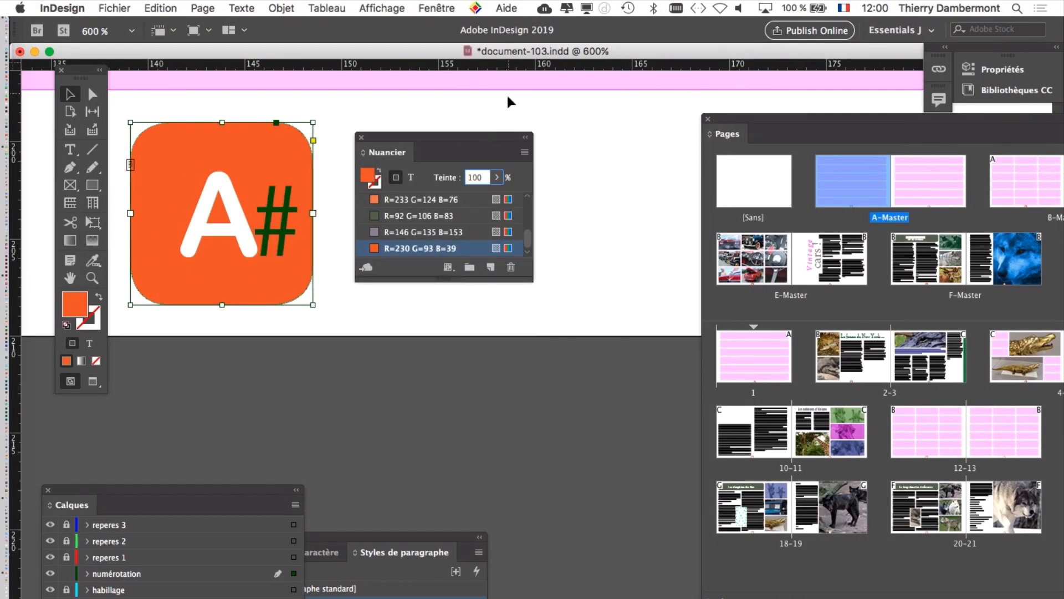
pyautogui.moveTo(444, 137); pyautogui.dragTo(527, 96)
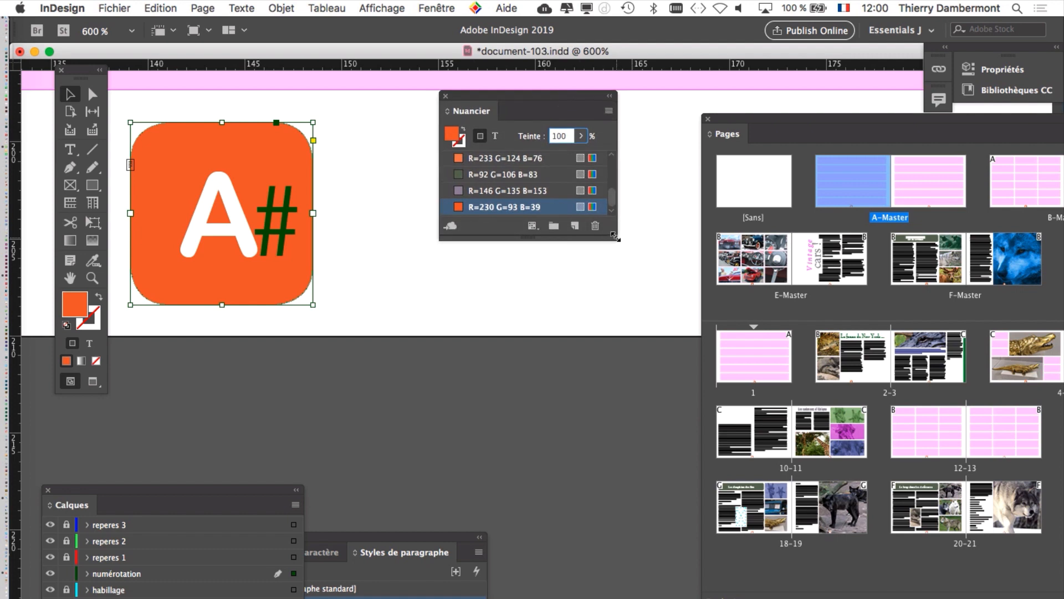
pyautogui.moveTo(616, 238); pyautogui.dragTo(654, 459)
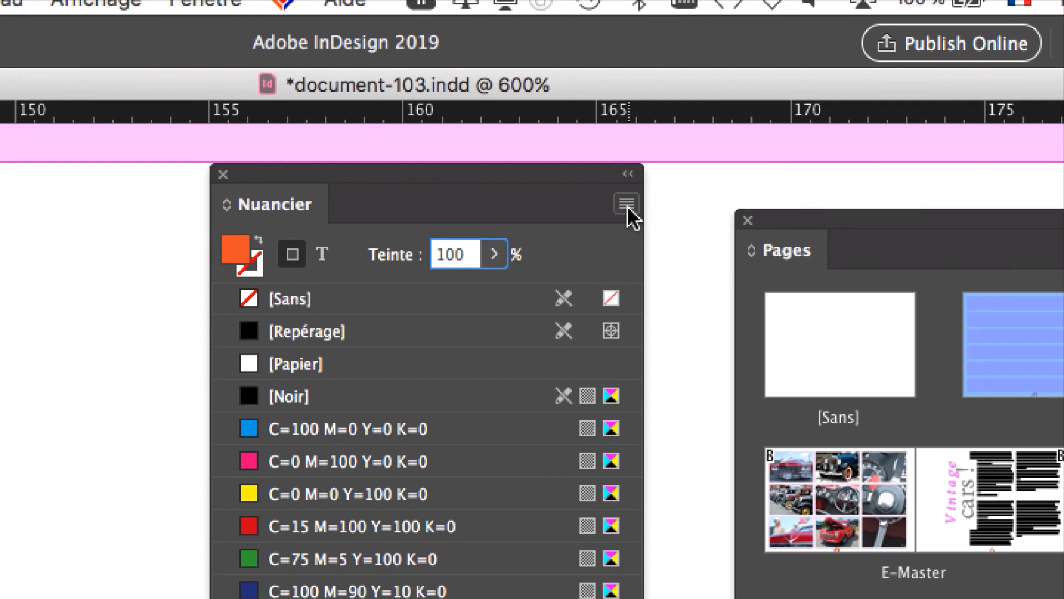
# Step: Start a new colour swatch, turn off naming by colour value, and name it fond numerotation
pyautogui.click(627, 204)
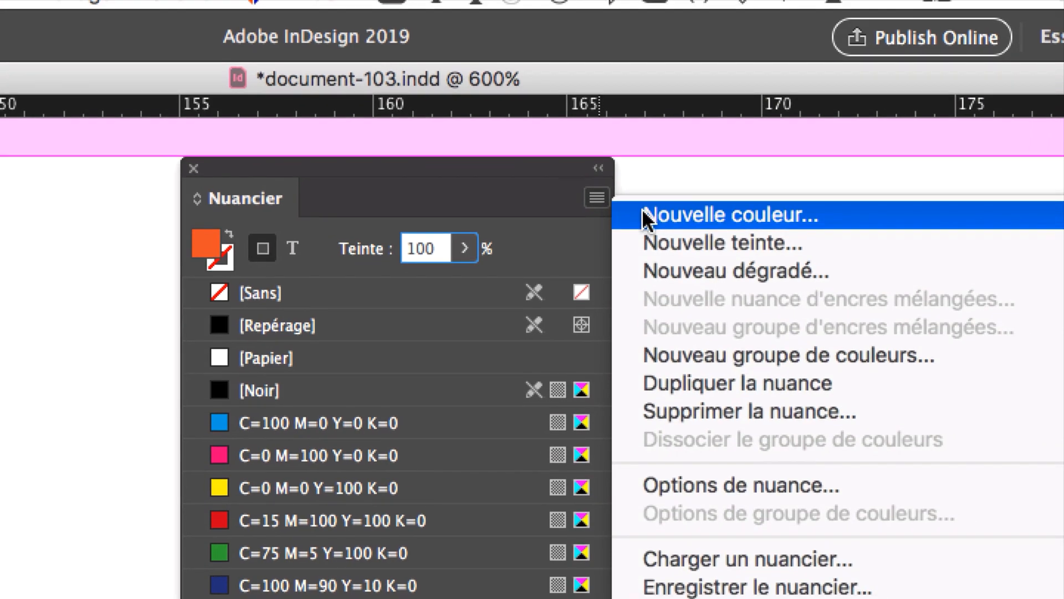
pyautogui.click(646, 218)
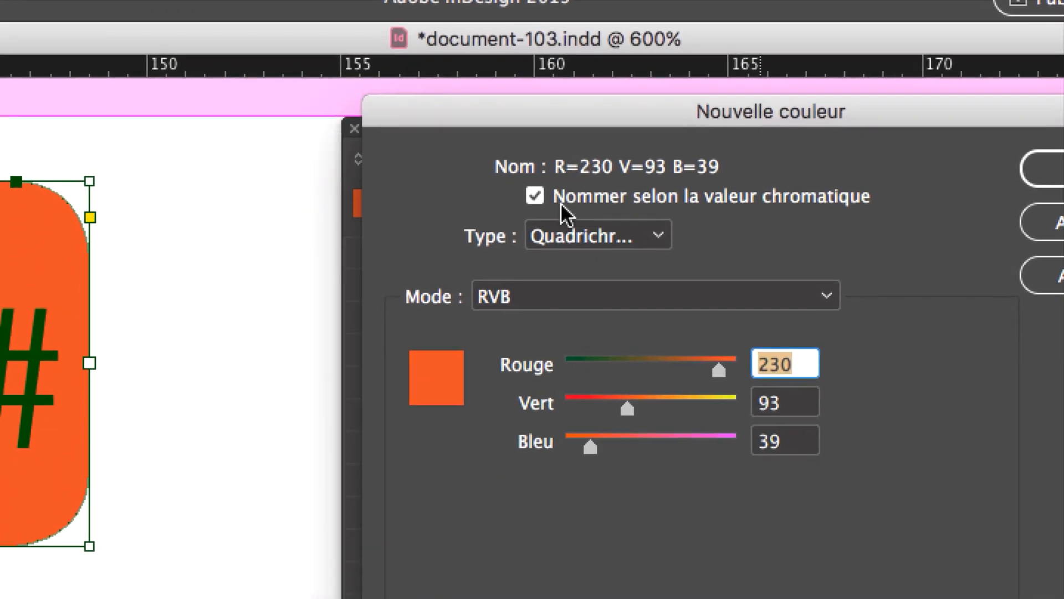
pyautogui.click(560, 201)
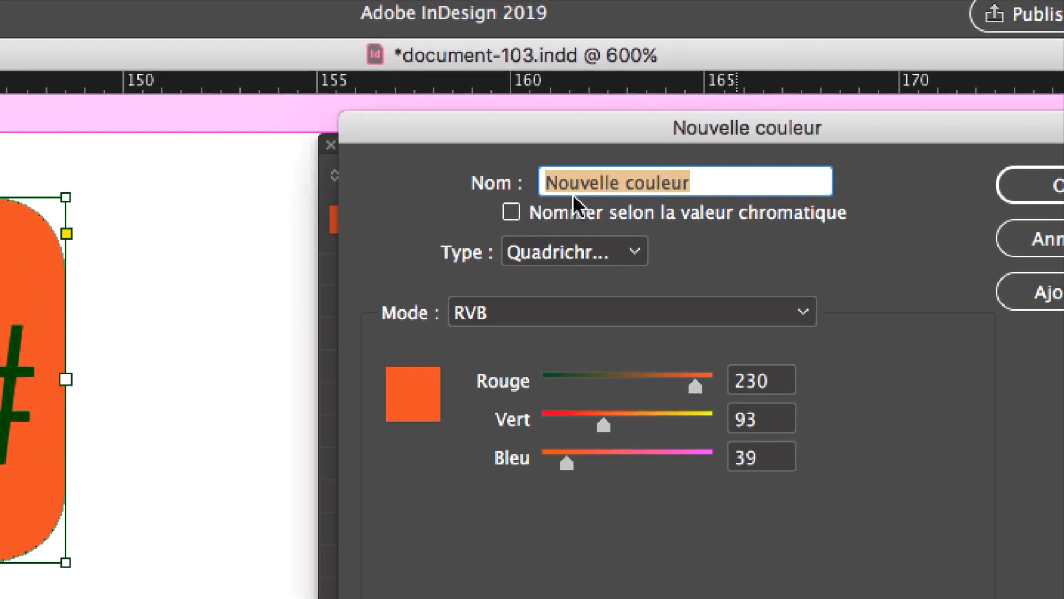
pyautogui.write('fond numerot')
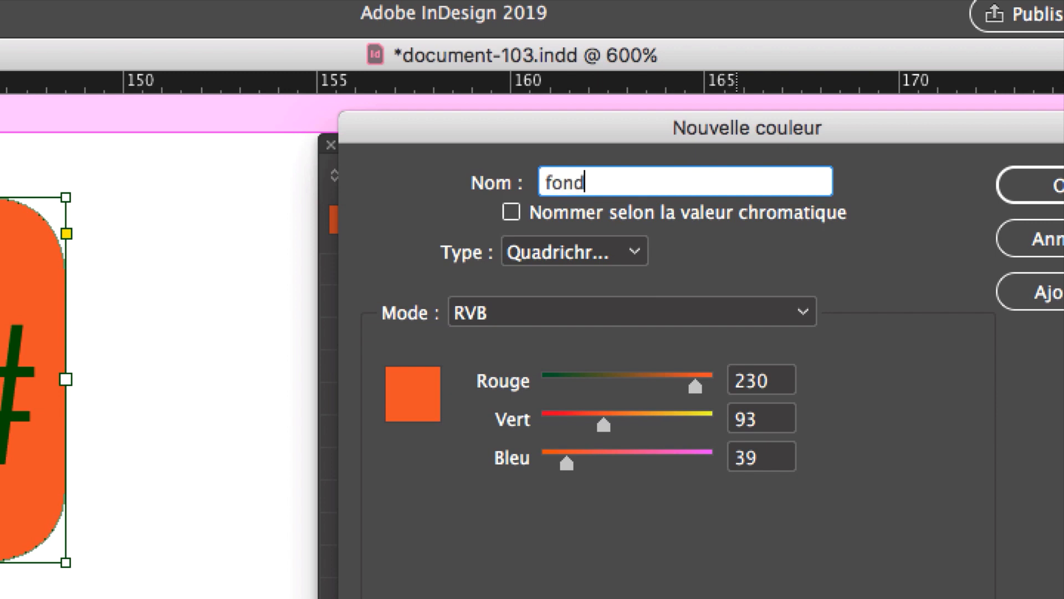
pyautogui.write('ation')
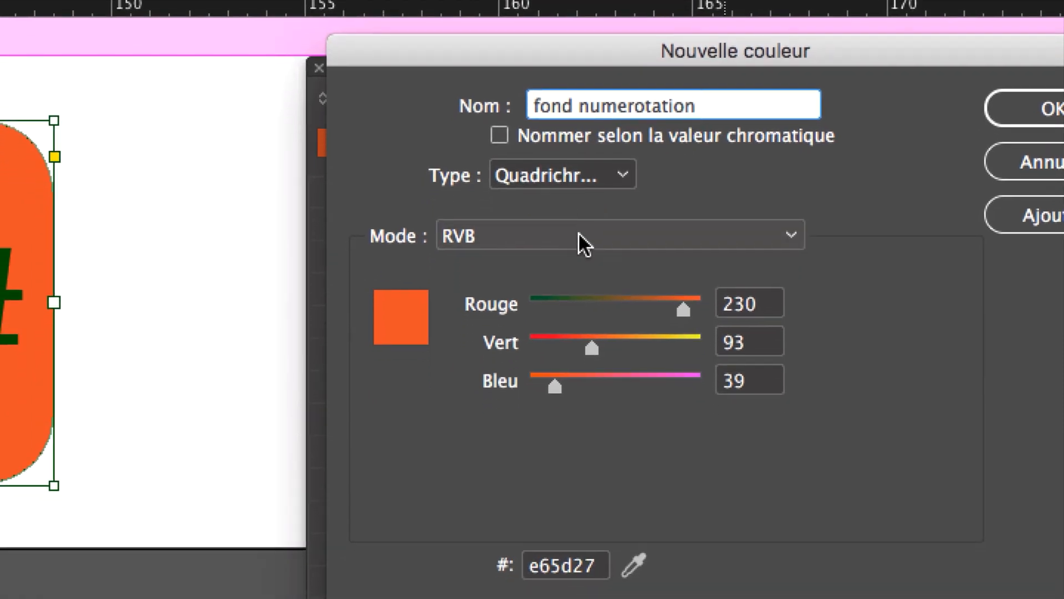
# Step: Compare the RVB and CMJN modes for the fond numerotation swatch and leave it in CMJN
pyautogui.click(577, 266)
pyautogui.click(573, 258)
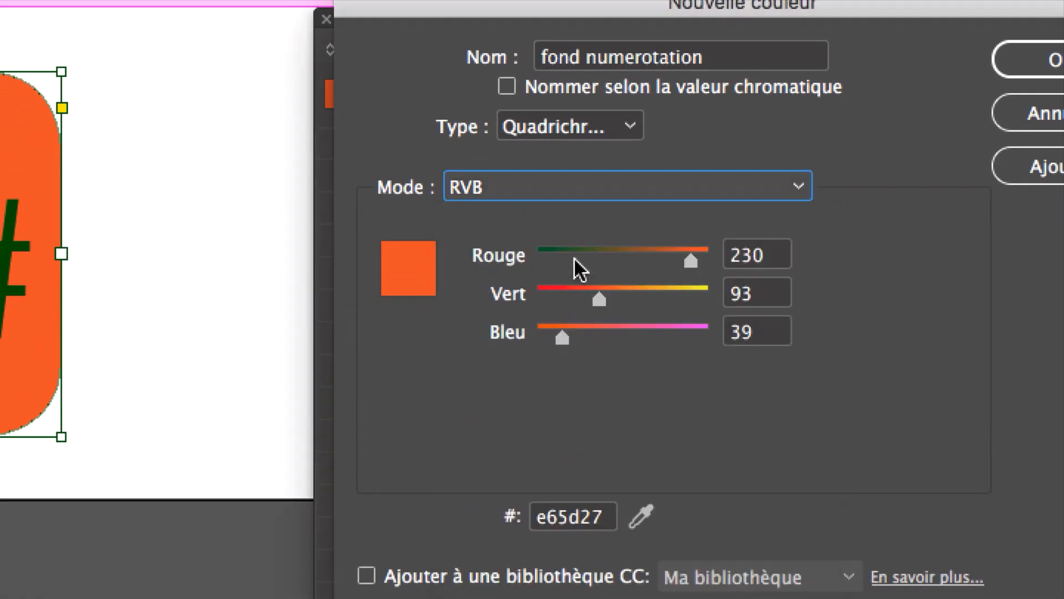
pyautogui.click(566, 190)
pyautogui.click(570, 249)
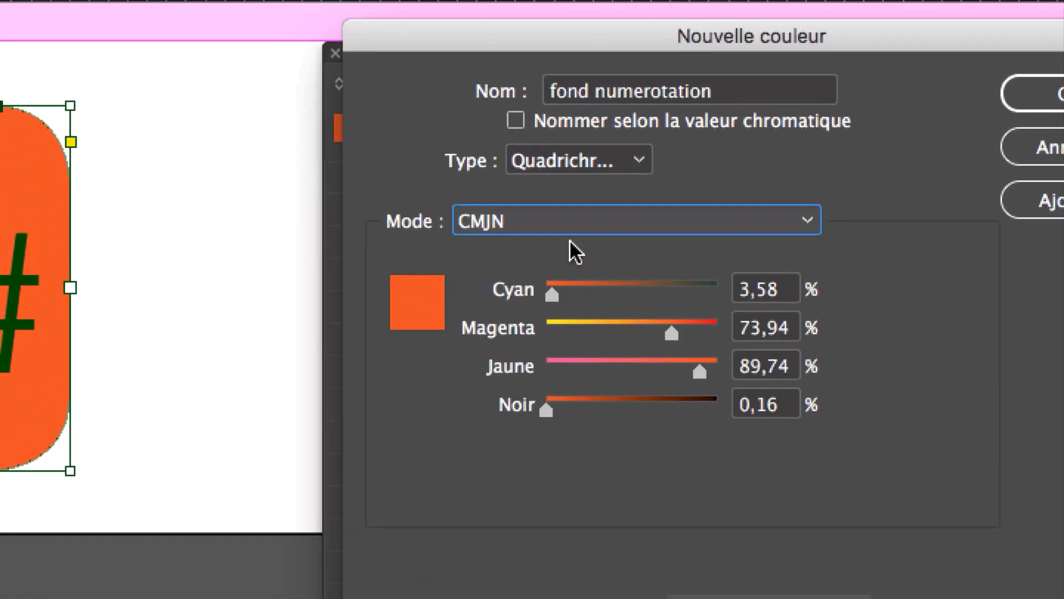
pyautogui.click(570, 210)
pyautogui.click(570, 211)
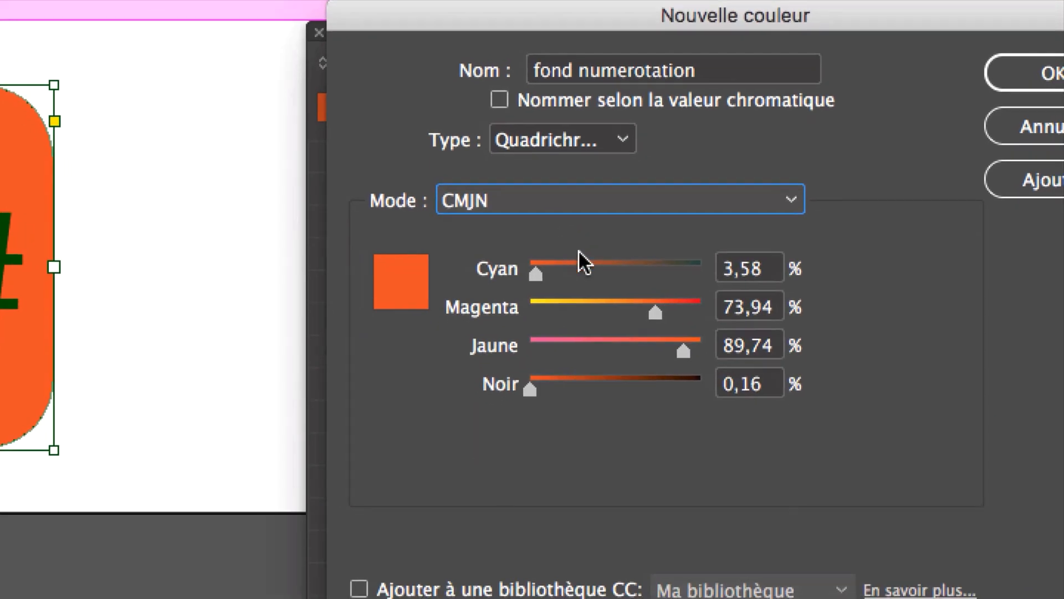
# Step: Mix a green for the new swatch with Cyan at 100%, Magenta at 0% and Jaune at 100%
pyautogui.click(670, 300)
pyautogui.moveTo(580, 276); pyautogui.dragTo(545, 278)
pyautogui.moveTo(513, 238); pyautogui.dragTo(503, 239)
pyautogui.moveTo(575, 268); pyautogui.dragTo(652, 262)
pyautogui.moveTo(571, 300); pyautogui.dragTo(456, 296)
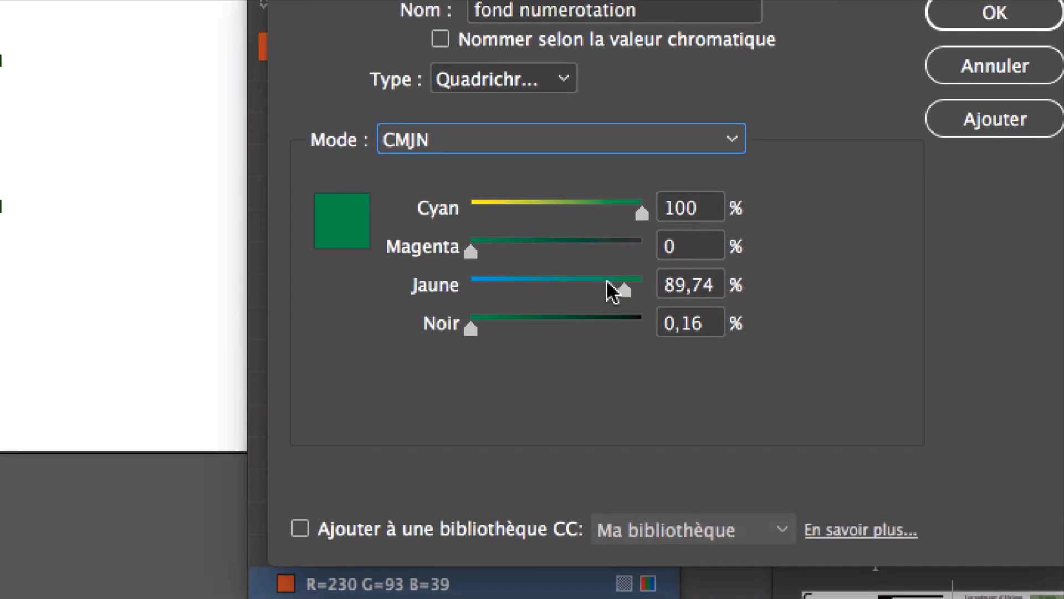
pyautogui.moveTo(612, 289); pyautogui.dragTo(629, 291)
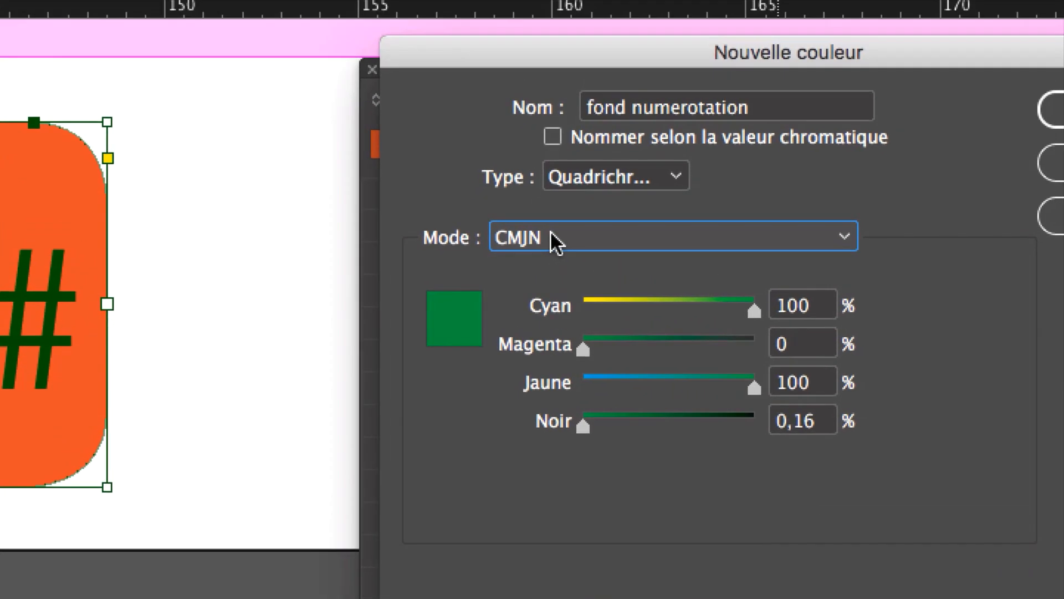
# Step: Switch the fond numerotation swatch to RVB mode, set it to Rouge 0, Vert 255, Bleu 64, and create it
pyautogui.click(626, 174)
pyautogui.click(554, 253)
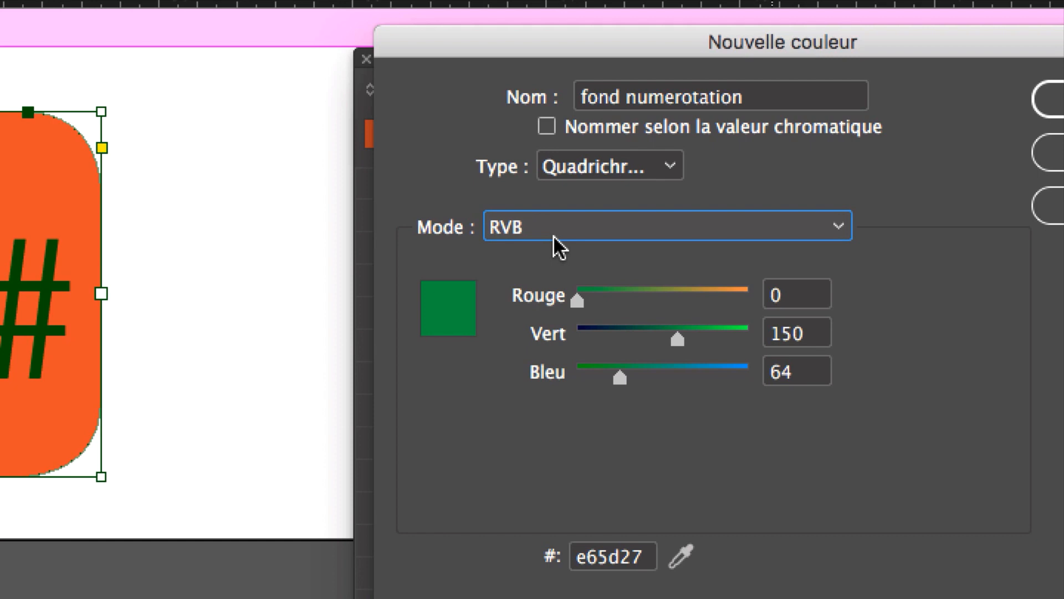
pyautogui.moveTo(580, 255); pyautogui.dragTo(493, 250)
pyautogui.moveTo(677, 289); pyautogui.dragTo(712, 285)
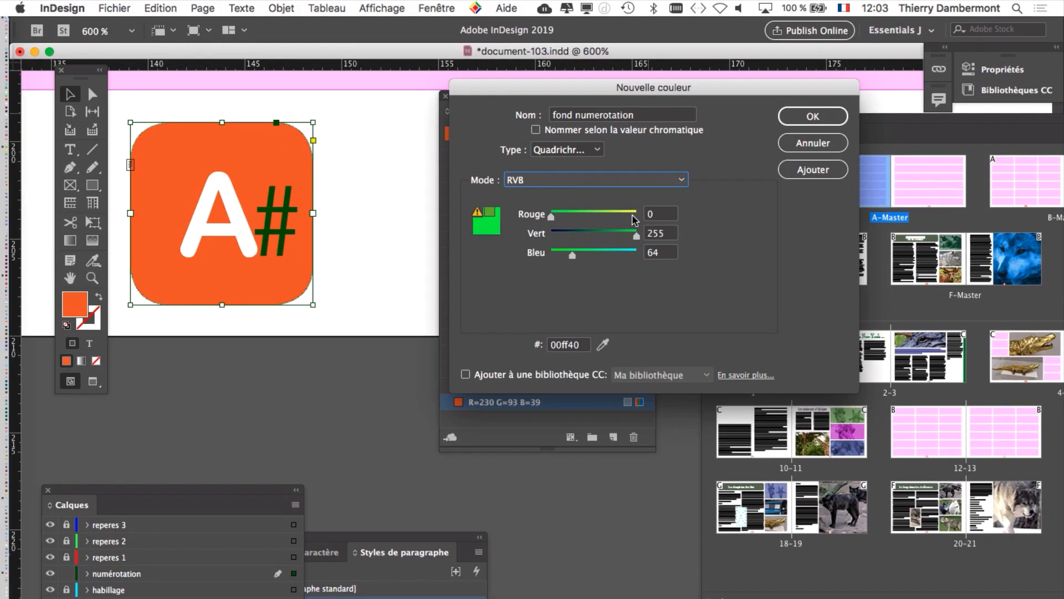
pyautogui.click(810, 118)
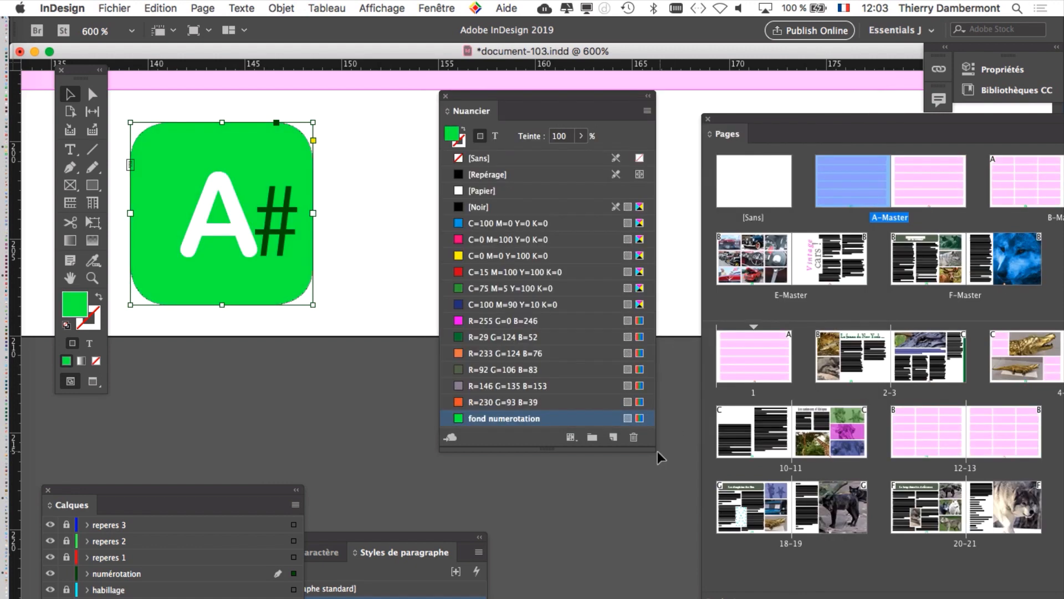
# Step: Enlarge the Nuancier swatch list and go to page 18 of the 18-19 spread with nothing selected
pyautogui.moveTo(653, 448); pyautogui.dragTo(686, 499)
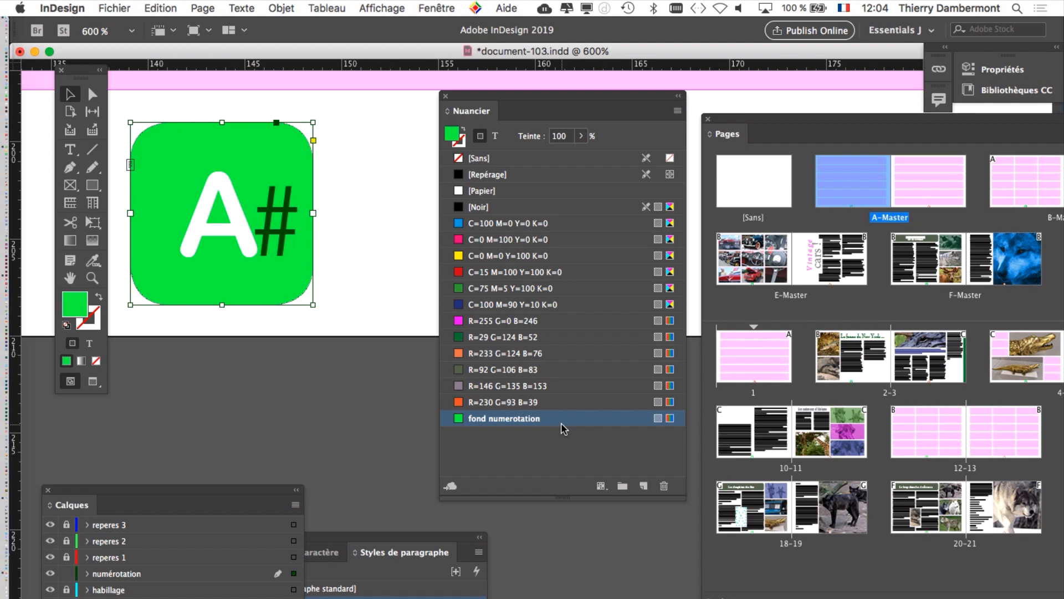
pyautogui.click(391, 269)
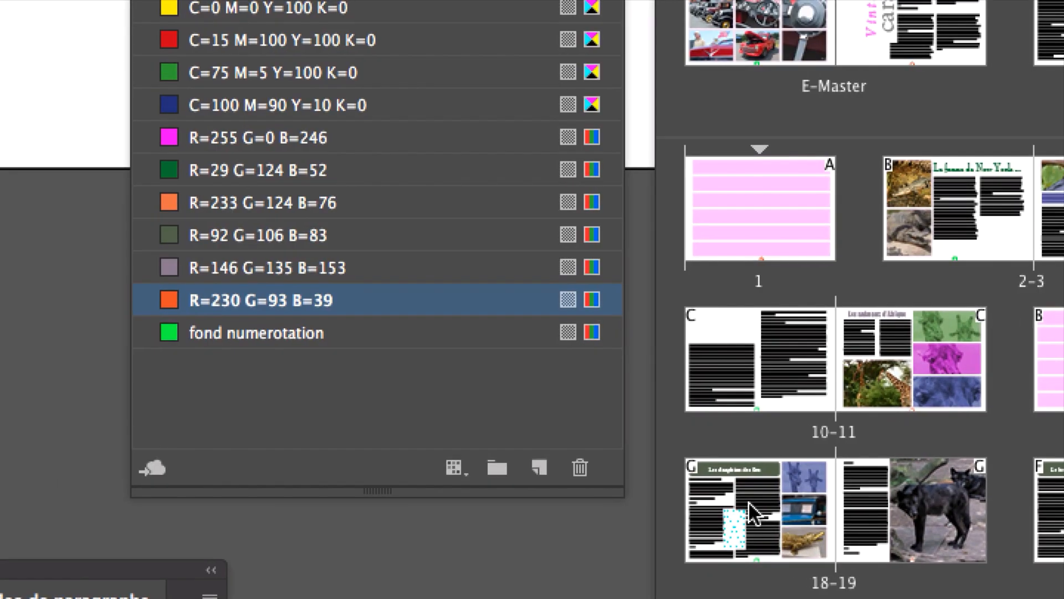
pyautogui.click(750, 505)
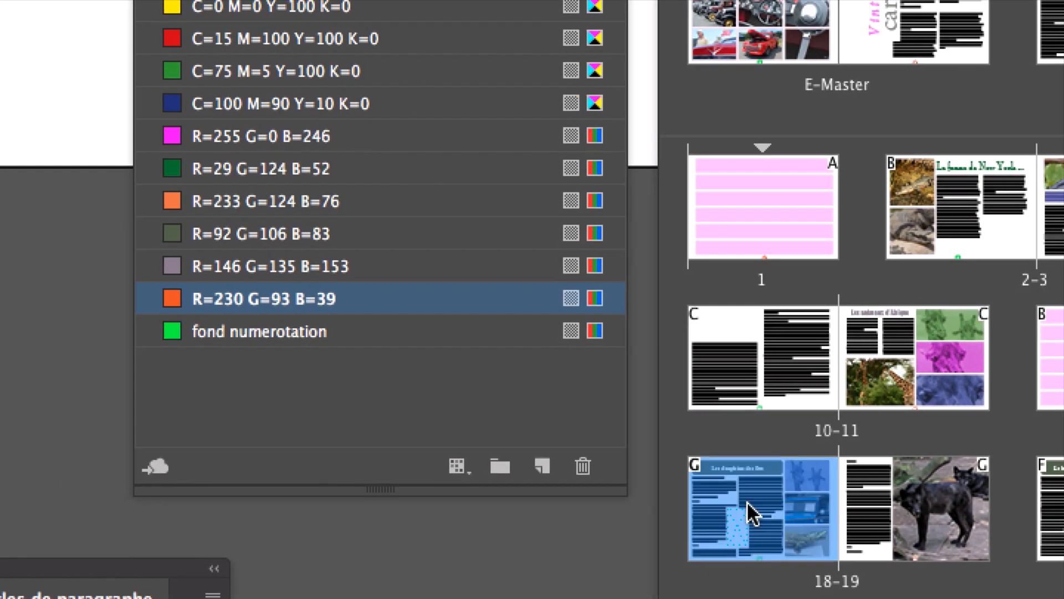
pyautogui.doubleClick(747, 503)
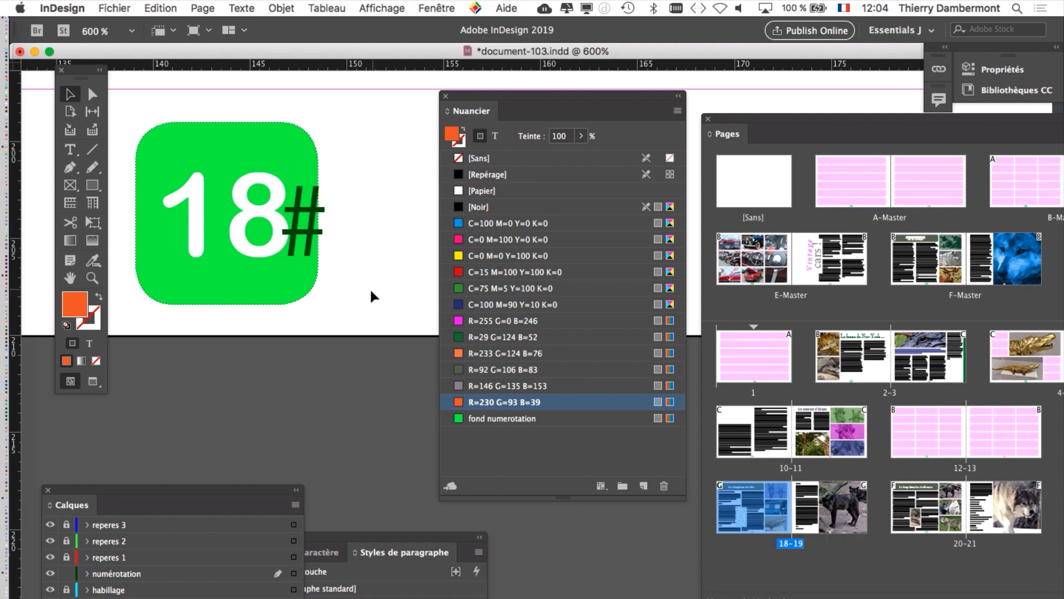
# Step: Move the Nuancier swatches aside and examine the green page-number block within the whole layout of page 18
pyautogui.scroll(-3, 368, 303)
pyautogui.press('super+minus')
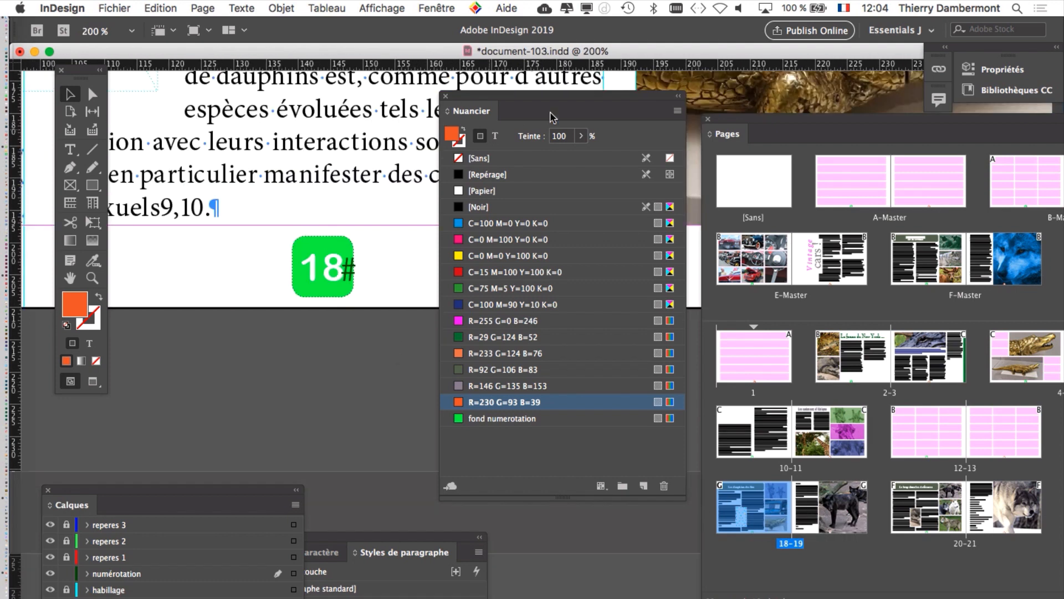
pyautogui.moveTo(540, 95); pyautogui.dragTo(715, 80)
pyautogui.scroll(-2, 435, 239)
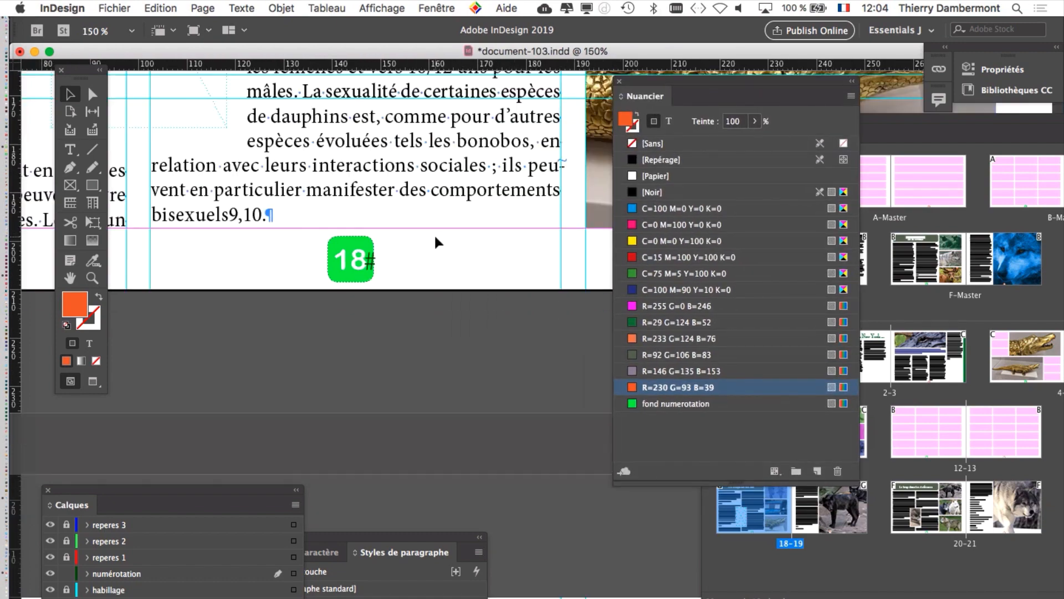
pyautogui.scroll(-2, 435, 244)
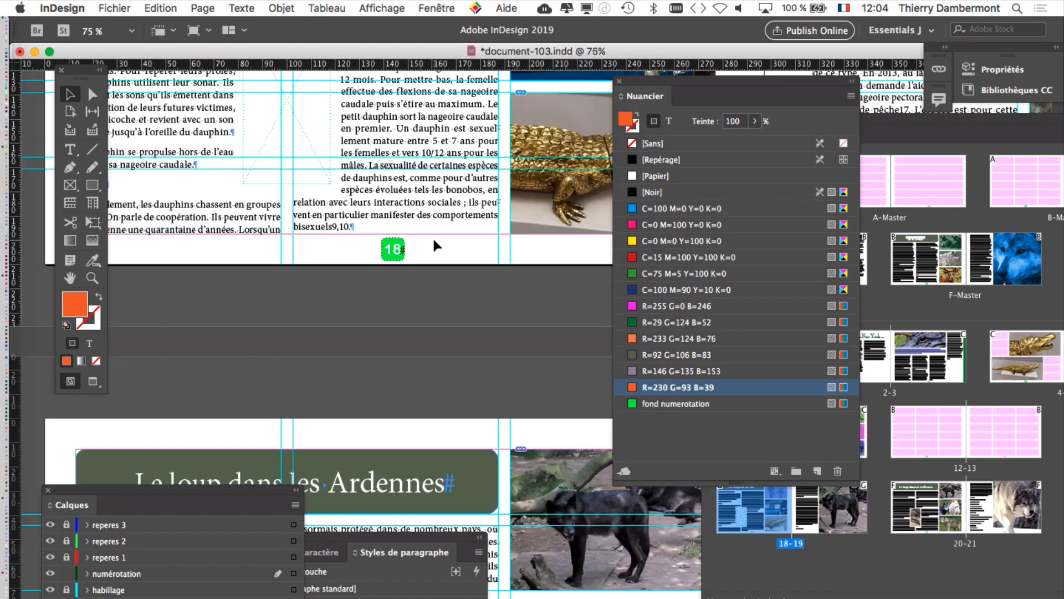
pyautogui.scroll(3, 391, 293)
pyautogui.hscroll(-3, 392, 293)
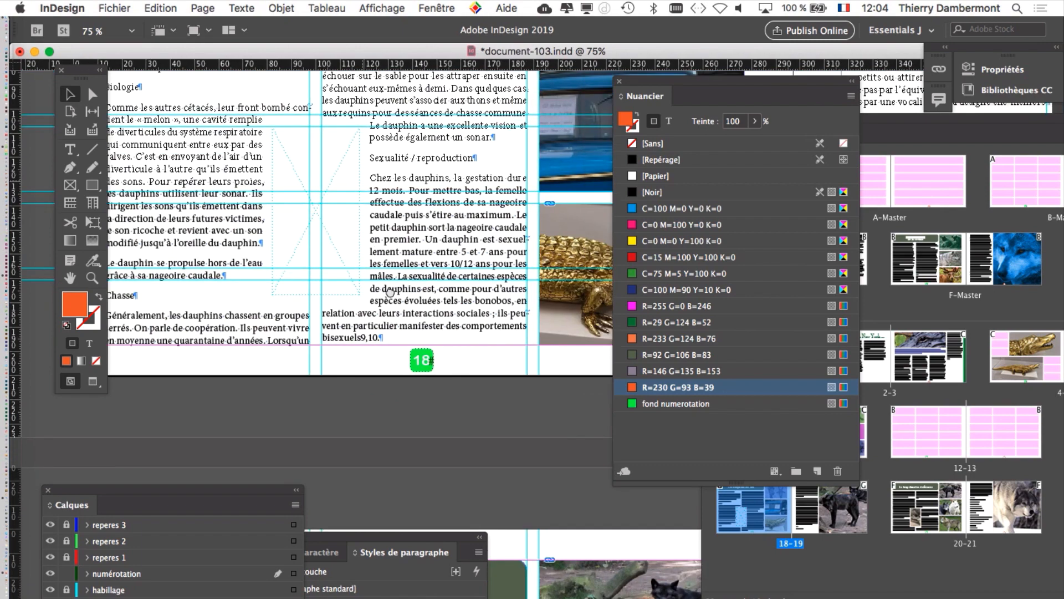
pyautogui.scroll(1, 391, 293)
pyautogui.hscroll(2, 392, 293)
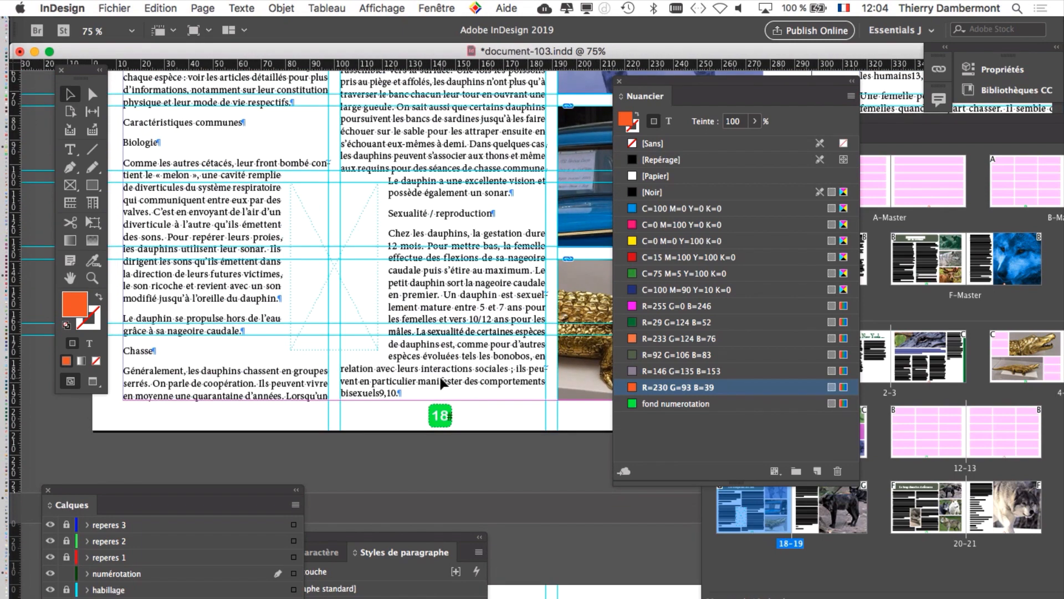
pyautogui.scroll(2, 364, 265)
pyautogui.hscroll(-1, 364, 265)
pyautogui.scroll(2, 365, 265)
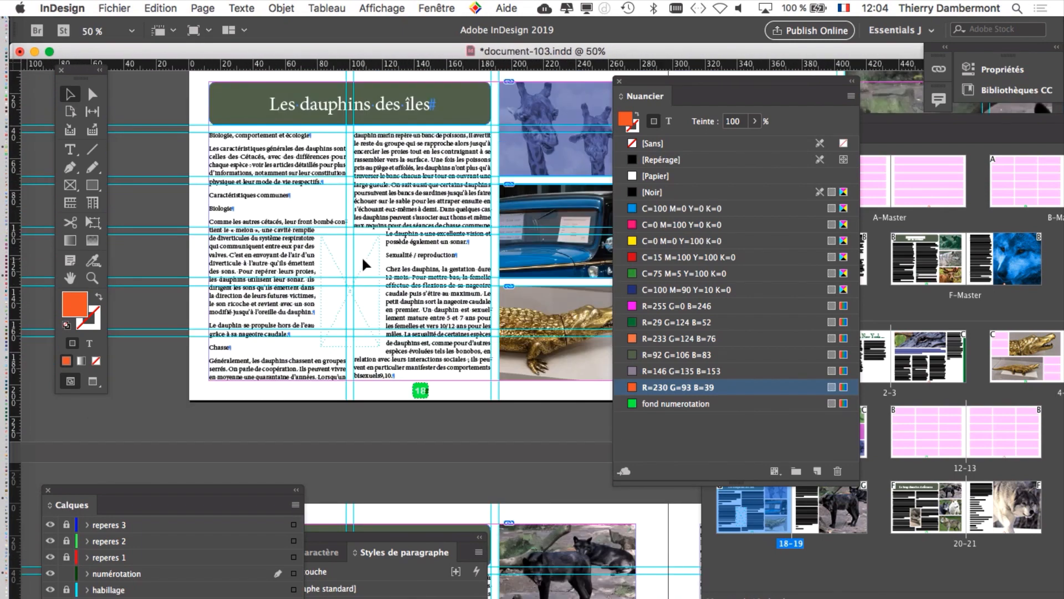
pyautogui.scroll(-1, 352, 277)
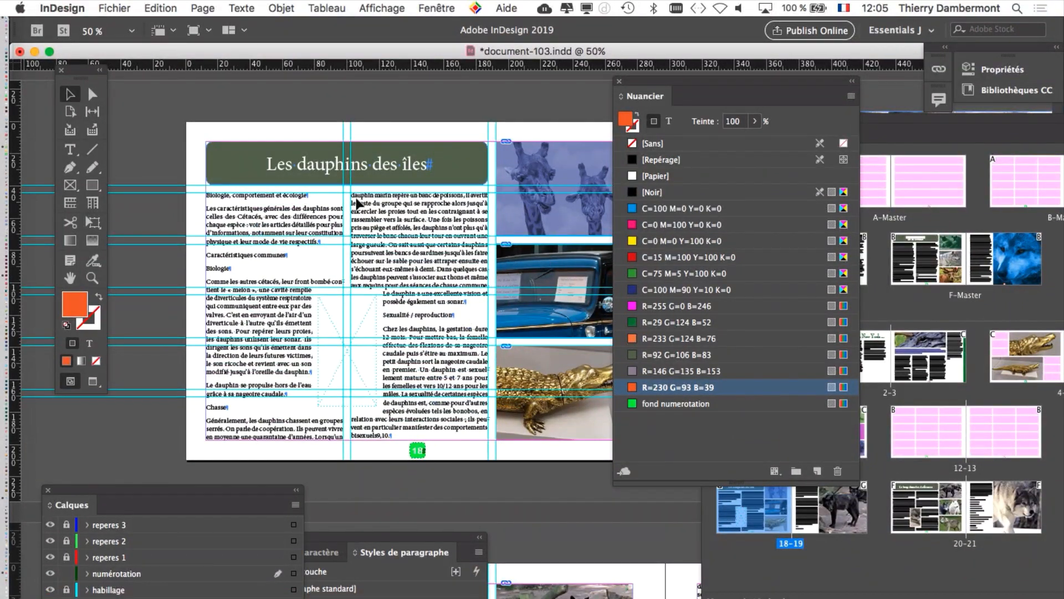
# Step: Lock every layer except images et texte, and select the title frame "Les dauphins des îles" on page 18
pyautogui.moveTo(171, 493); pyautogui.dragTo(583, 86)
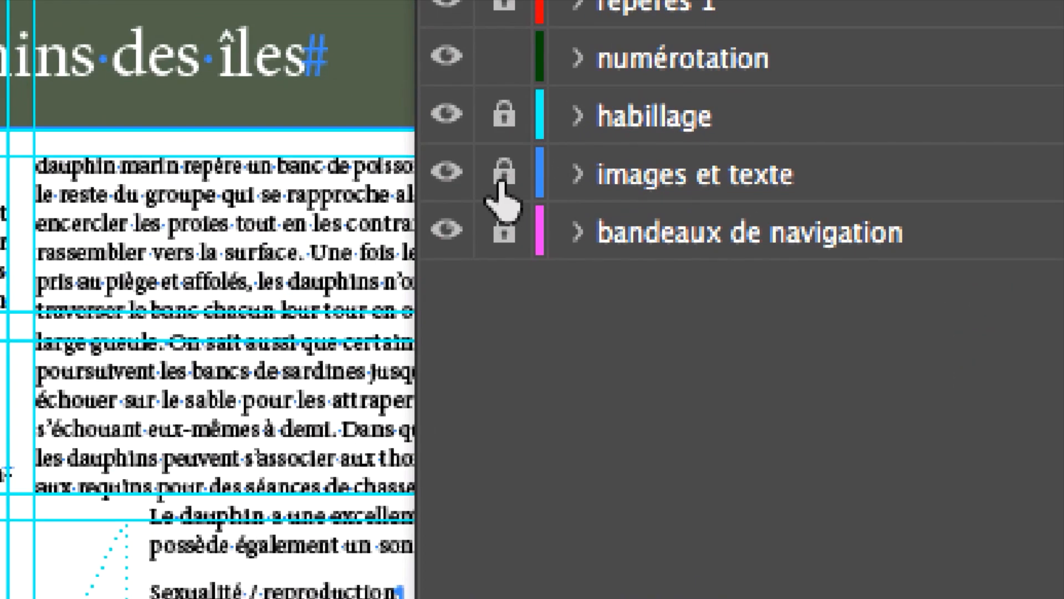
pyautogui.keyDown('alt'); pyautogui.click(501, 182); pyautogui.keyUp('alt')
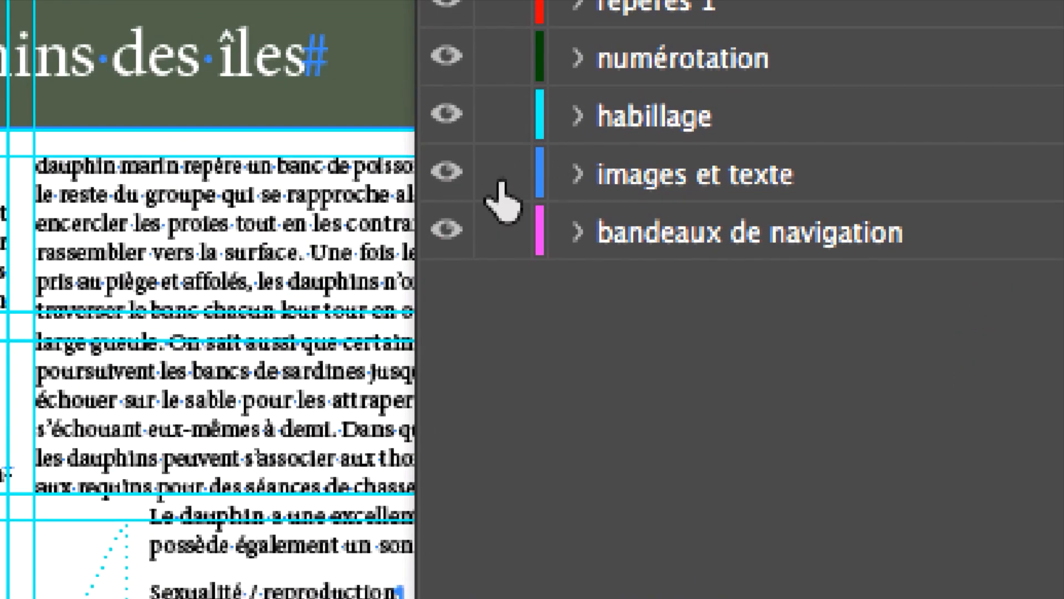
pyautogui.keyDown('alt'); pyautogui.click(500, 182); pyautogui.keyUp('alt')
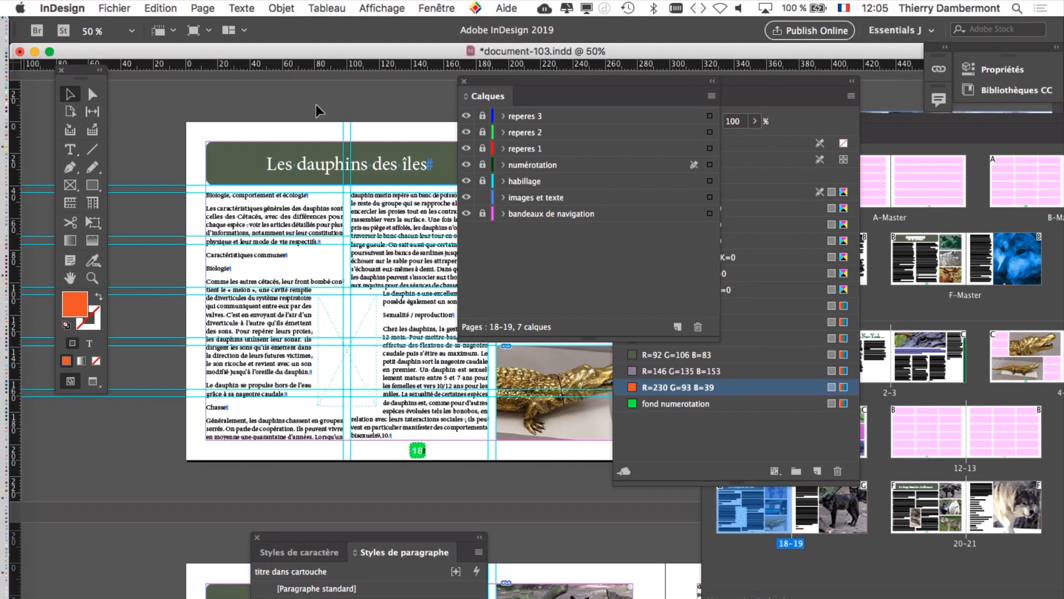
pyautogui.click(227, 165)
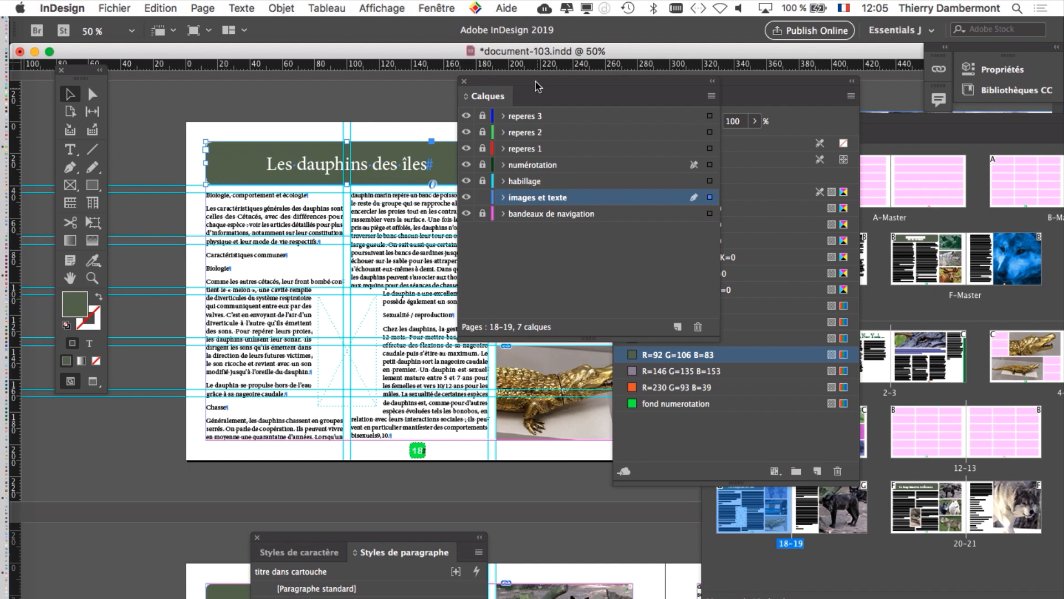
pyautogui.moveTo(535, 81); pyautogui.dragTo(537, 91)
pyautogui.moveTo(528, 242); pyautogui.dragTo(32, 482)
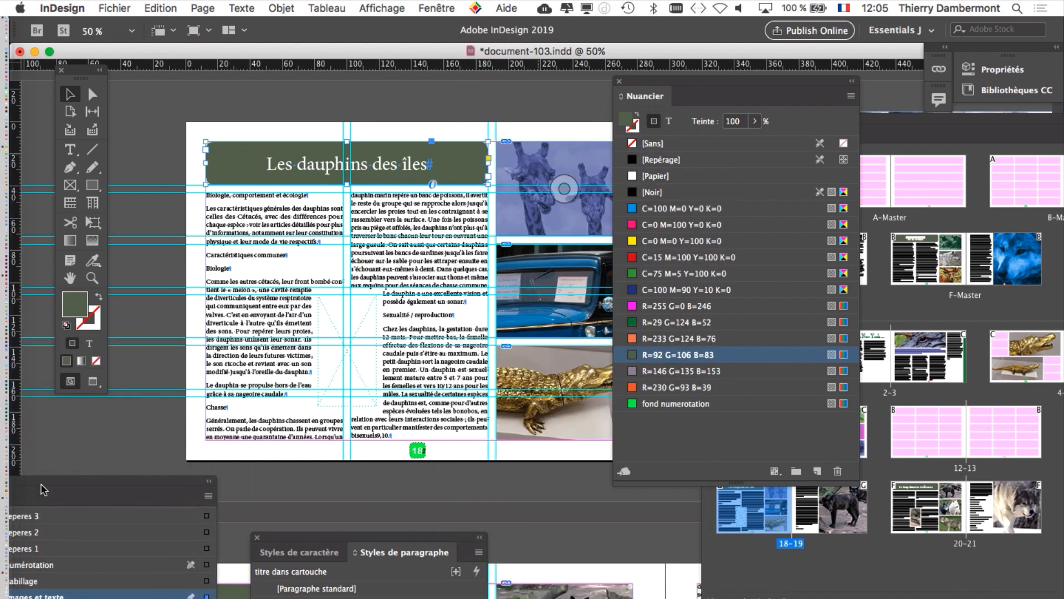
# Step: Check the object style of the selected title frame in the Styles d'objet list, then close the list
pyautogui.click(459, 7)
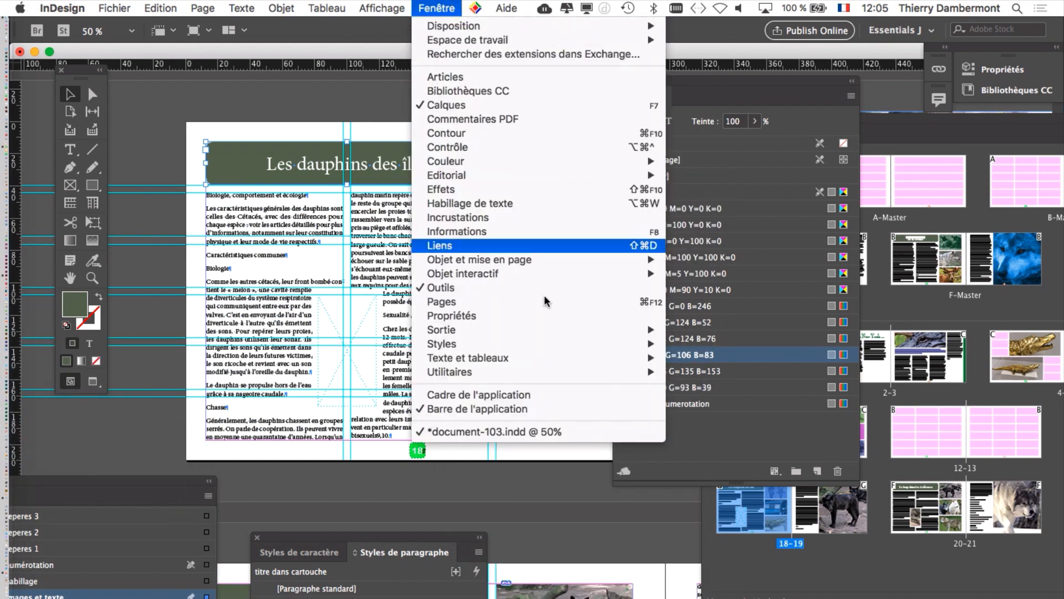
pyautogui.moveTo(571, 345)
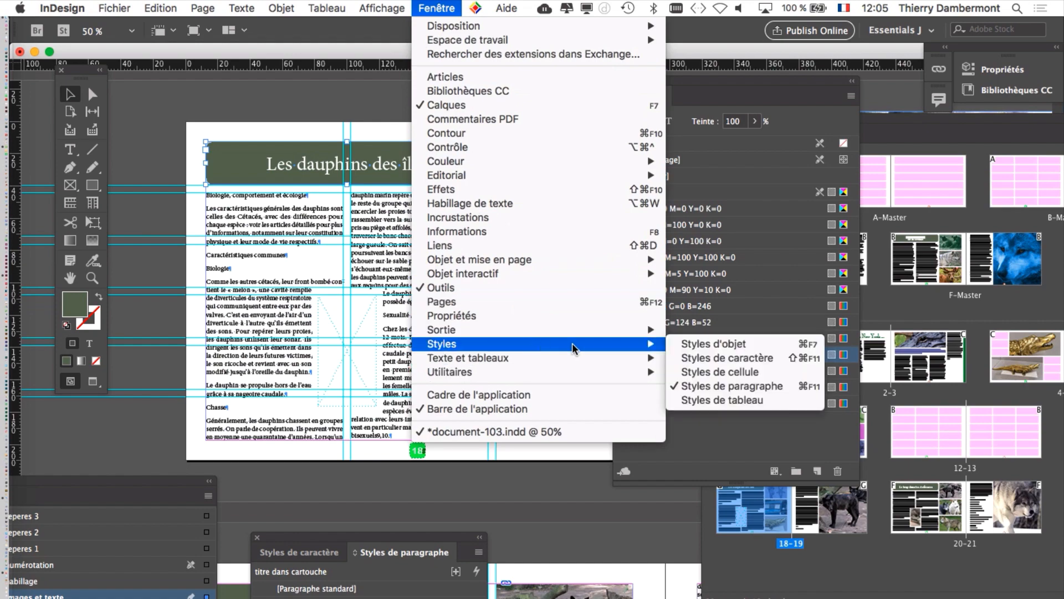
pyautogui.click(690, 344)
pyautogui.moveTo(543, 86); pyautogui.dragTo(518, 207)
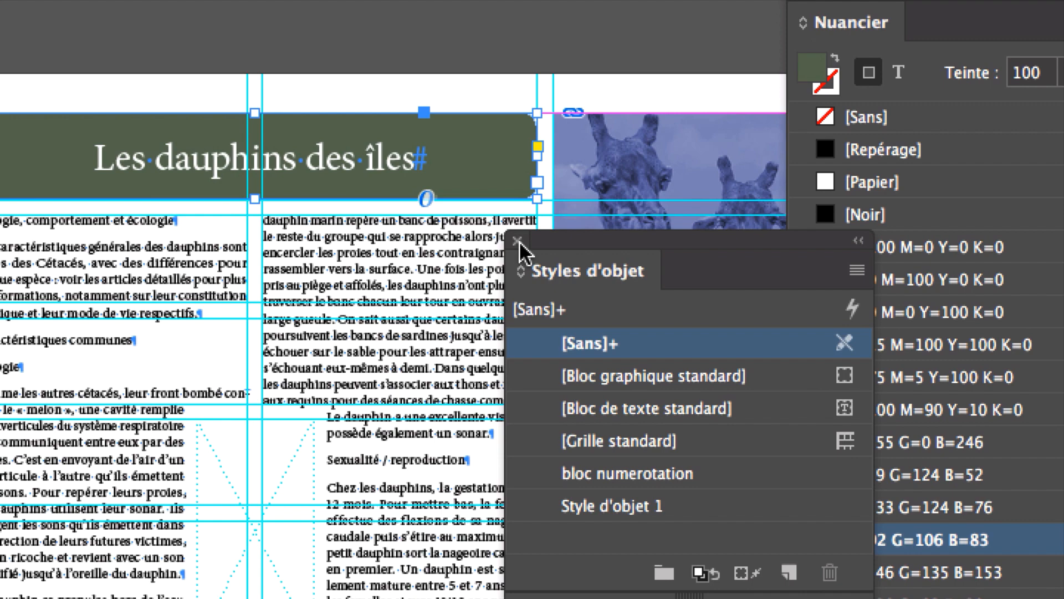
pyautogui.click(520, 241)
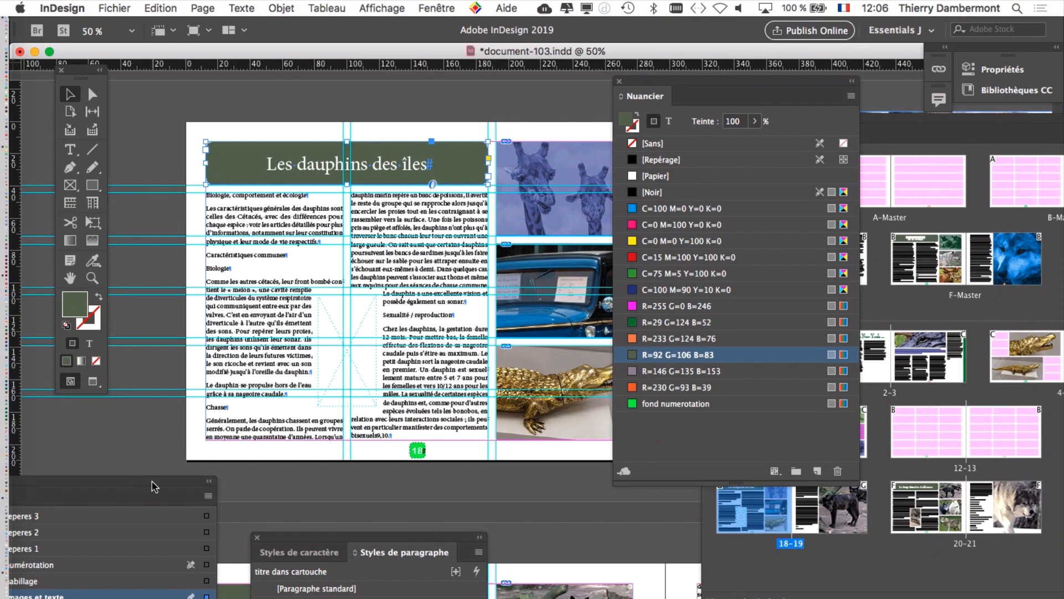
# Step: Fill the title frame "Les dauphins des îles" with the fond numerotation swatch
pyautogui.moveTo(652, 81); pyautogui.dragTo(575, 47)
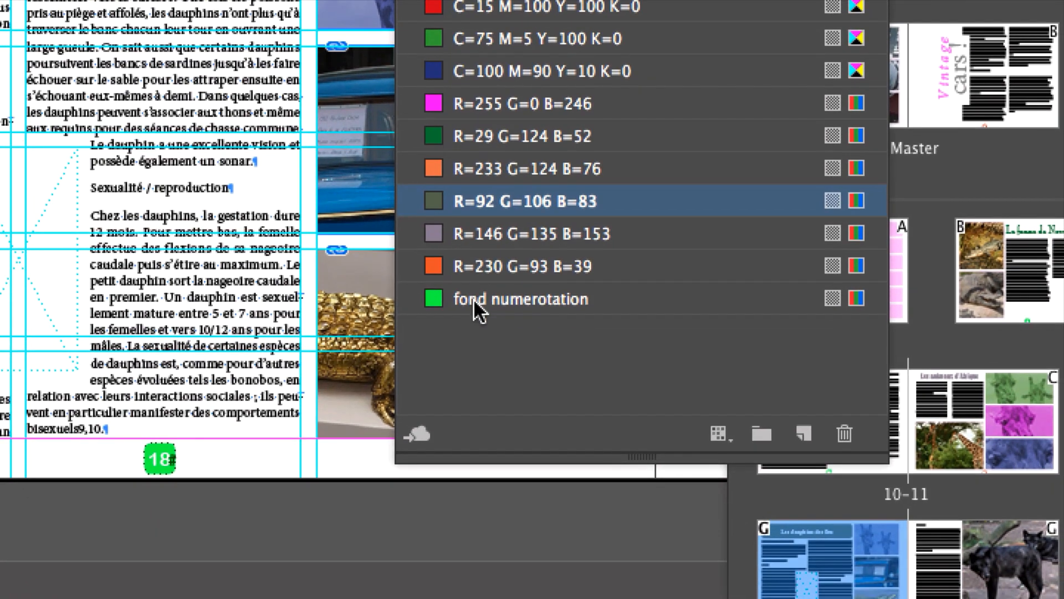
pyautogui.click(476, 330)
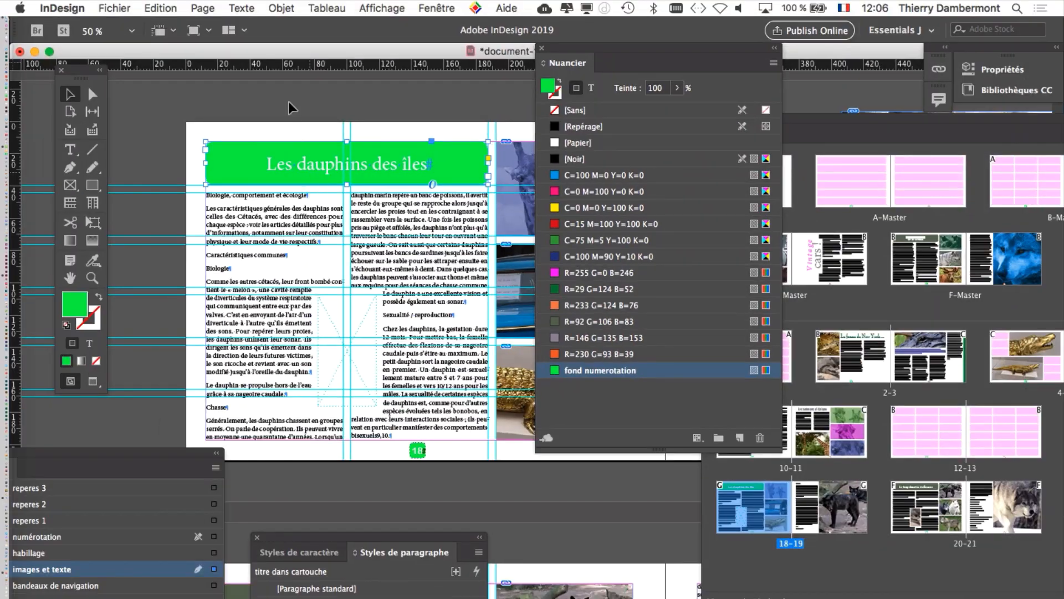
# Step: Check the fill of the title frame "Les dauphins des îles" without and with selection, and close the Styles de paragraphe list
pyautogui.click(221, 22)
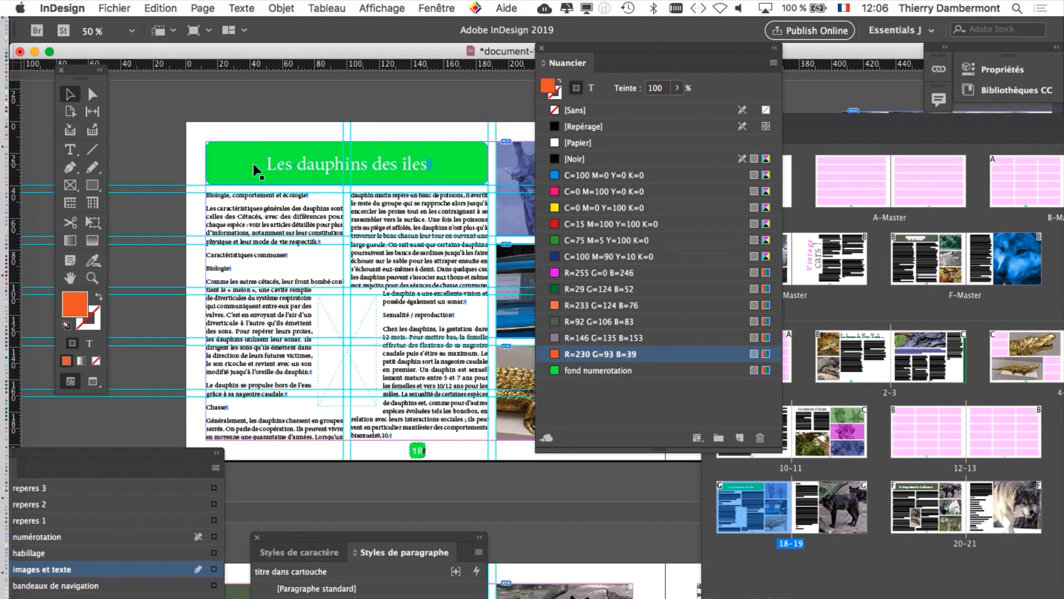
pyautogui.press('super+equal')
pyautogui.moveTo(586, 55); pyautogui.dragTo(711, 85)
pyautogui.click(515, 183)
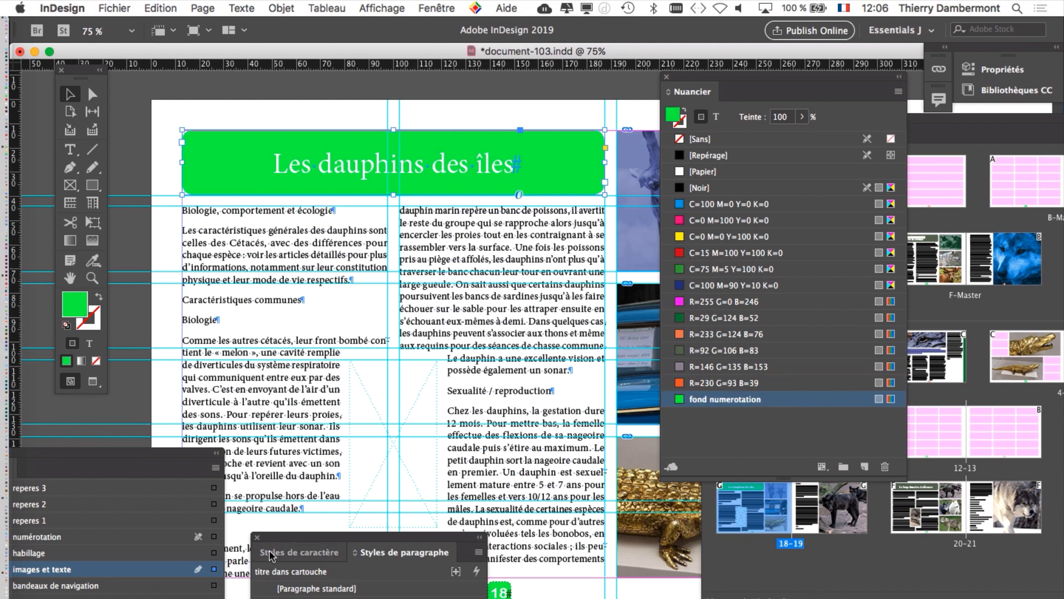
pyautogui.click(257, 537)
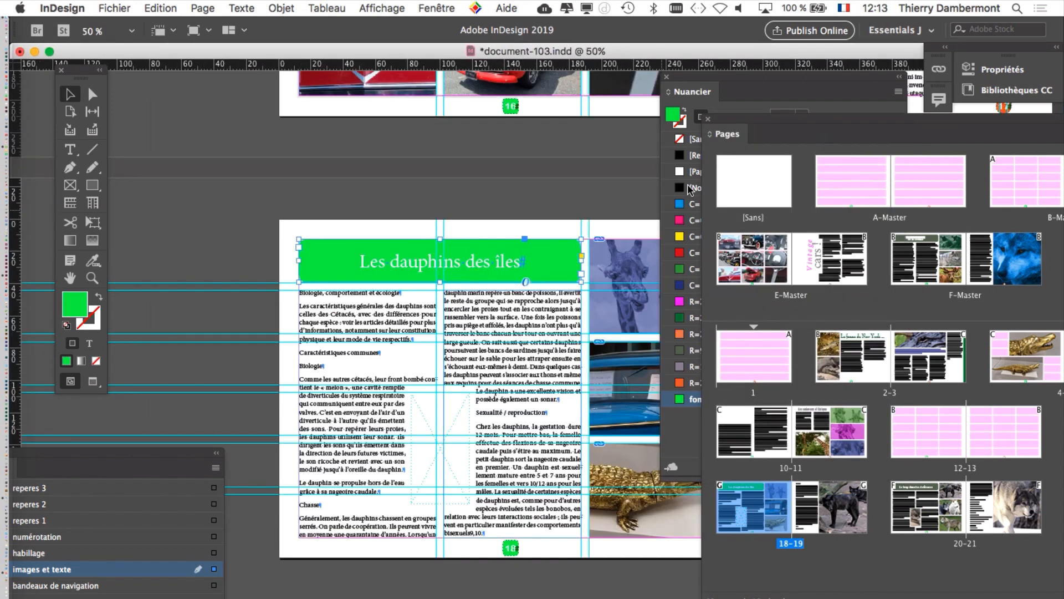
# Step: Close the Pages list, deselect the title frame, and place the Nuancier swatches beside it with page 18's number block in view
pyautogui.click(712, 85)
pyautogui.moveTo(711, 85); pyautogui.dragTo(822, 146)
pyautogui.click(708, 120)
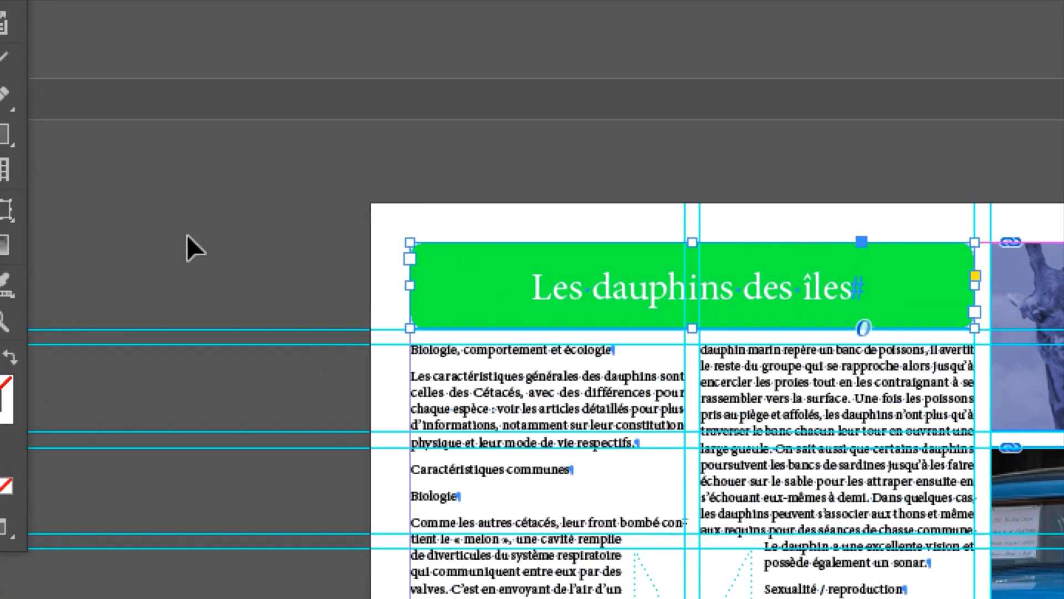
pyautogui.click(187, 234)
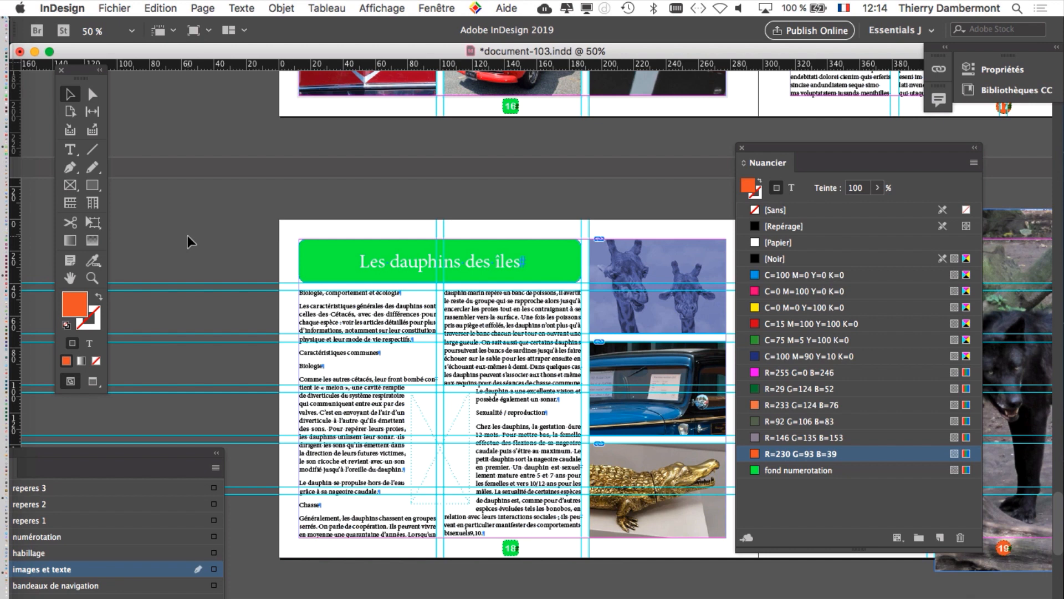
pyautogui.moveTo(428, 322); pyautogui.dragTo(394, 186)
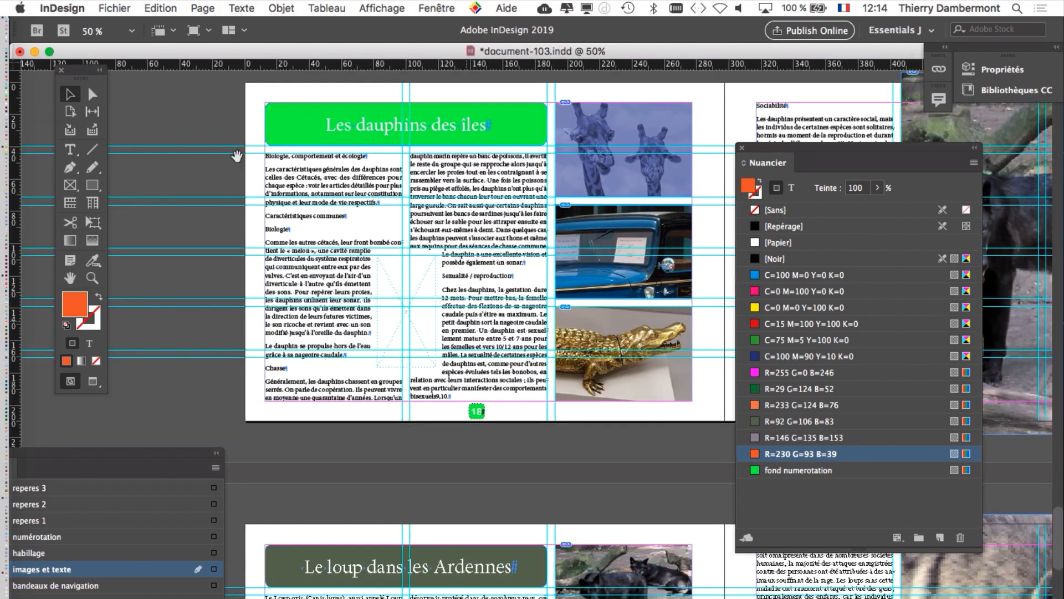
pyautogui.moveTo(237, 156); pyautogui.dragTo(273, 199)
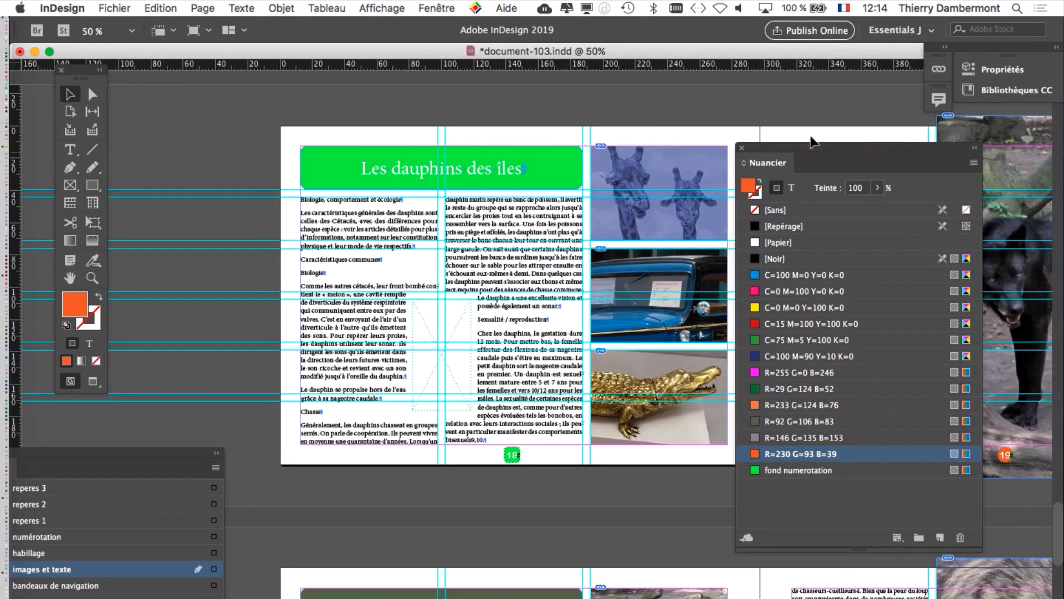
pyautogui.moveTo(782, 149); pyautogui.dragTo(710, 87)
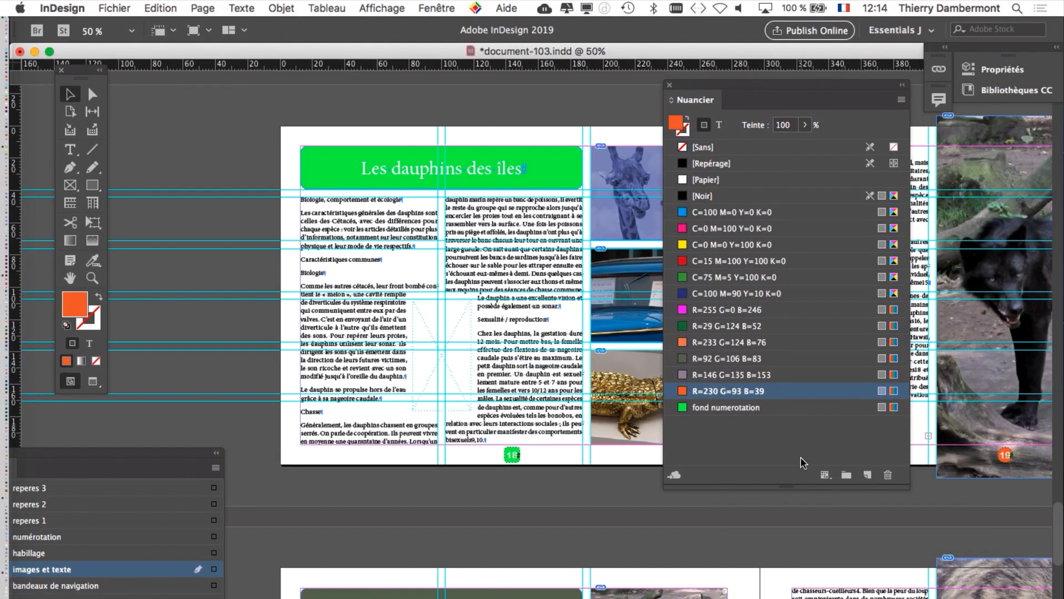
# Step: Open the options of the fond numerotation swatch with Aperçu on and place the dialog clear of the title frame
pyautogui.click(786, 409)
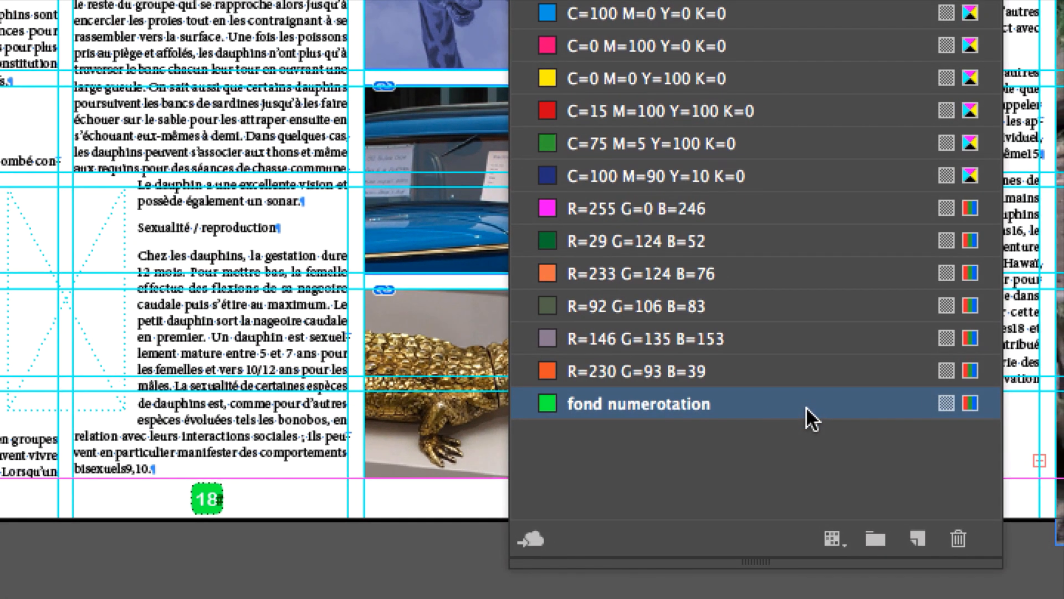
pyautogui.doubleClick(806, 407)
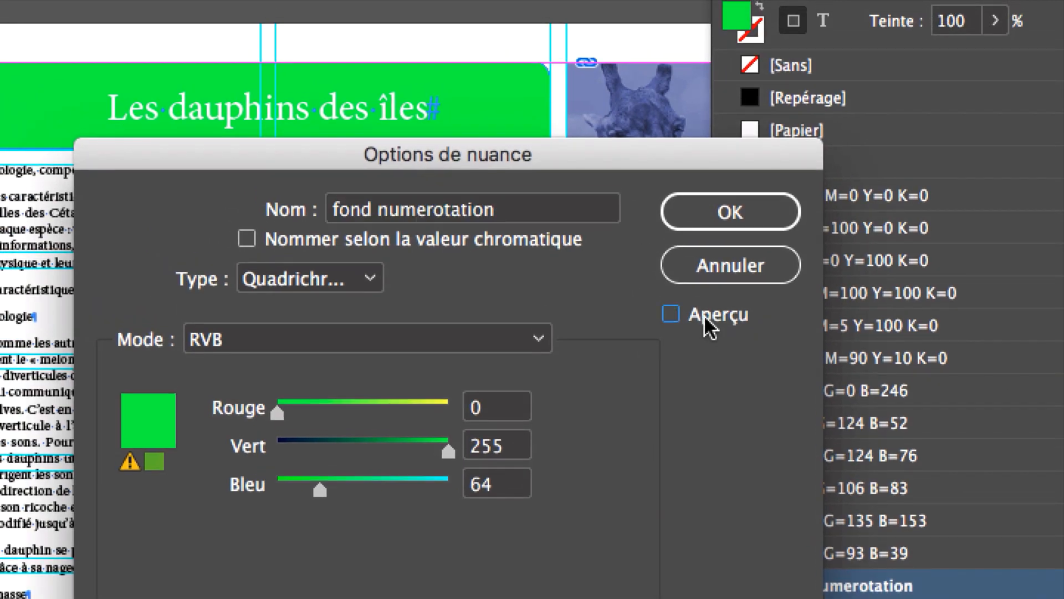
pyautogui.click(508, 133)
pyautogui.moveTo(287, 149); pyautogui.dragTo(831, 0)
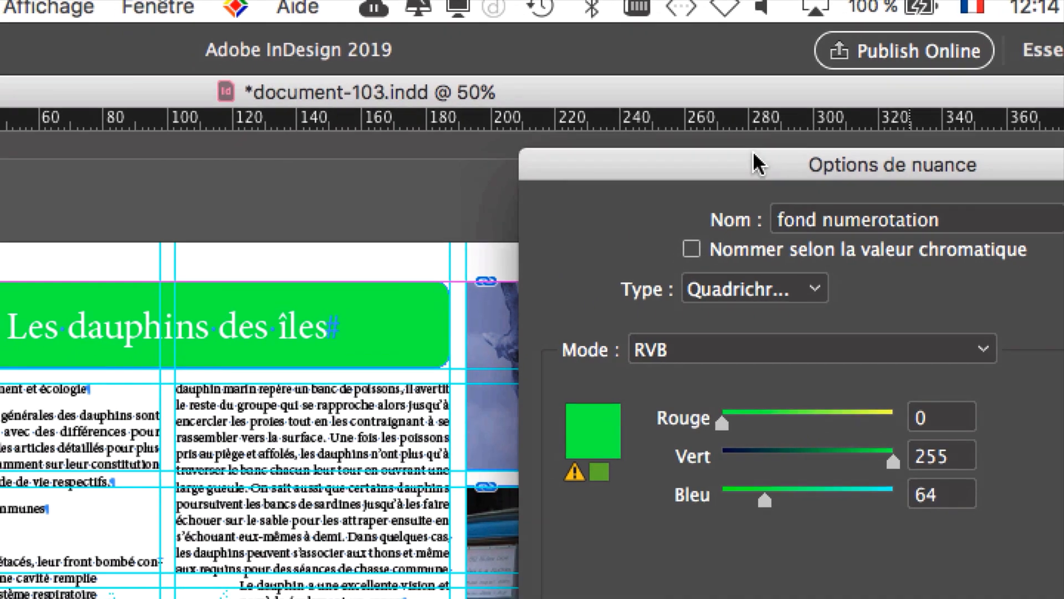
pyautogui.moveTo(739, 2); pyautogui.dragTo(723, 178)
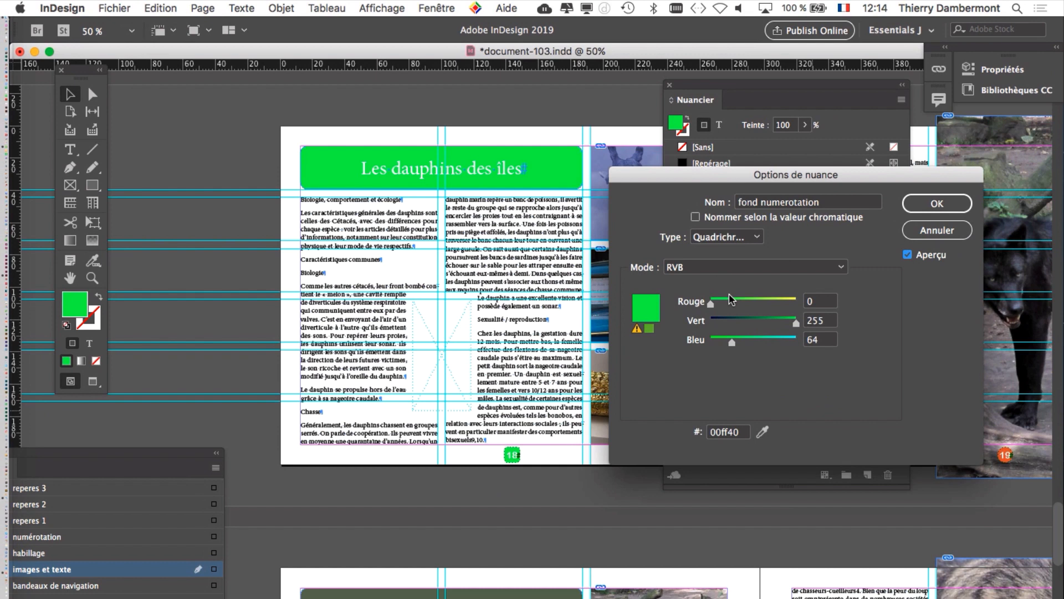
# Step: Try turquoise and blue mixes for the fond numerotation swatch, such as RGB 119, 206, 204 and 98, 139, 204
pyautogui.click(821, 361)
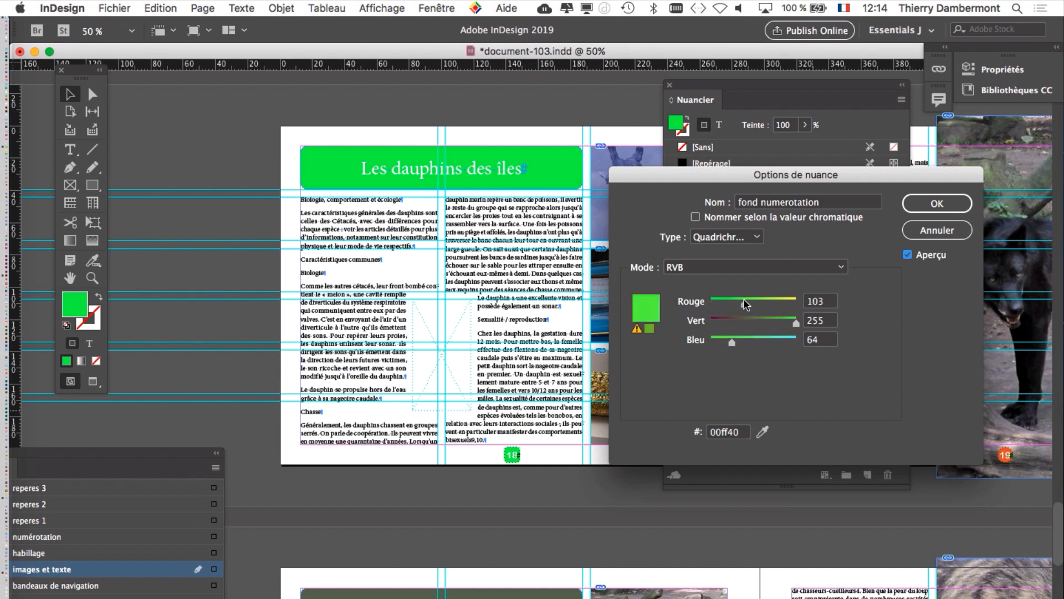
pyautogui.moveTo(745, 304); pyautogui.dragTo(778, 338)
pyautogui.click(764, 341)
pyautogui.click(778, 321)
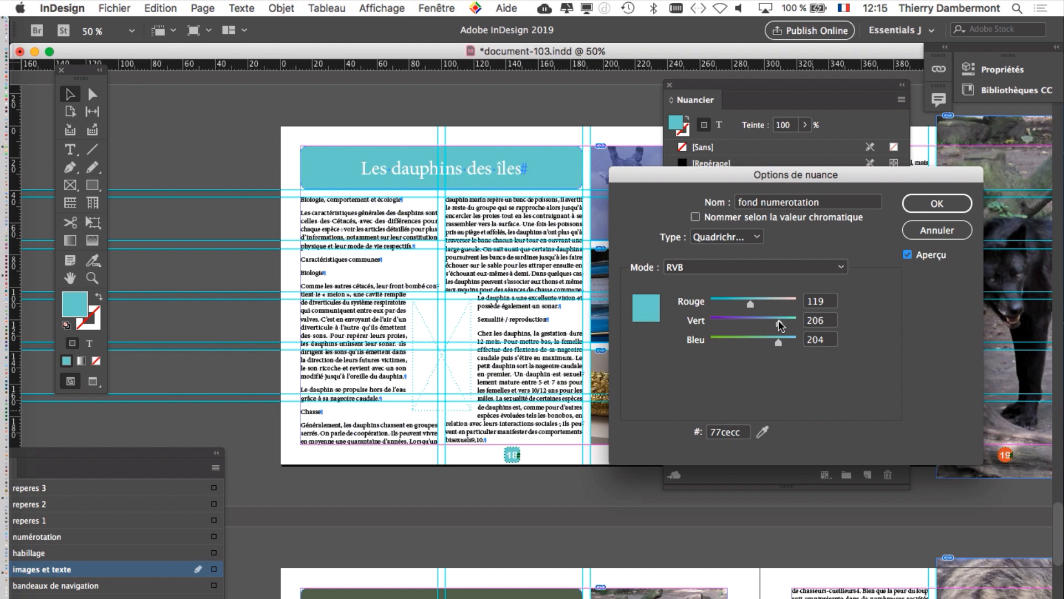
pyautogui.moveTo(779, 326); pyautogui.dragTo(758, 324)
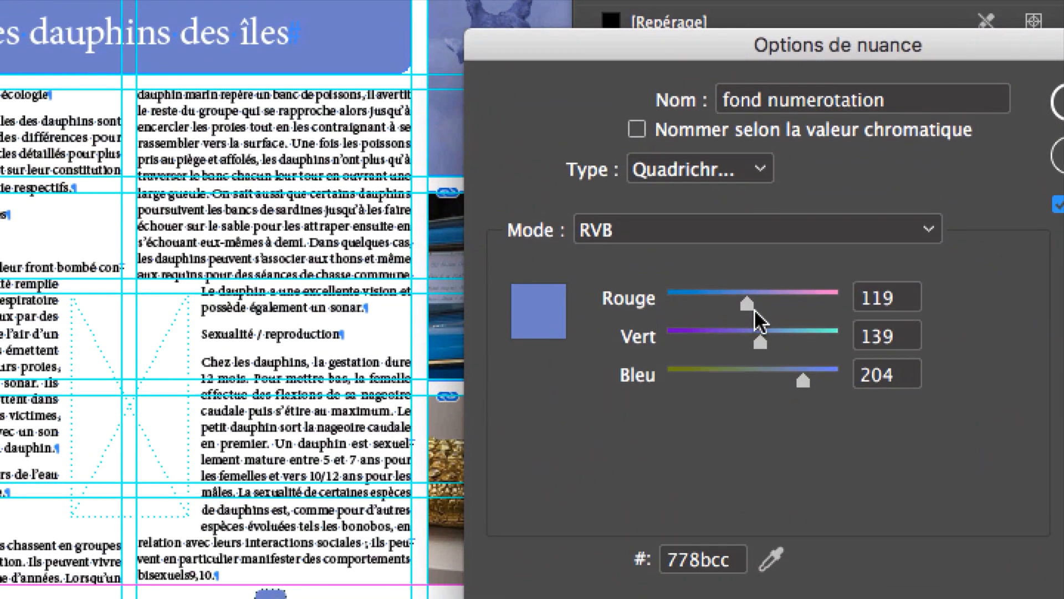
pyautogui.moveTo(751, 304)
pyautogui.mouseDown()
pyautogui.moveTo(764, 306)
pyautogui.moveTo(719, 305)
pyautogui.moveTo(755, 309)
pyautogui.moveTo(739, 307)
pyautogui.mouseUp()
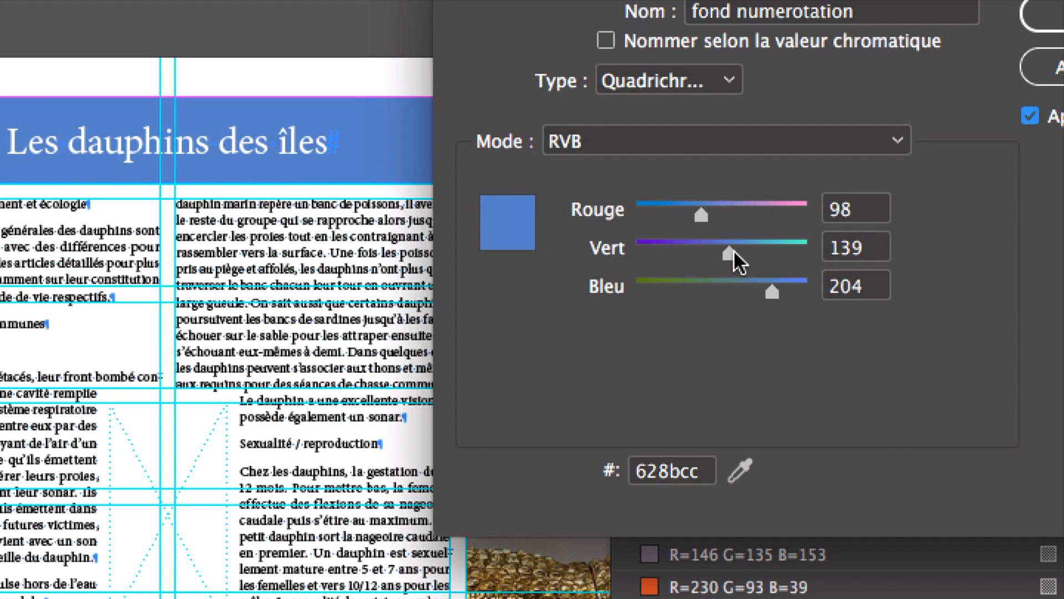
pyautogui.moveTo(732, 256)
pyautogui.mouseDown()
pyautogui.moveTo(691, 256)
pyautogui.moveTo(783, 254)
pyautogui.moveTo(721, 254)
pyautogui.moveTo(748, 256)
pyautogui.mouseUp()
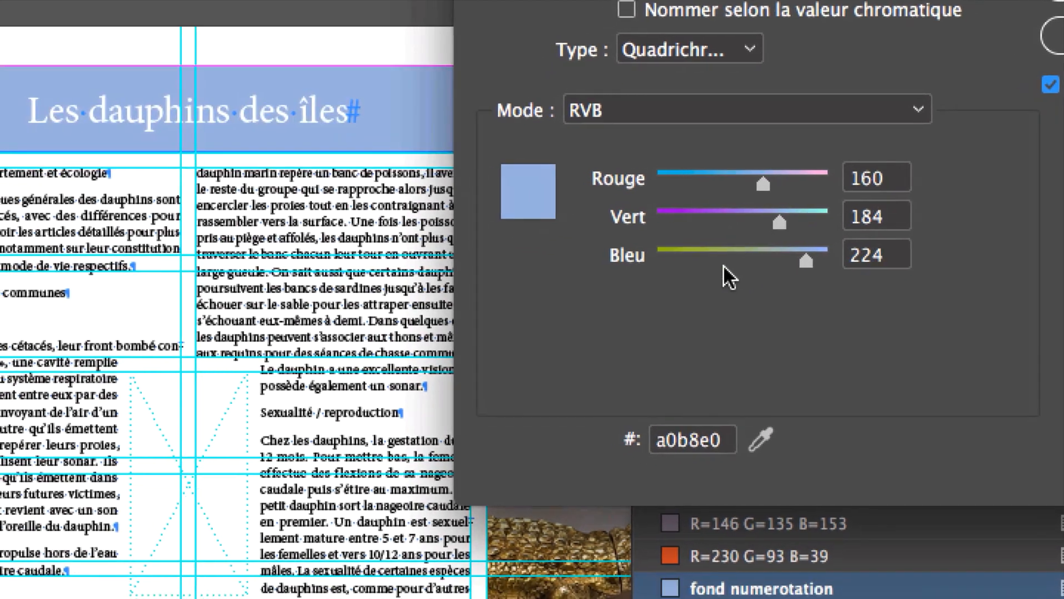
# Step: Set the fond numerotation swatch to a muted red of Rouge 166, Vert 89 and Bleu 90, and apply it
pyautogui.click(714, 285)
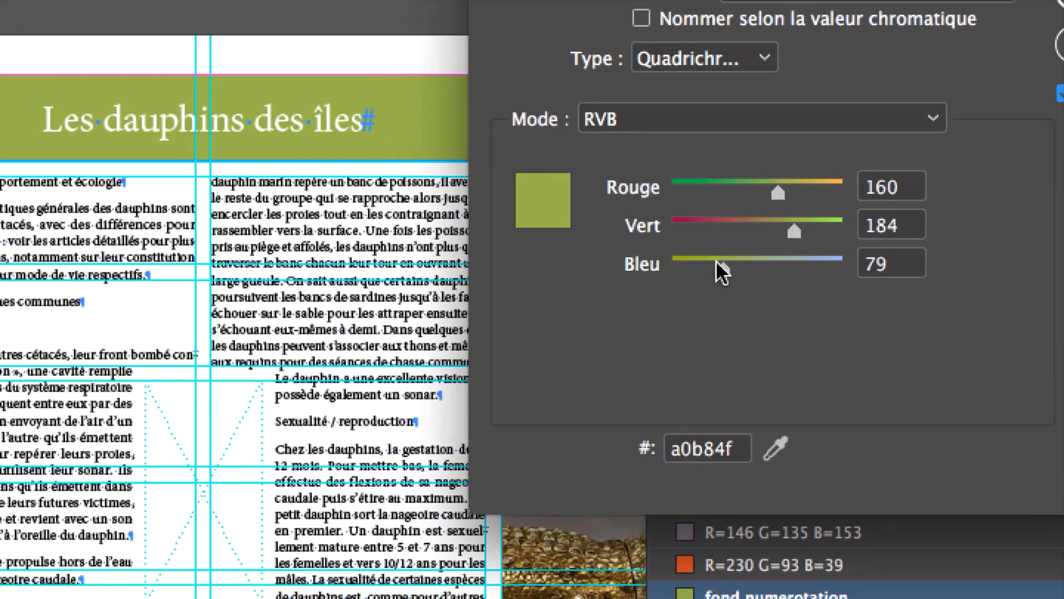
pyautogui.click(724, 220)
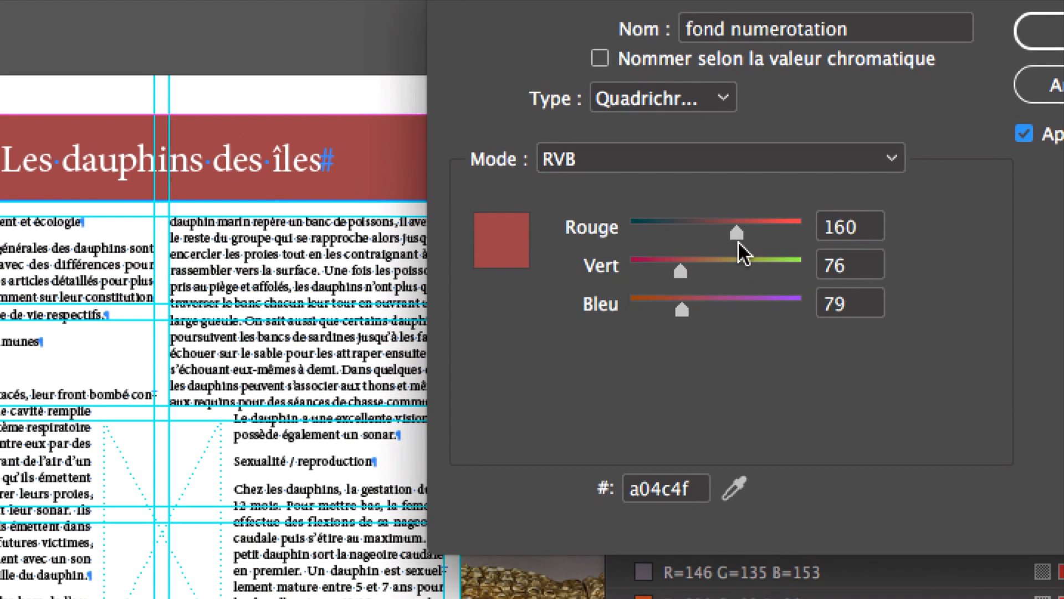
pyautogui.moveTo(737, 236)
pyautogui.mouseDown()
pyautogui.moveTo(719, 236)
pyautogui.moveTo(753, 236)
pyautogui.mouseUp()
pyautogui.moveTo(744, 237); pyautogui.dragTo(735, 239)
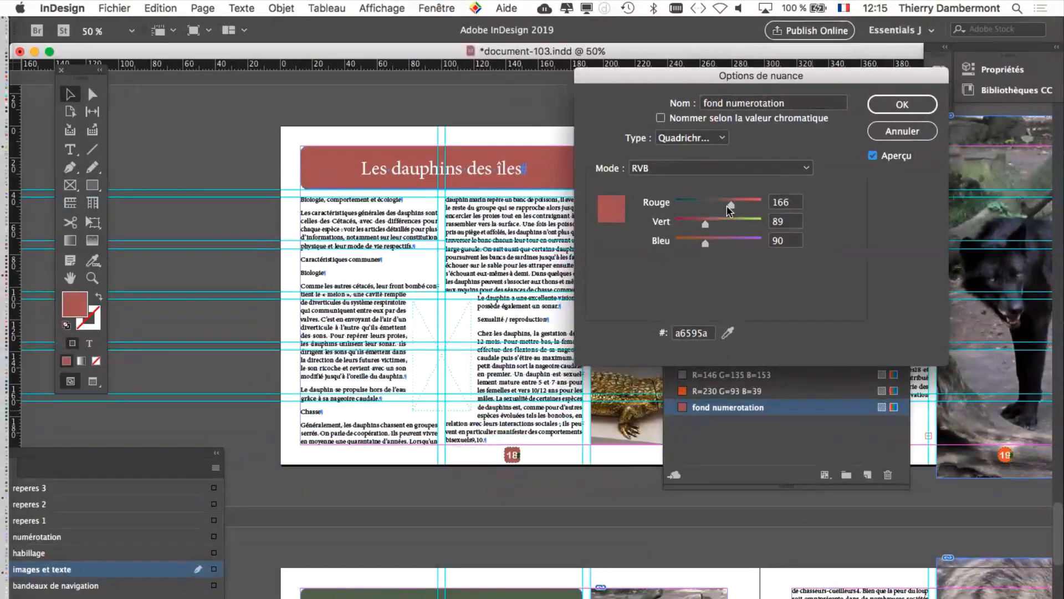
pyautogui.click(902, 105)
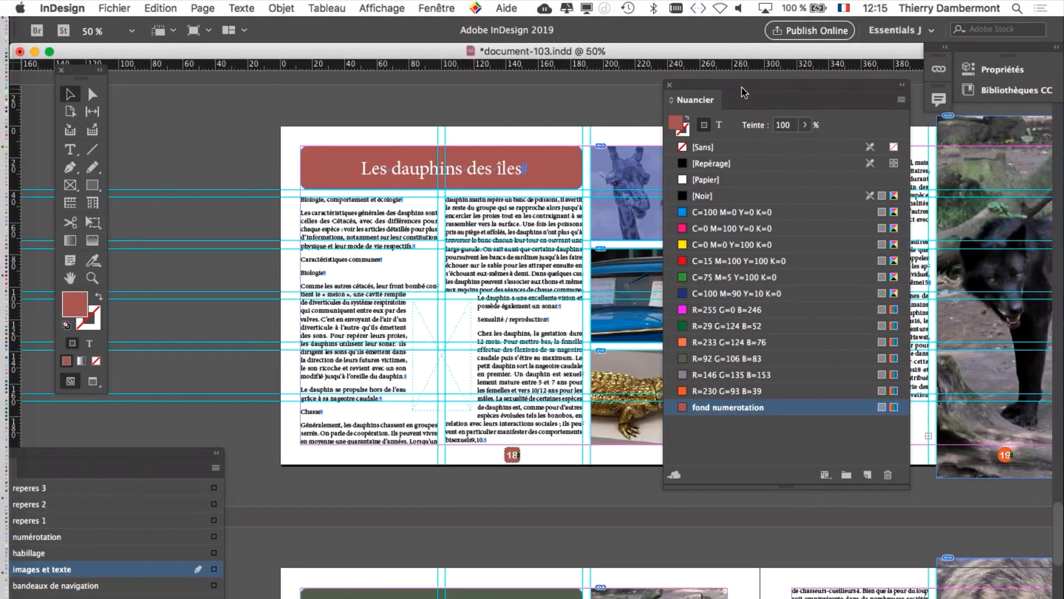
# Step: Save the document under the new name document-104.indd in the folder Dossier document-101
pyautogui.moveTo(743, 85); pyautogui.dragTo(709, 90)
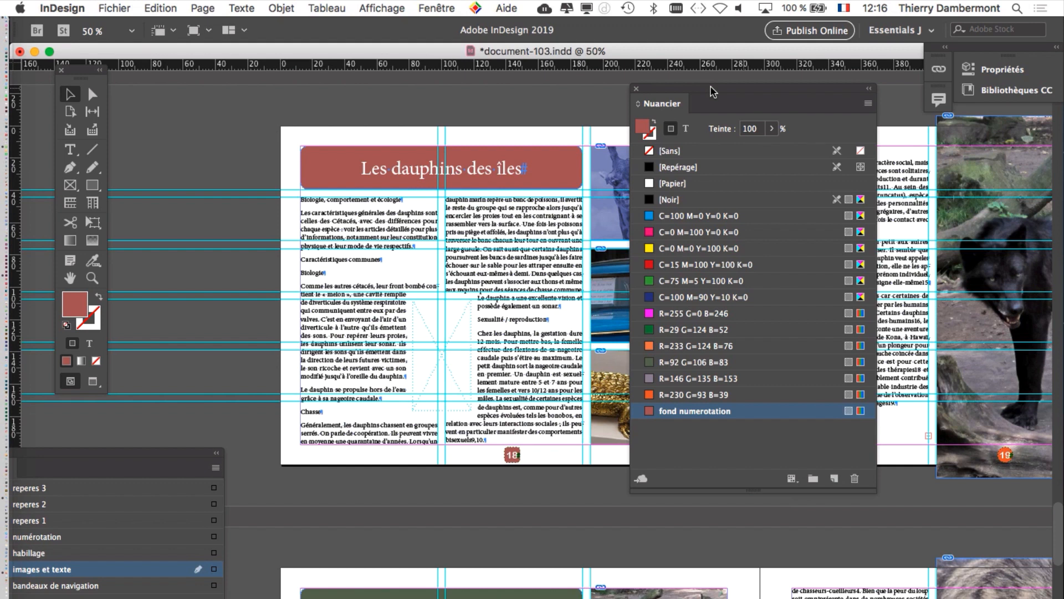
pyautogui.click(115, 8)
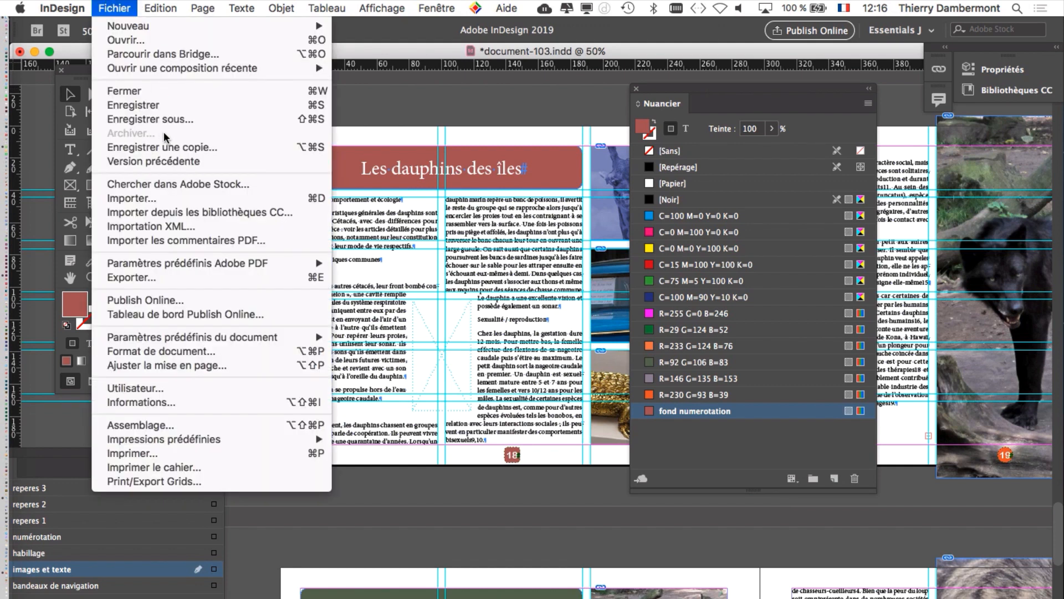
pyautogui.click(167, 119)
pyautogui.click(539, 99)
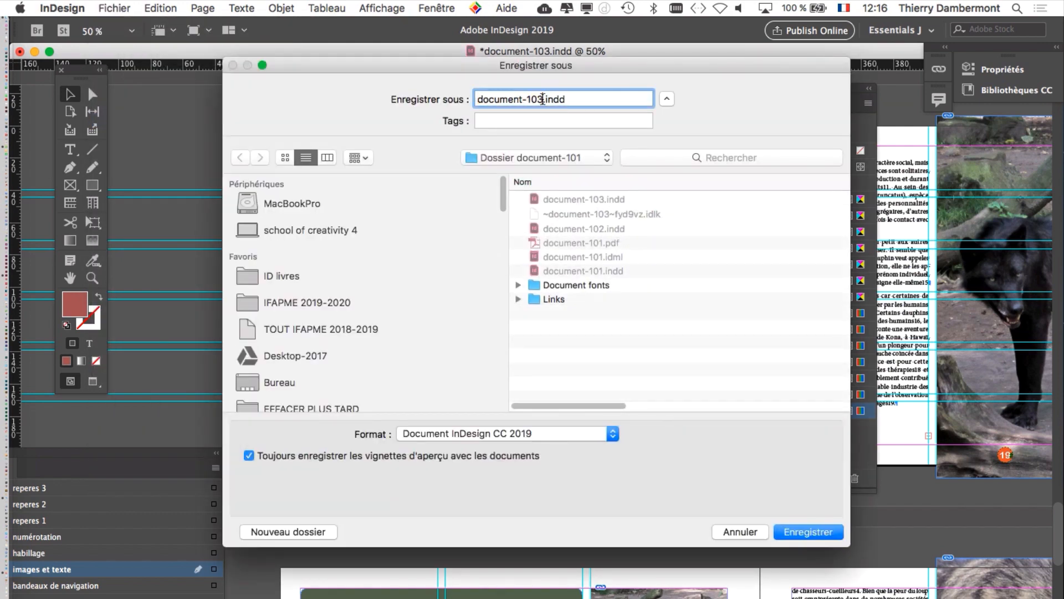
pyautogui.press('BackSpace')
pyautogui.write('4')
pyautogui.click(825, 533)
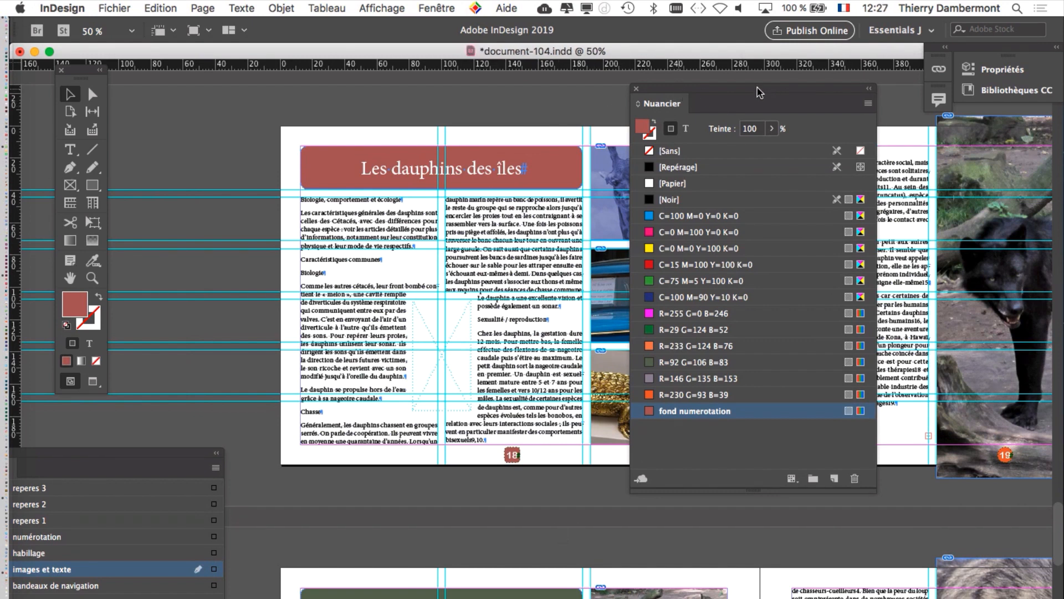
# Step: Display the Styles de paragraphe list next to page 18's number block, keeping the block fully uncovered
pyautogui.moveTo(735, 96); pyautogui.dragTo(812, 99)
pyautogui.scroll(2, 478, 443)
pyautogui.scroll(3, 478, 443)
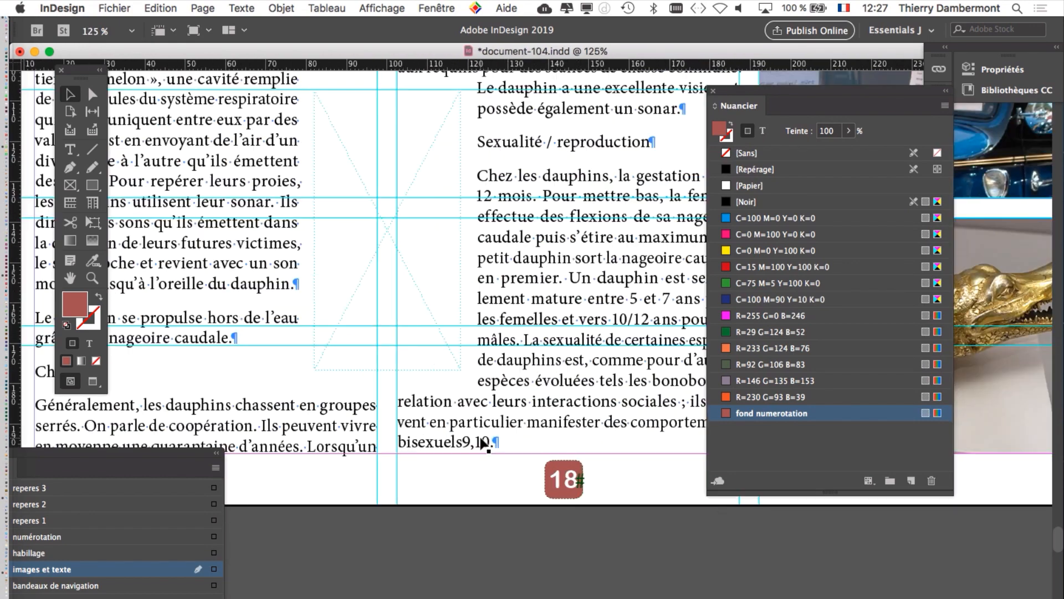
pyautogui.scroll(-5, 377, 277)
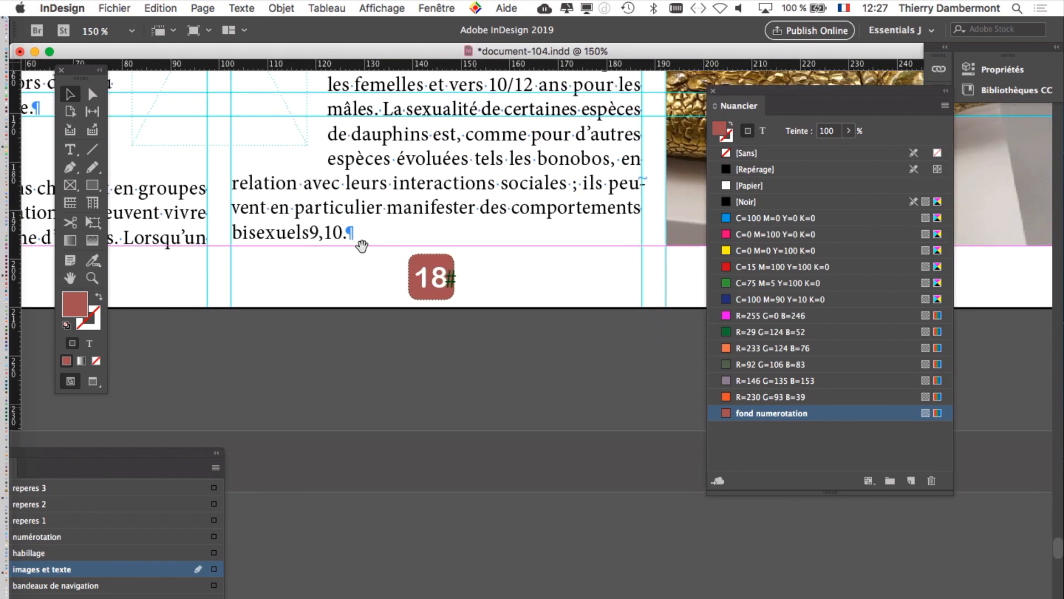
pyautogui.scroll(3, 435, 306)
pyautogui.click(266, 5)
pyautogui.moveTo(257, 4)
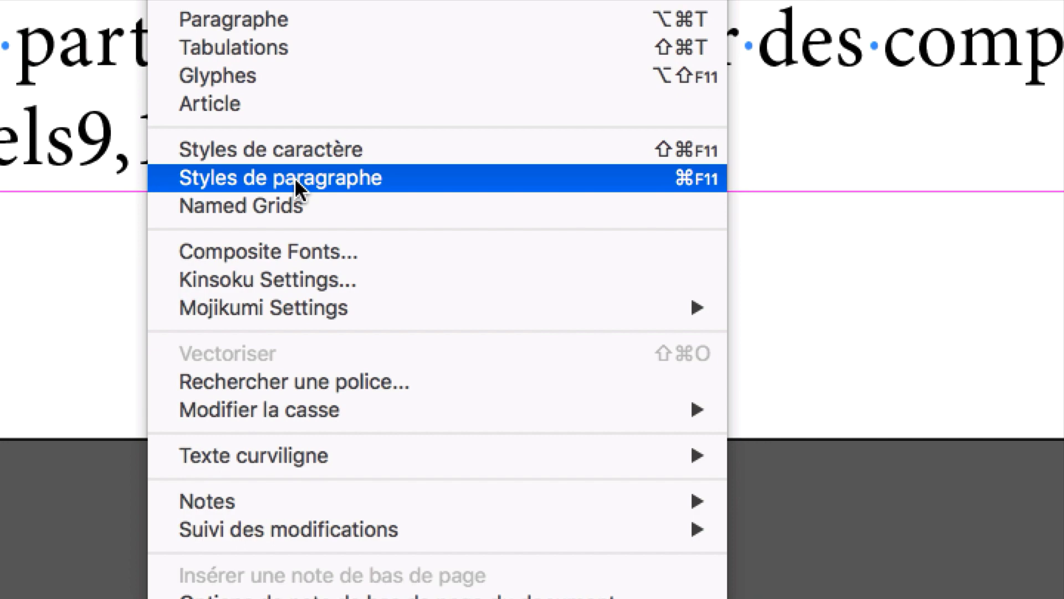
pyautogui.click(294, 179)
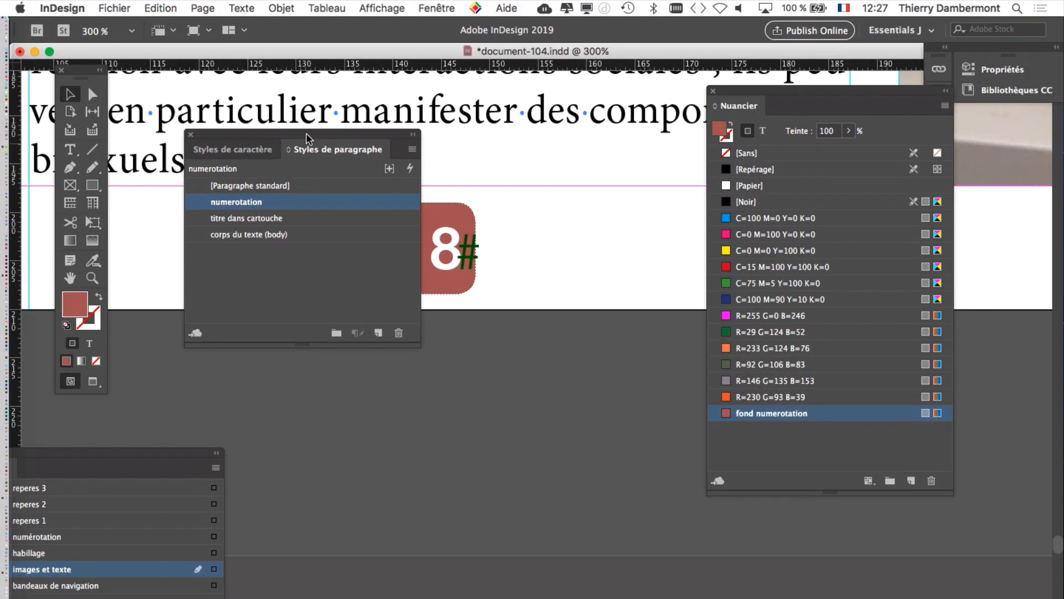
pyautogui.moveTo(332, 87); pyautogui.dragTo(823, 243)
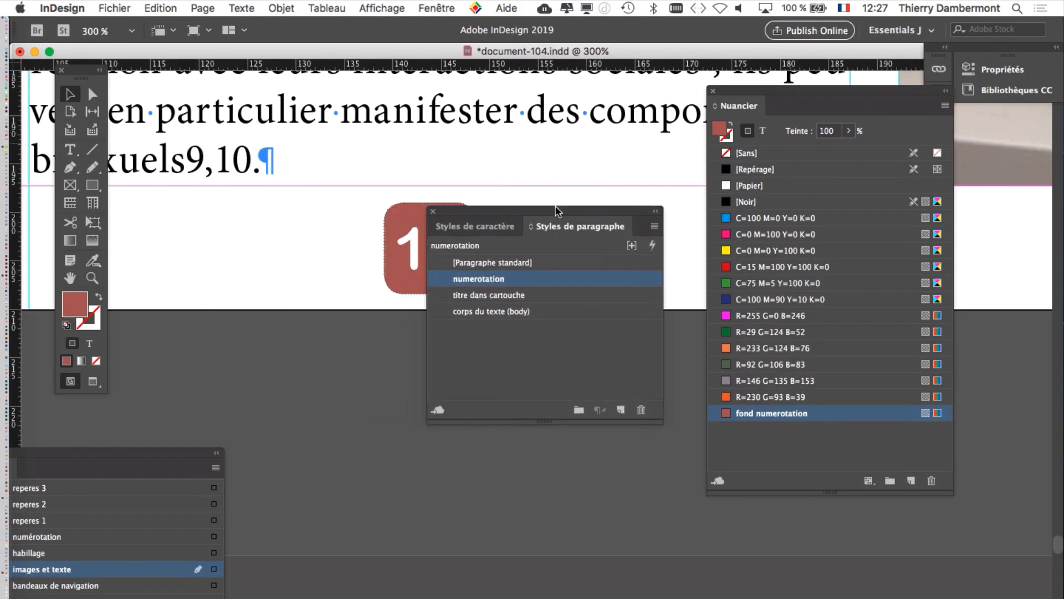
pyautogui.moveTo(558, 210); pyautogui.dragTo(650, 132)
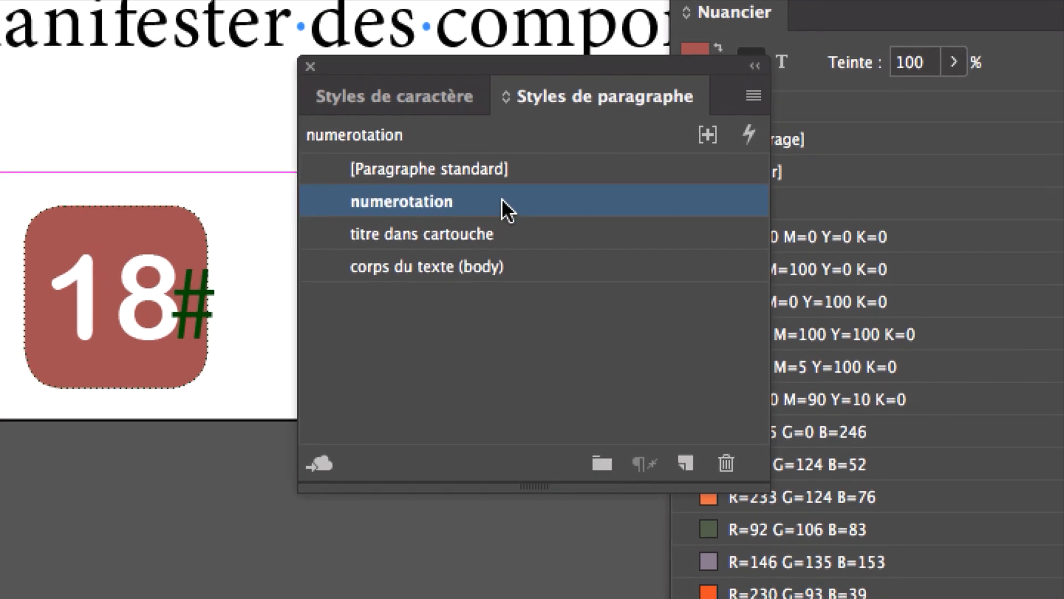
pyautogui.doubleClick(504, 201)
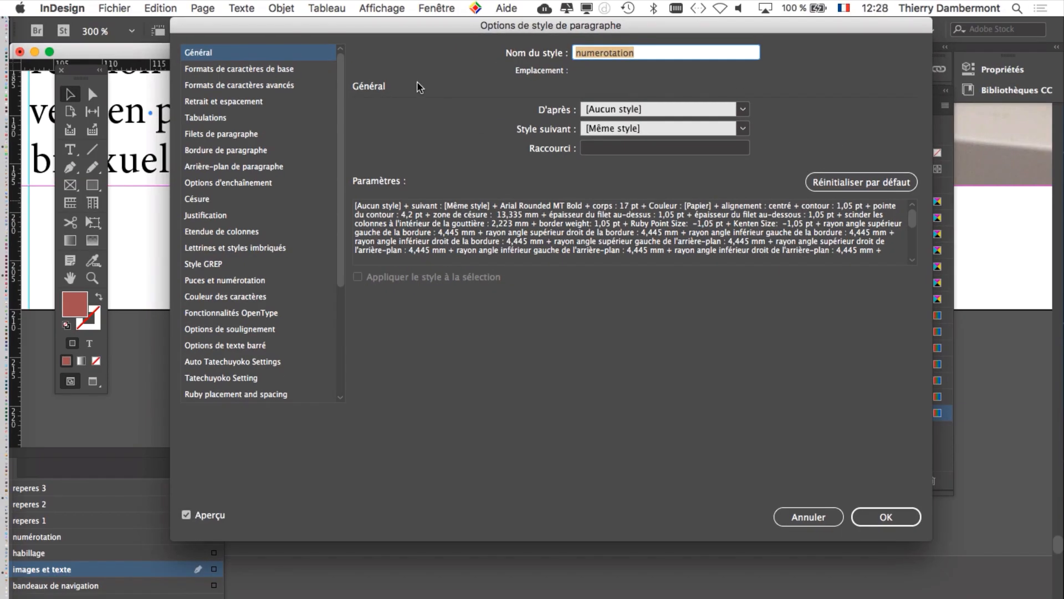
pyautogui.moveTo(360, 24); pyautogui.dragTo(708, 51)
pyautogui.press('BackSpace')
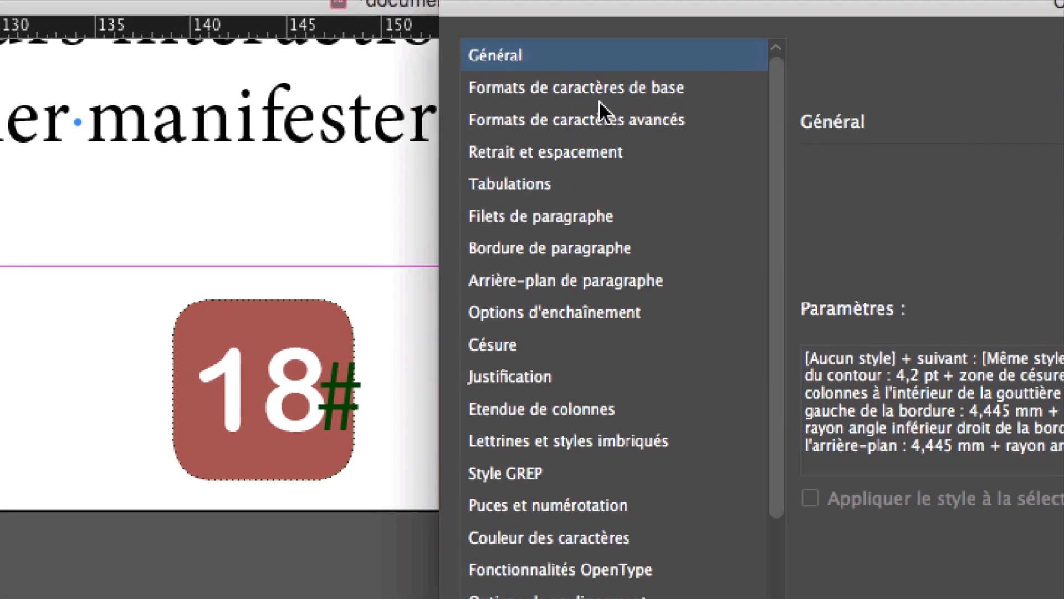
pyautogui.click(607, 93)
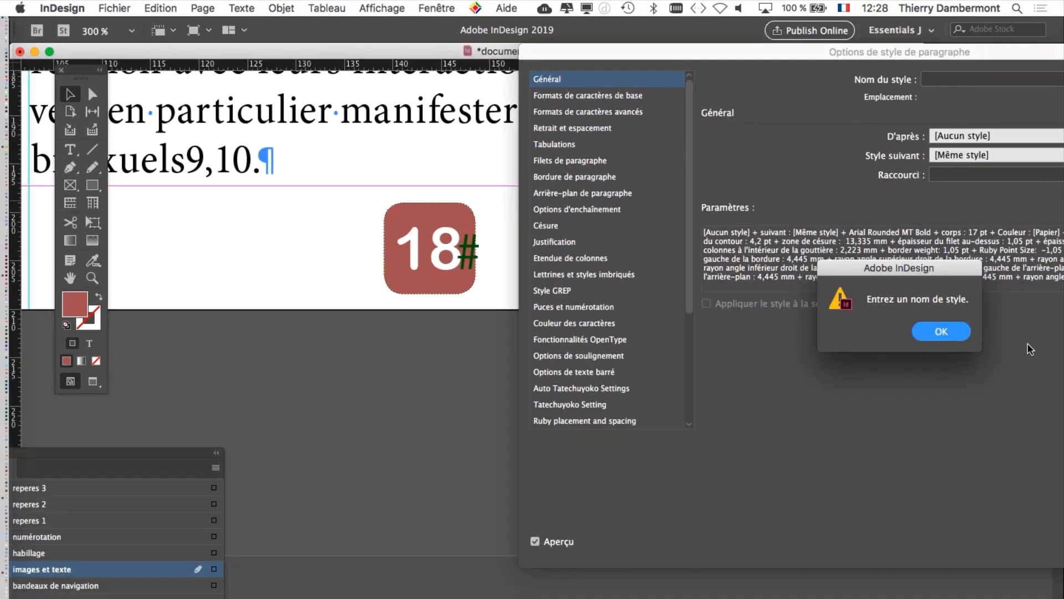
pyautogui.click(965, 334)
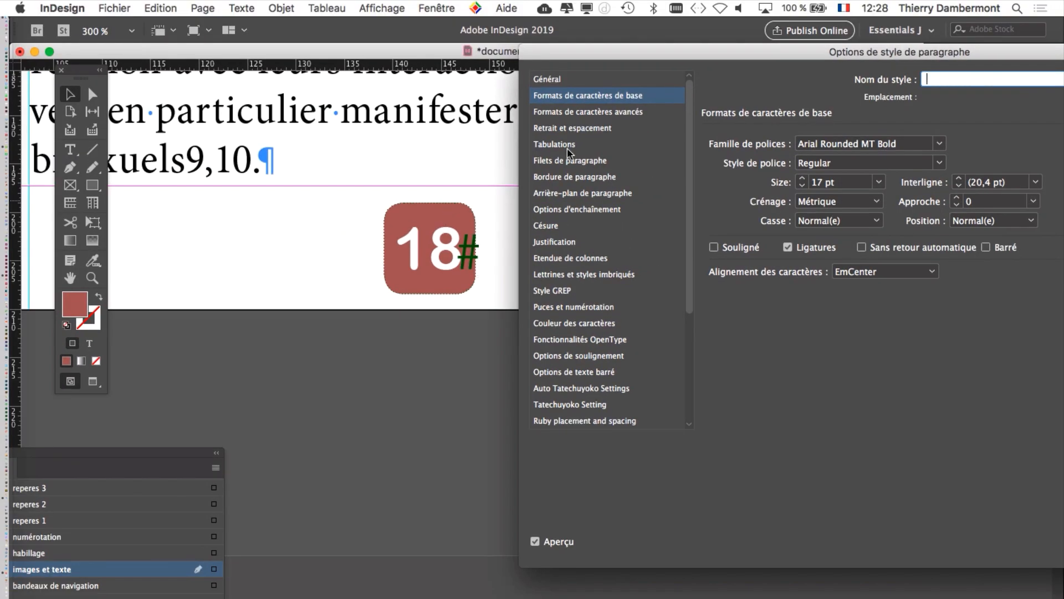
pyautogui.moveTo(710, 53); pyautogui.dragTo(320, 30)
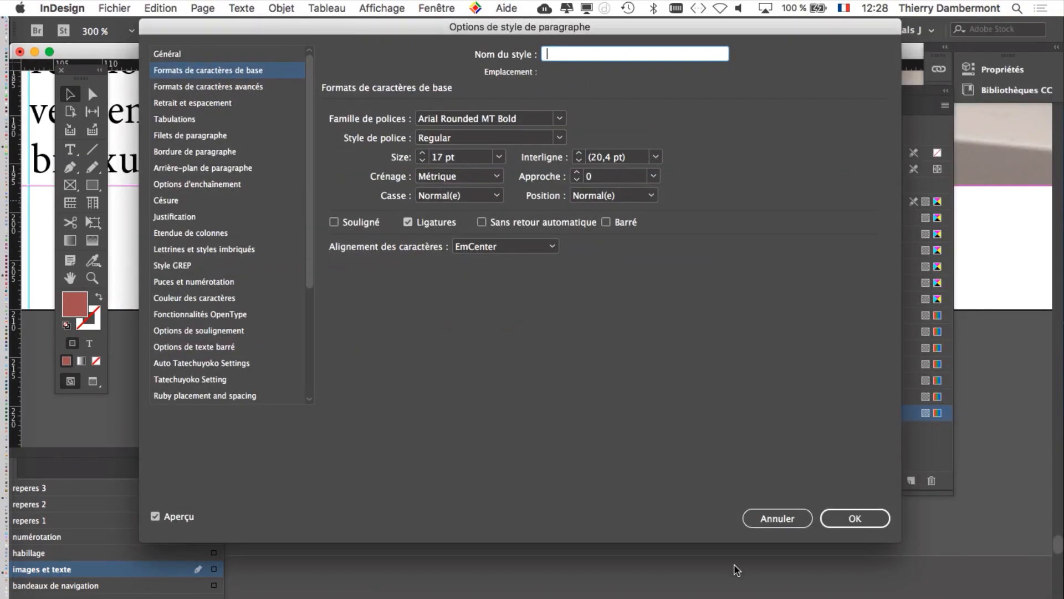
pyautogui.click(762, 523)
# Step: Set the numerotation paragraph style's font size to 15 pt and its kerning to Optique, keeping page 18's number block in view
pyautogui.moveTo(418, 226); pyautogui.dragTo(118, 106)
pyautogui.moveTo(581, 140); pyautogui.dragTo(621, 380)
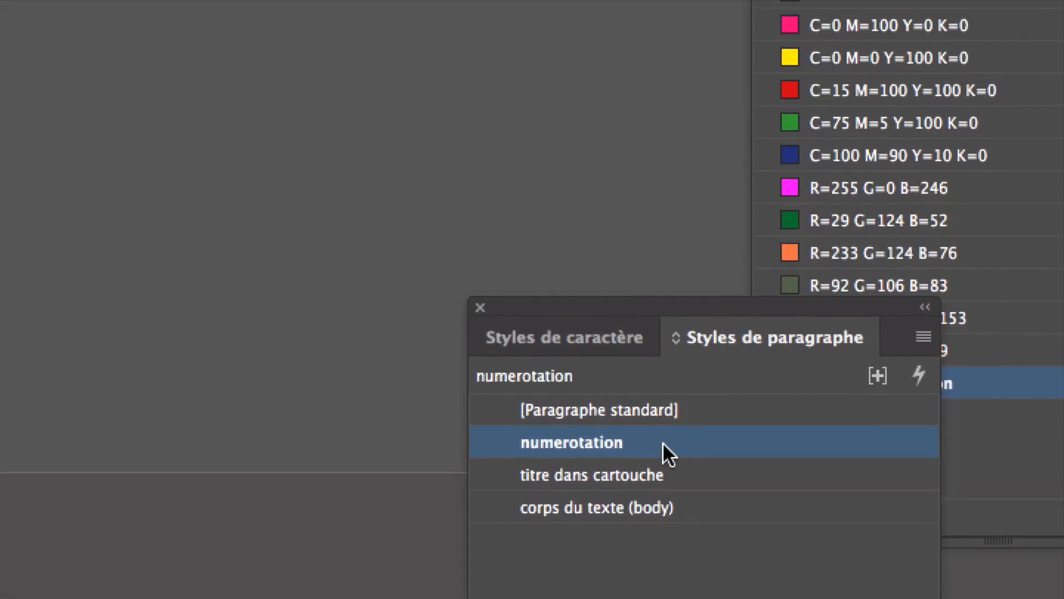
pyautogui.doubleClick(663, 444)
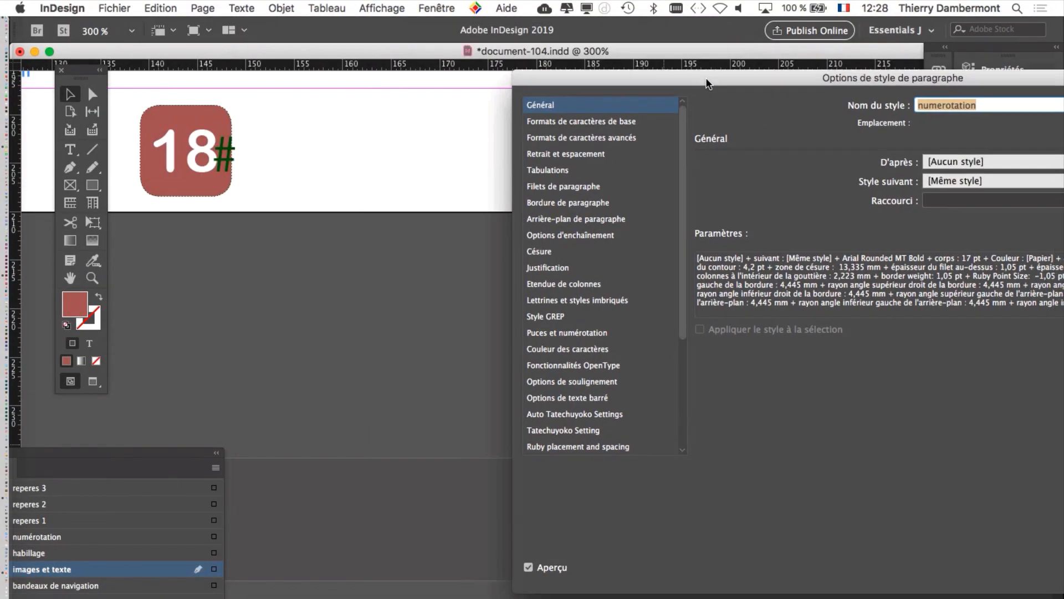
pyautogui.moveTo(706, 84); pyautogui.dragTo(591, 76)
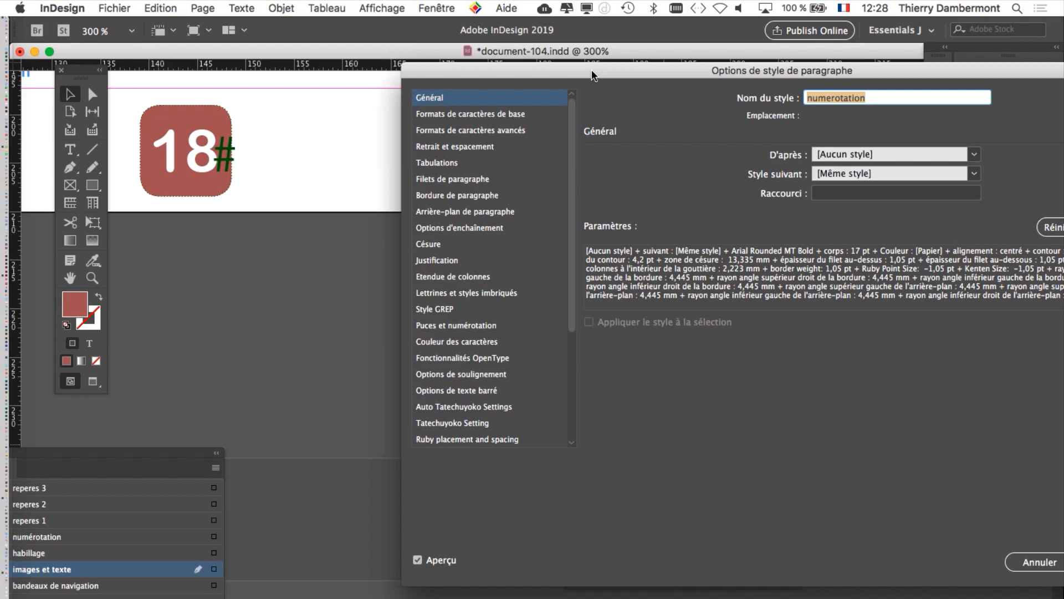
pyautogui.click(497, 116)
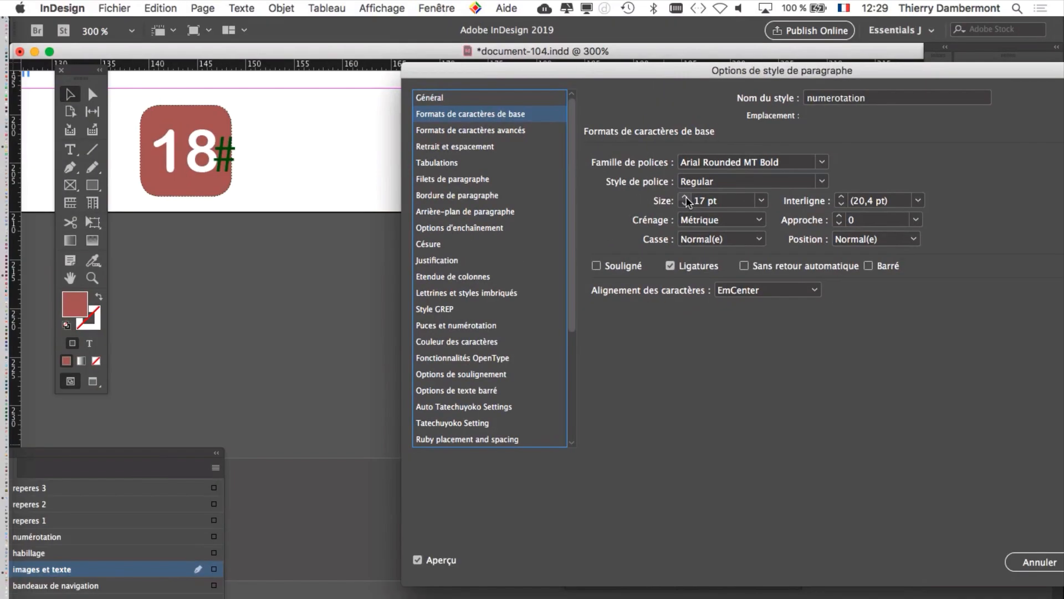
pyautogui.click(685, 203)
pyautogui.click(686, 203)
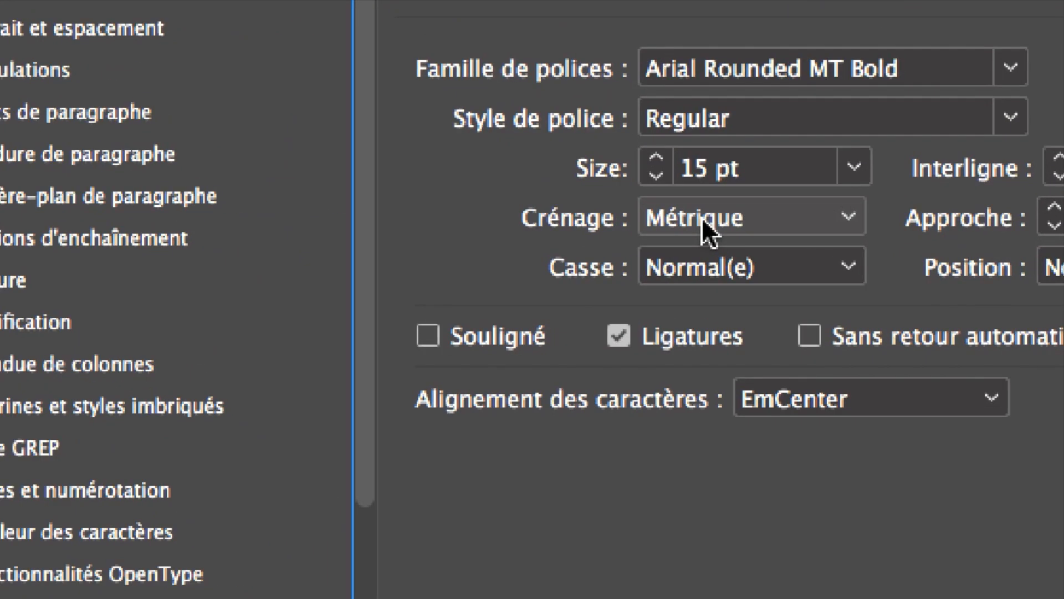
pyautogui.click(701, 217)
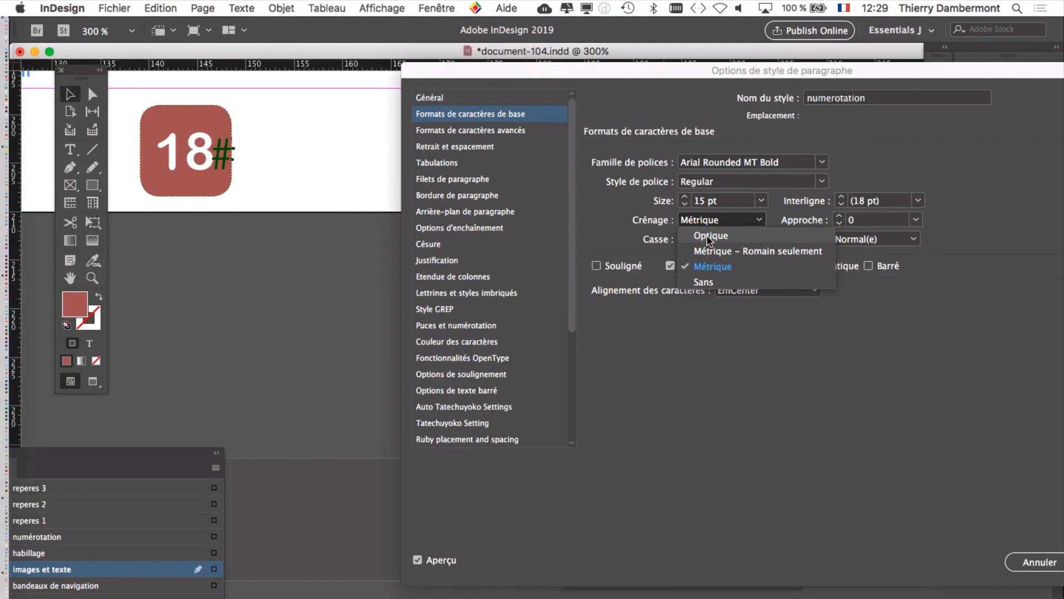
pyautogui.click(708, 229)
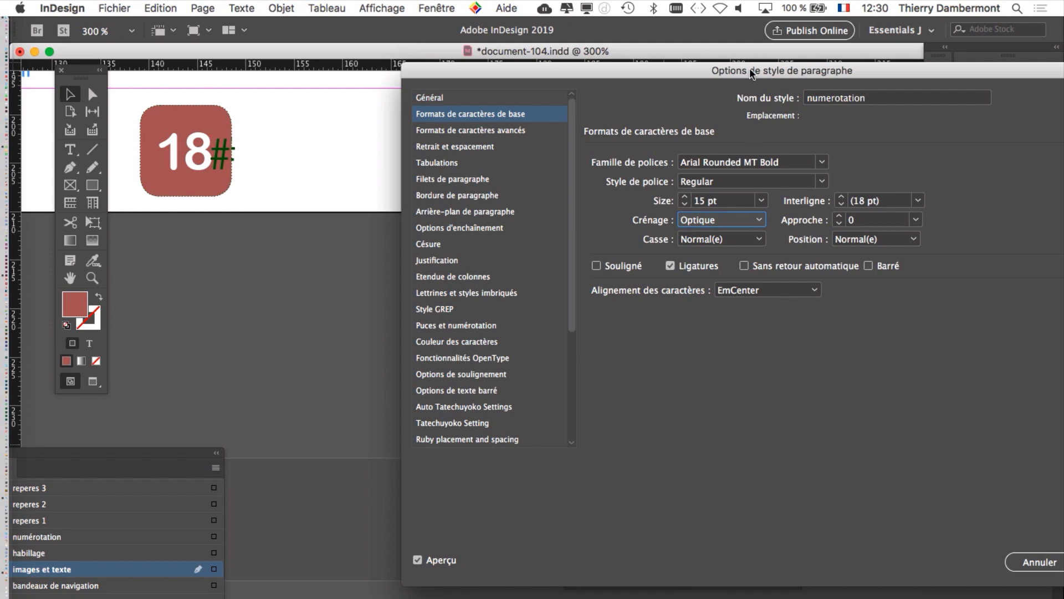
# Step: Set the numerotation style's character colour to the fond numerotation swatch at a 40 % tint
pyautogui.moveTo(749, 68); pyautogui.dragTo(637, 49)
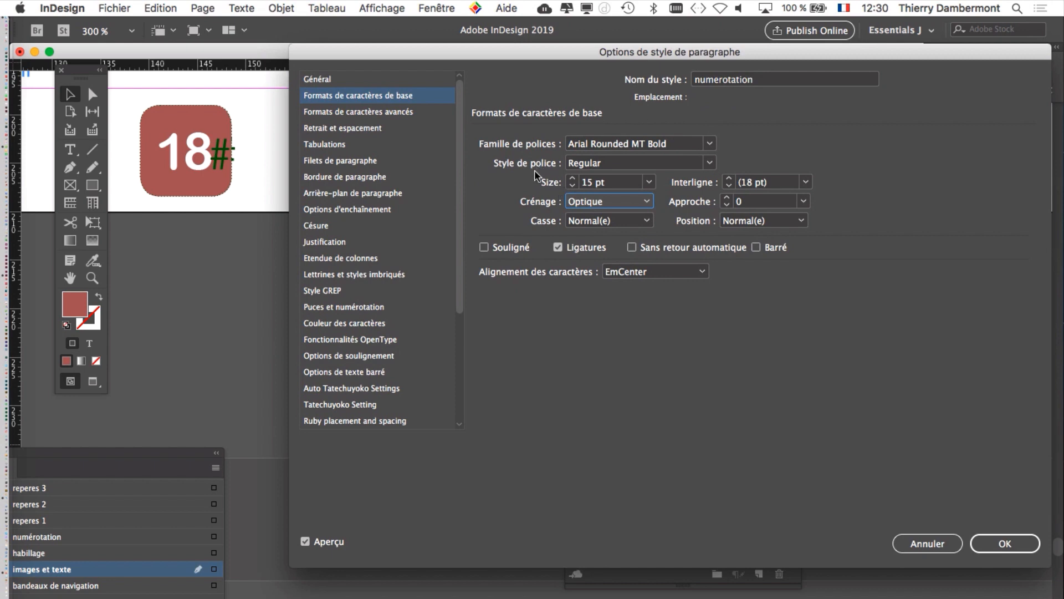
pyautogui.click(423, 323)
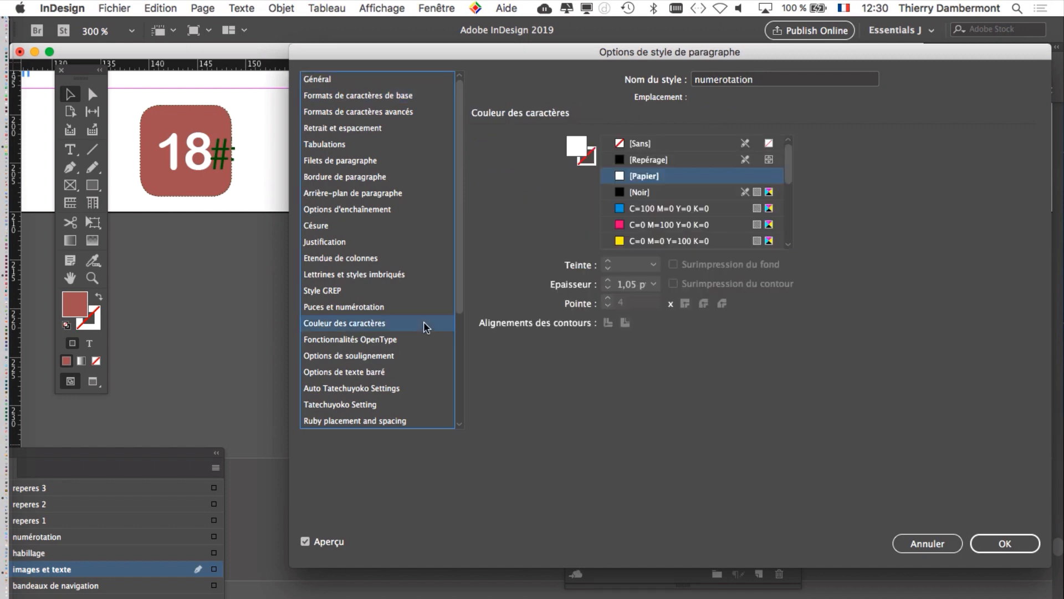
pyautogui.click(653, 241)
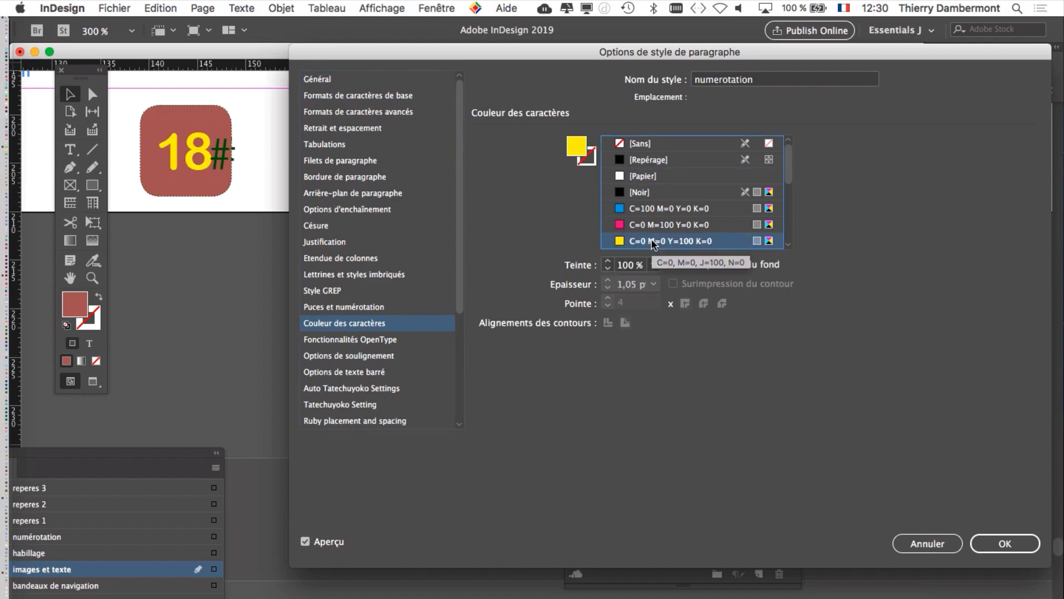
pyautogui.scroll(-5, 670, 242)
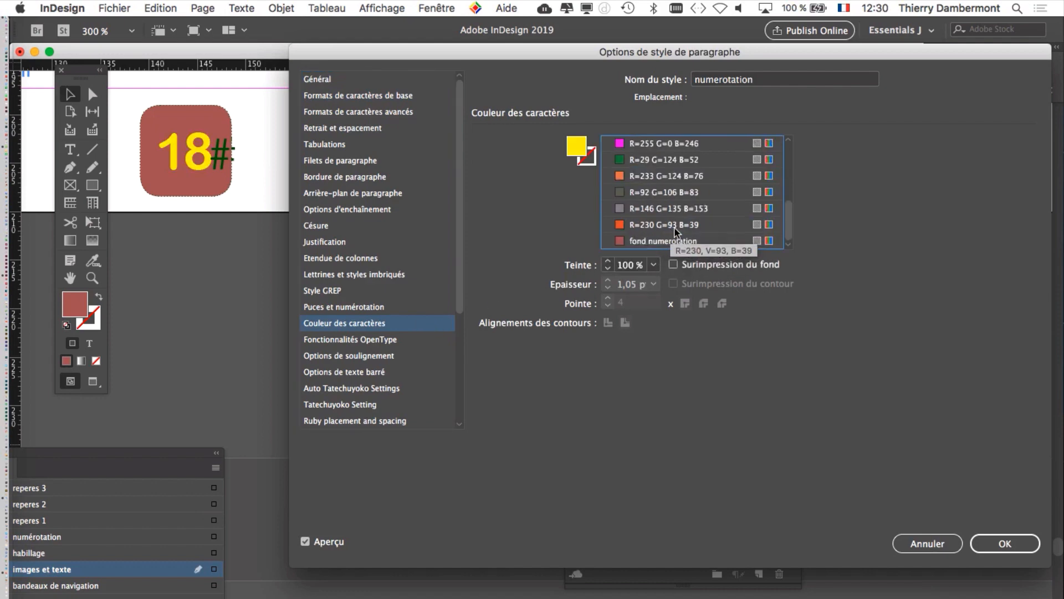
pyautogui.click(683, 242)
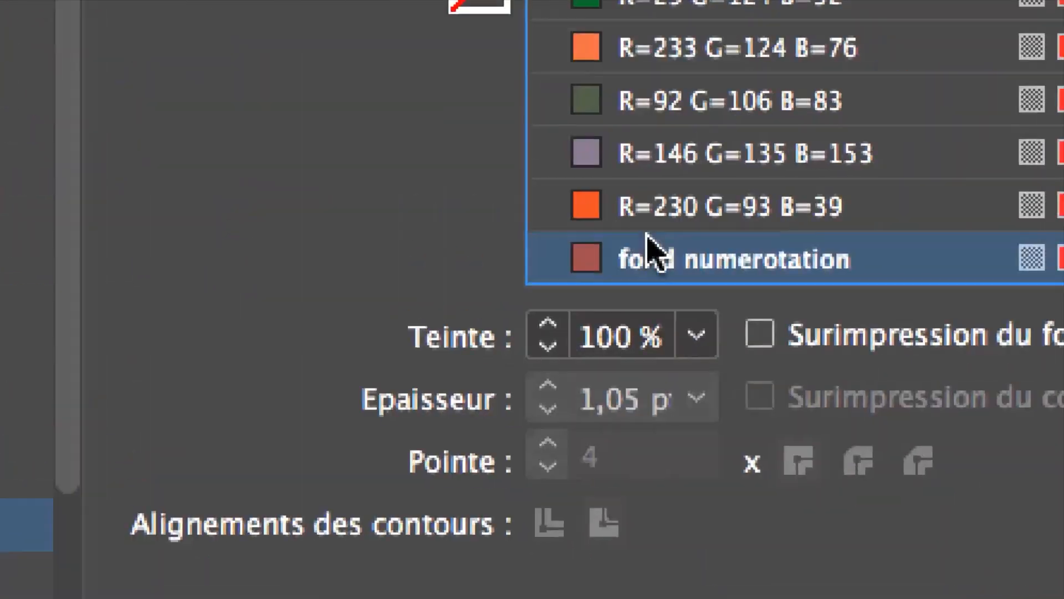
pyautogui.click(697, 336)
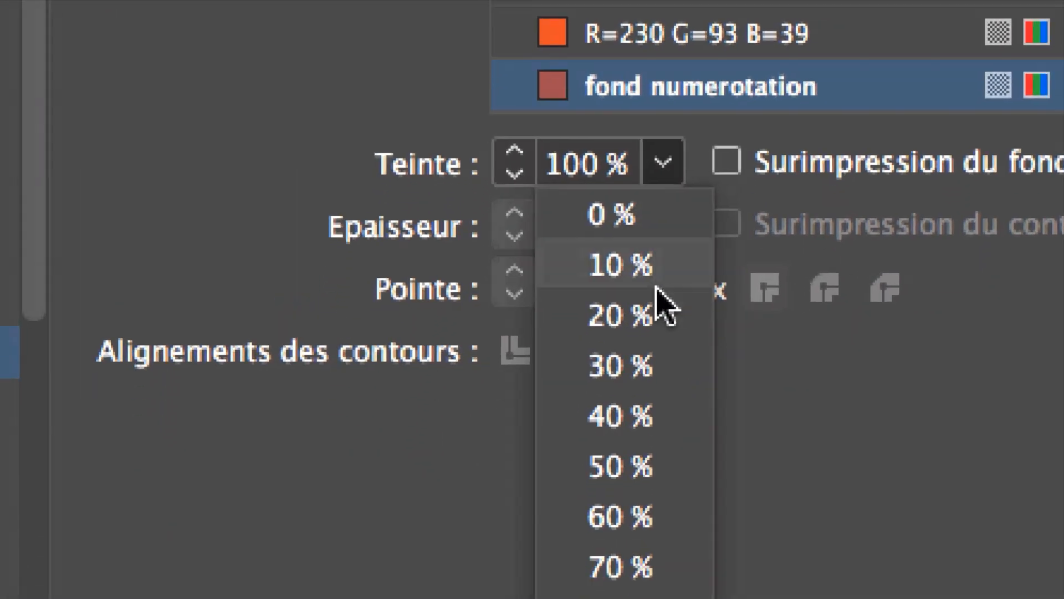
pyautogui.click(656, 321)
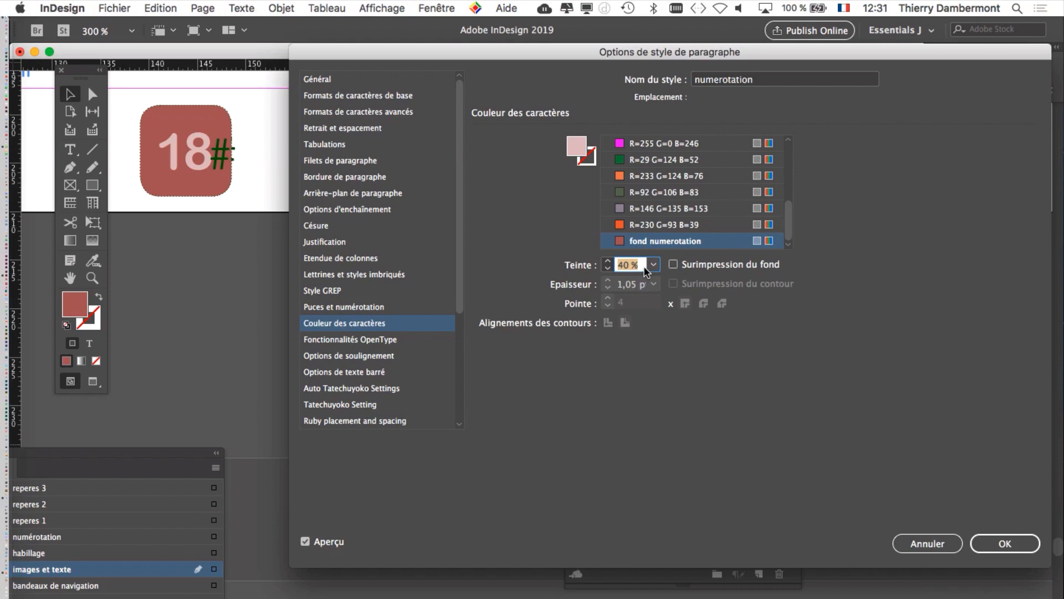
# Step: Preview successive font families for the numerotation style on page 18's number block and settle on Bradley Hand
pyautogui.click(355, 95)
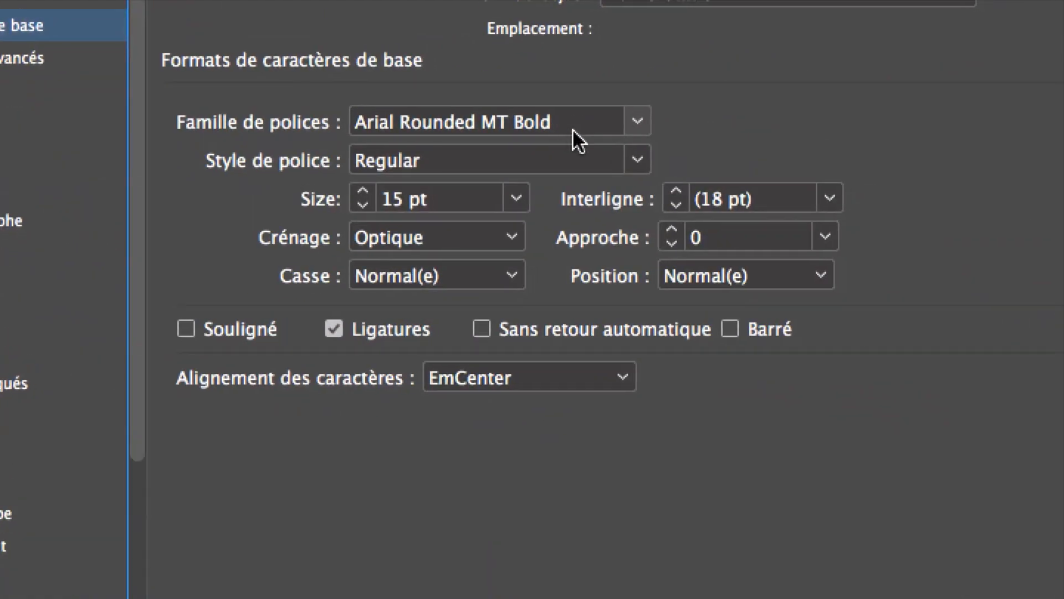
pyautogui.click(571, 123)
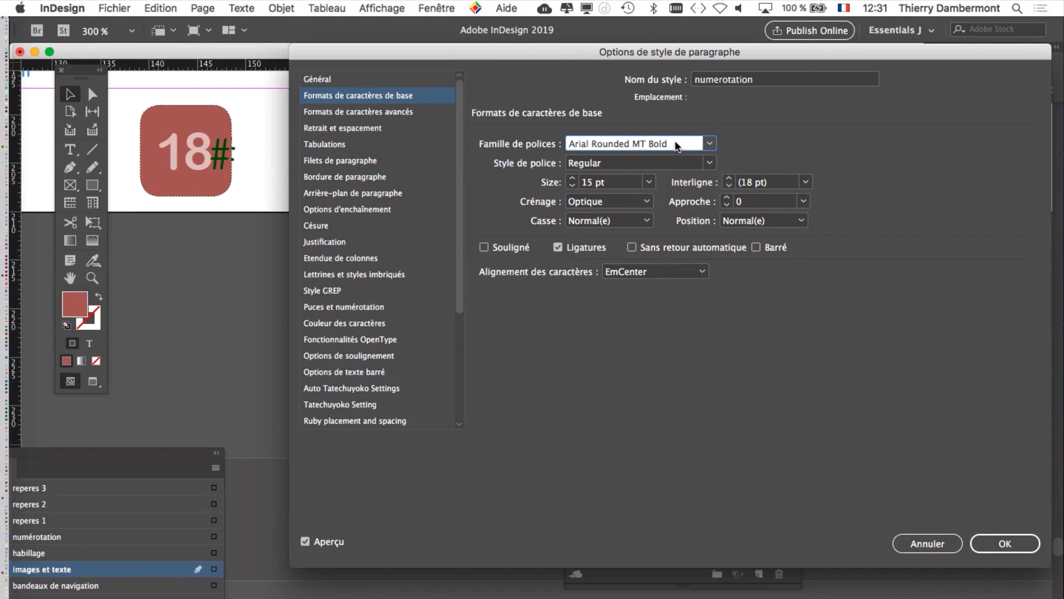
pyautogui.press('Down')
pyautogui.press('Down')
pyautogui.press('Down')
pyautogui.press('Down')
pyautogui.press('Down')
pyautogui.press('Down')
pyautogui.press('Down')
pyautogui.press('Down')
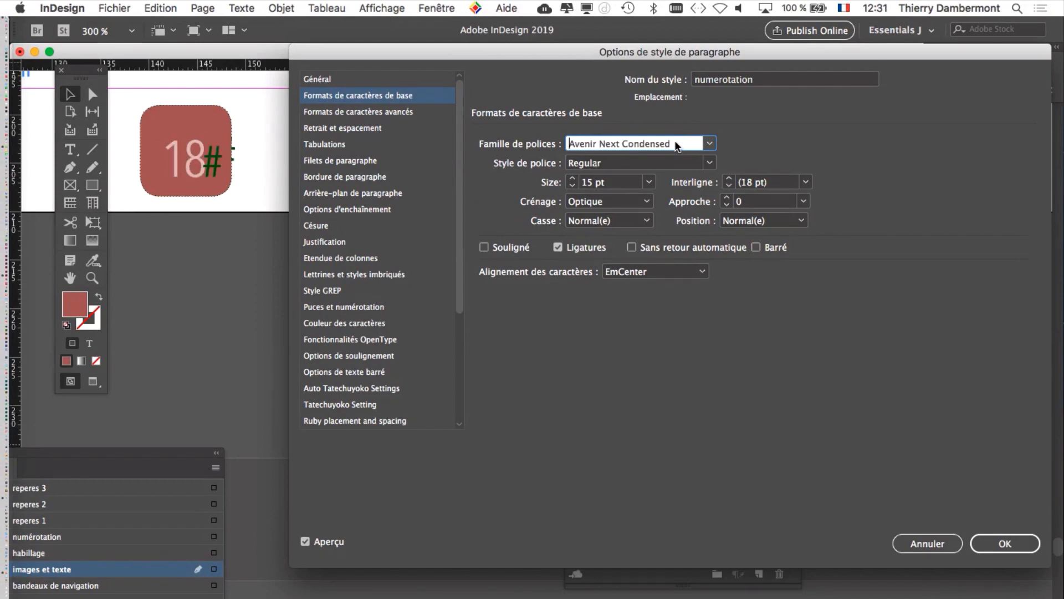
pyautogui.press('Down')
pyautogui.press('Down')
pyautogui.press('Down')
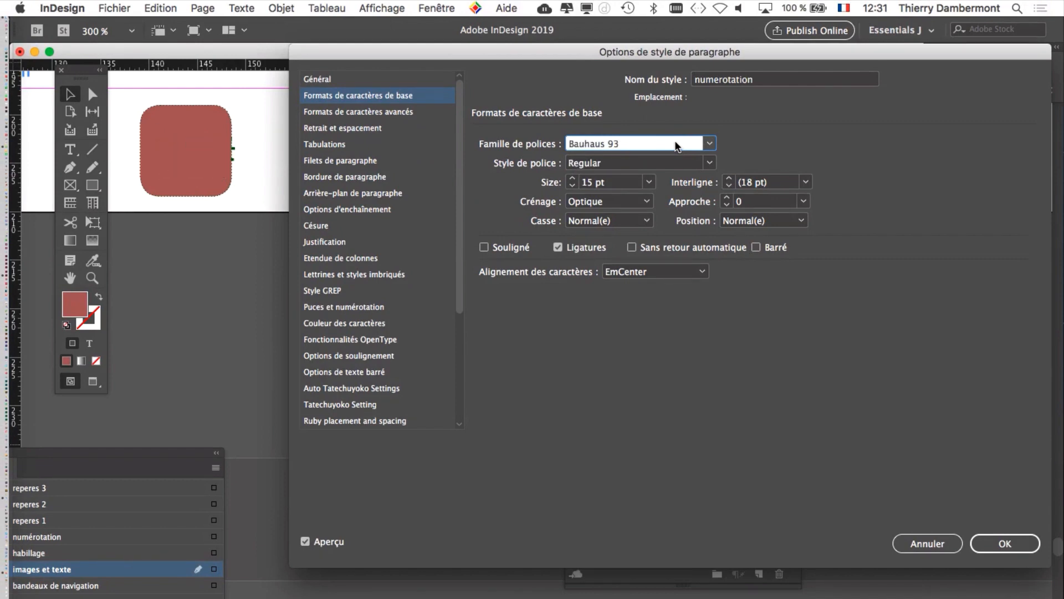
pyautogui.press('Down')
pyautogui.press('Down')
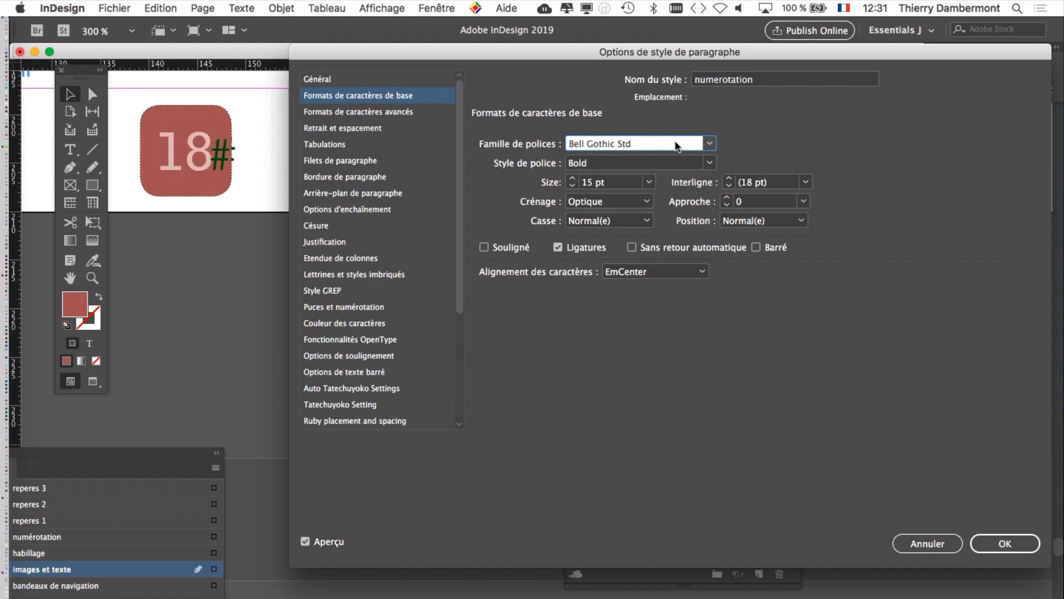
pyautogui.press('Down')
pyautogui.press('Down')
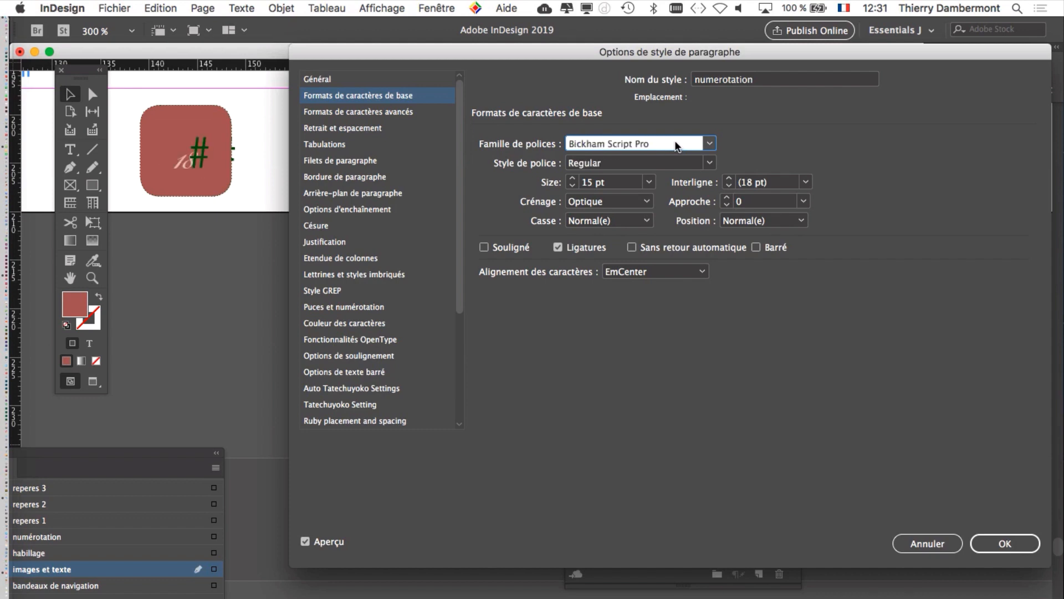
pyautogui.press('Up')
pyautogui.press('Down')
pyautogui.press('Down')
pyautogui.press('Down')
pyautogui.press('Down')
pyautogui.press('Down')
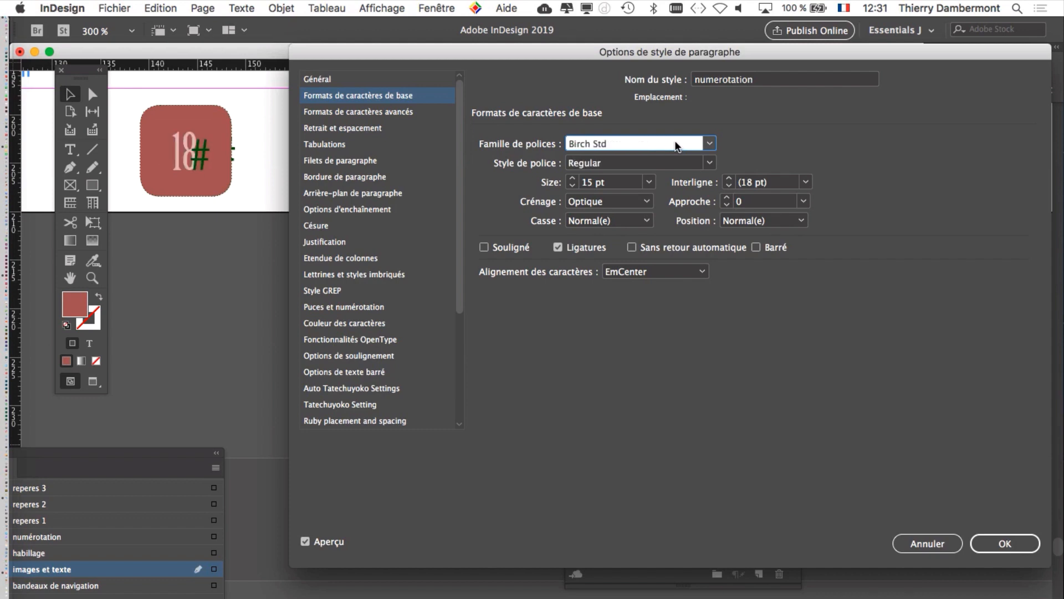
pyautogui.press('Down')
pyautogui.press('Down')
pyautogui.press('Down')
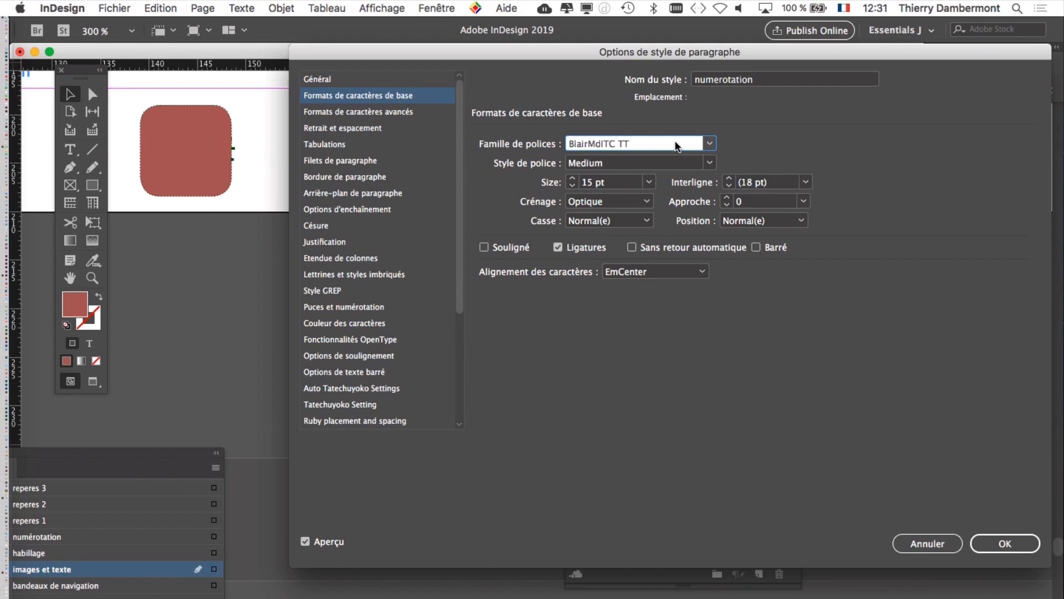
pyautogui.press('Down')
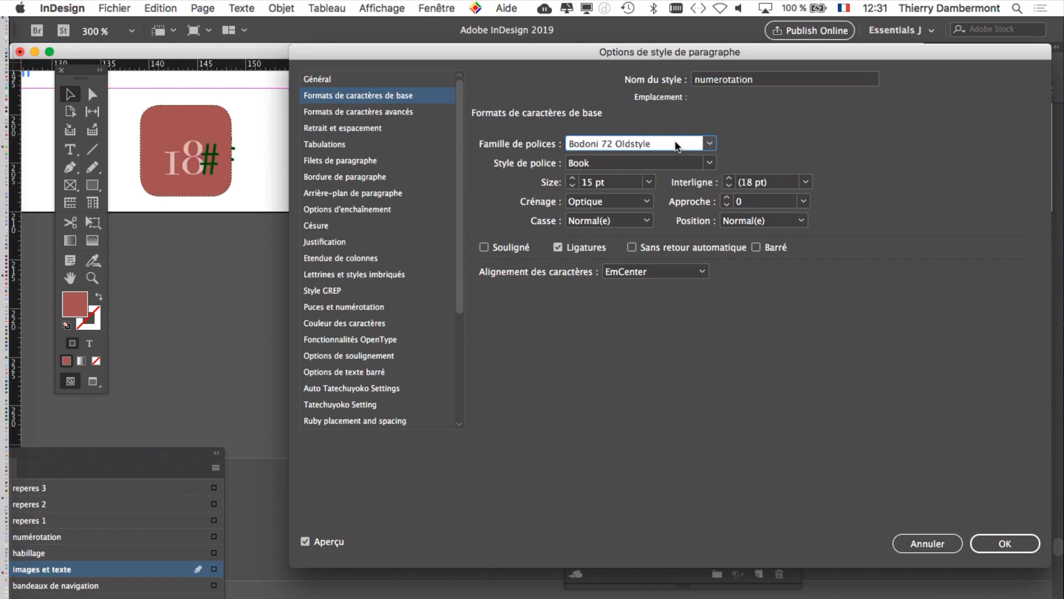
pyautogui.press('Down')
pyautogui.press('Down')
pyautogui.press('Down')
pyautogui.press('Down')
pyautogui.press('Down')
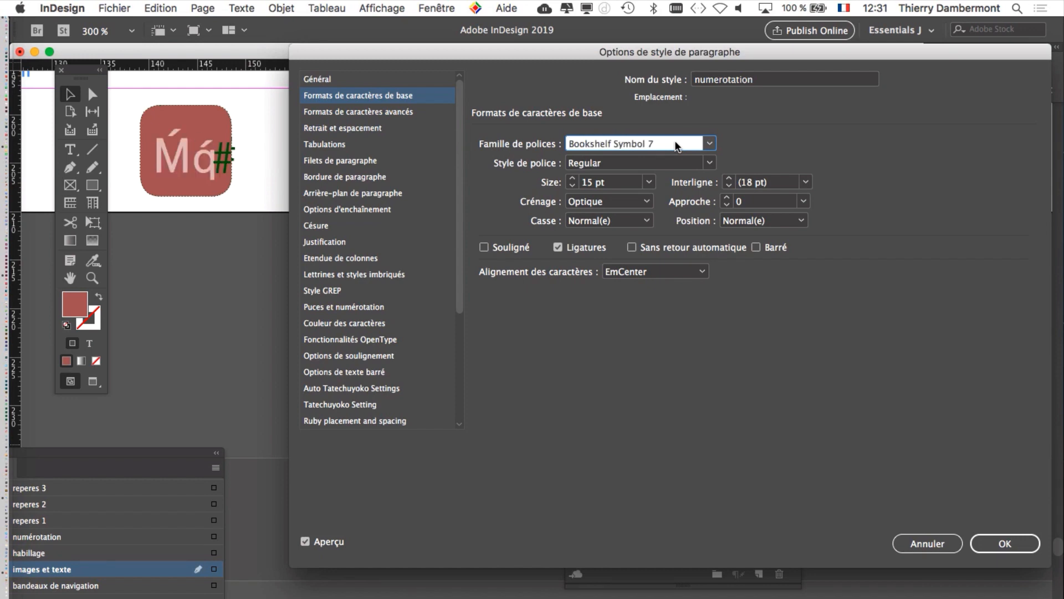
pyautogui.press('Down')
pyautogui.press('Down')
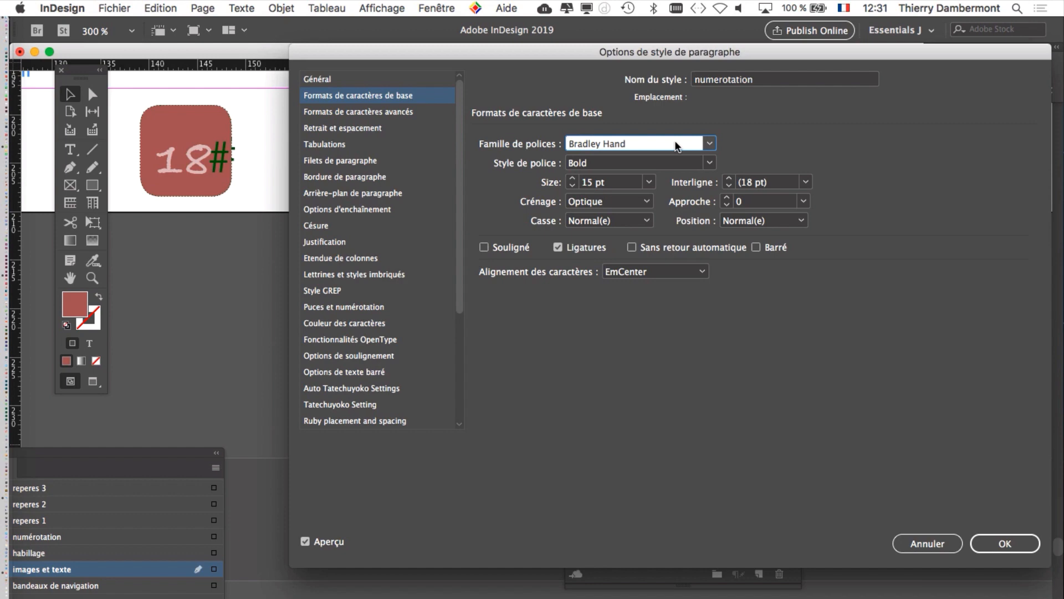
# Step: Raise the numerotation style's characters with a vertical shift of 2 pt and apply the style changes
pyautogui.moveTo(597, 52); pyautogui.dragTo(579, 52)
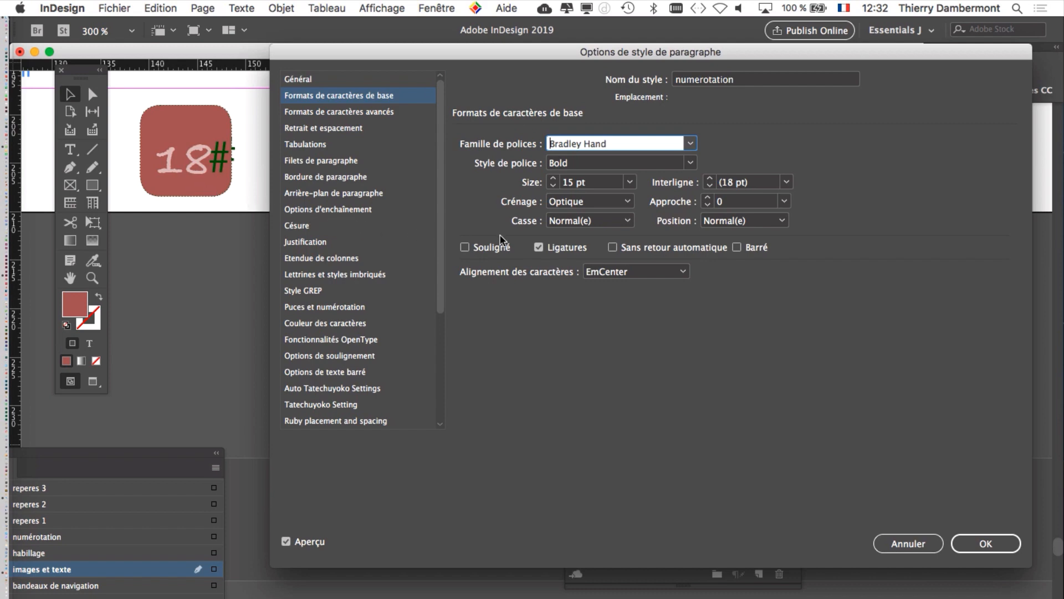
pyautogui.click(331, 115)
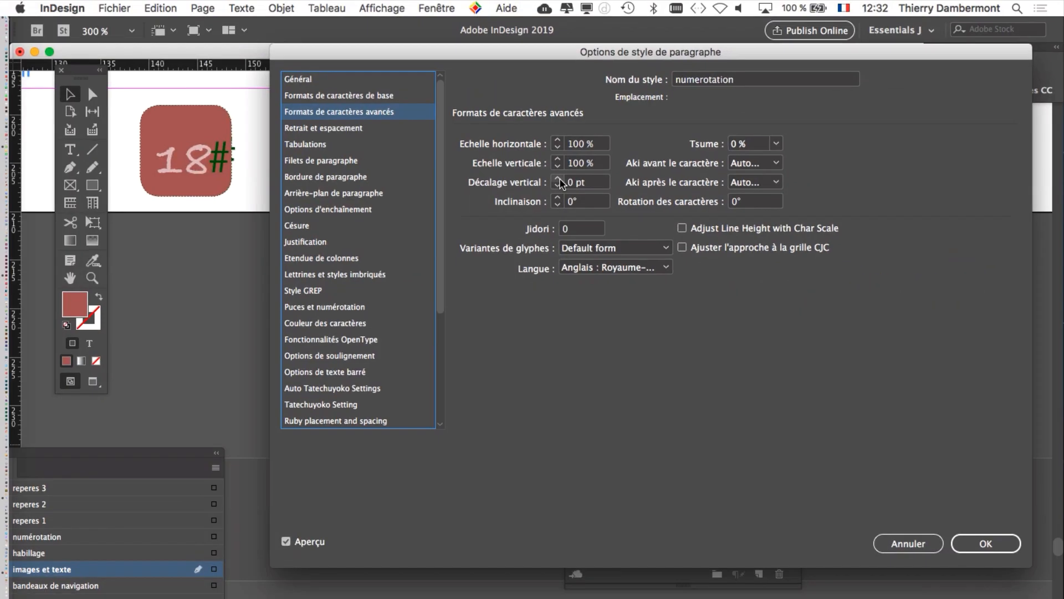
pyautogui.click(491, 159)
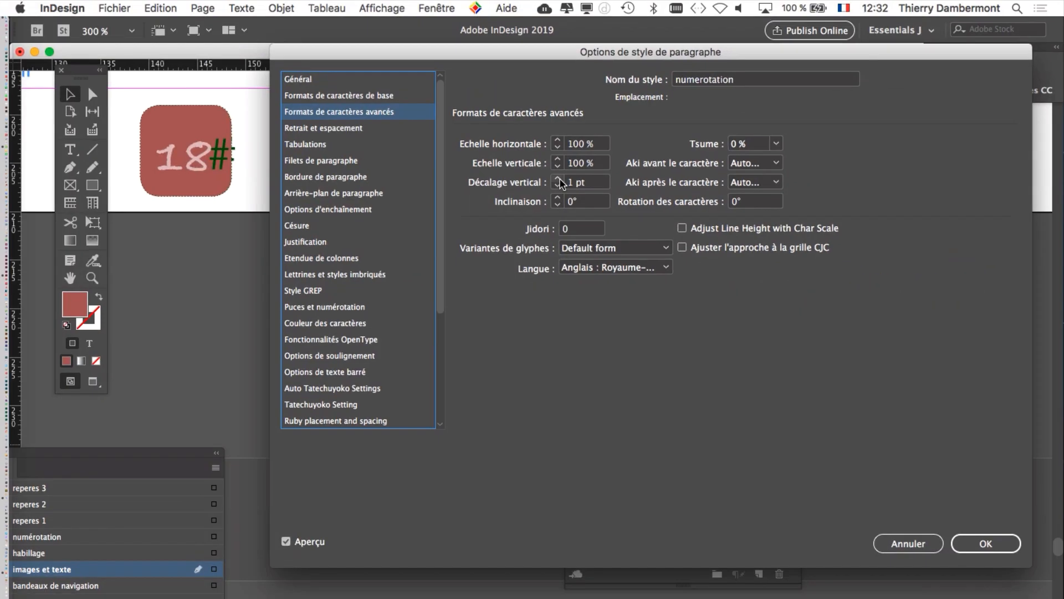
pyautogui.click(559, 179)
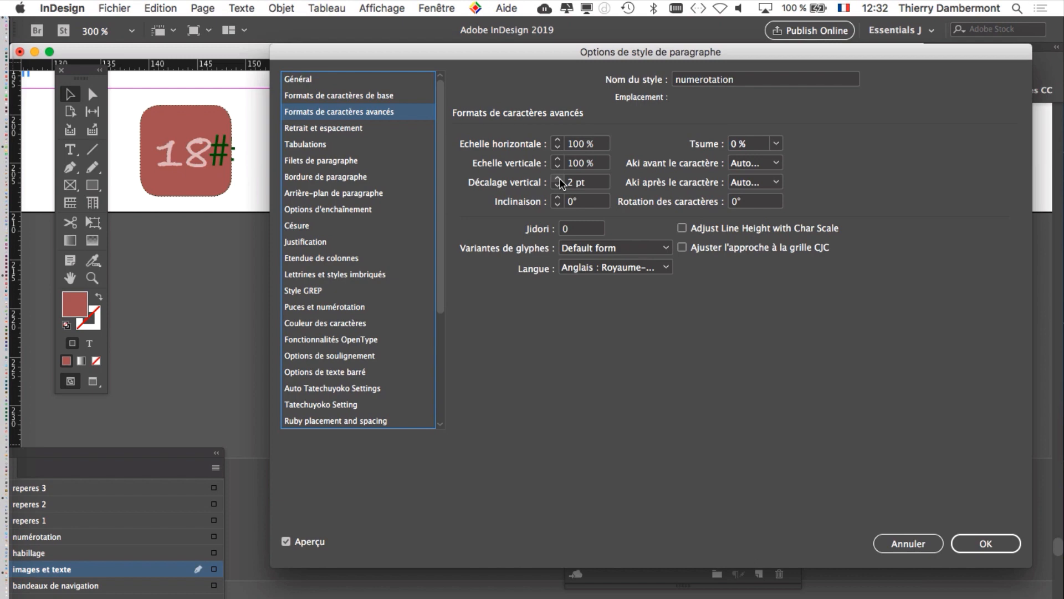
pyautogui.click(970, 537)
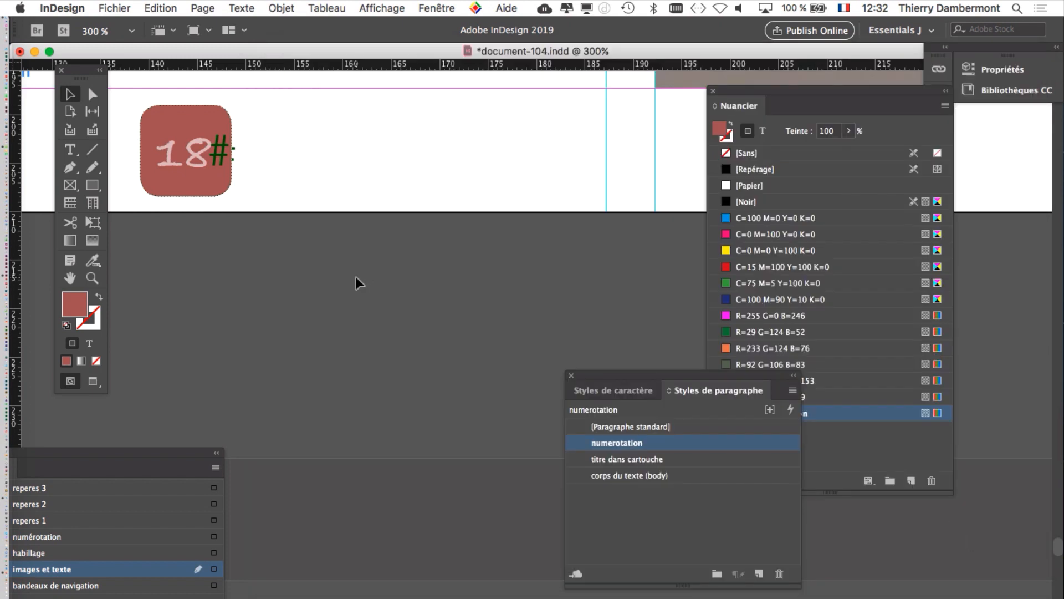